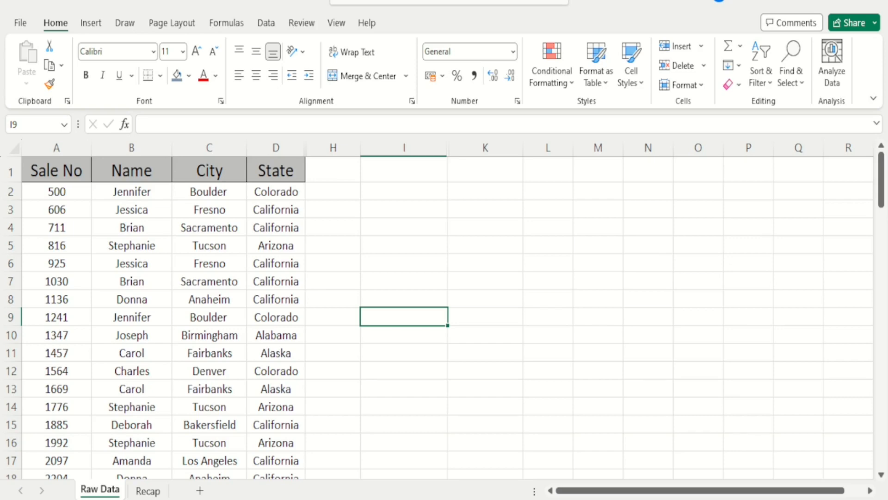
click(467, 148)
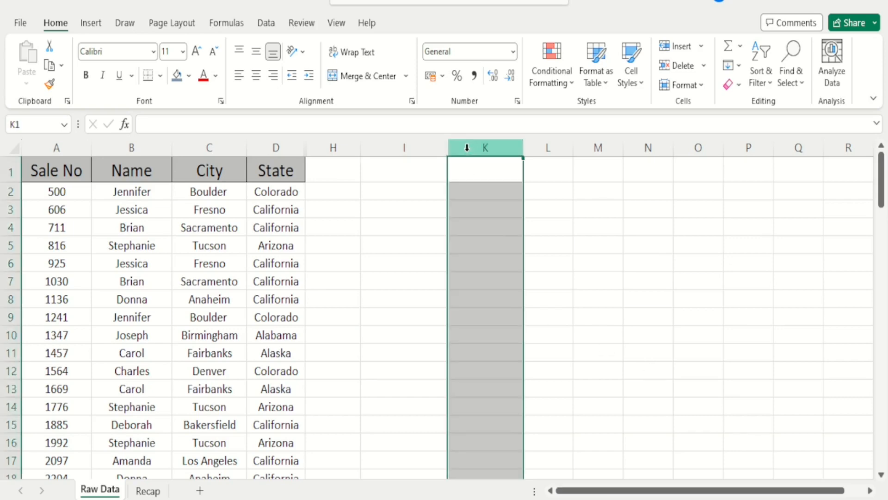
right_click(467, 148)
click(750, 258)
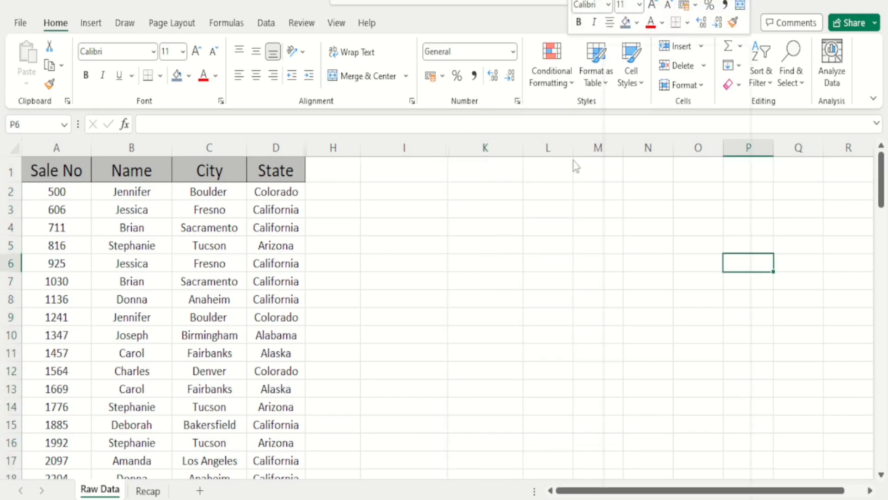
key(shift+F10)
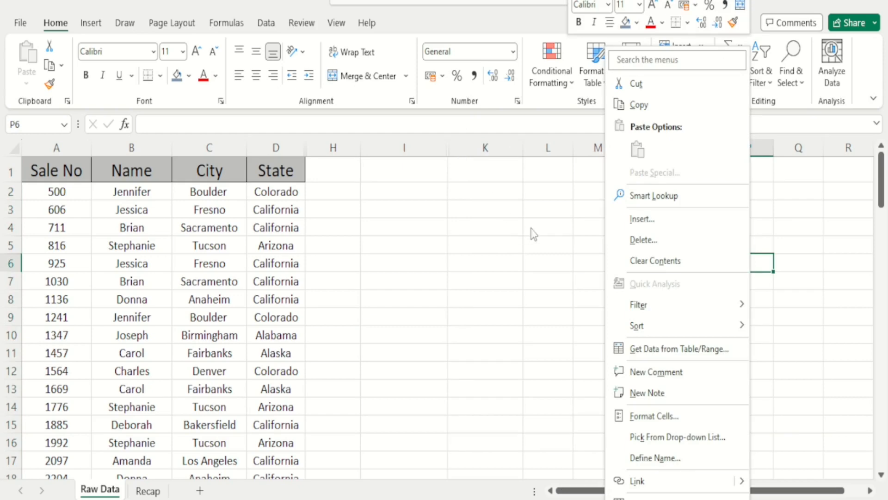
key(Escape)
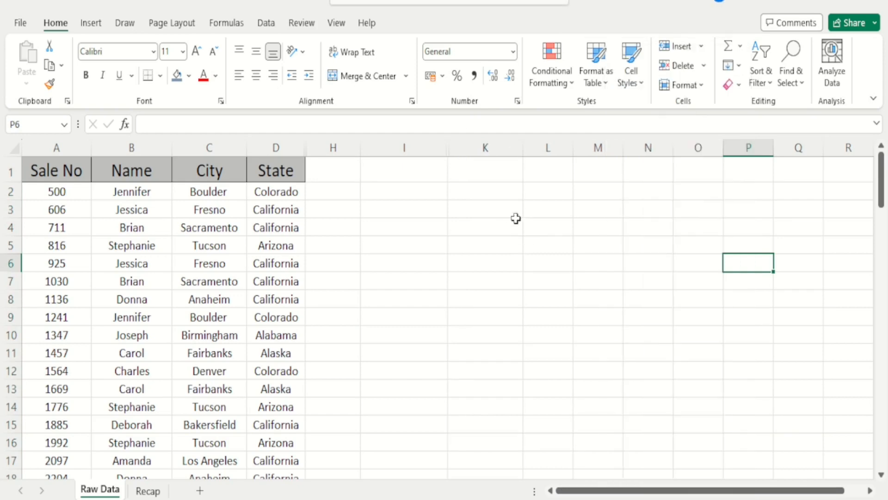
Step: Unhide the hidden column J between columns I and K on the Raw Data sheet
click(460, 149)
drag(462, 150, 433, 148)
right_click(434, 148)
click(481, 428)
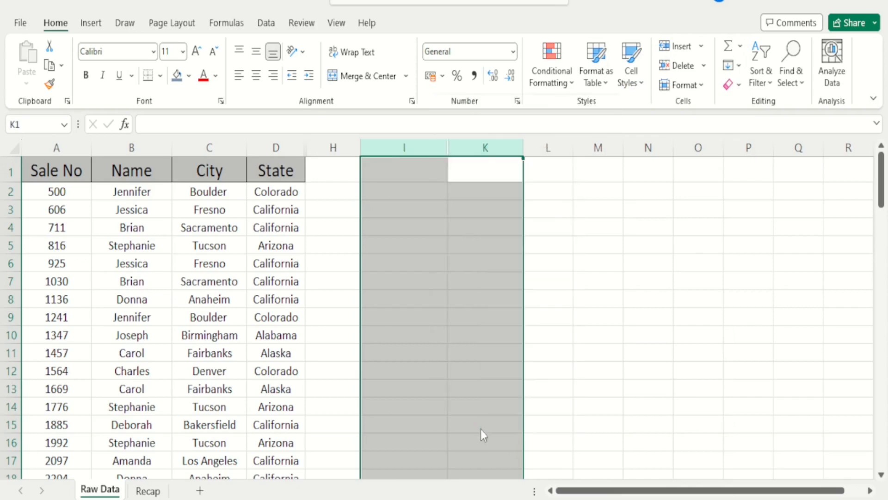
click(588, 241)
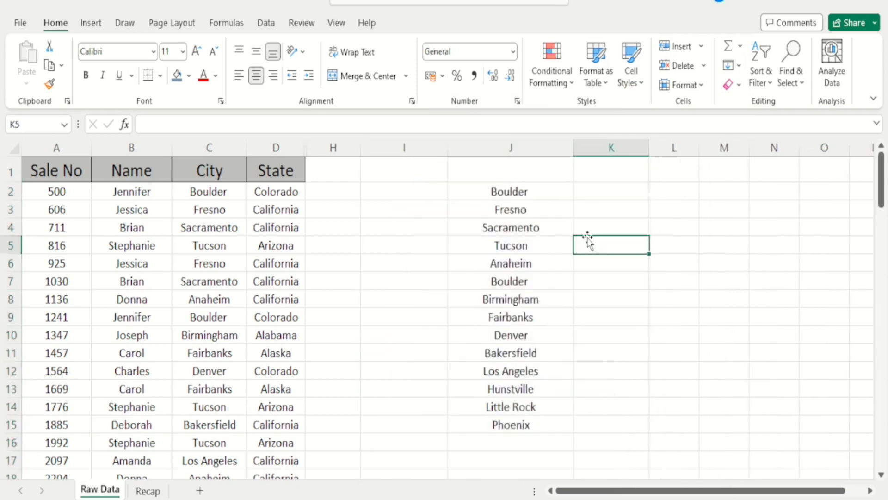
Step: Examine the list of cities in column J, starting from J2
key(Up)
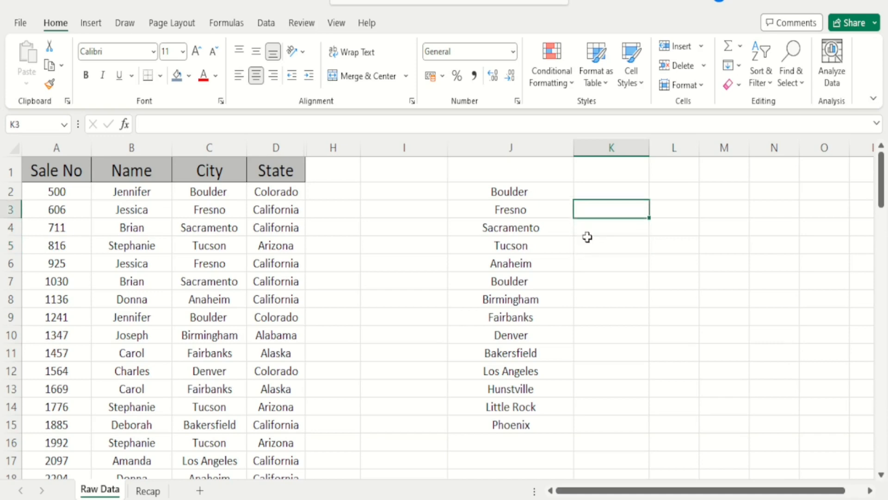
key(Left)
key(Up)
key(Up)
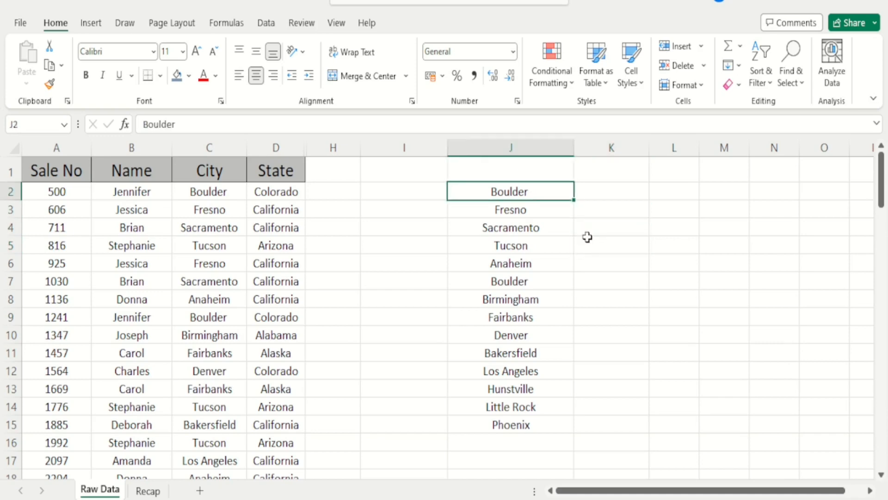
key(Down)
key(Down)
key(Down)
key(Down)
key(Down)
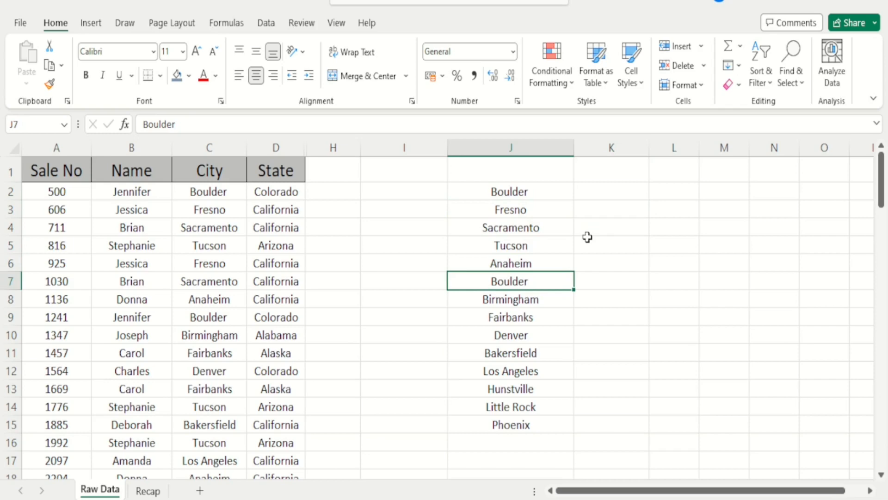
Step: Compare the cities in column C with their corresponding states in column D of the sales table
key(Left)
key(Left)
key(Left)
key(Left)
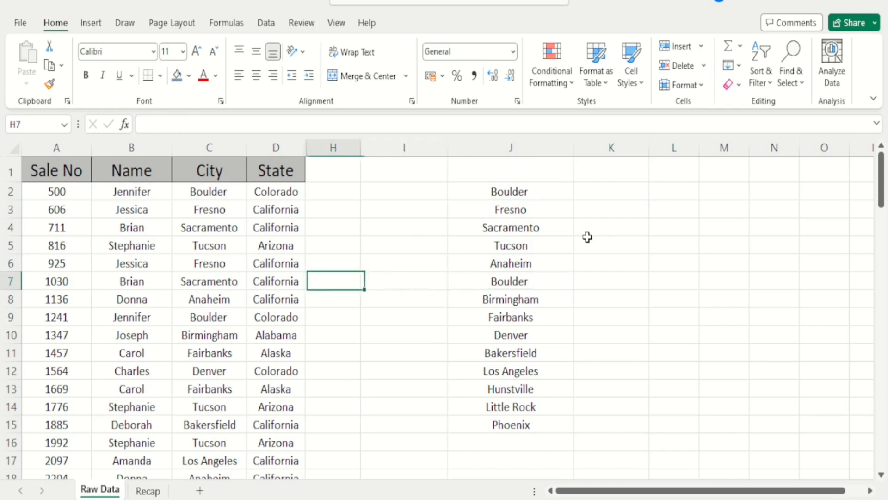
key(Up)
key(Up)
key(Up)
key(Up)
key(Up)
key(Up)
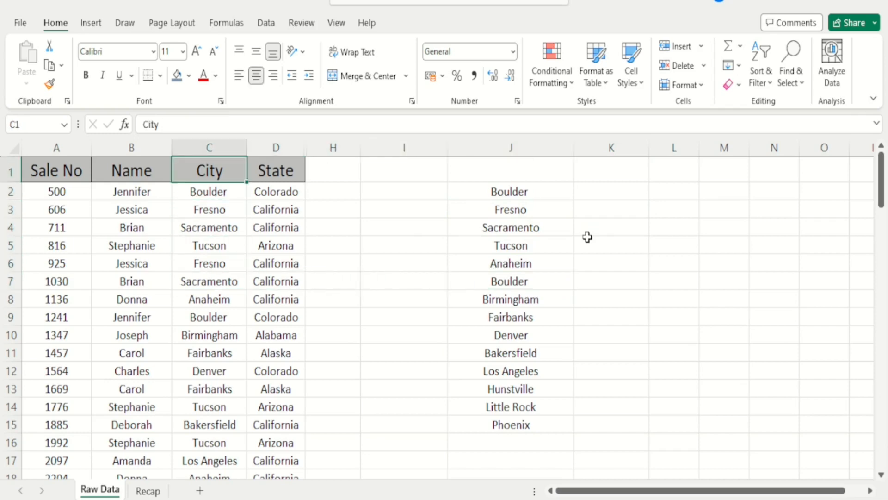
key(Down)
key(Down)
key(Down)
key(Down)
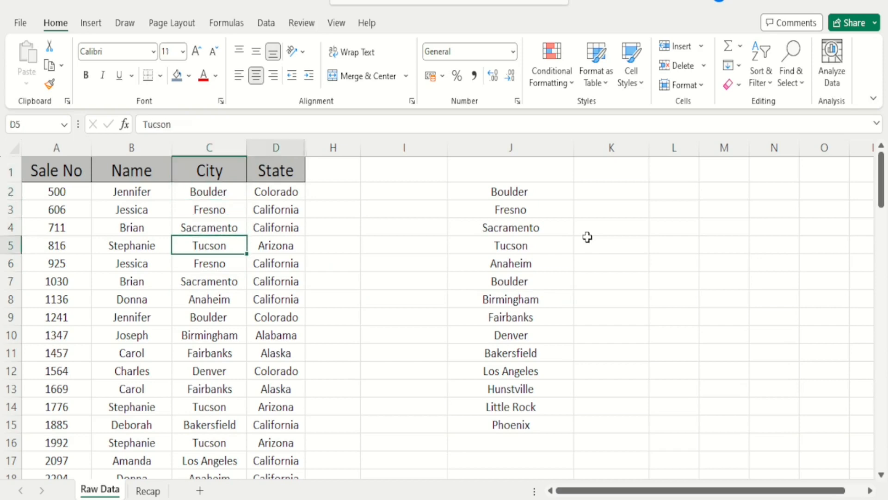
key(Right)
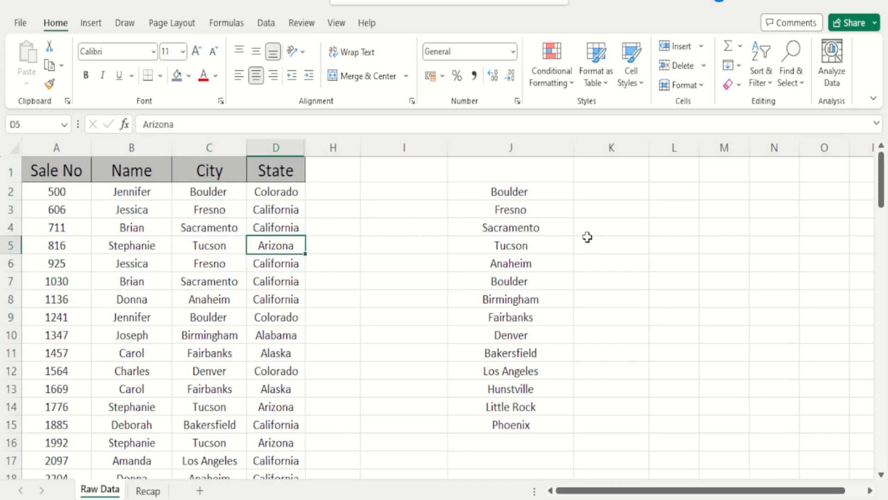
key(Left)
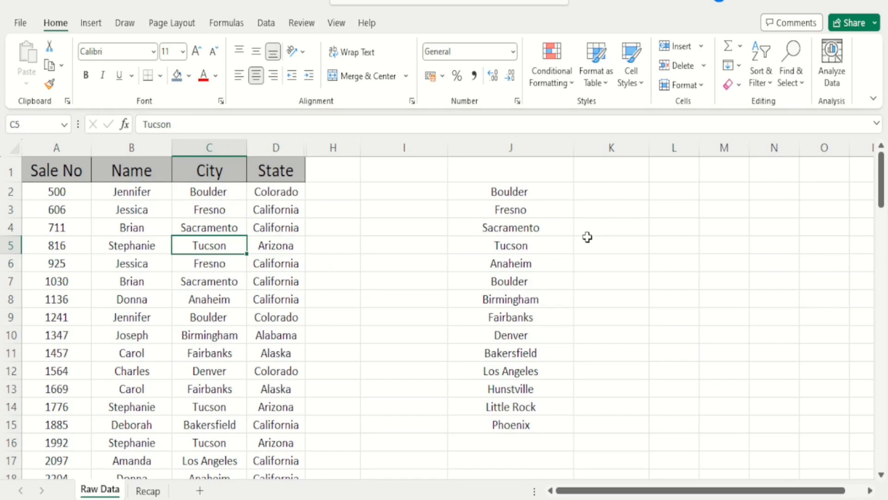
key(Up)
key(Up)
key(Right)
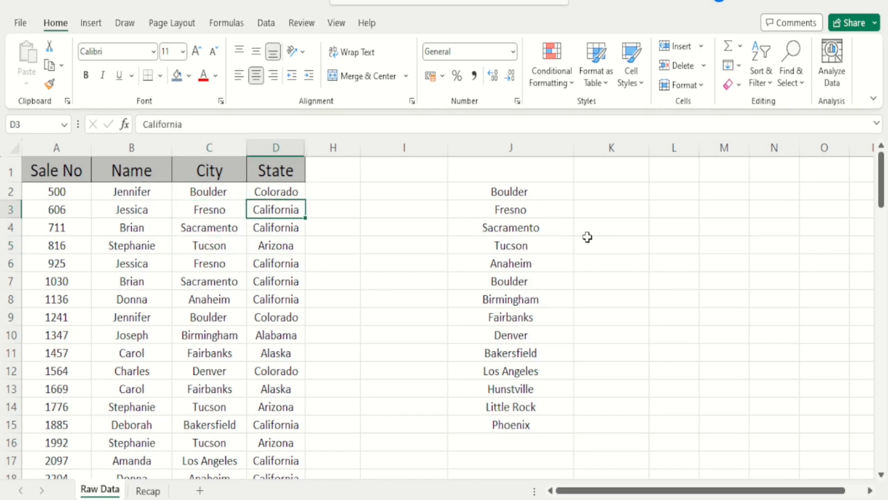
key(Down)
key(Down)
key(Down)
key(Down)
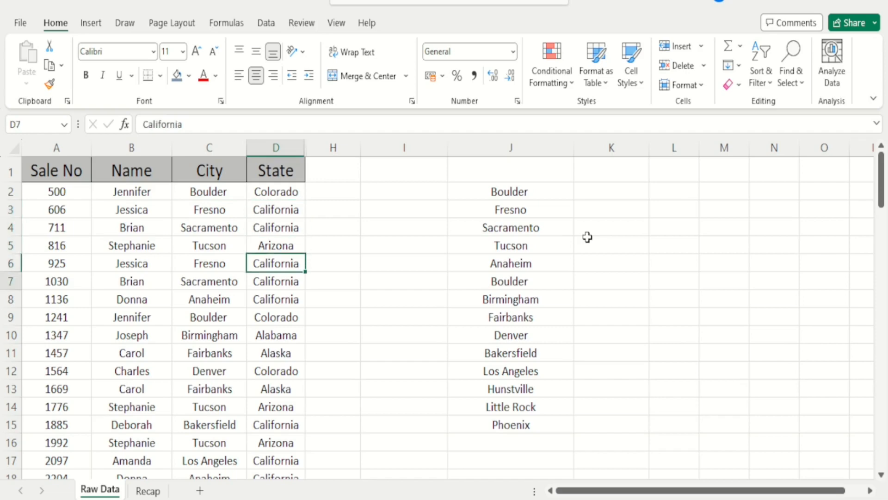
key(Left)
key(Down)
key(Down)
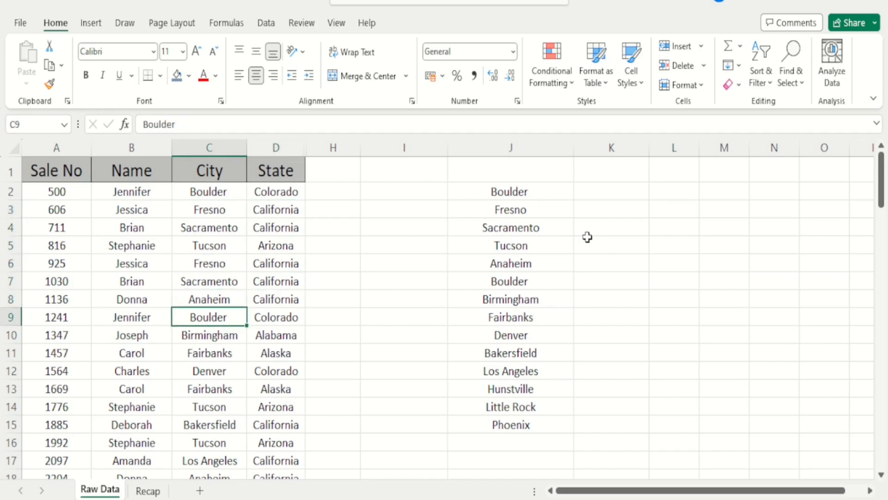
key(Right)
key(Right)
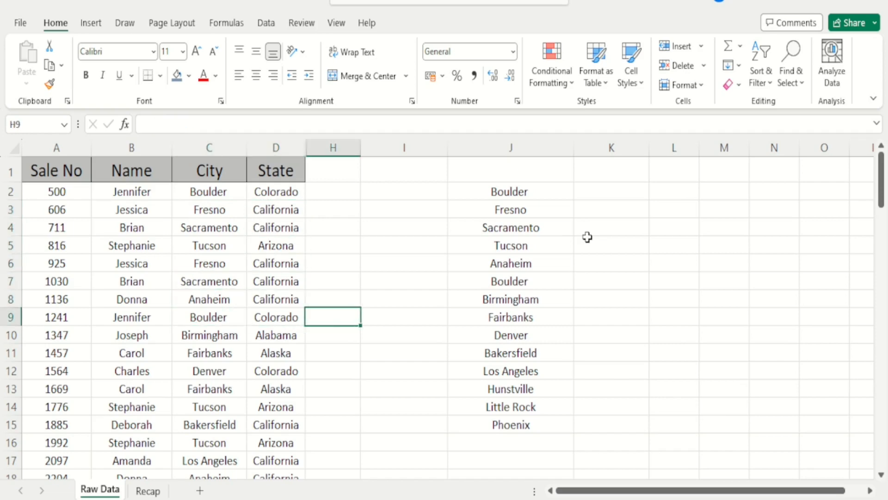
key(Left)
Step: Start a VLOOKUP formula in K2 with the city in J2 as the lookup value
key(Right)
key(Right)
key(Right)
key(Right)
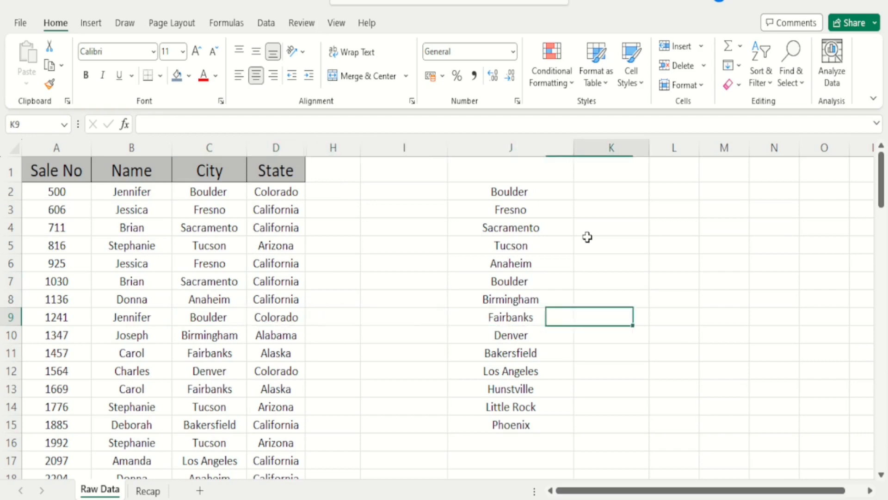
key(Up)
key(Up)
key(Up)
key(Up)
key(Up)
key(Up)
key(Left)
key(Up)
key(Right)
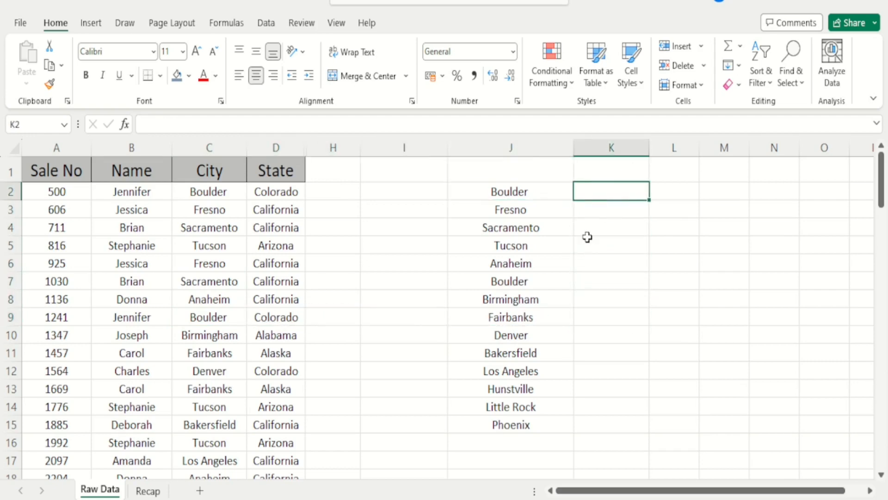
key(Left)
key(Right)
key(Left)
key(Right)
text(=vlooku)
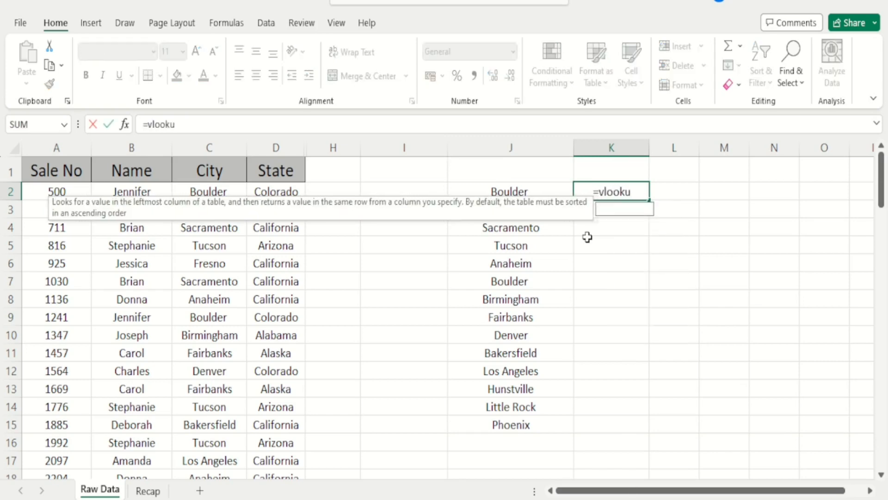
text(p()
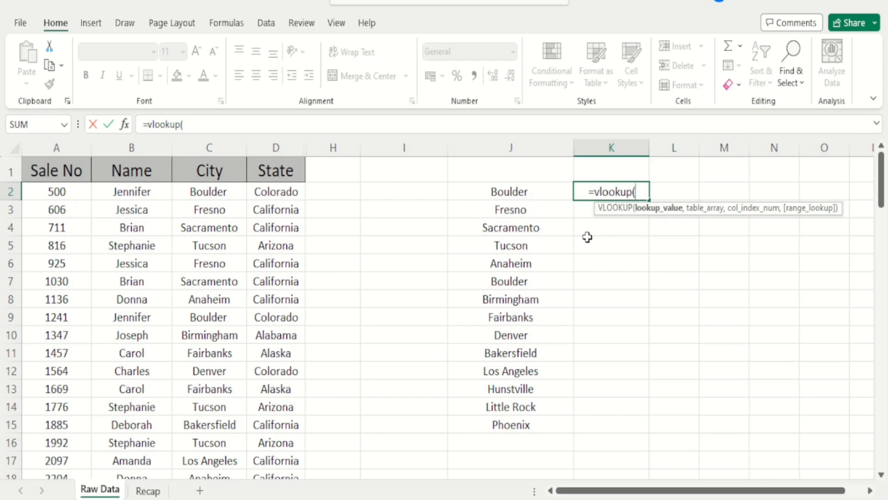
click(522, 194)
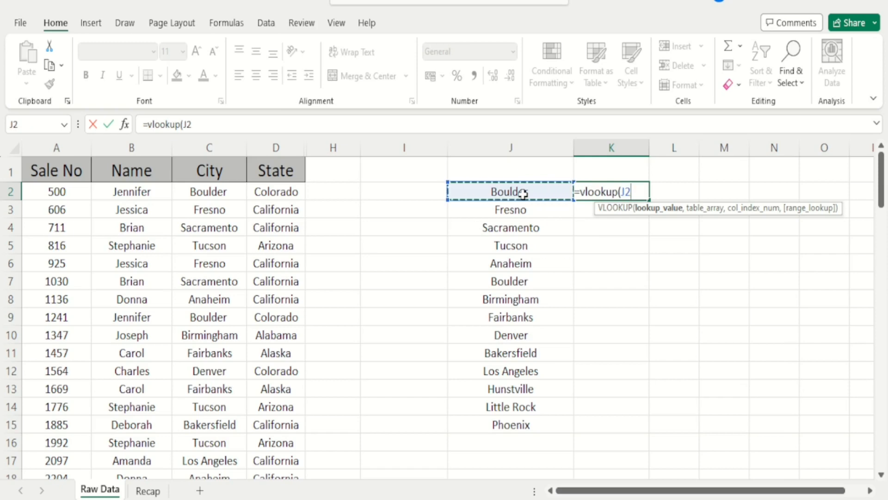
text(,)
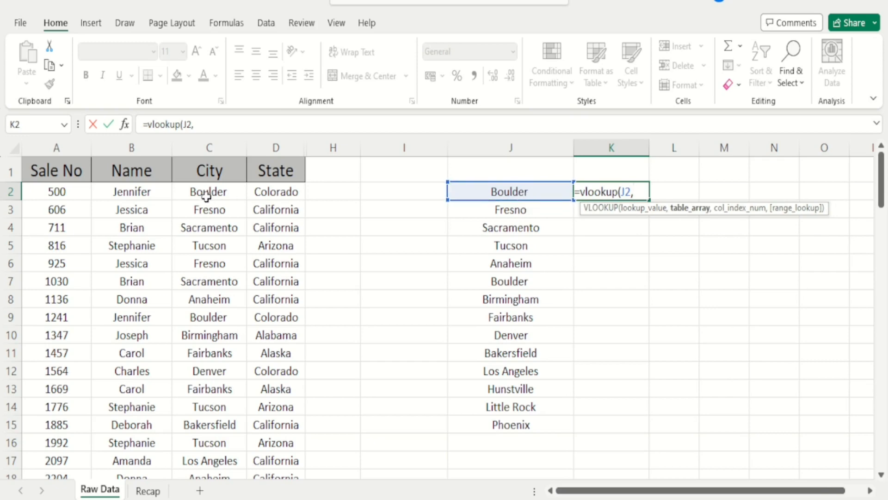
Step: Set the formula's table array to the City and State data in C2:D101
drag(205, 195, 306, 193)
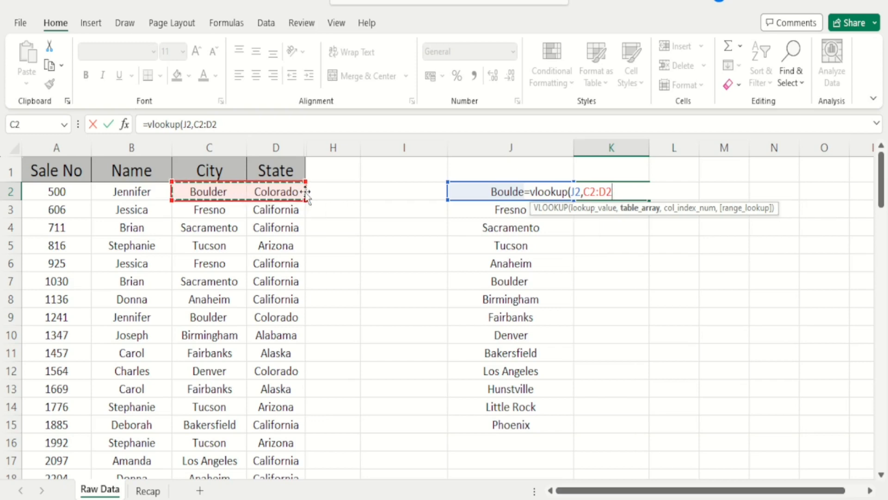
key(ctrl+shift+Down)
key(shift+Down)
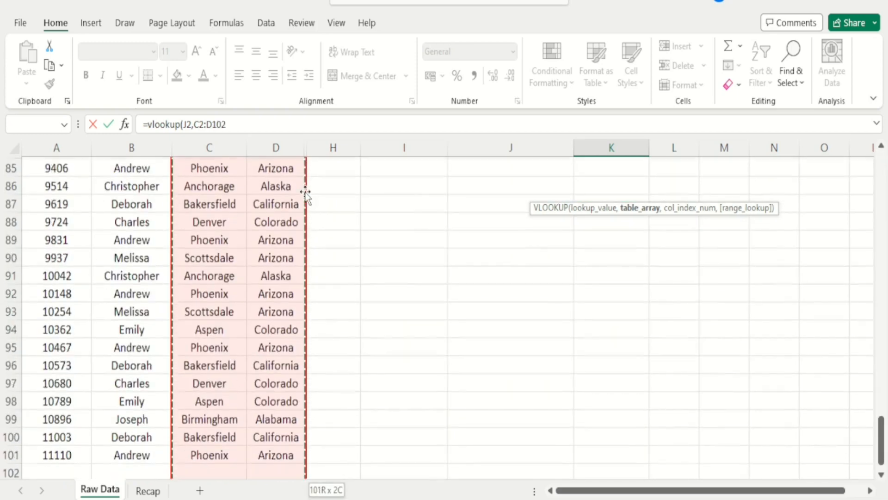
key(shift+Up)
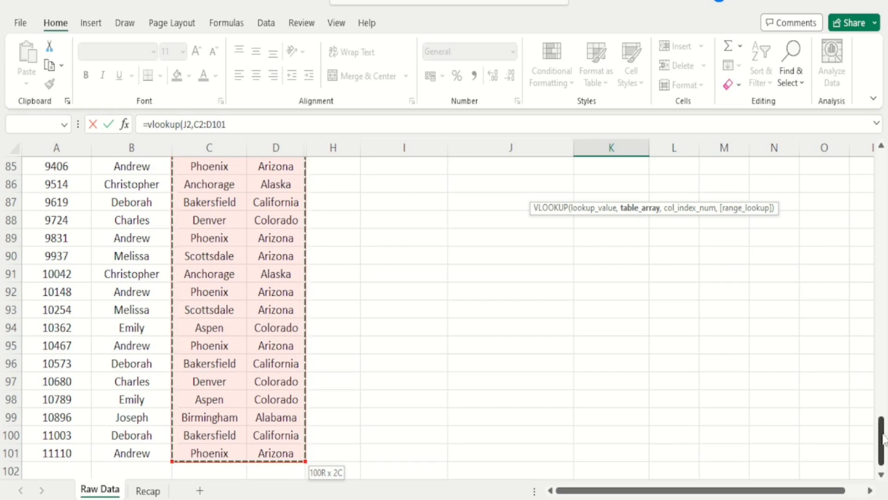
drag(882, 437, 881, 176)
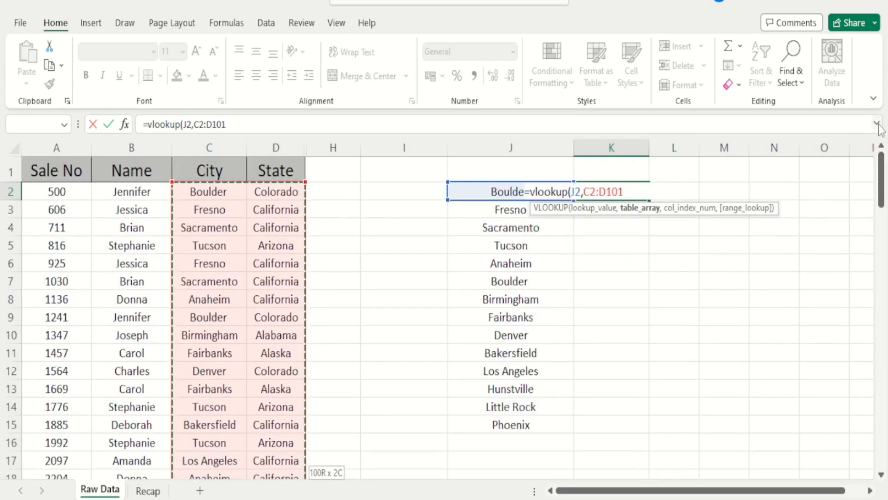
text(,)
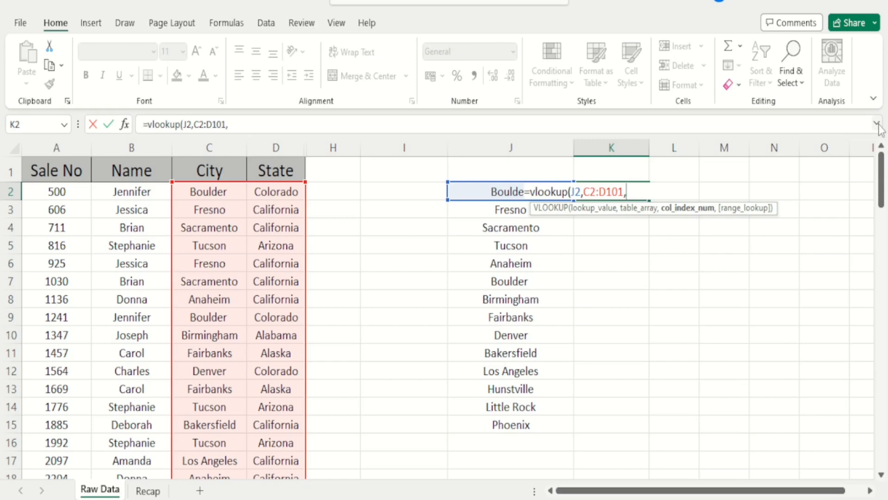
Step: Complete the VLOOKUP in K2 with column index 2 and range lookup 0 for an exact match
click(468, 126)
text(2,)
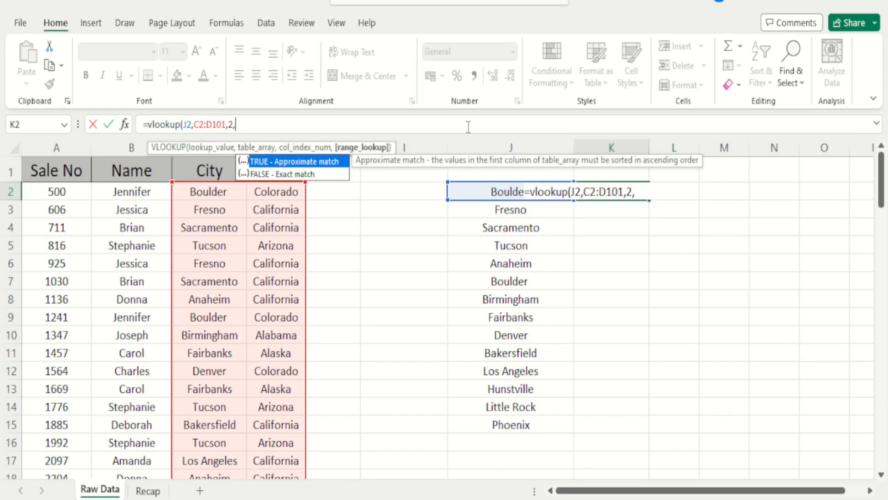
text(0)
key(Escape)
text())
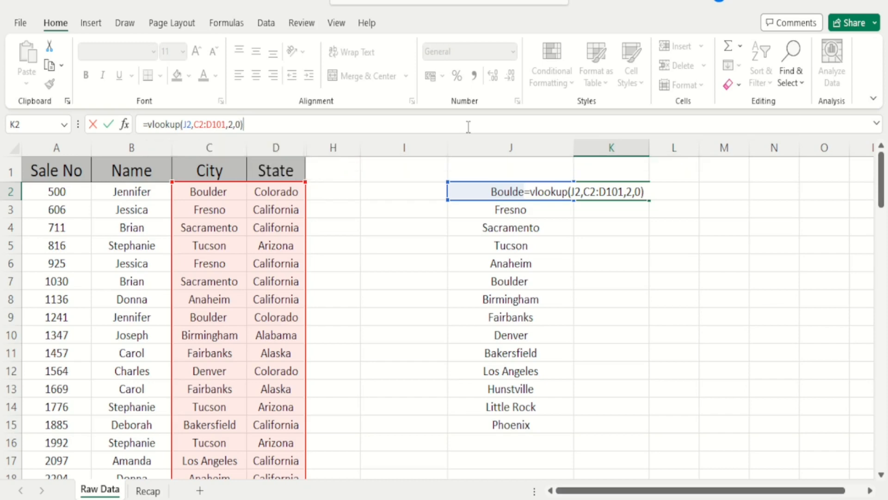
key(ctrl+Return)
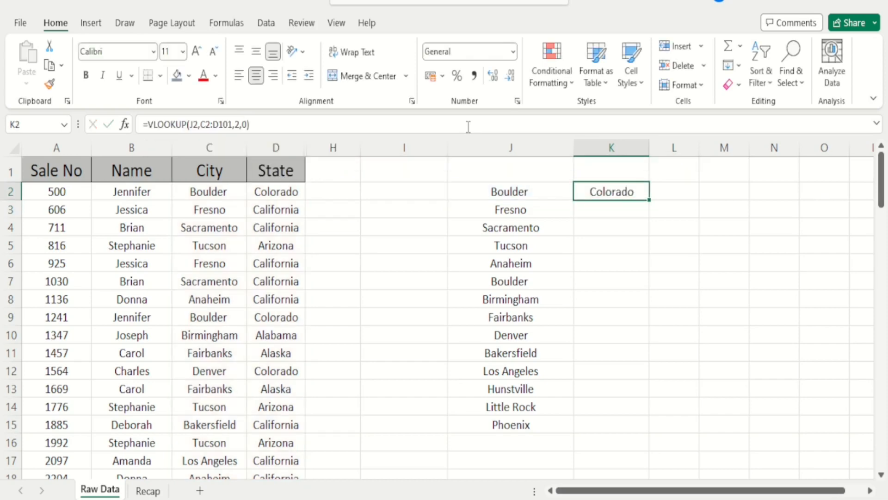
Step: Check the K2 lookup result against the city in J2 and the table's State column
key(Left)
key(Left)
key(Left)
key(Left)
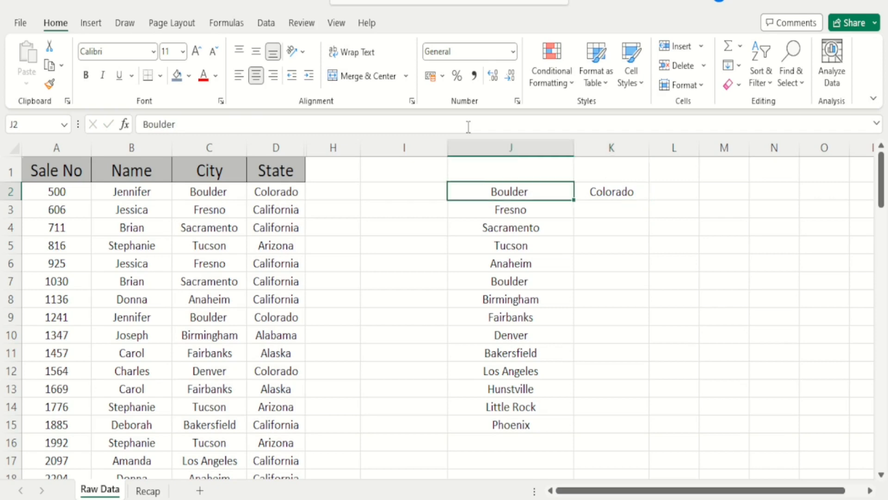
key(Up)
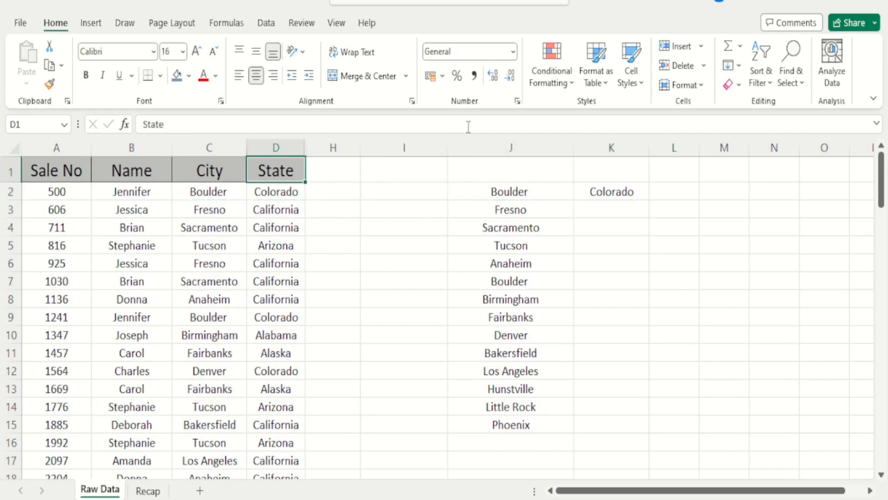
key(Down)
key(Right)
key(Right)
key(Right)
key(Right)
key(Right)
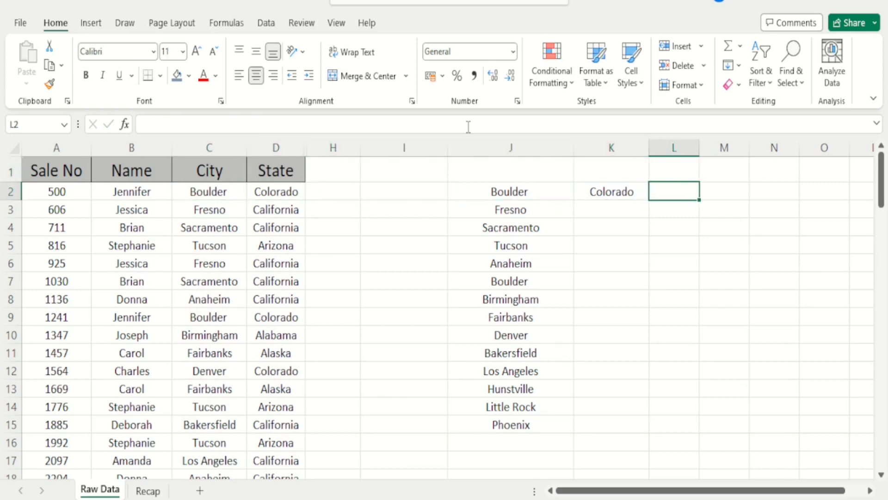
Step: Look through the cities listed in column J beside the K2 lookup result
key(Left)
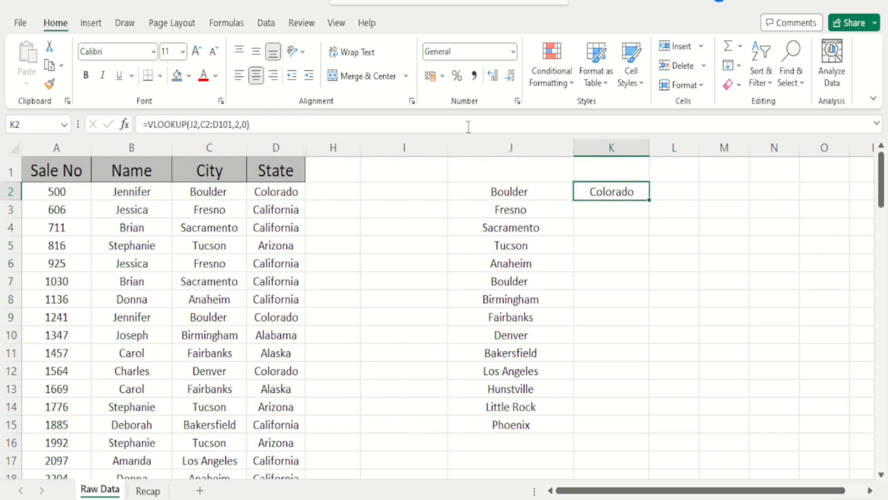
key(Left)
key(Down)
key(Down)
key(Down)
key(Down)
key(Down)
key(Down)
key(Down)
key(Down)
key(Down)
key(Down)
key(Down)
key(Down)
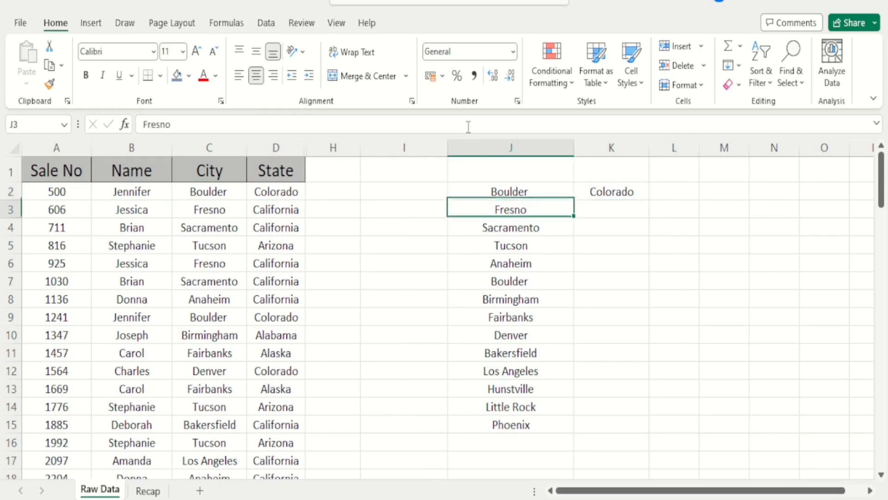
key(Up)
key(Up)
key(Up)
key(Up)
key(Up)
key(Up)
key(Up)
key(Up)
key(Up)
key(Up)
key(Up)
key(Up)
key(Up)
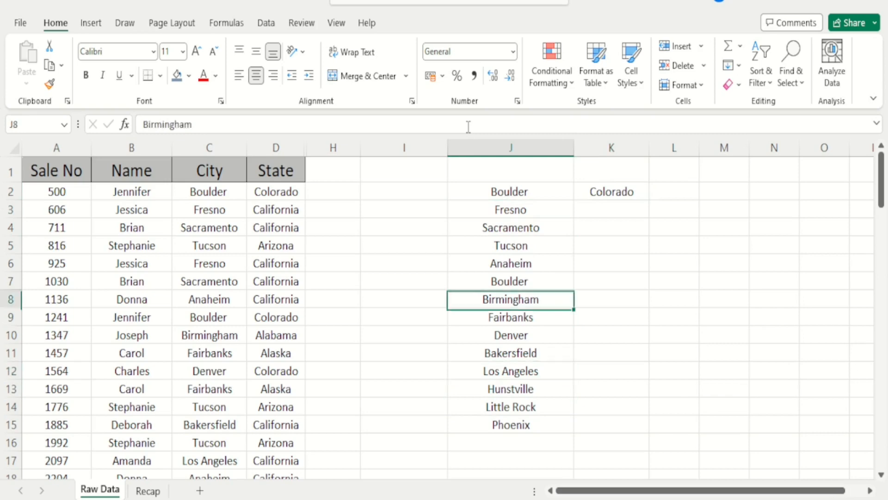
Step: Lock the table array of the VLOOKUP in K2 as the absolute range $C$2:$D$101
key(Right)
key(Down)
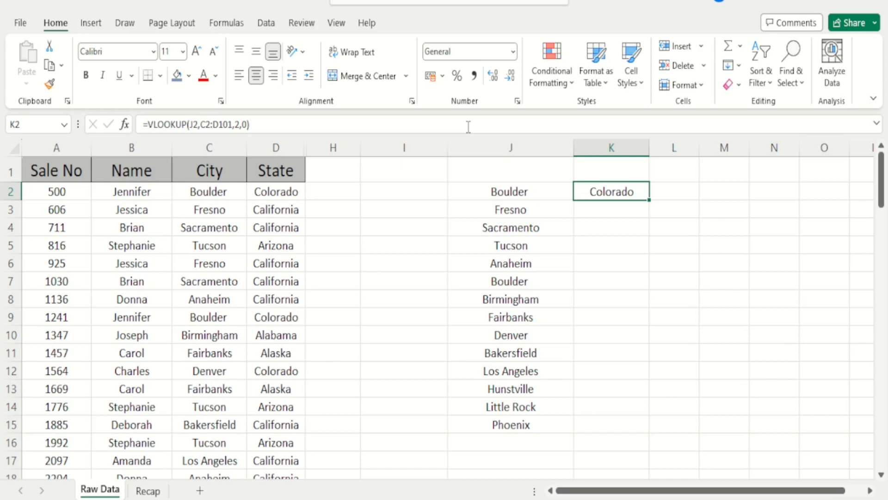
click(209, 124)
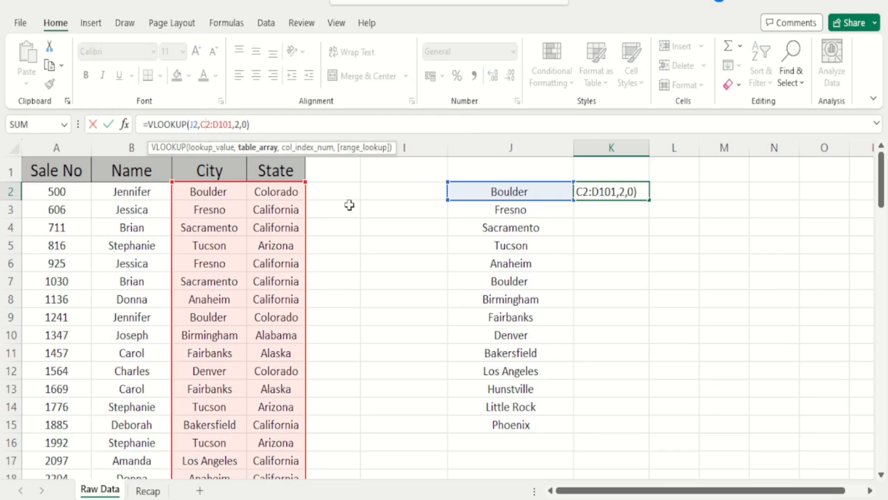
key(F4)
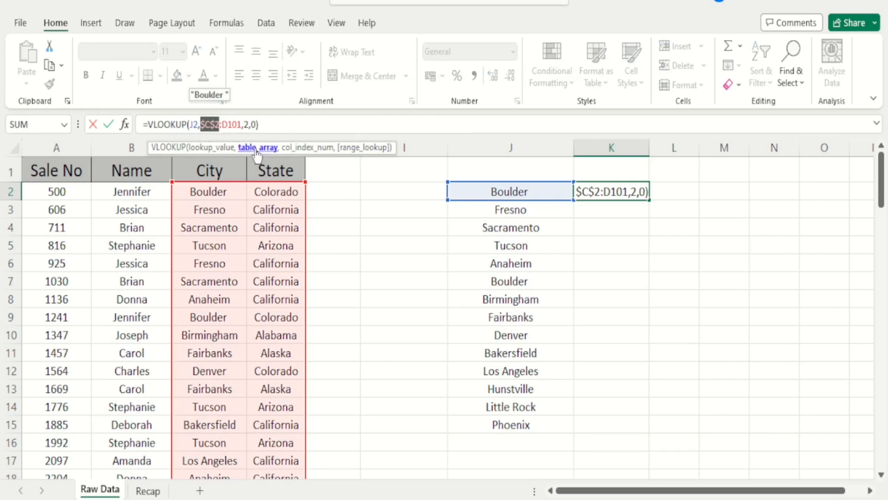
click(228, 124)
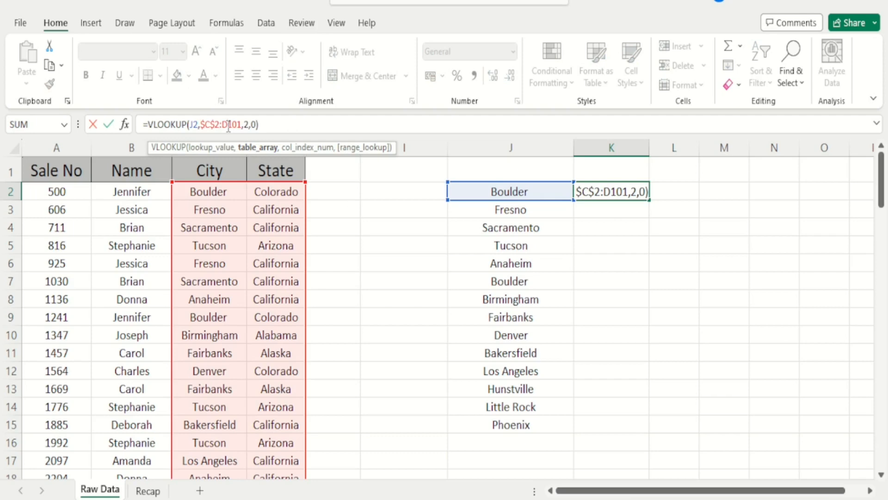
key(F4)
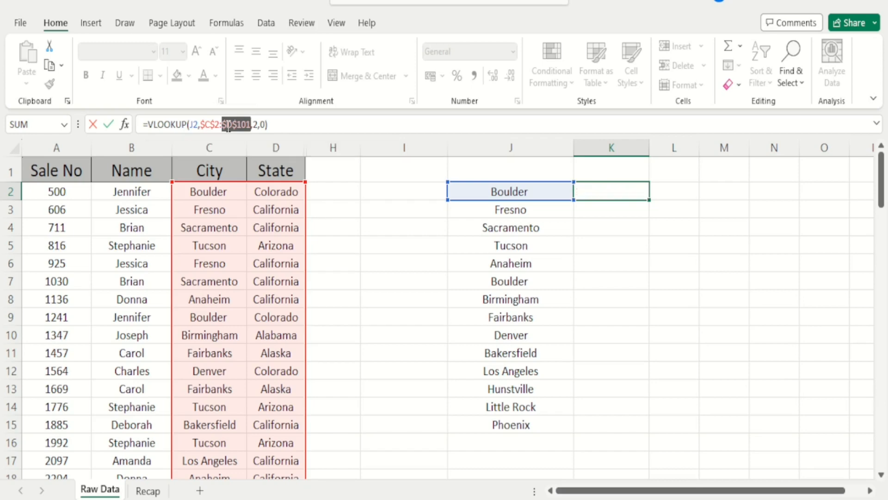
key(Return)
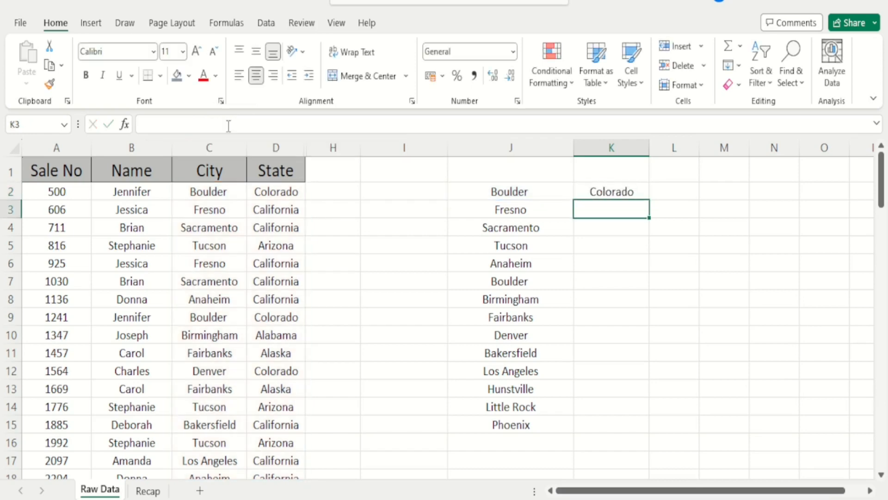
Step: Fill the VLOOKUP formula from K2 down to K15 for the remaining cities
key(Up)
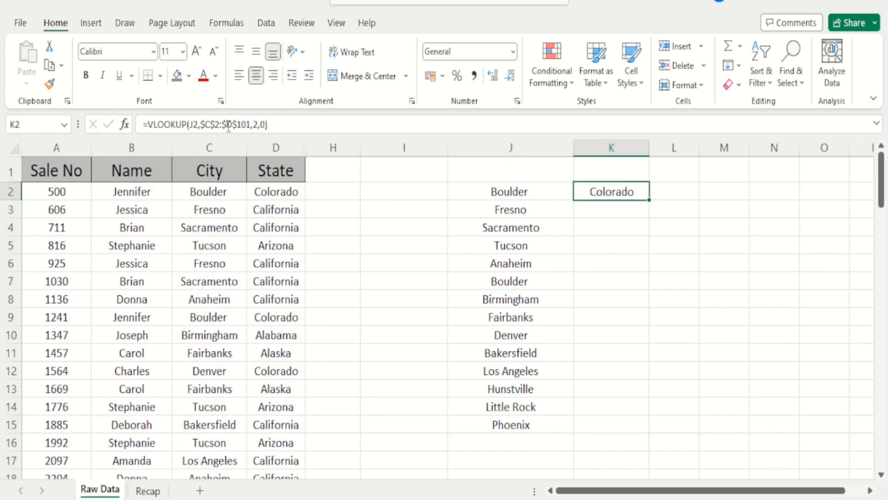
key(Left)
key(Right)
drag(649, 200, 663, 433)
click(732, 289)
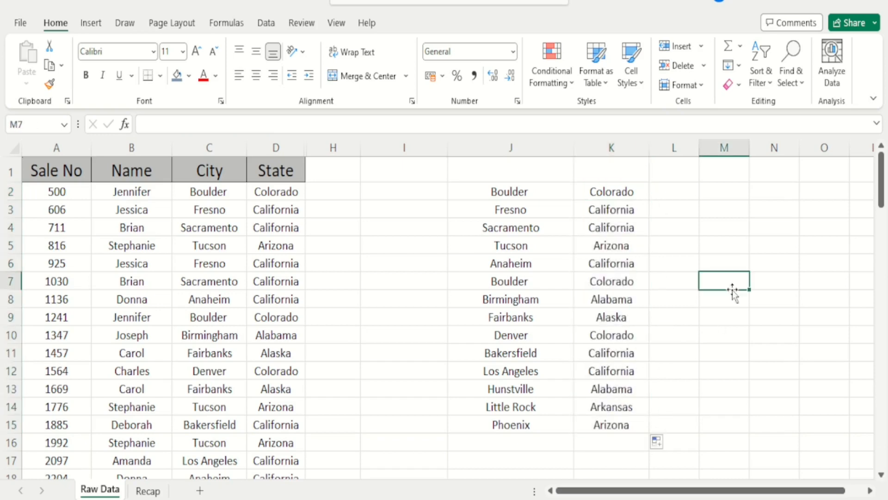
click(494, 231)
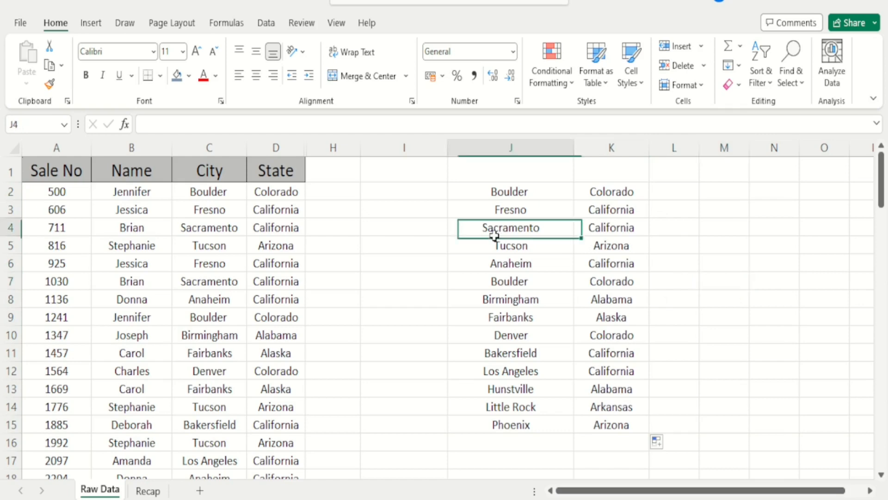
right_click(495, 232)
click(755, 230)
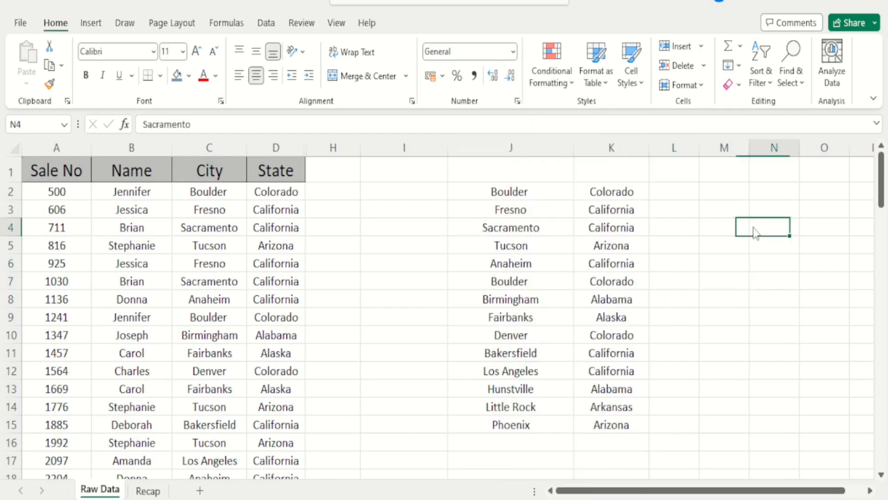
right_click(755, 230)
click(592, 217)
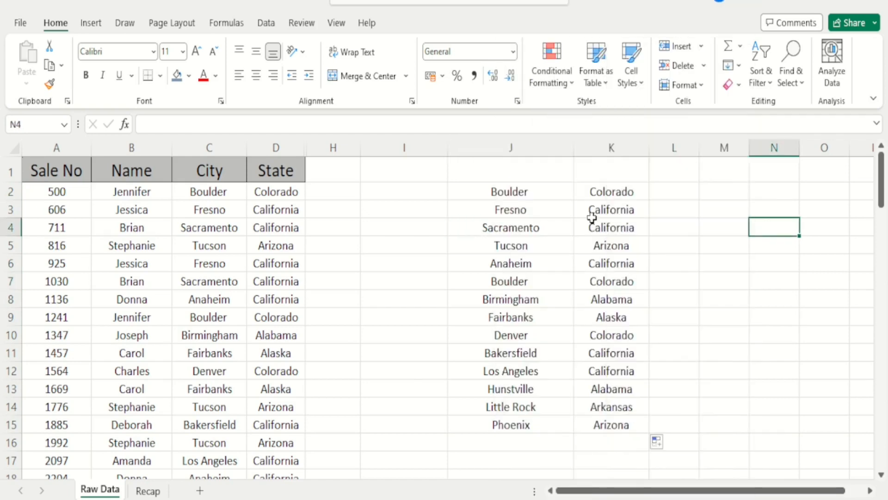
Step: Widen column L and start a VLOOKUP formula in L2 with the city in J2 as the lookup value
click(662, 193)
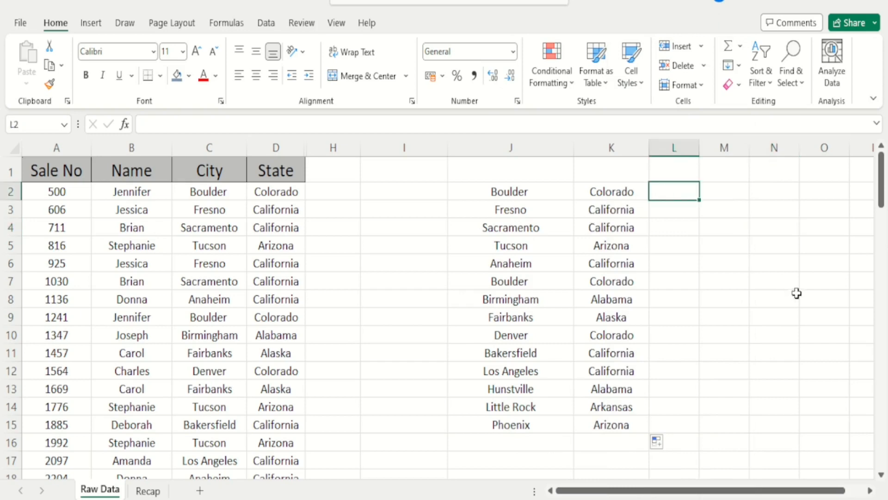
drag(699, 148, 739, 145)
text(=voo)
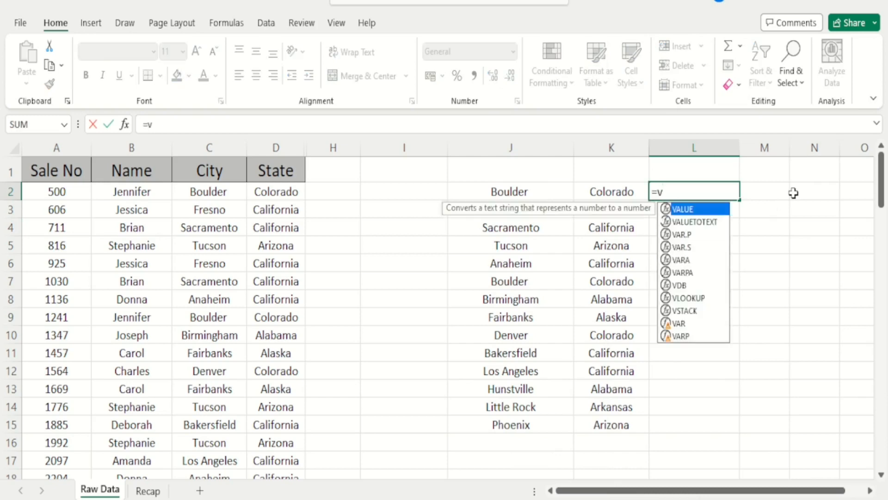
key(BackSpace)
key(BackSpace)
key(BackSpace)
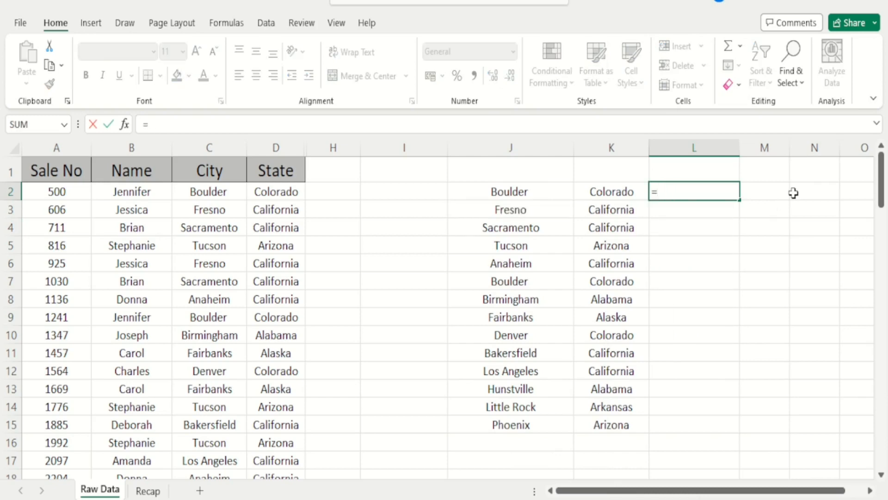
text(vlookup()
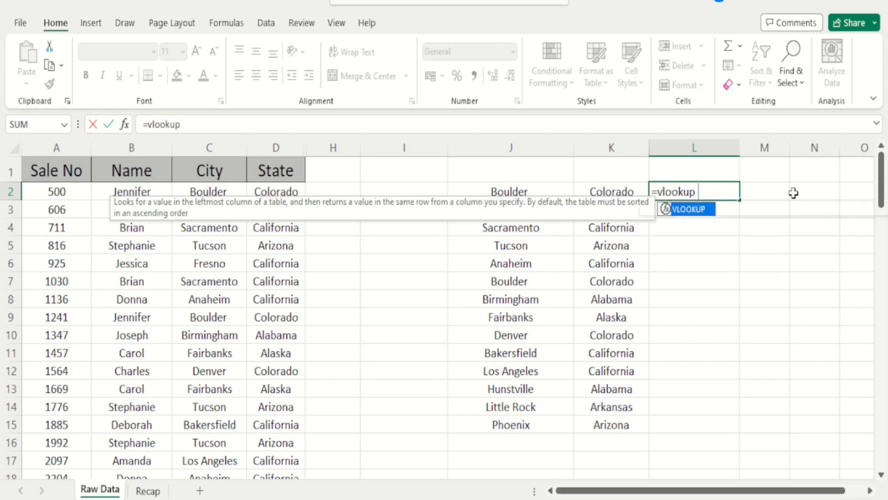
click(555, 192)
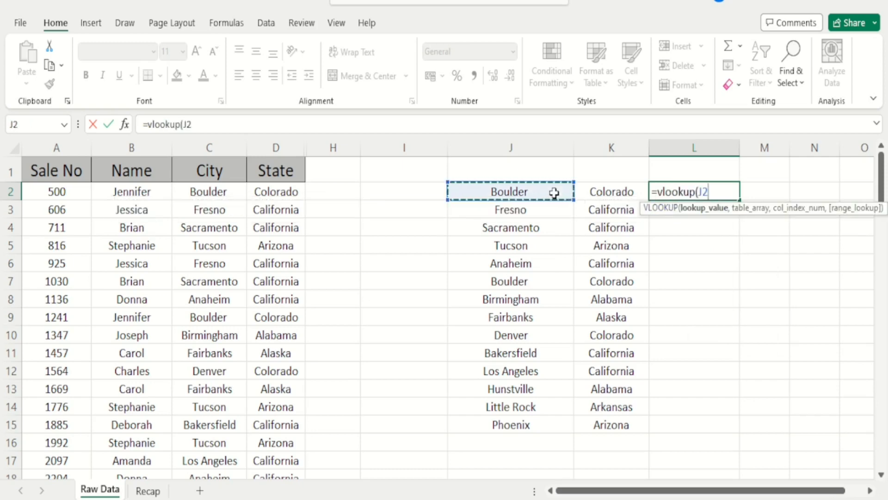
text(,)
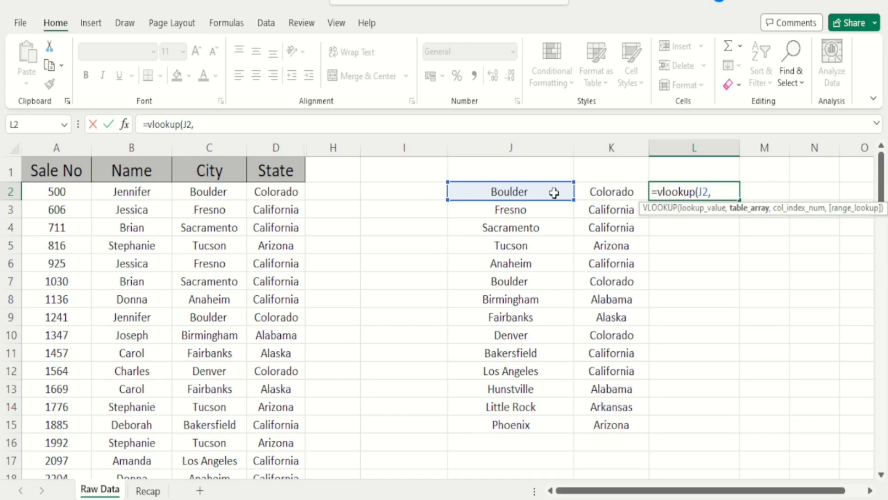
Step: Set the L2 formula's table array to entire columns C:D and check that it extends past the last data row
text(c:d)
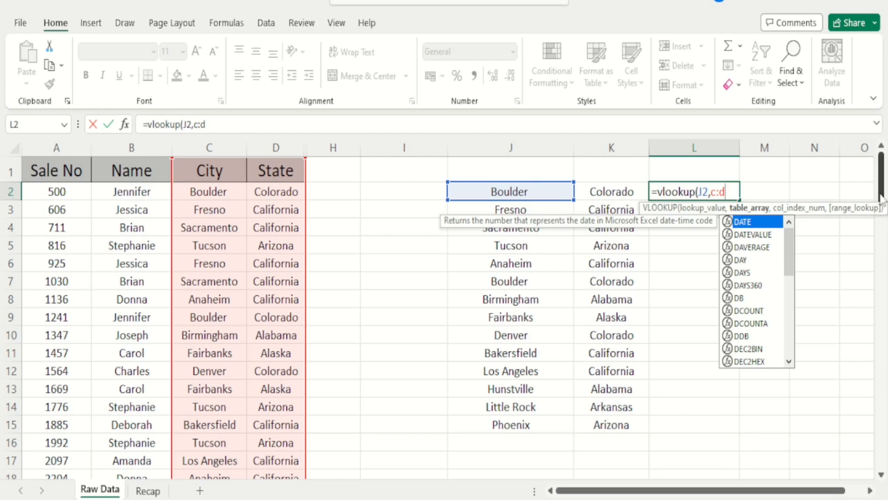
drag(881, 199, 883, 478)
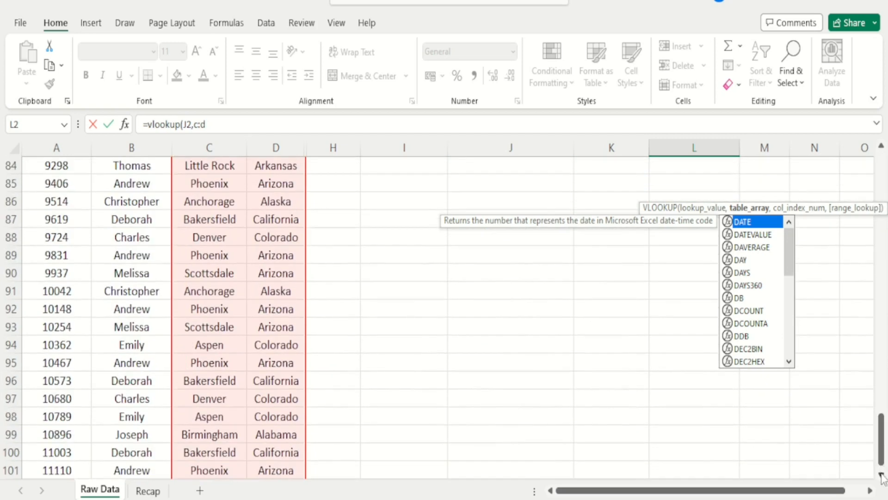
scroll(882, 477, down, 3)
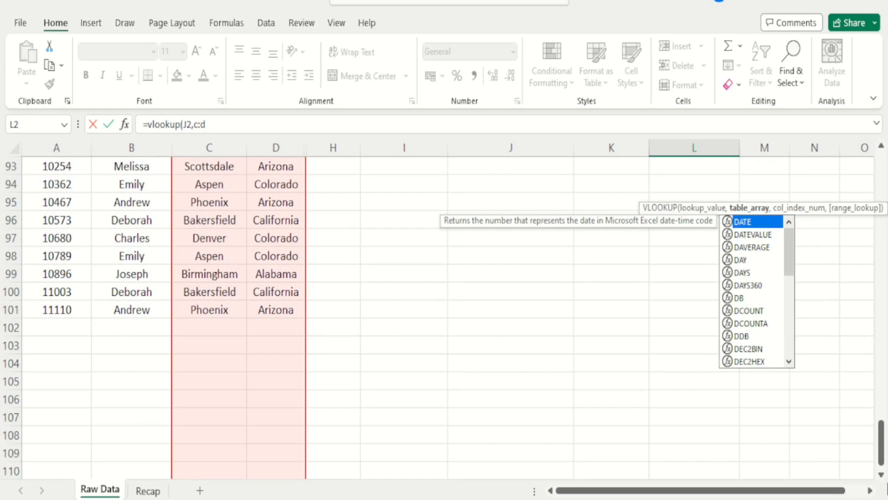
drag(882, 457, 881, 163)
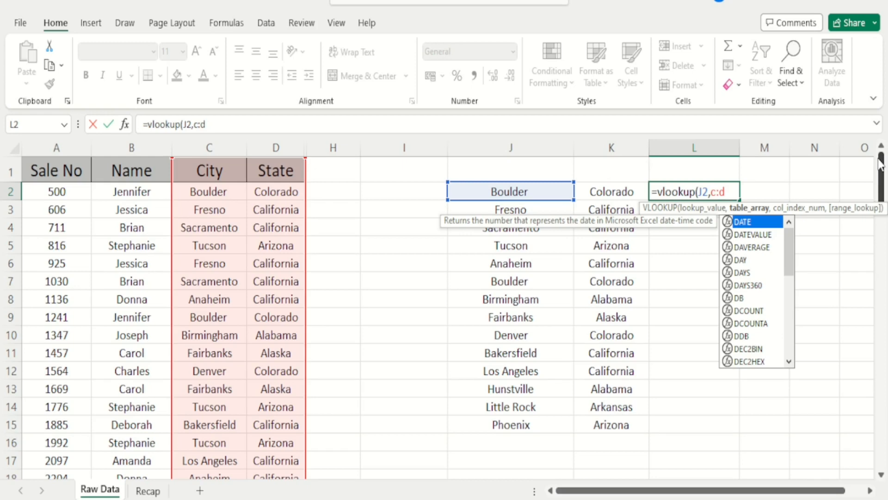
Step: Complete the VLOOKUP in L2 with column index 2 and range lookup 0 for an exact match
text(,2)
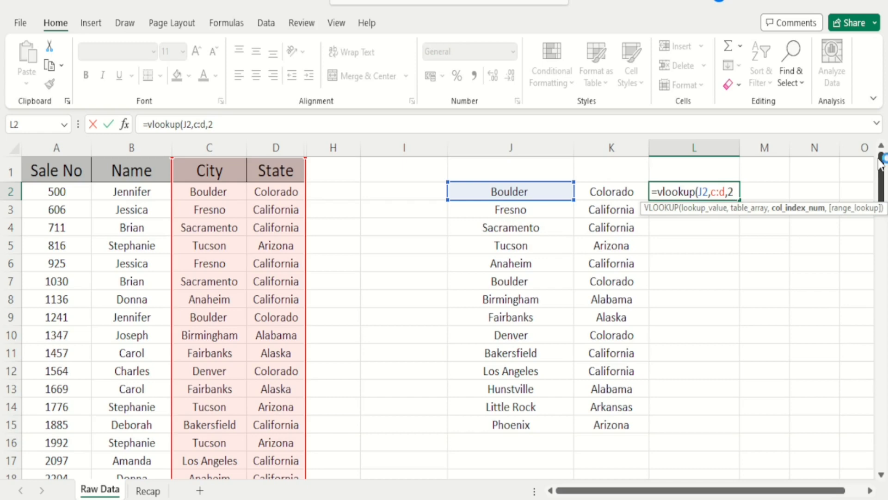
text(,0)
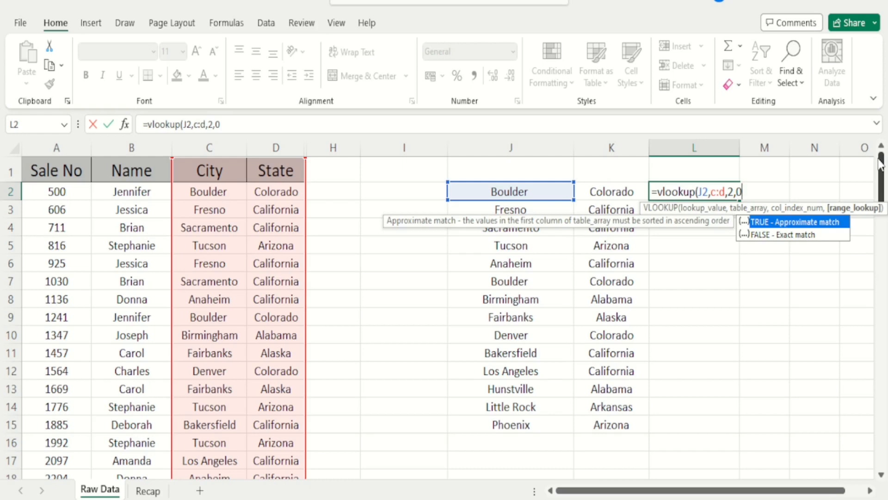
text())
key(Return)
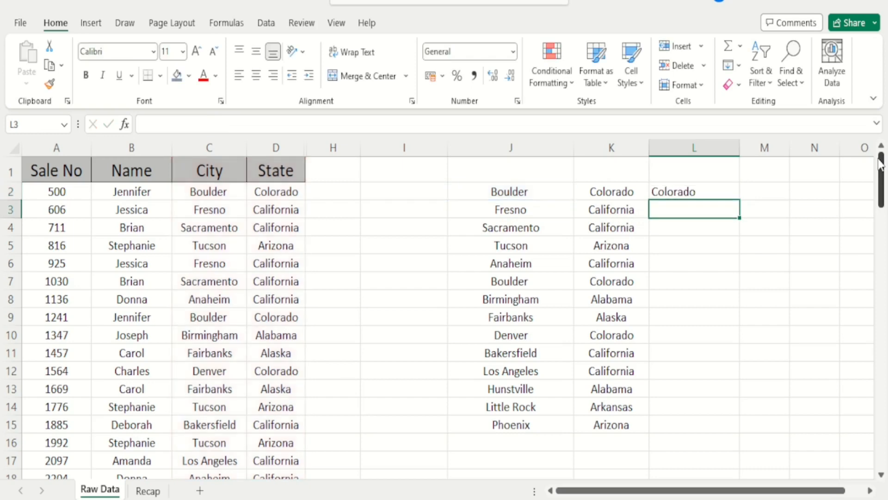
Step: Center the contents of L2 and fill its VLOOKUP formula down to L15
key(Up)
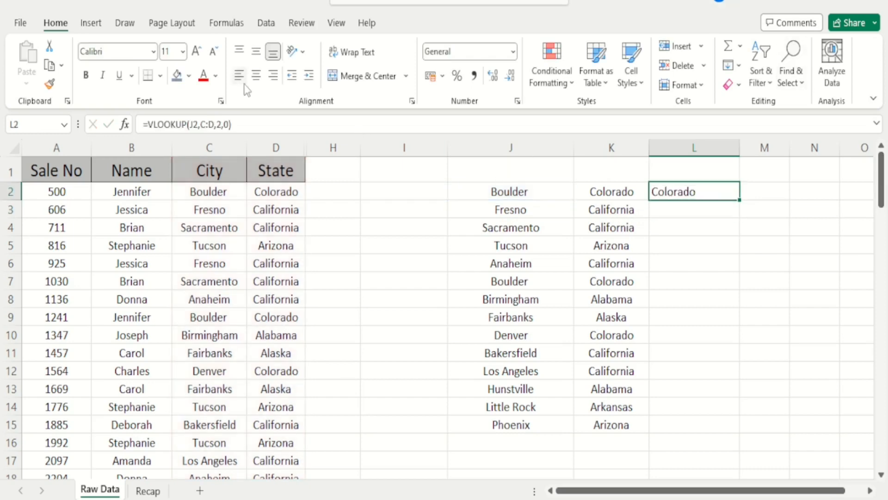
click(255, 75)
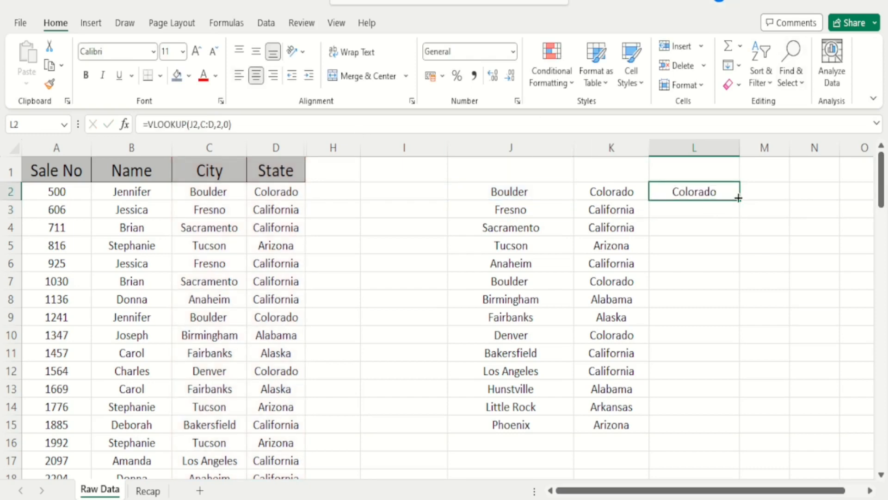
drag(742, 195, 733, 426)
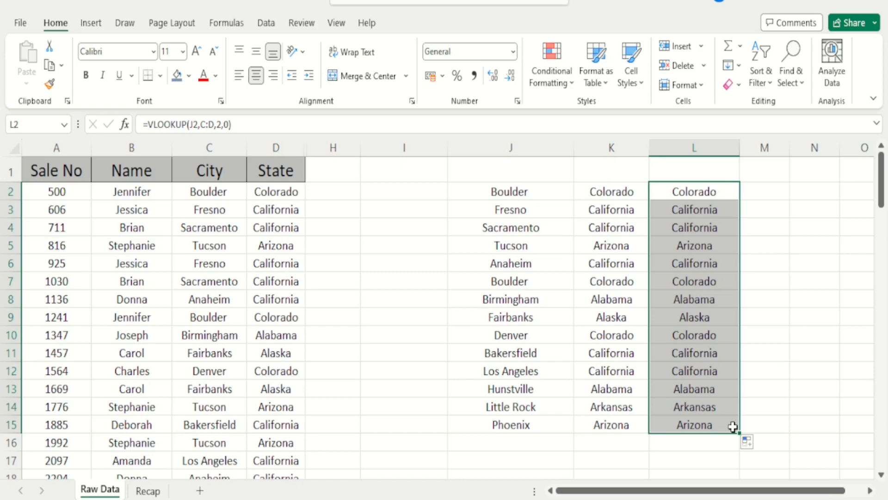
Step: Clear the city list and both lookup result columns in J2:L15
key(Left)
key(Left)
key(Left)
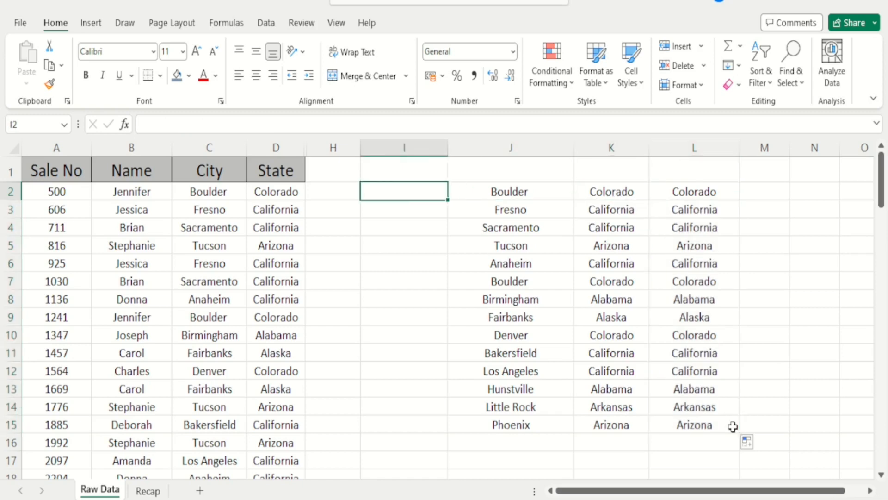
key(Right)
key(shift+Right)
key(shift+Right)
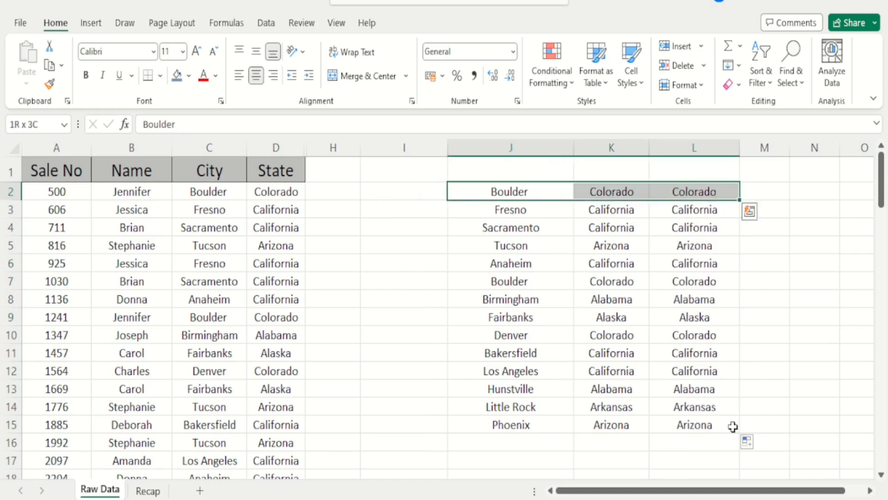
key(ctrl+shift+Down)
key(Delete)
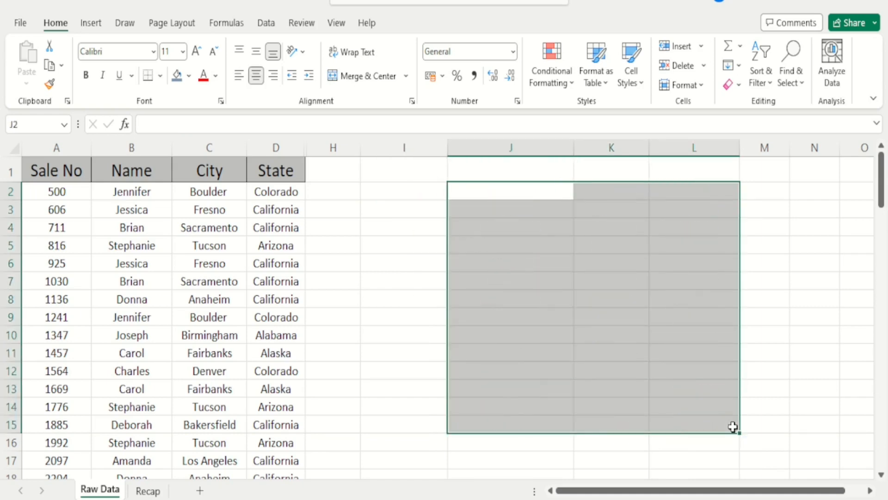
key(shift+BackSpace)
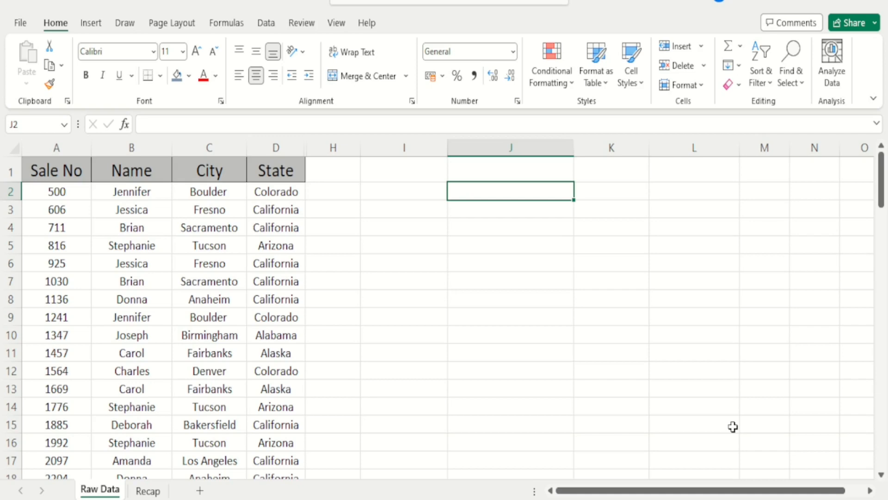
Step: Unhide the columns between State and column H, and autofit the Sale Revenue column to its header
click(279, 171)
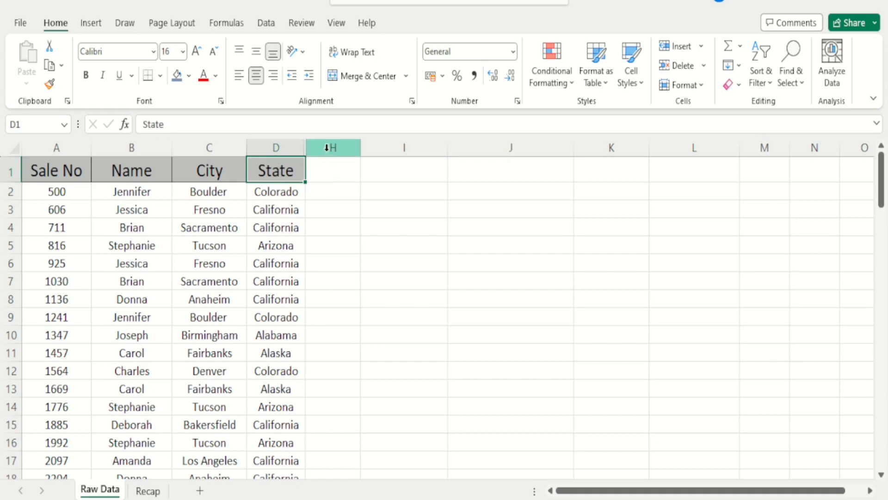
drag(326, 147, 298, 147)
right_click(298, 147)
click(345, 423)
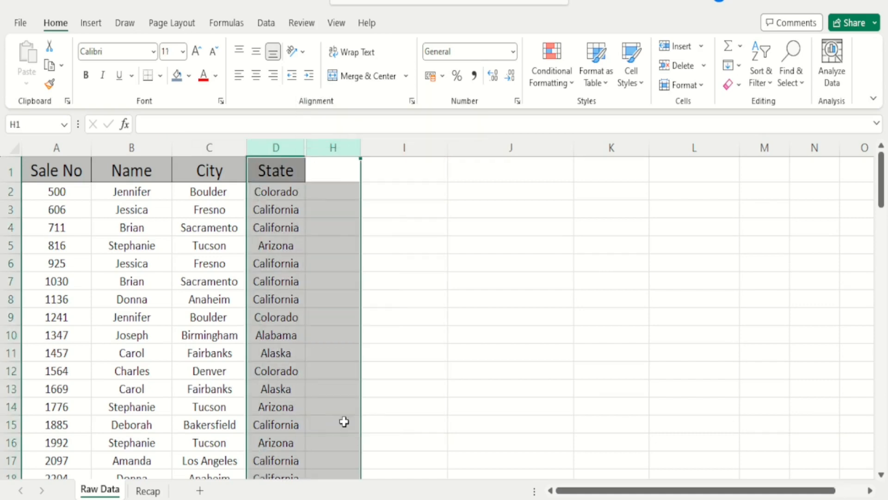
click(666, 208)
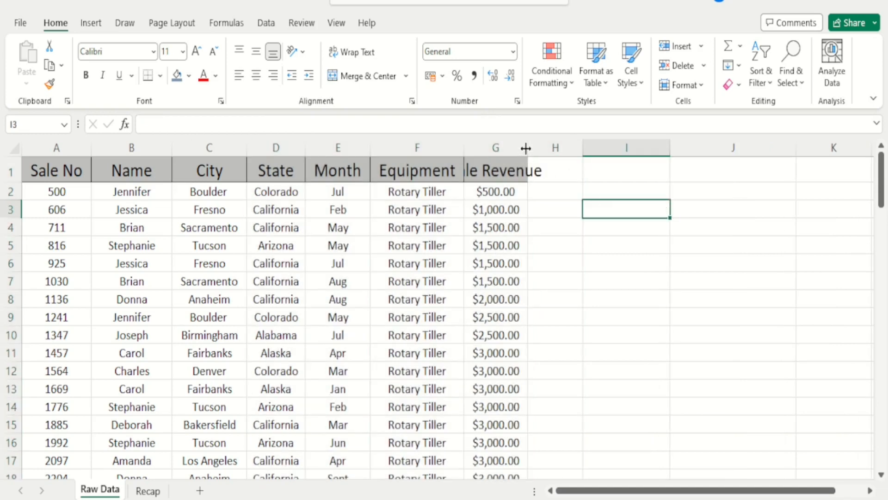
double_click(526, 148)
Step: Copy the sale numbers in A5:A10
key(Down)
key(Left)
key(Left)
key(Left)
key(Left)
key(Left)
key(Left)
key(Left)
key(Left)
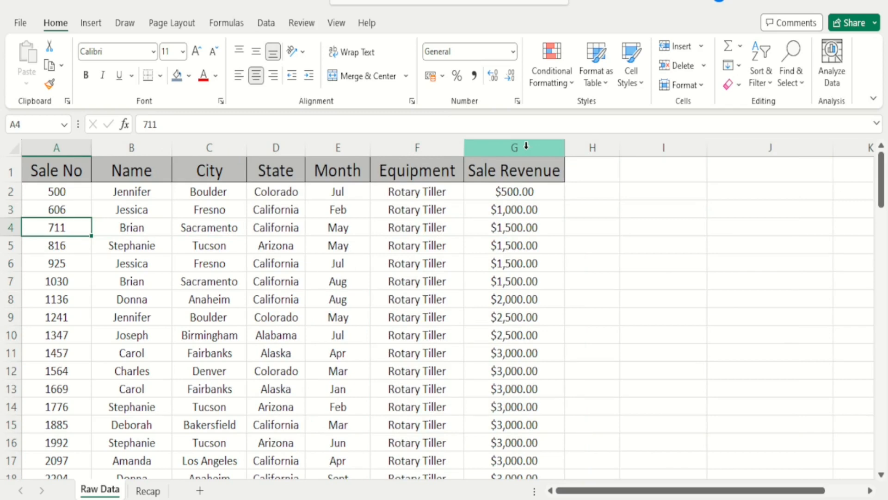
key(Down)
key(shift+Down)
key(shift+Down)
key(shift+Down)
key(shift+Down)
key(shift+Down)
key(ctrl+c)
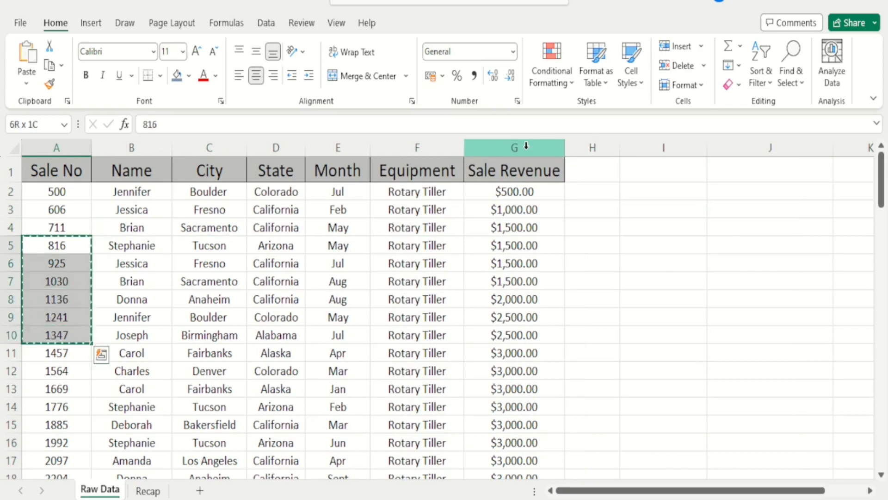
Step: Paste the copied sale numbers into column I starting at I2
key(Up)
key(Right)
key(Right)
key(Right)
key(Right)
key(Right)
key(Right)
key(Right)
key(Right)
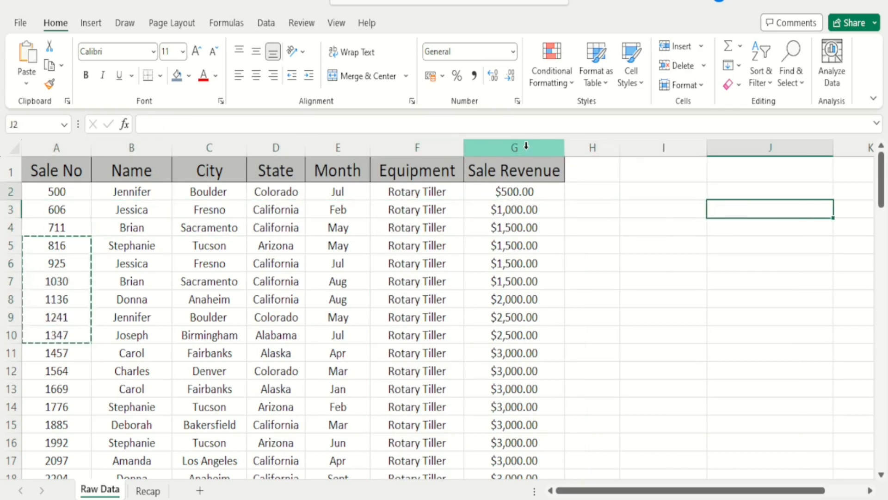
key(Up)
key(ctrl+v)
Step: Look across the table's columns from Sale No to Equipment to identify the fields to retrieve for each sale number
key(Left)
key(Left)
key(Left)
key(Left)
key(Left)
key(Left)
key(Left)
key(Left)
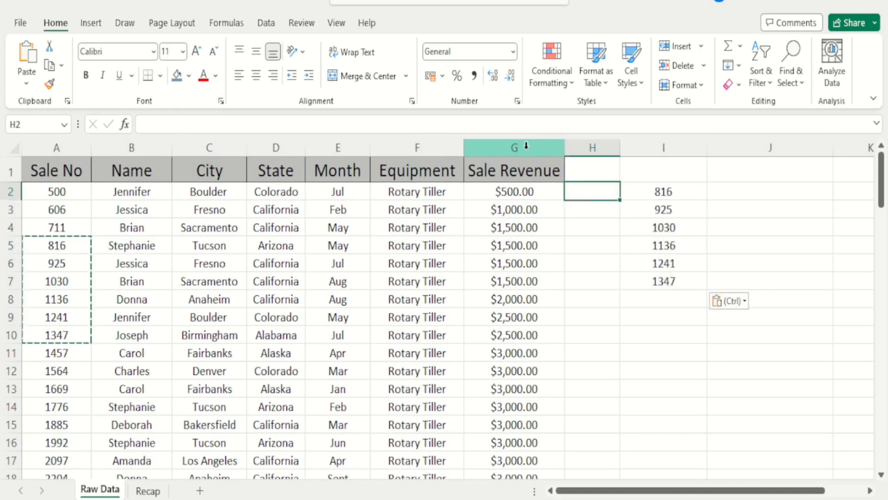
key(Up)
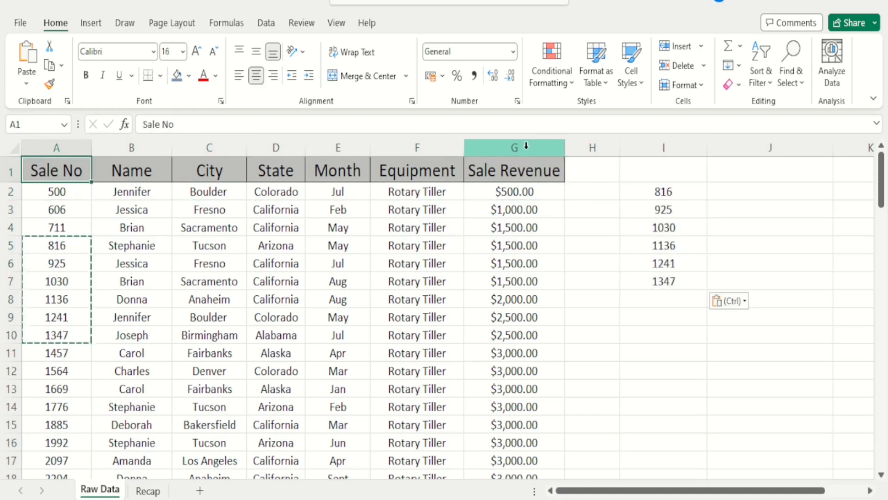
key(Down)
key(Down)
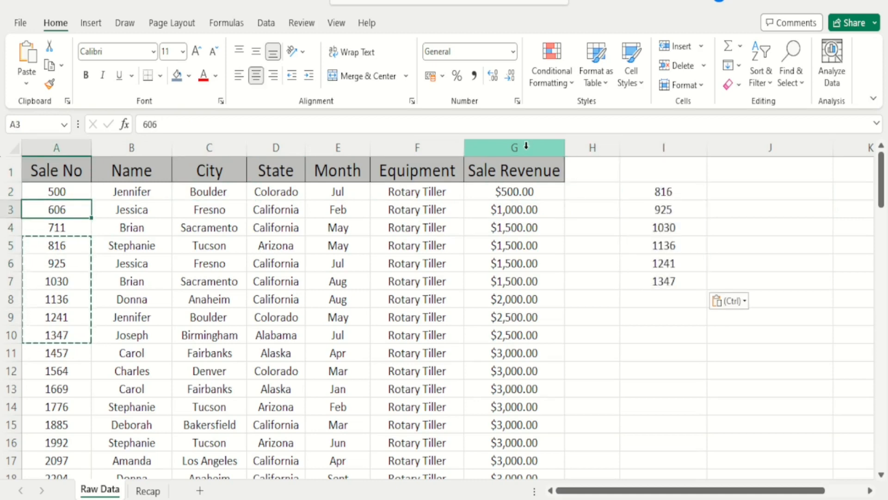
key(Right)
key(Right)
key(Right)
key(Right)
key(Right)
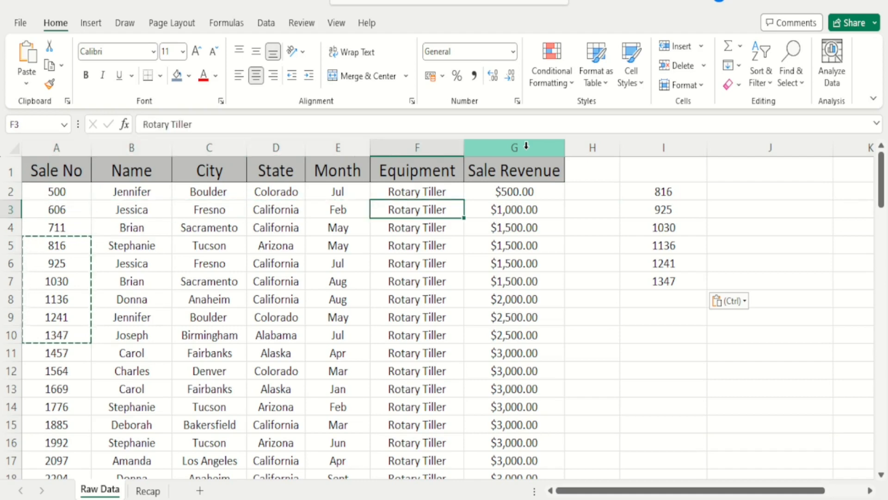
key(Left)
key(Left)
key(Left)
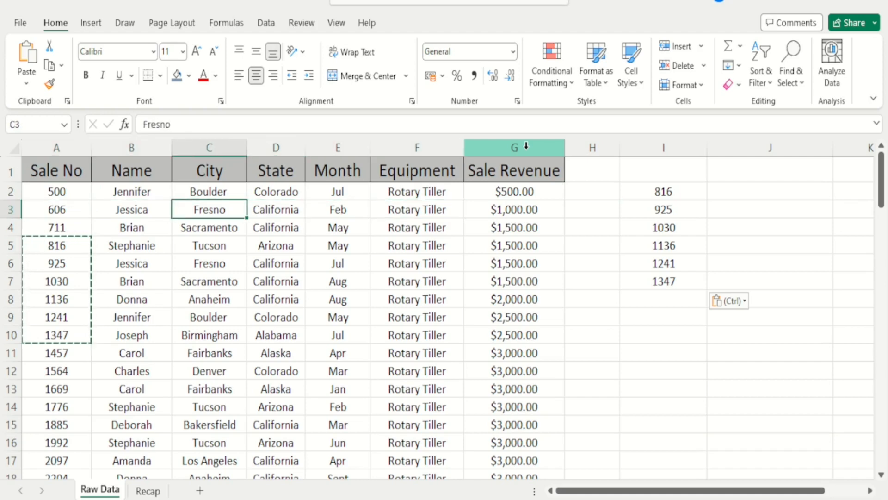
key(Right)
key(Right)
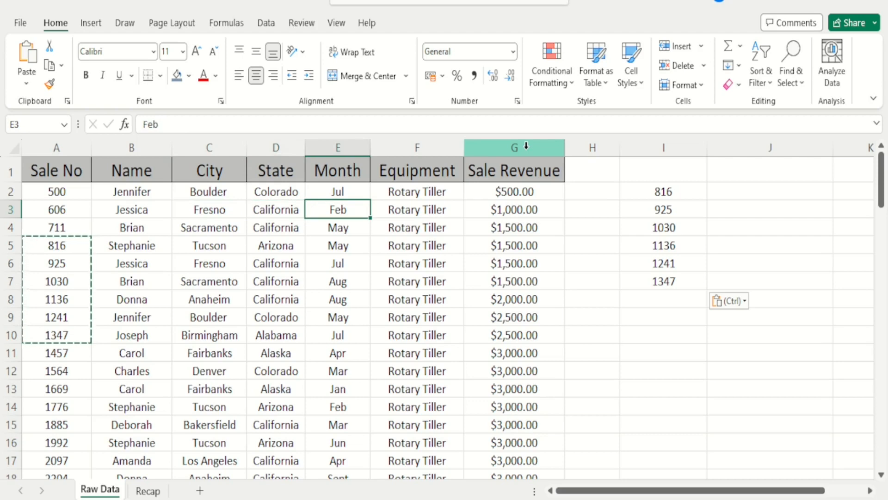
Step: Copy the Sale No header from A1 and paste it as values in I1, above the pasted sale numbers
key(Up)
key(Left)
key(Left)
key(Left)
key(Left)
key(Up)
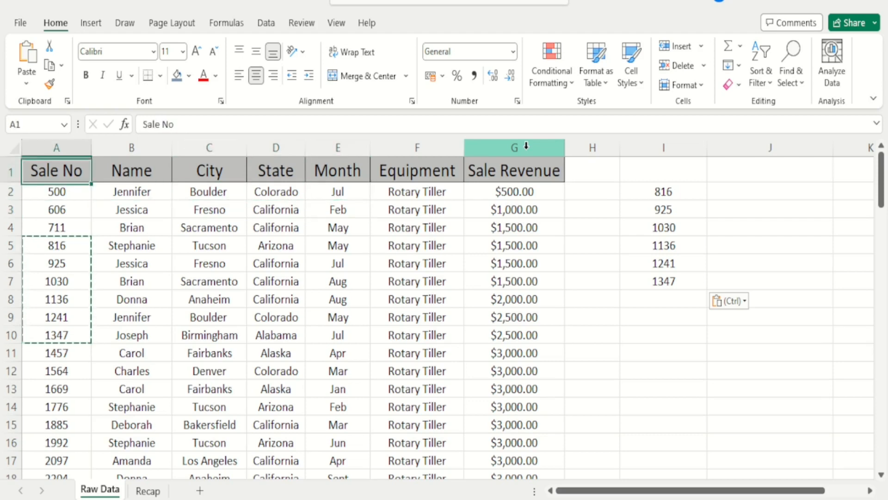
key(Right)
key(Right)
key(Right)
key(Right)
key(Right)
key(Right)
key(Right)
key(Right)
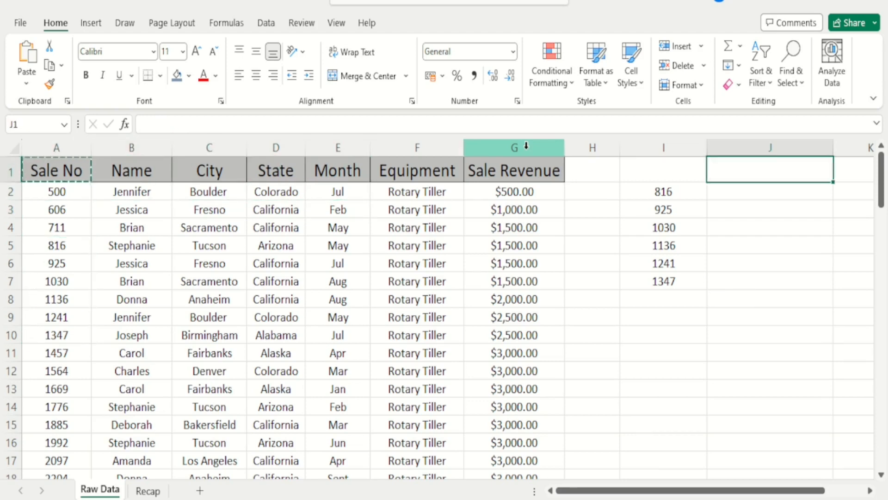
key(ctrl+alt+v)
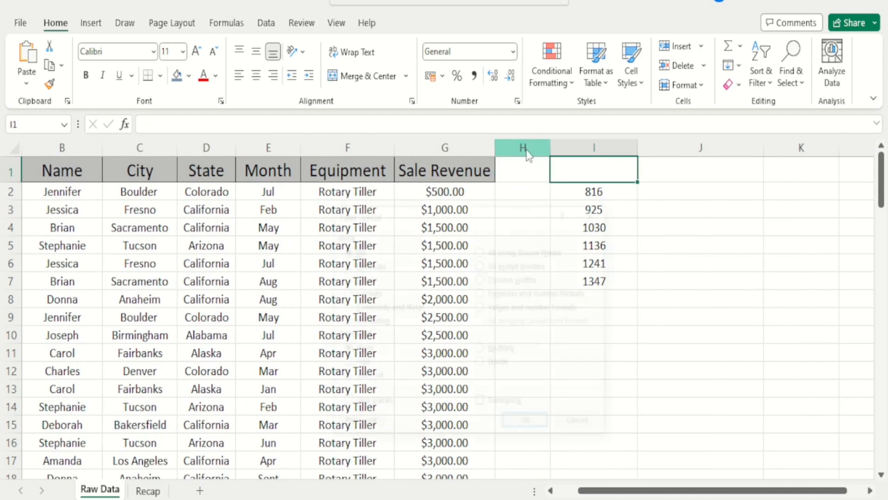
key(Return)
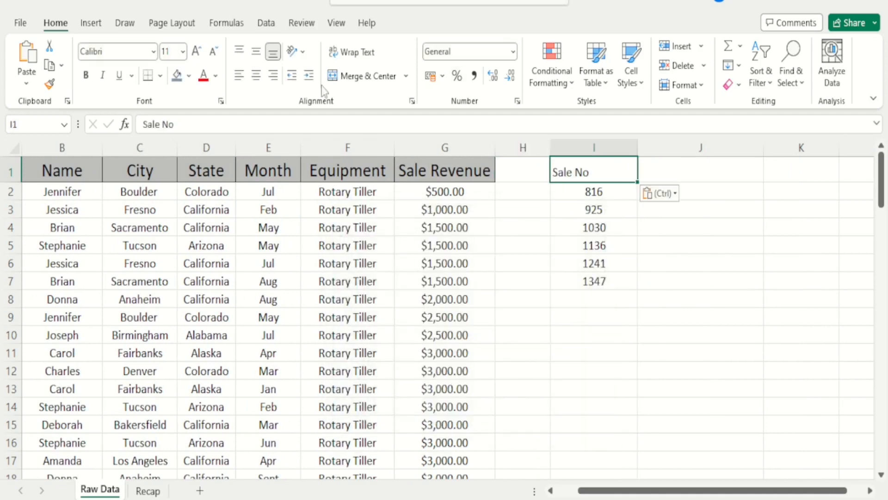
Step: Center the Sale No header in I1, fill it gold and set its font size to 20
click(257, 80)
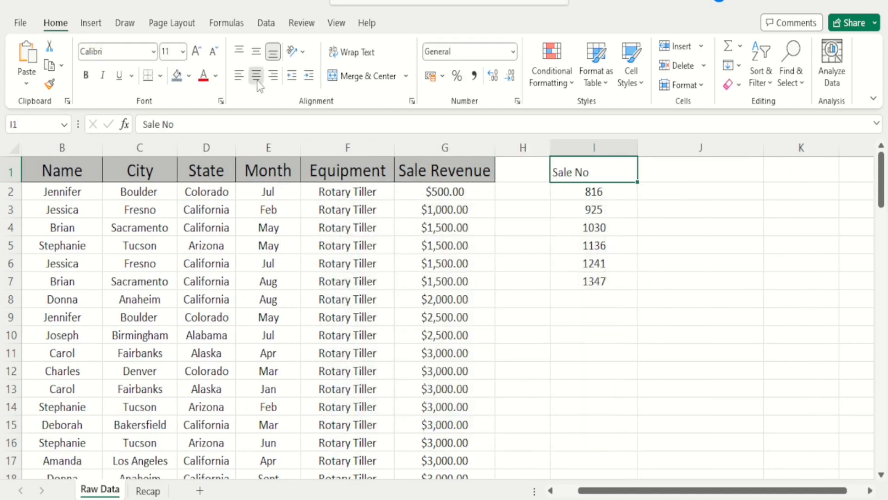
click(189, 76)
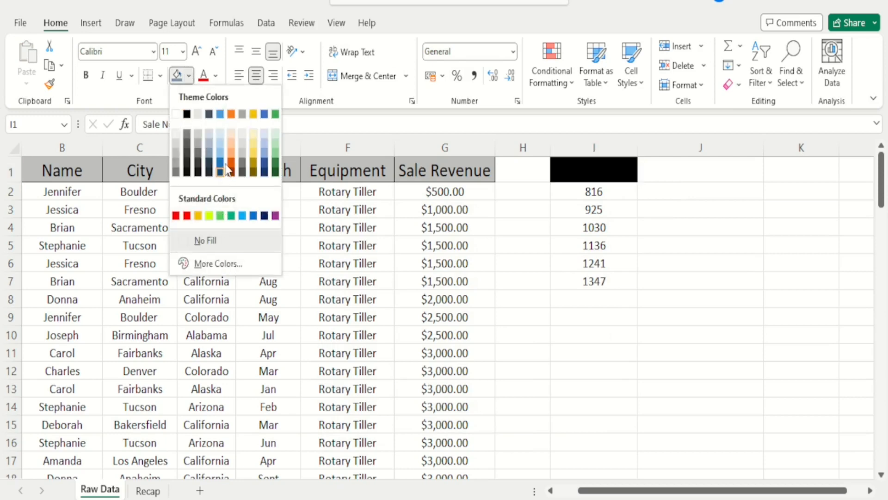
click(253, 154)
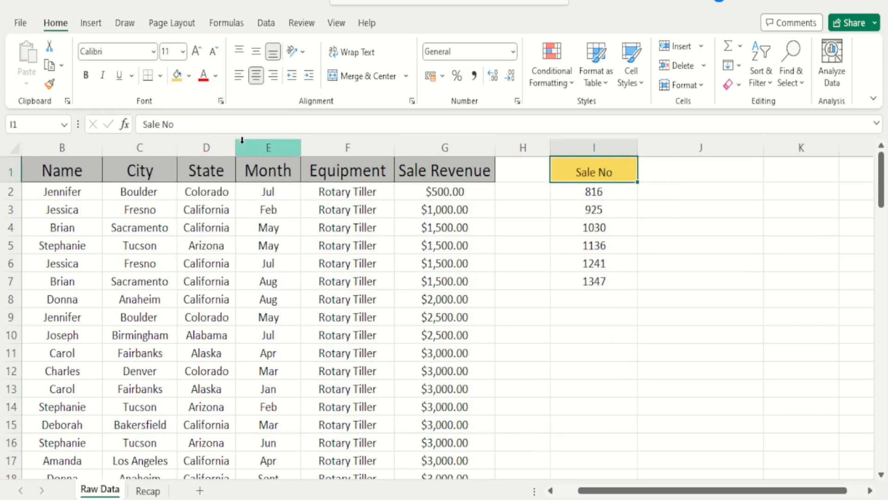
click(183, 51)
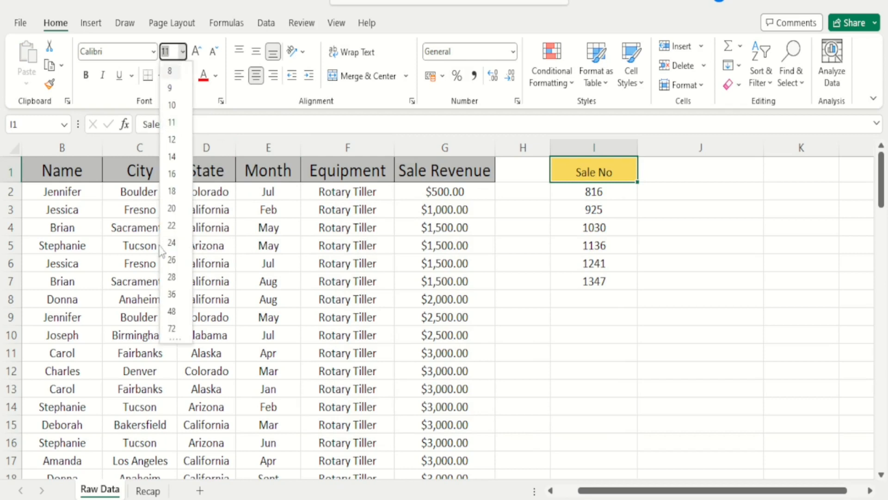
click(170, 209)
Step: Copy the City and State headers in C1:D1
click(600, 283)
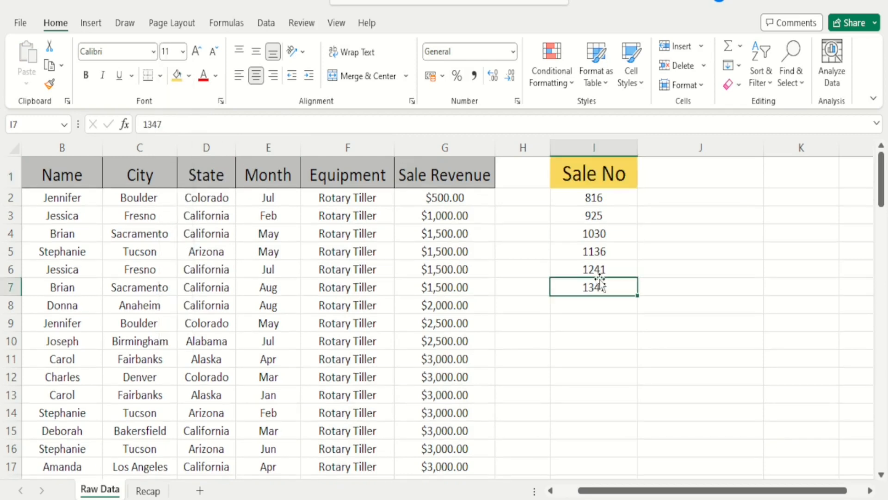
key(Up)
key(Left)
key(Left)
key(Left)
key(Left)
key(Up)
key(Up)
key(Up)
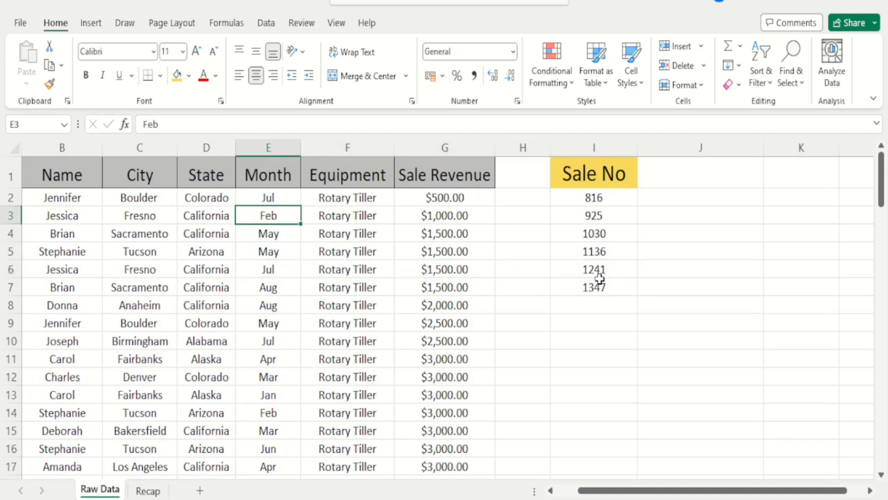
key(Left)
key(Up)
key(Left)
key(Left)
key(Left)
key(Right)
key(Up)
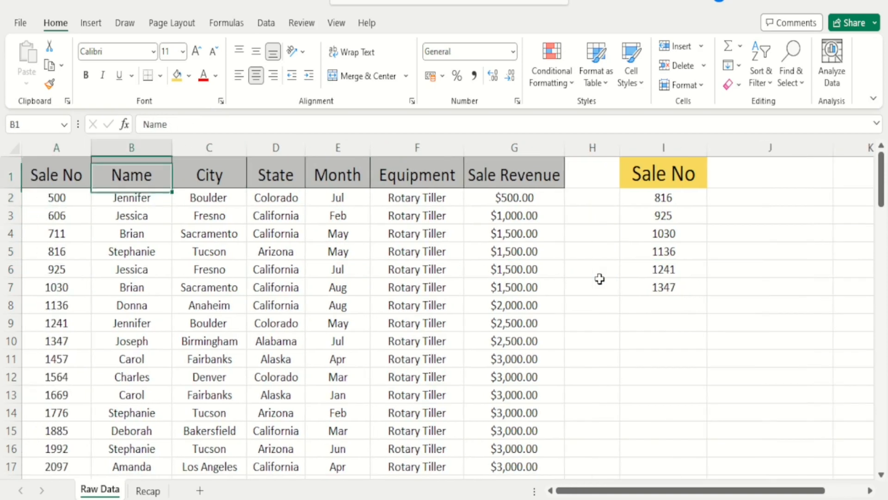
key(Right)
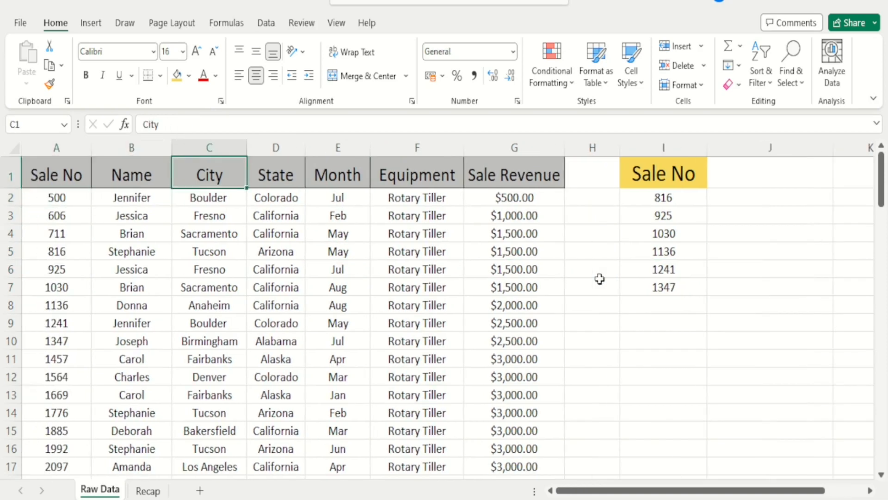
key(ctrl+c)
key(shift+Right)
key(shift+Left)
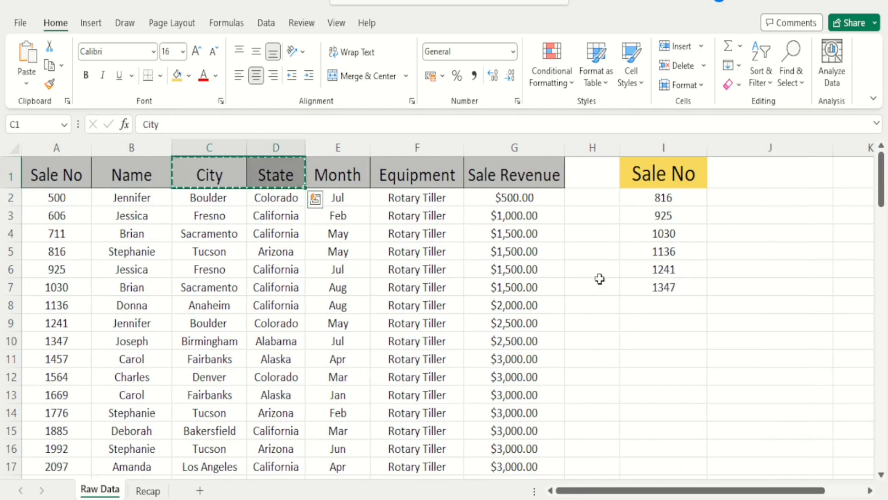
Step: Paste the copied City and State headers as values in J1:K1, beside the gold Sale No header
key(Right)
key(Right)
key(Right)
key(Right)
key(Right)
key(Right)
key(Right)
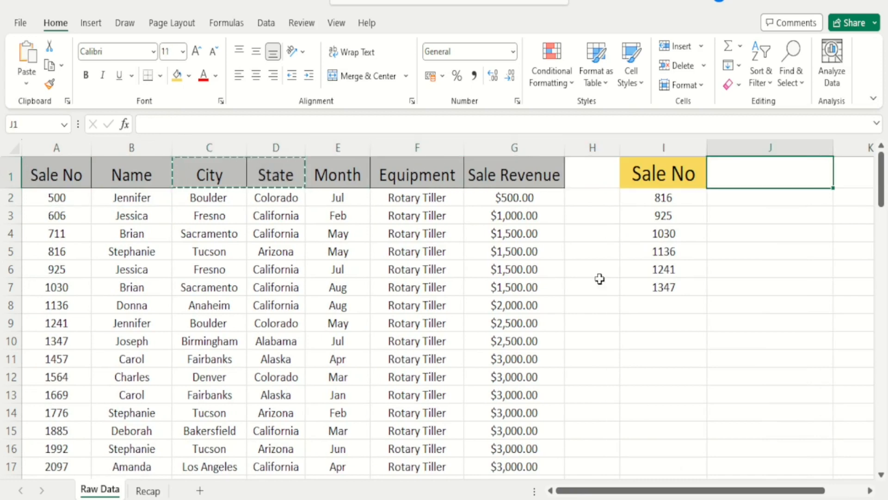
key(ctrl+alt+v)
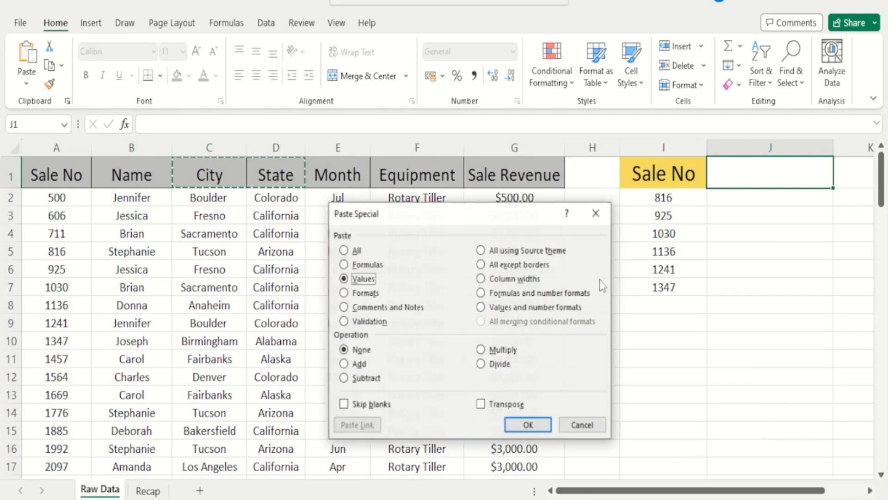
key(Return)
Step: Narrow column J and center the City header in J1
key(Right)
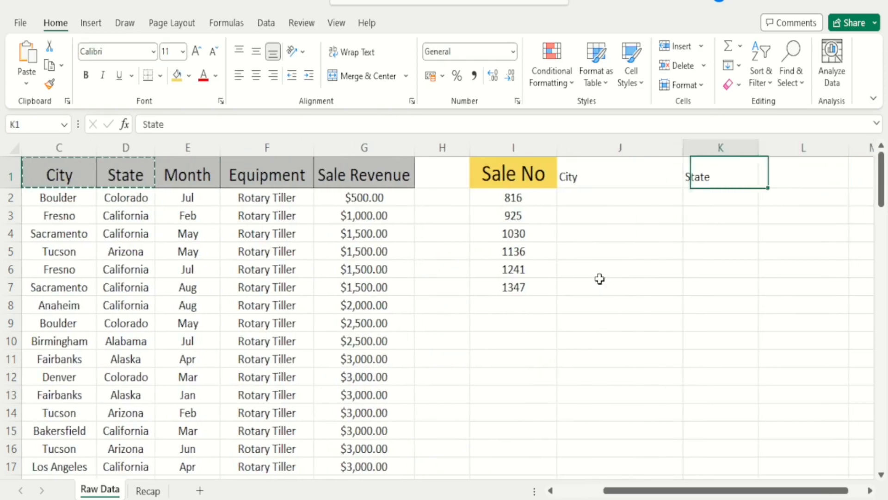
key(Left)
drag(683, 153, 616, 149)
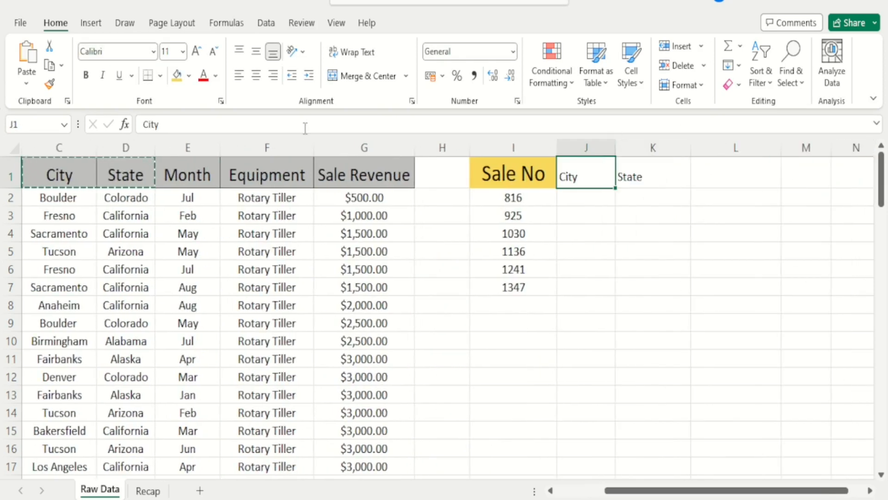
click(254, 76)
Step: Copy the Equipment header from F1 and paste it as values in L1
key(Left)
key(Left)
key(Left)
key(Left)
key(ctrl+c)
key(Right)
key(Right)
key(Right)
key(Right)
key(Right)
key(Right)
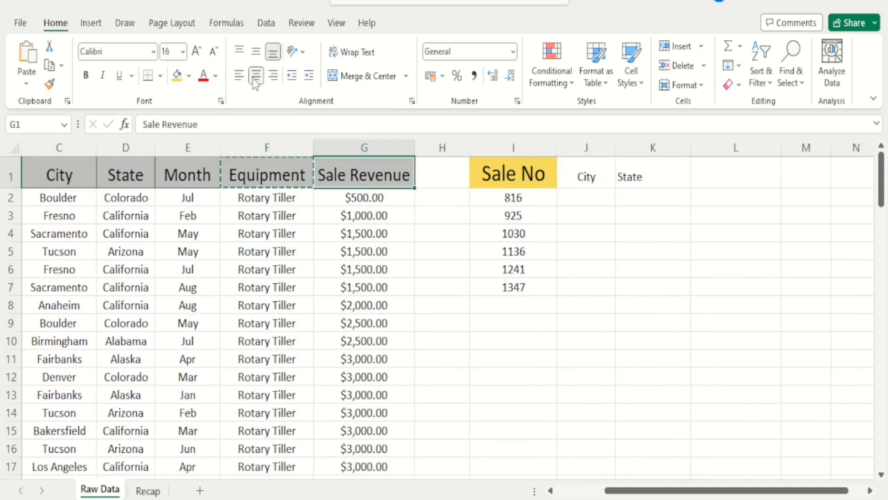
key(ctrl+alt+v)
key(v)
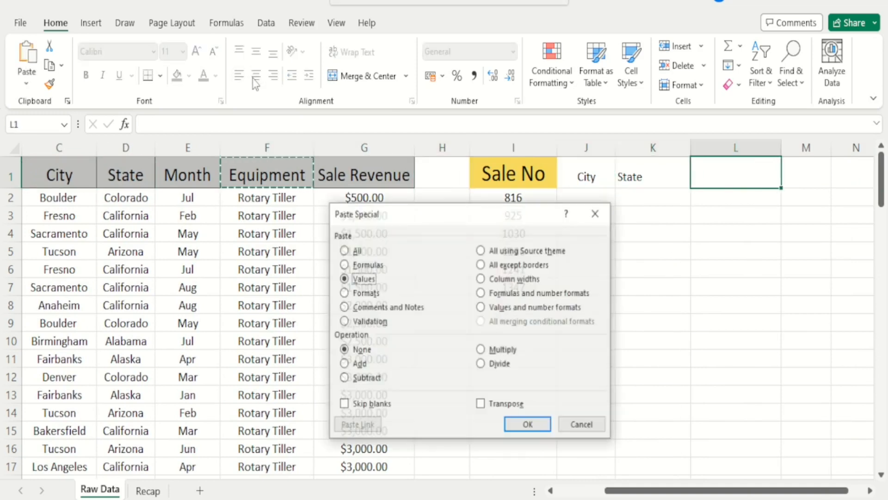
key(Return)
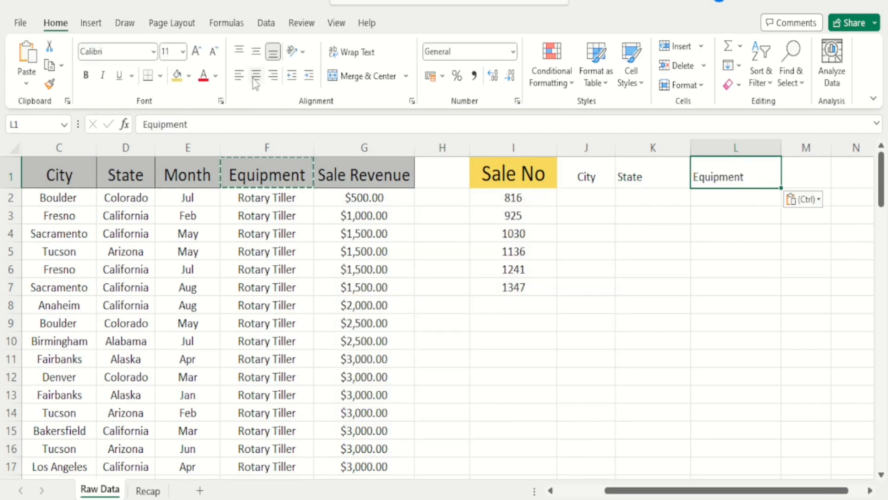
Step: Narrow column K and center the City, State and Equipment headers in J1:L1
drag(690, 146, 666, 144)
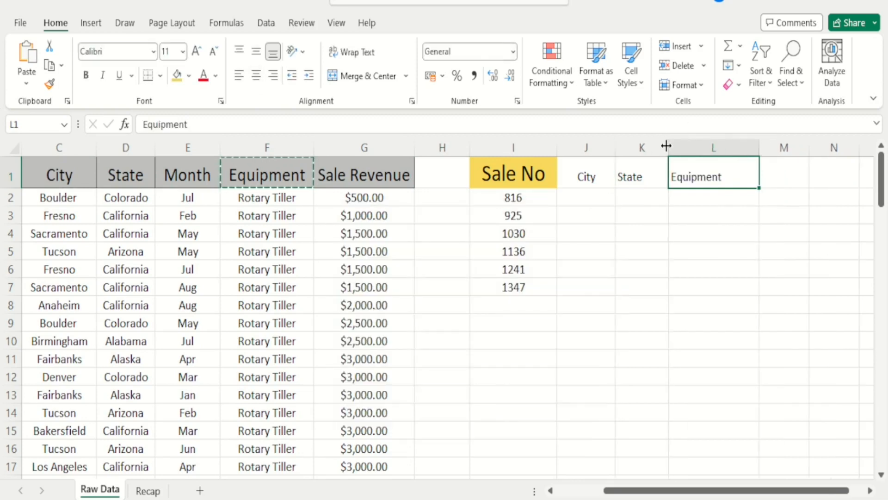
drag(578, 180, 703, 175)
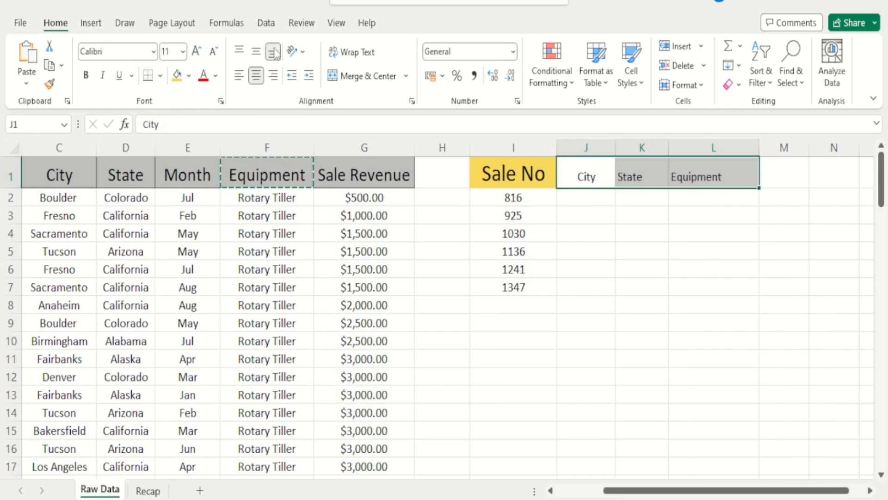
click(239, 75)
click(255, 76)
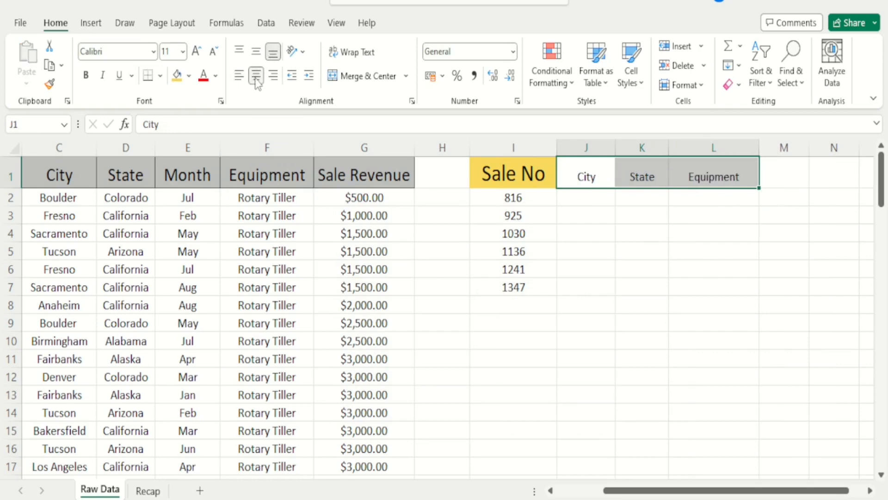
Step: Examine the source table's columns and the Sale No, City, State and Equipment headers of the lookup area
key(Down)
key(Left)
key(ctrl+Left)
key(ctrl+Left)
key(Left)
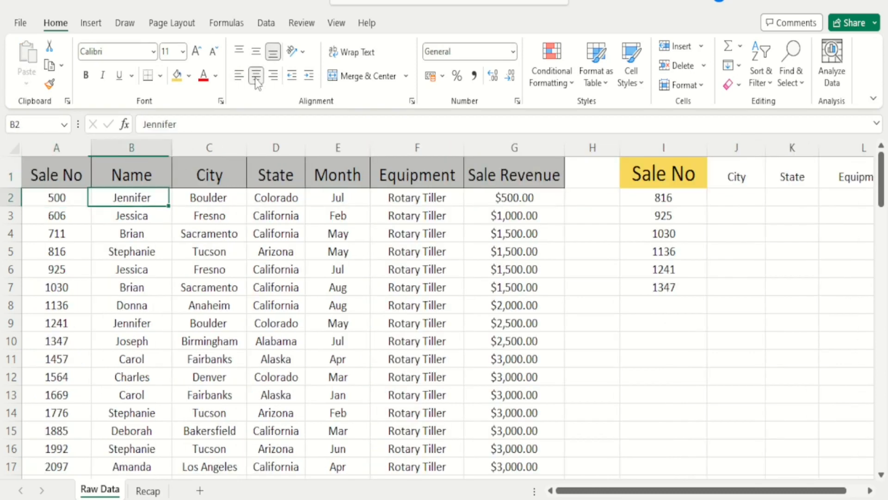
key(Right)
key(Right)
key(Right)
key(Right)
key(Right)
key(Right)
key(Right)
key(Right)
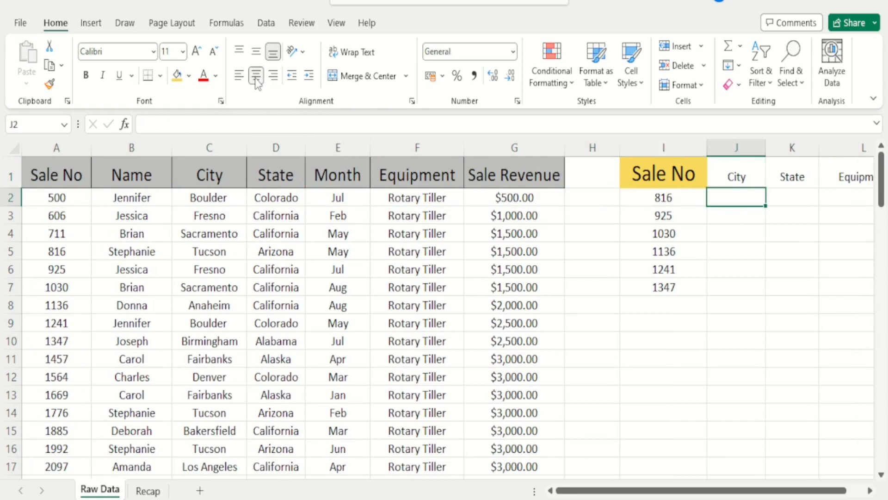
key(Up)
key(Left)
key(Left)
key(Left)
key(Left)
key(Left)
key(Left)
key(Left)
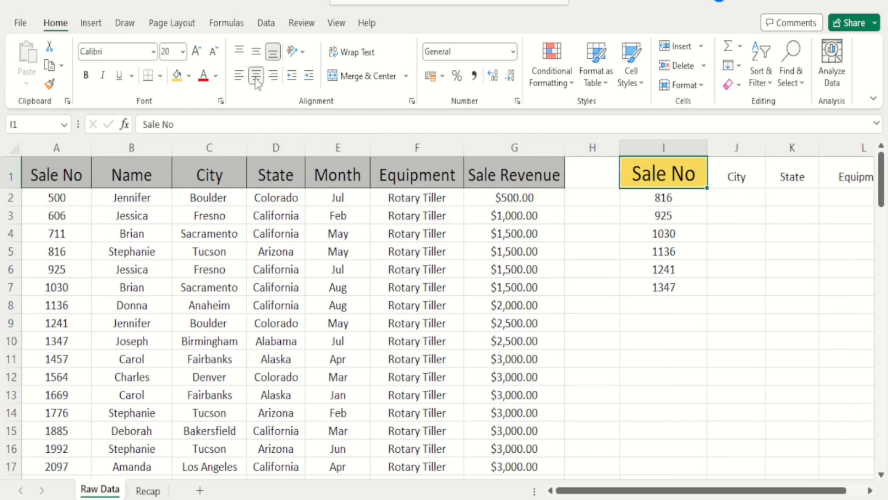
key(Down)
key(Right)
key(Right)
key(Right)
key(Right)
key(Right)
key(Right)
key(Right)
key(Right)
key(Right)
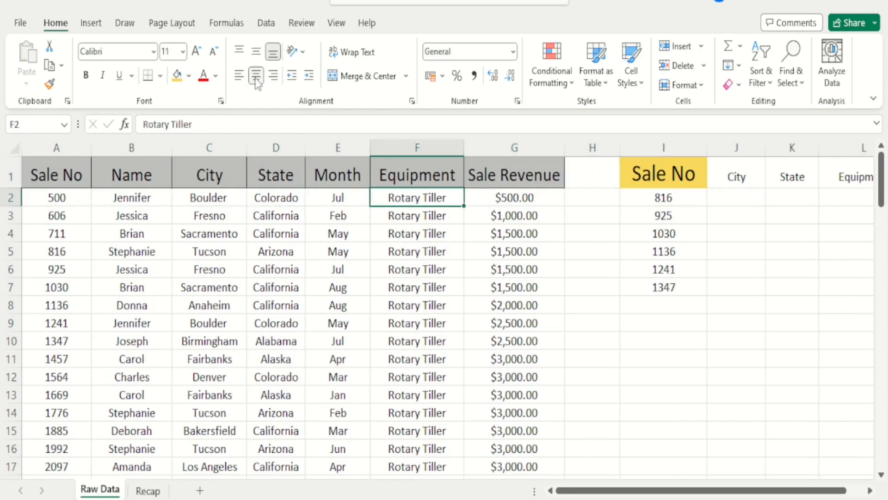
key(Left)
key(Up)
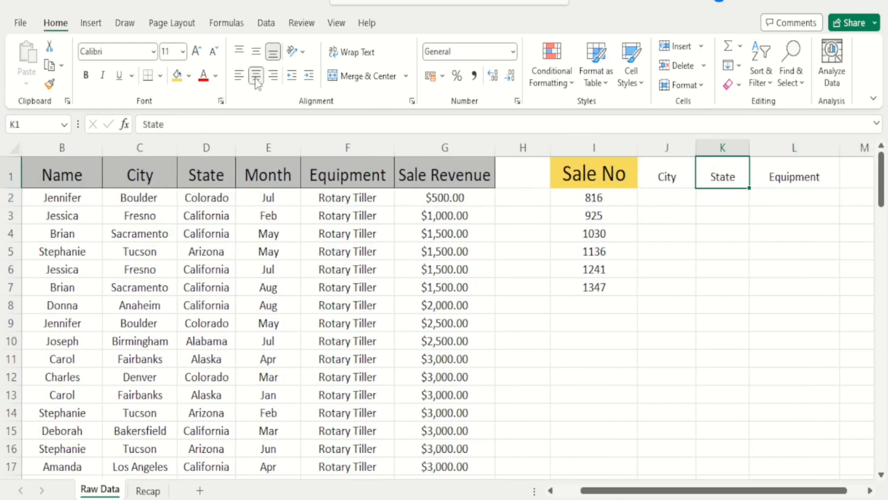
key(Down)
key(Right)
key(Up)
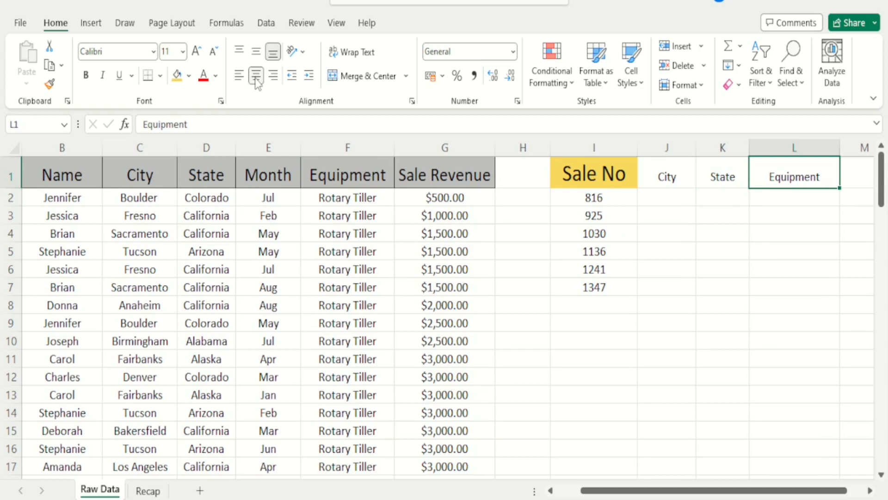
Step: Begin a VLOOKUP formula in J2 under City, with I2 as the lookup value
key(Left)
key(Left)
key(Down)
text(=vll)
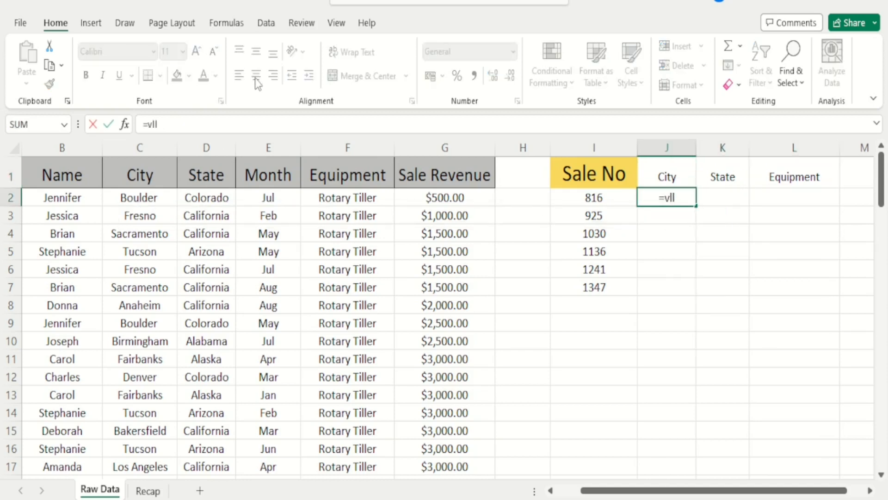
text(okup)
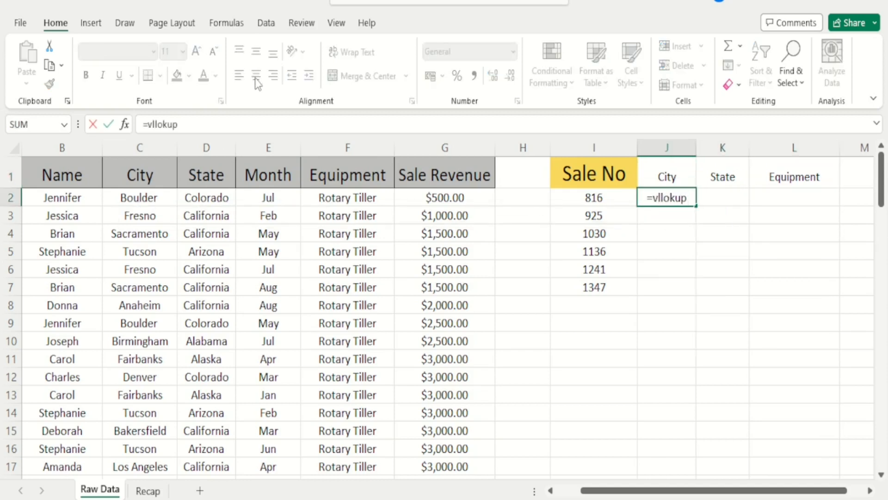
key(BackSpace)
key(BackSpace)
key(BackSpace)
key(BackSpace)
key(BackSpace)
text(ooku)
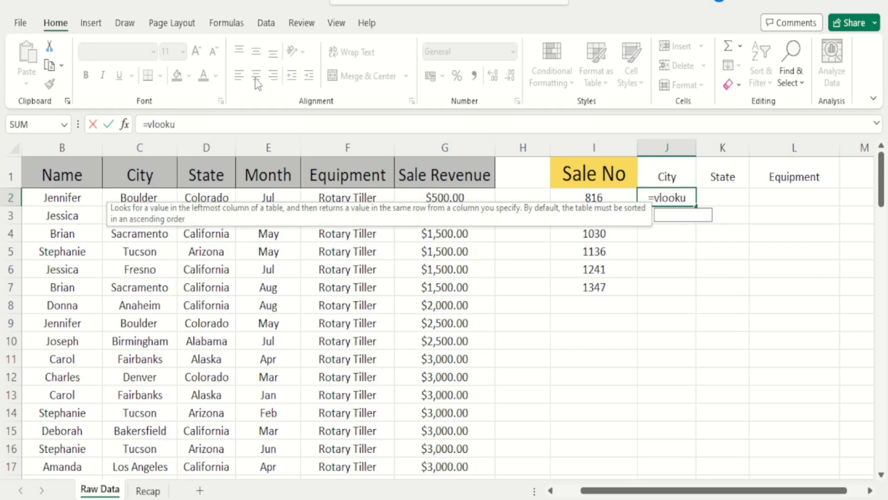
text(p(I2,)
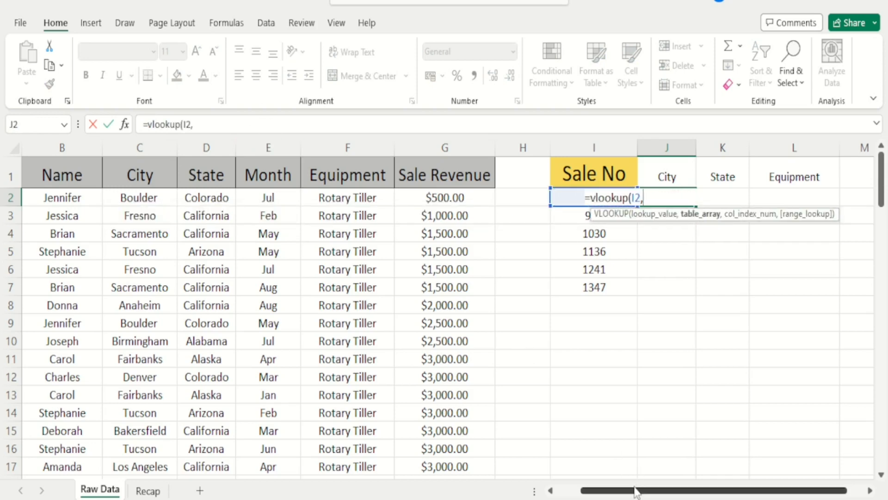
Step: Complete the City formula in J2 with table array A2:C101, column index 3 and exact match 0
drag(632, 492, 433, 448)
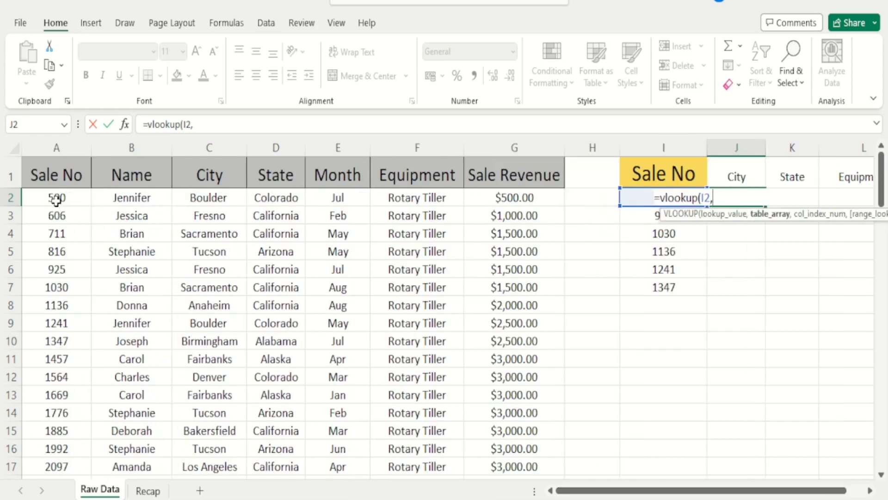
click(40, 198)
key(shift+Right)
key(shift+Right)
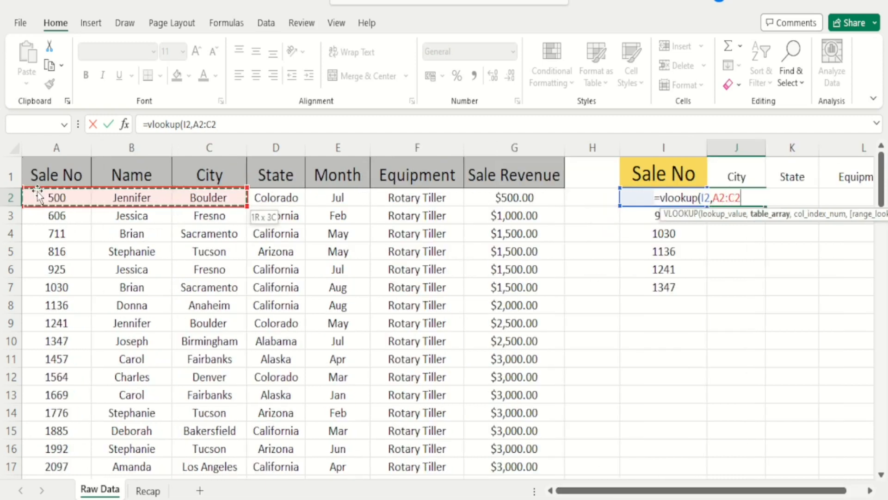
key(ctrl+shift+Down)
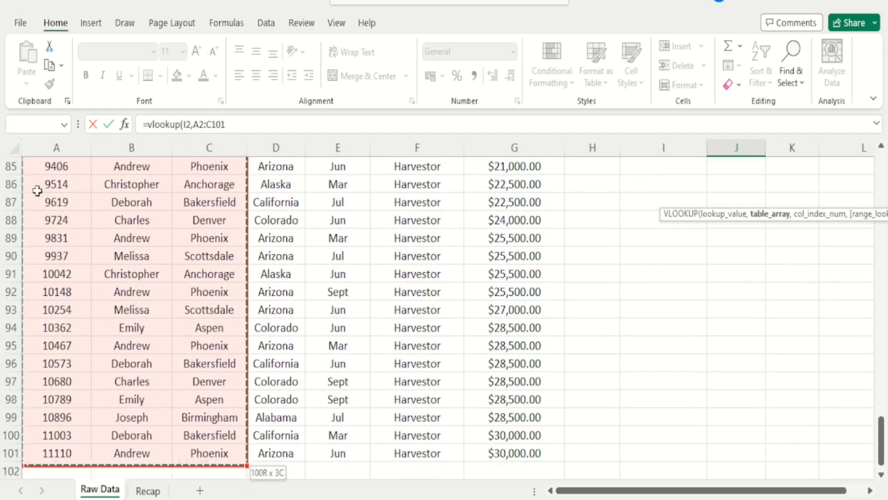
click(298, 122)
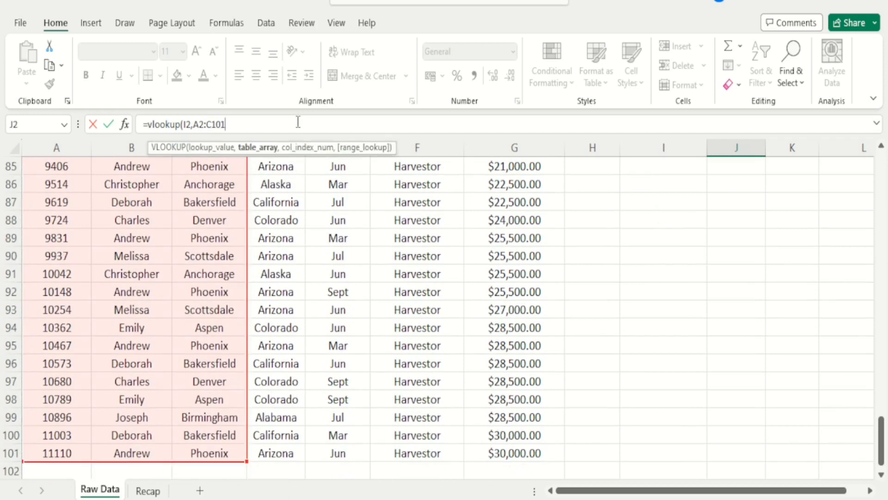
text(,3,0)
key(ctrl+Return)
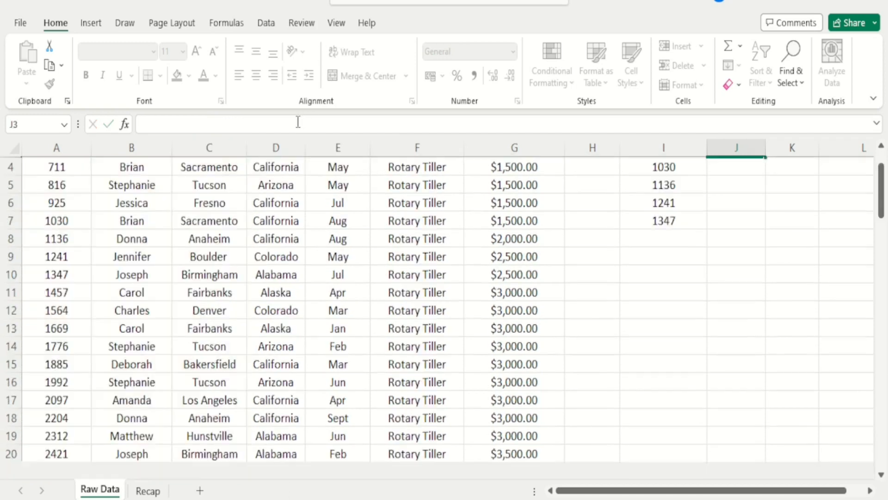
key(Up)
key(Down)
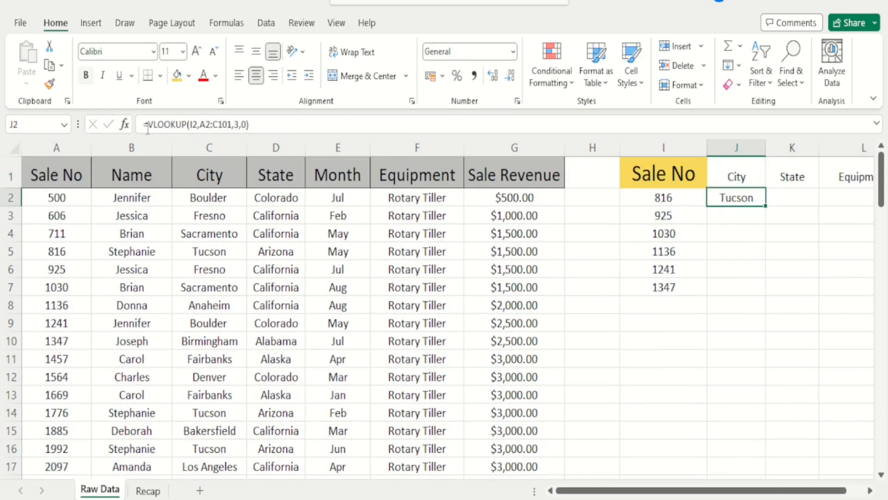
Step: Lock the table array in the J2 formula as A$2:$C$101
click(206, 128)
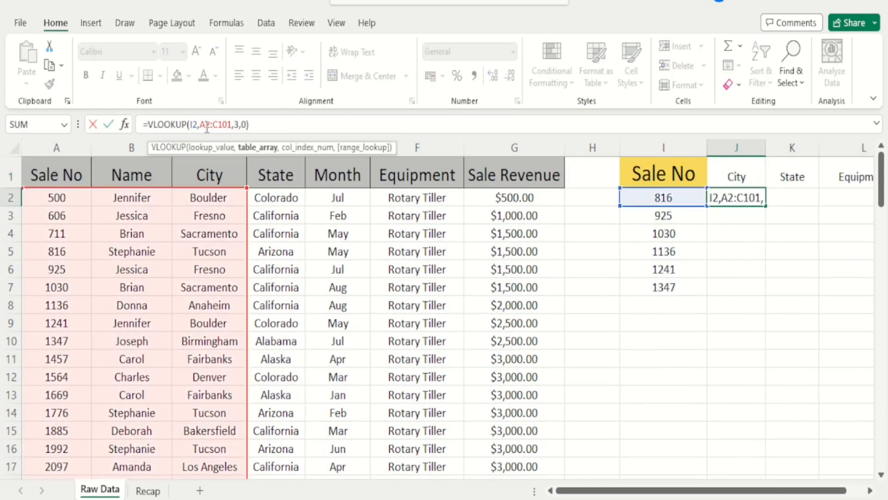
key(F4)
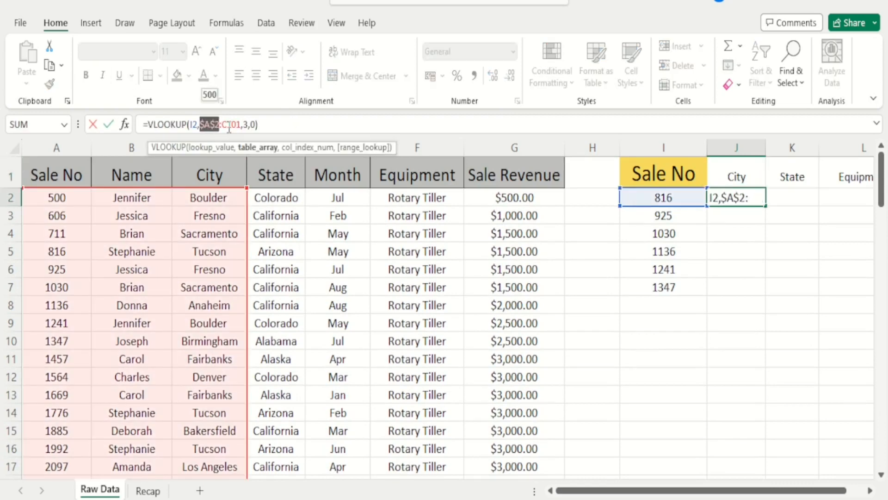
key(Return)
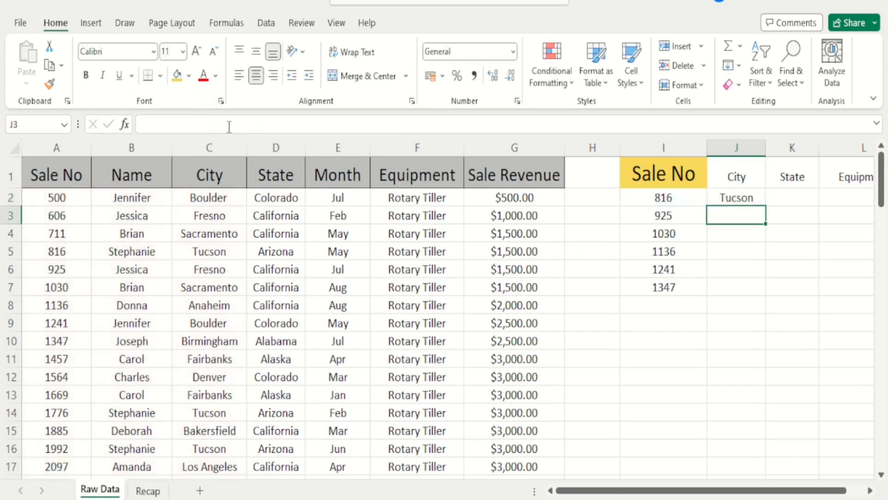
key(Up)
click(226, 128)
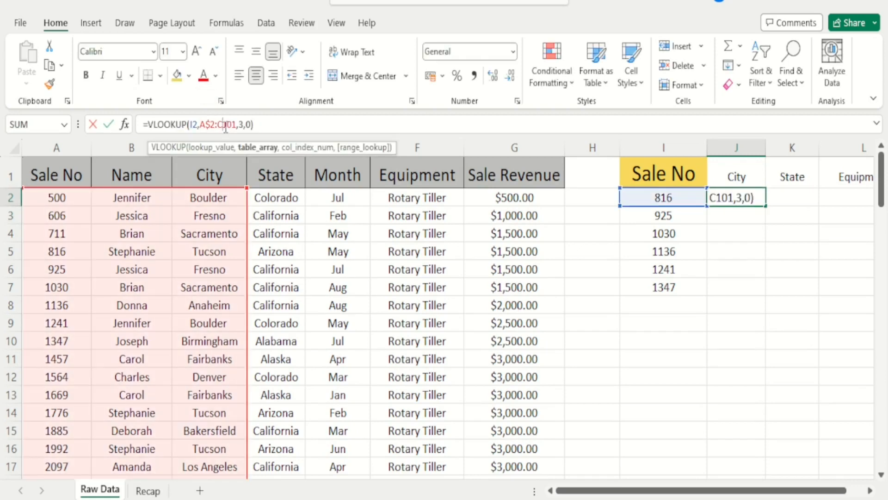
key(F4)
key(Return)
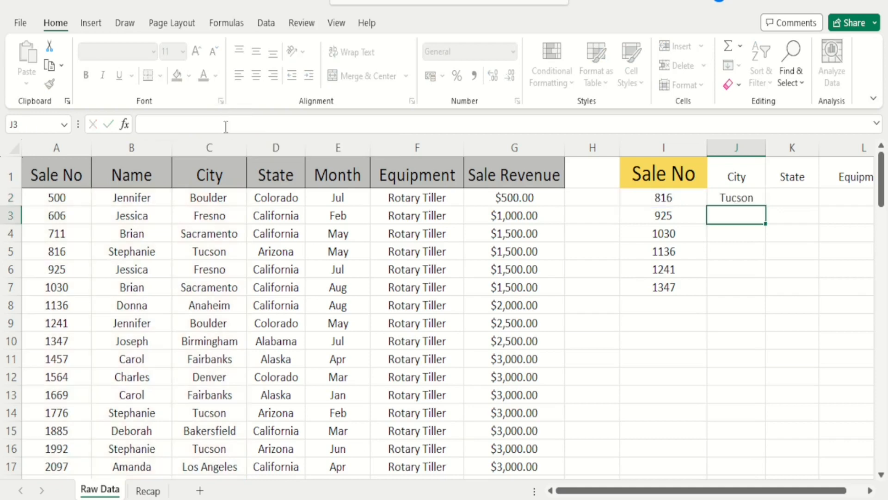
Step: Fill the City formula from J2 down to J7 and widen column J to fit the city names
key(Up)
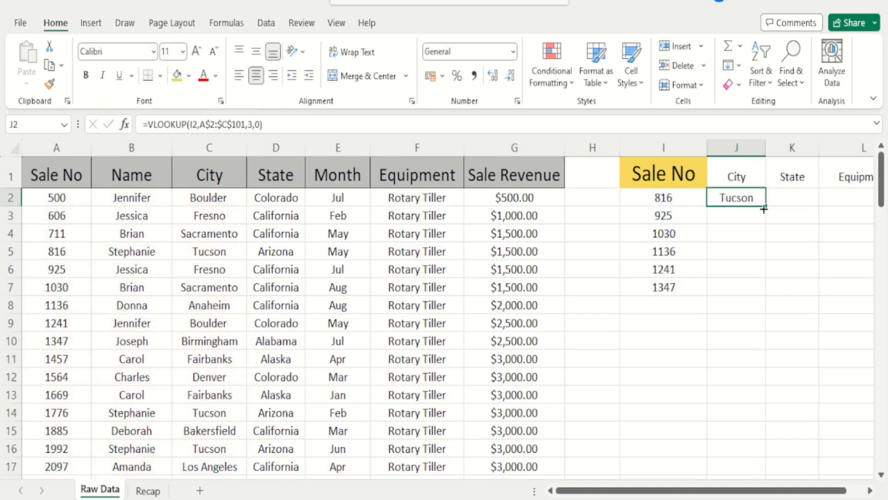
drag(767, 209, 765, 302)
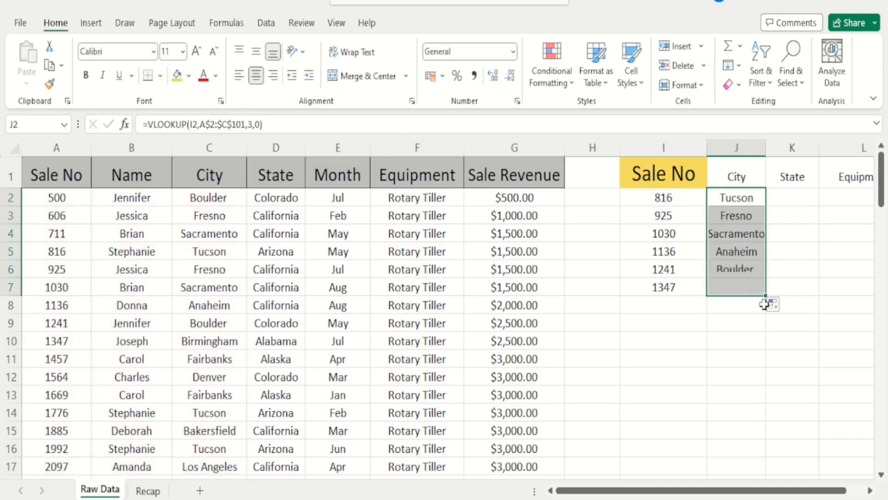
click(815, 249)
drag(765, 148, 774, 148)
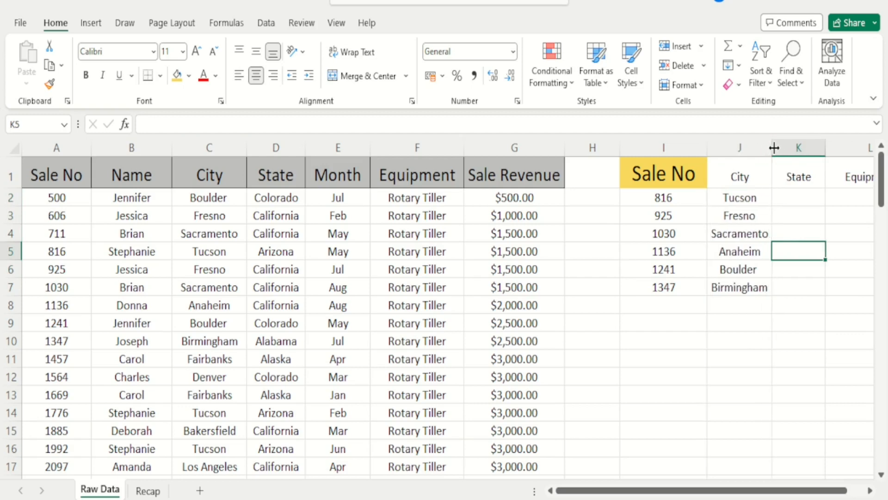
Step: Begin a VLOOKUP formula in K2 under State, with I2 as the lookup value
scroll(773, 147, right, 2)
key(Up)
key(Up)
key(Up)
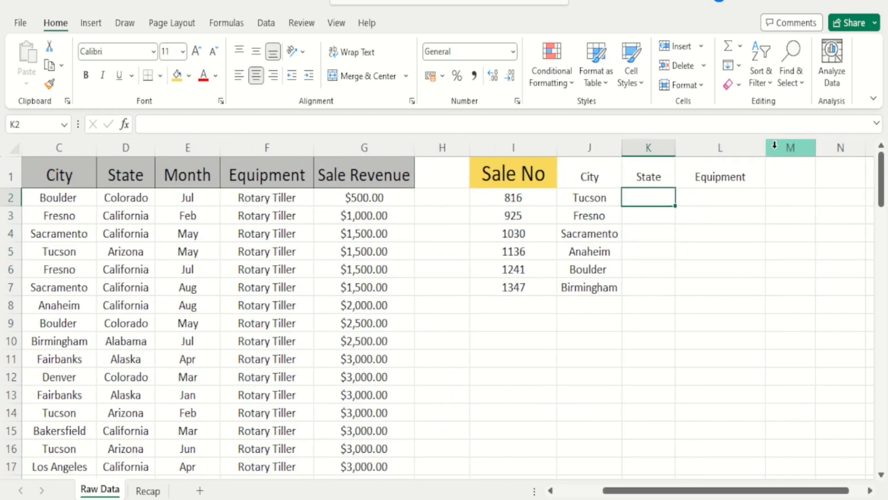
text(=vlookup()
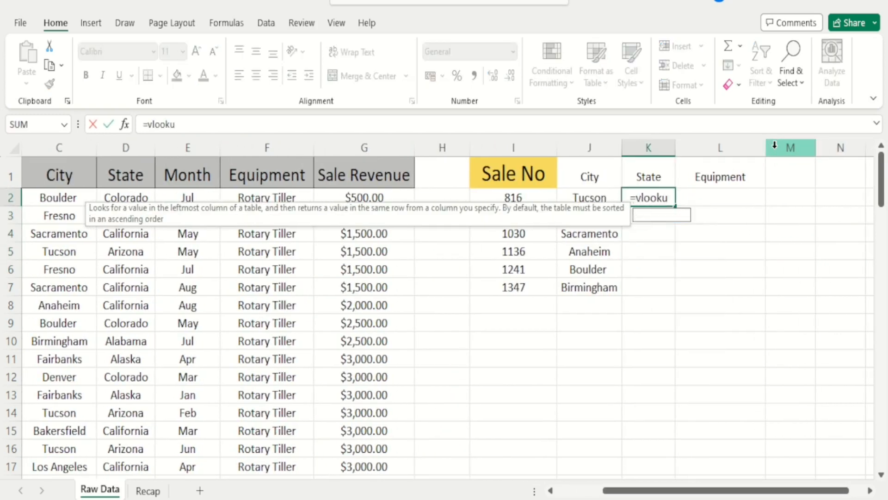
key(Left)
key(Left)
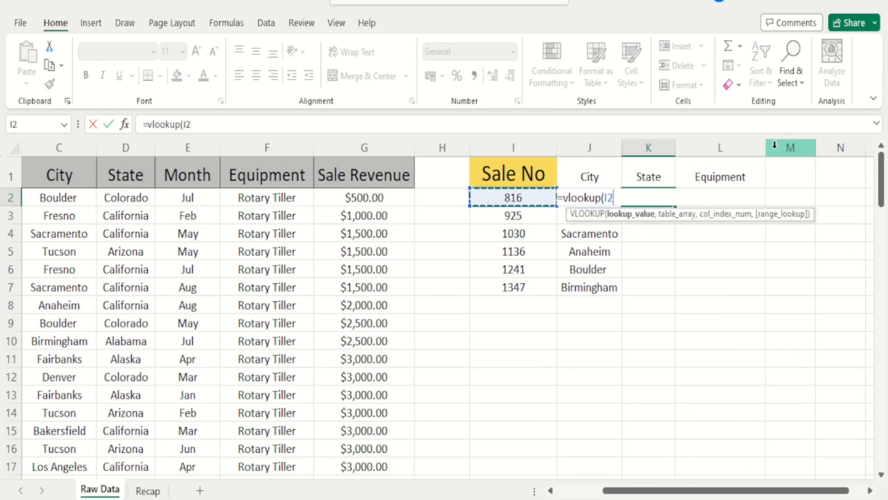
text(,)
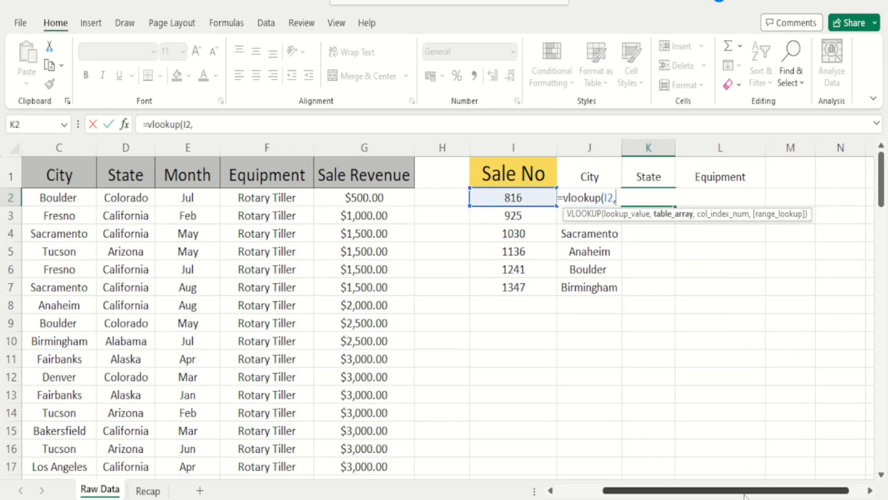
Step: Set the table array of the State formula in K2 to A2:D101
drag(747, 493, 498, 469)
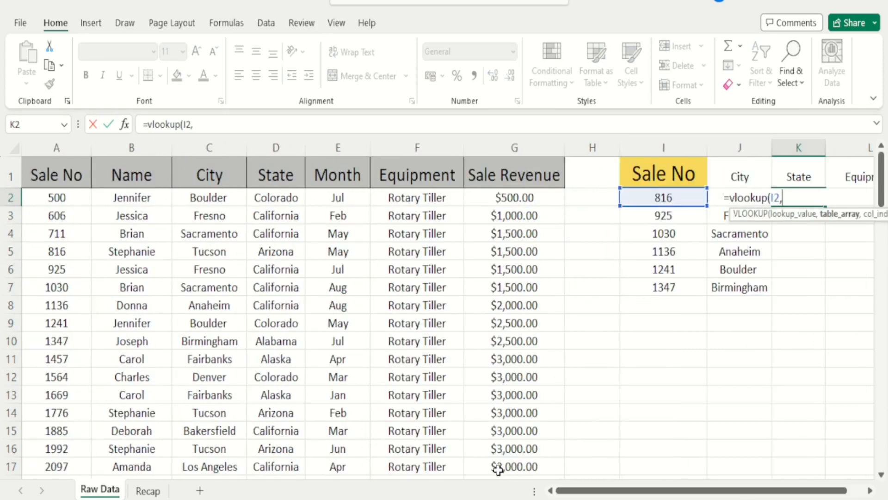
click(41, 199)
drag(41, 200, 232, 199)
key(shift+Right)
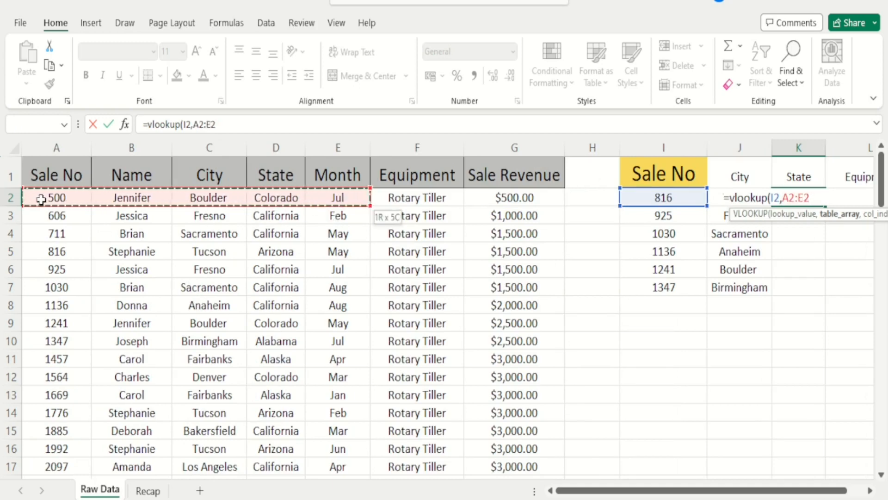
key(ctrl+shift+Down)
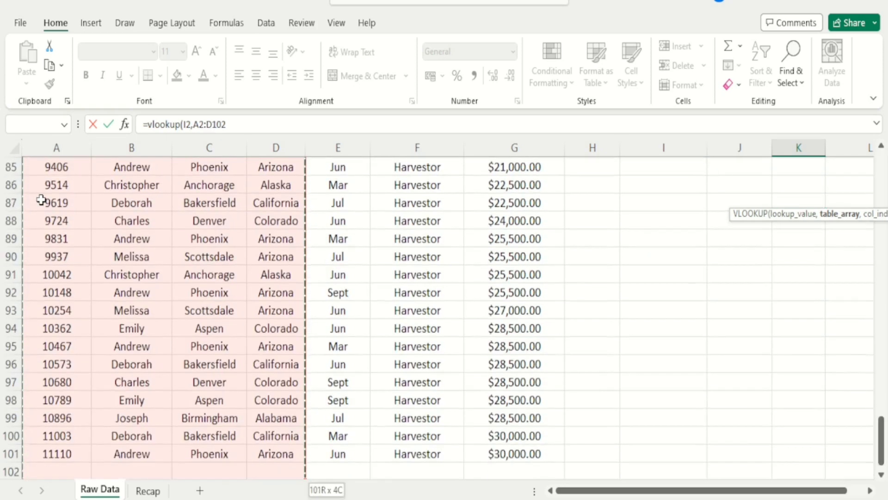
click(270, 125)
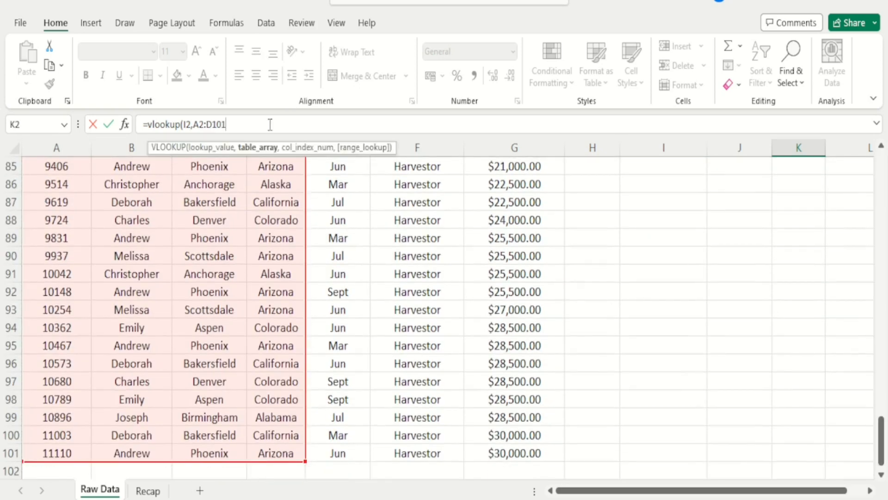
Step: Complete the State formula in K2 with column index 4 and exact match 0
text(,)
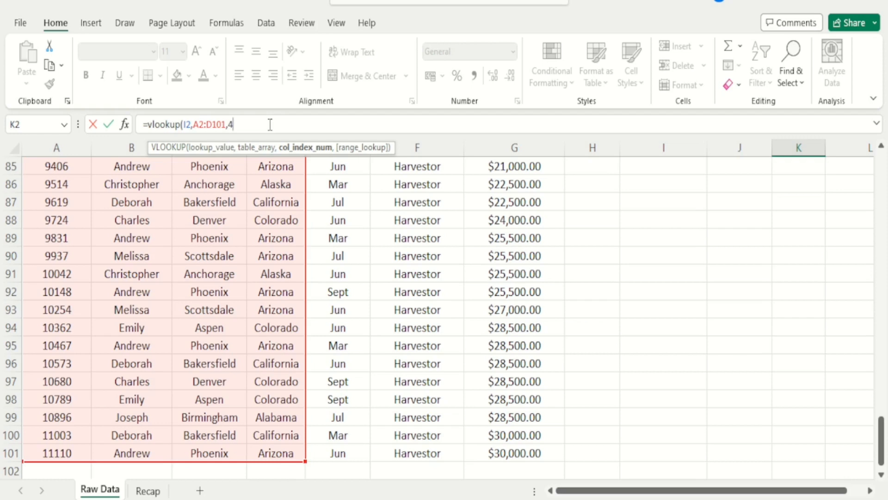
text(4,0)
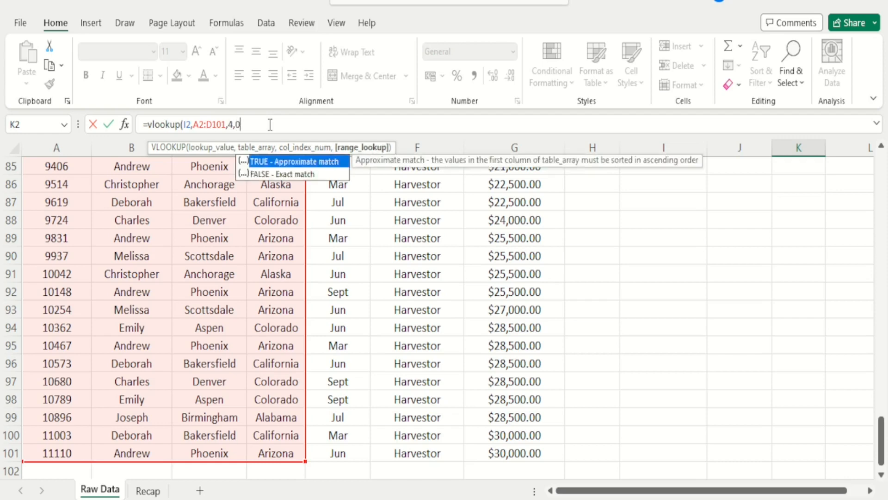
text())
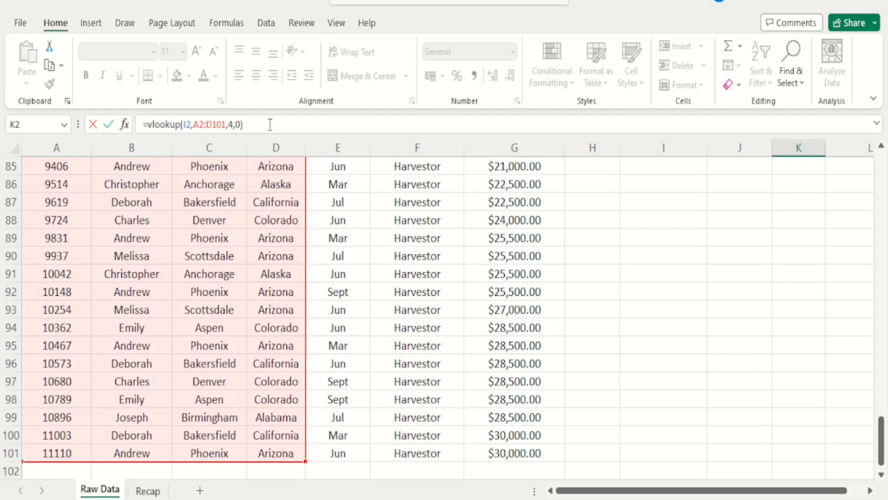
key(ctrl+Return)
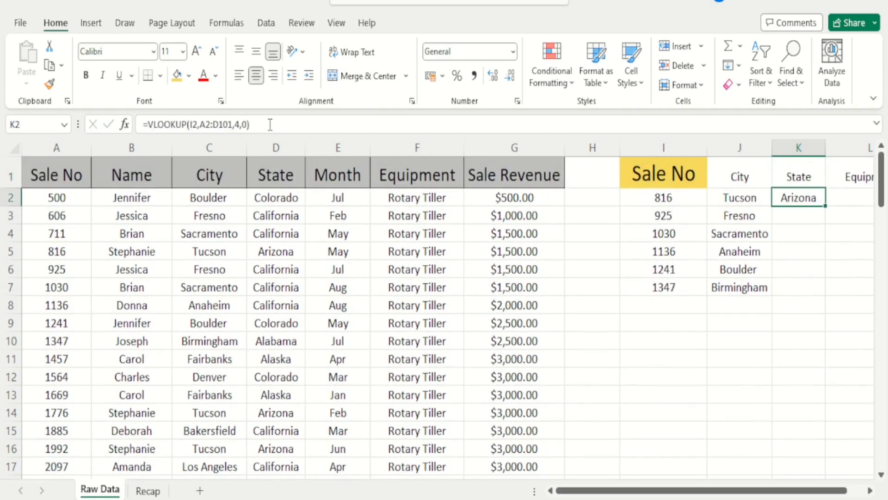
Step: Lock the table array in the K2 formula as $A$2:$D$101 and fill the formula down to K7
click(207, 124)
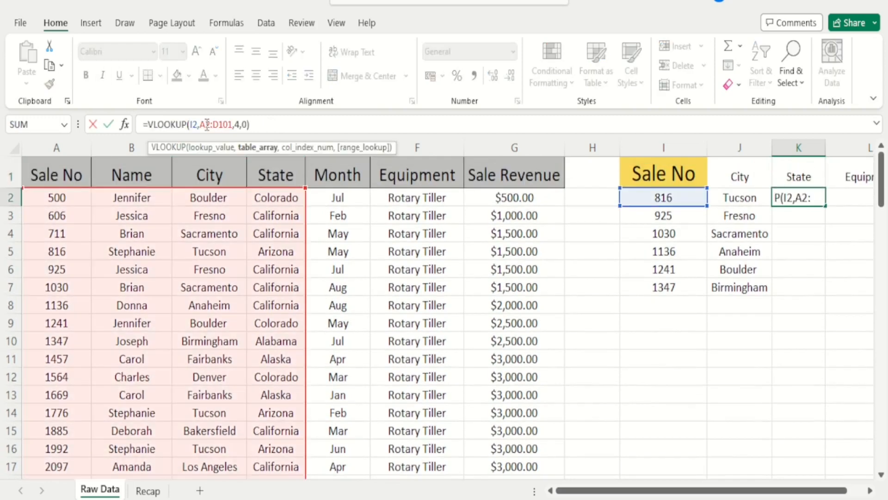
key(F4)
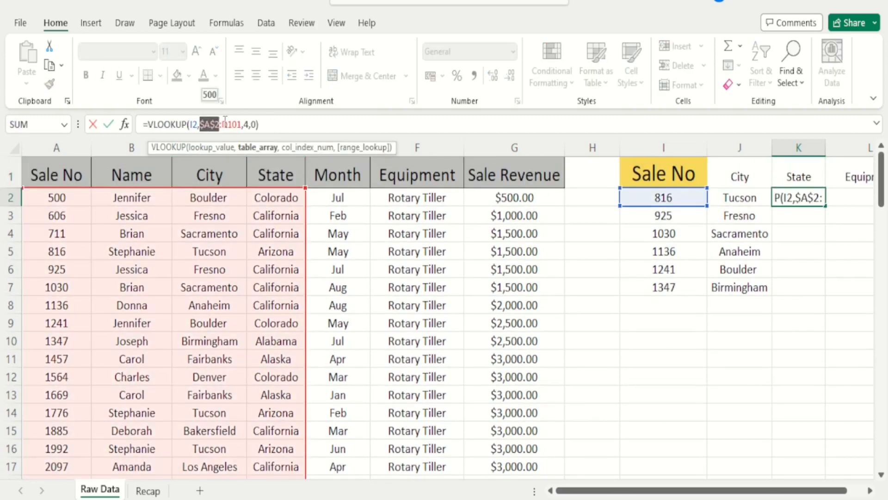
click(224, 124)
key(F4)
key(Return)
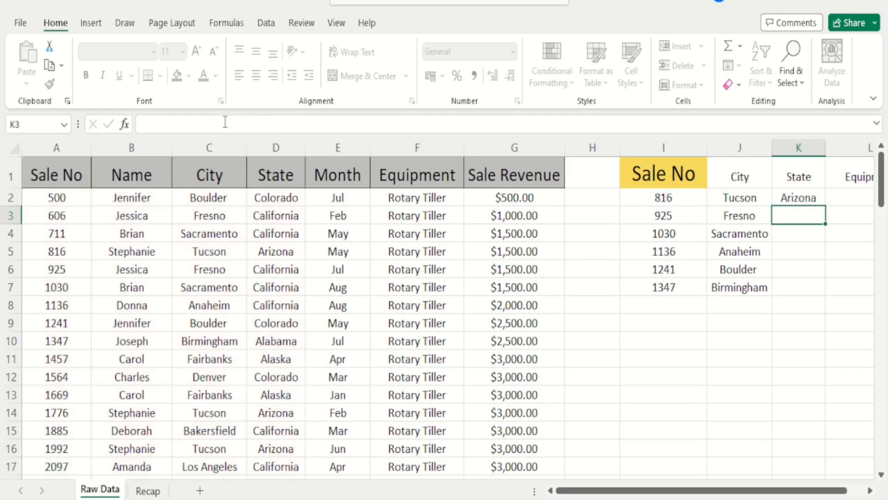
key(Up)
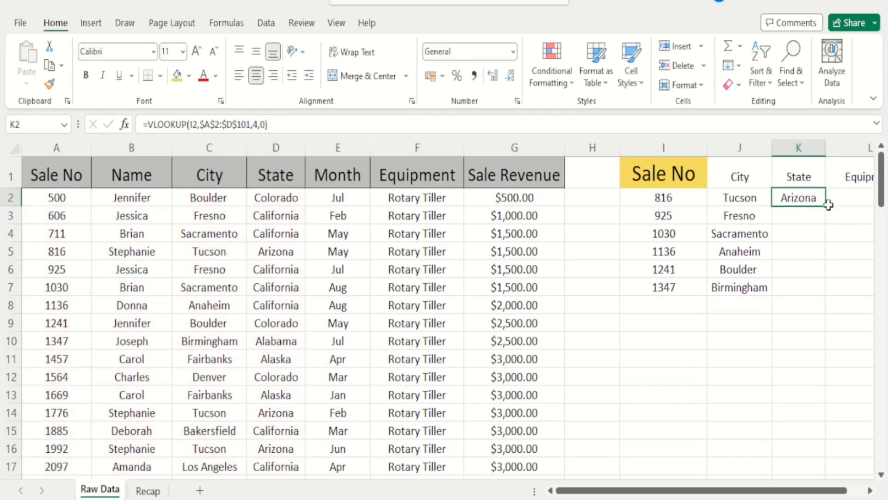
drag(827, 207, 821, 295)
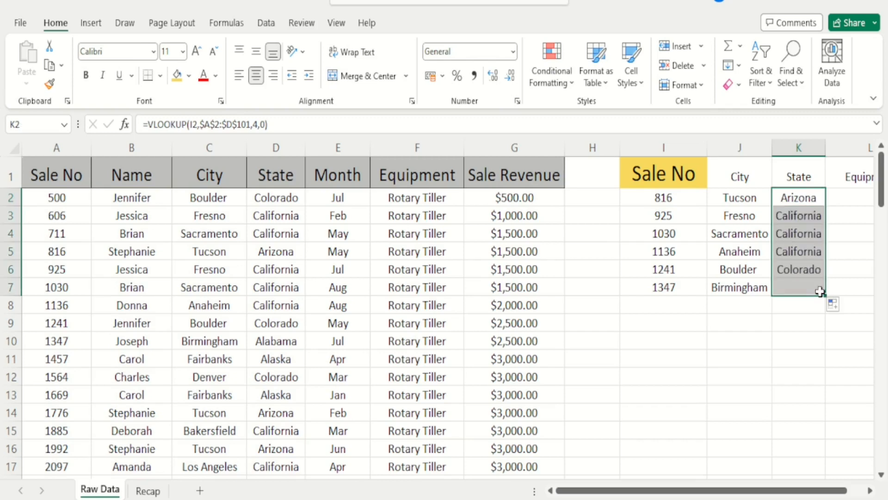
Step: Begin a VLOOKUP formula in L2 under Equipment, with I2 as the lookup value
key(Right)
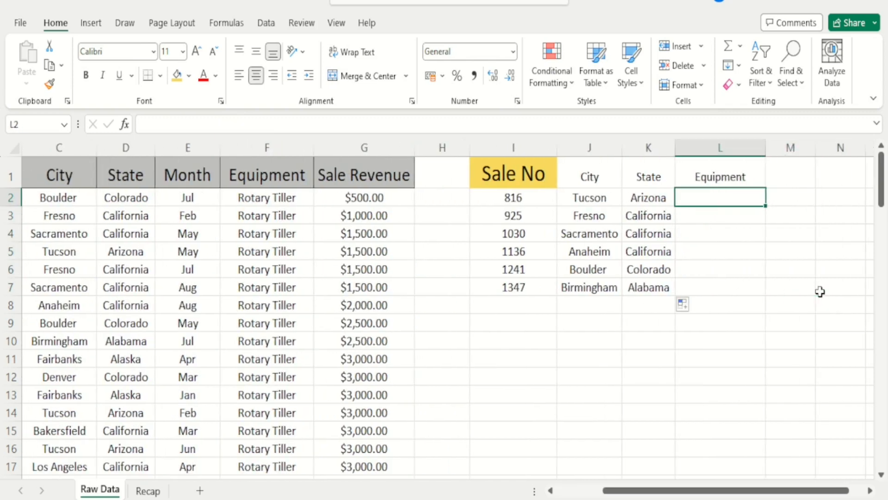
text(=vlookup)
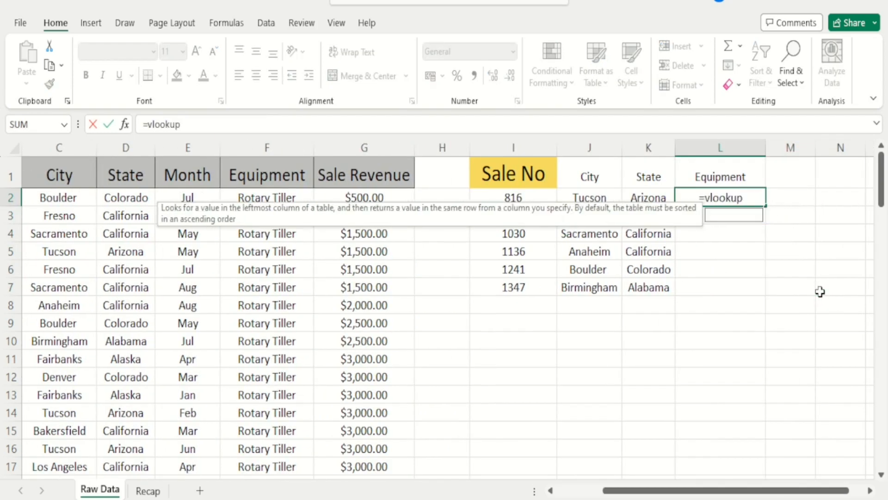
text(()
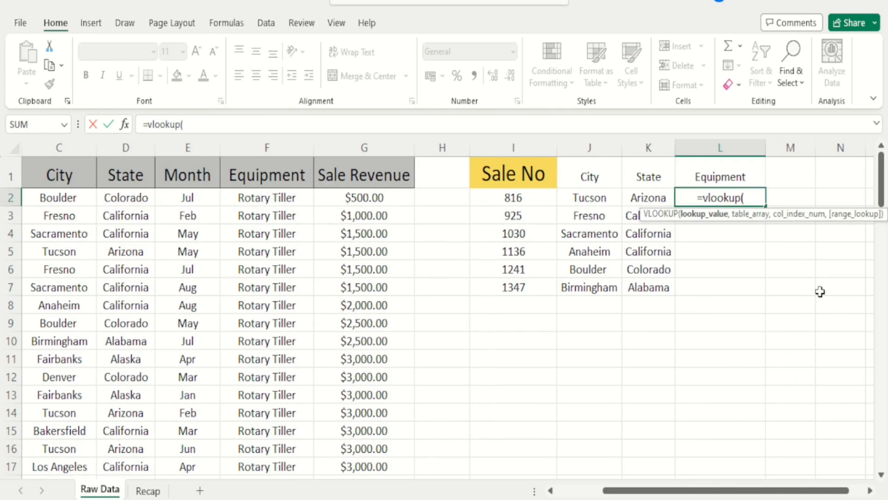
key(Left)
key(Left)
key(Left)
key(Left)
key(Right)
text(,)
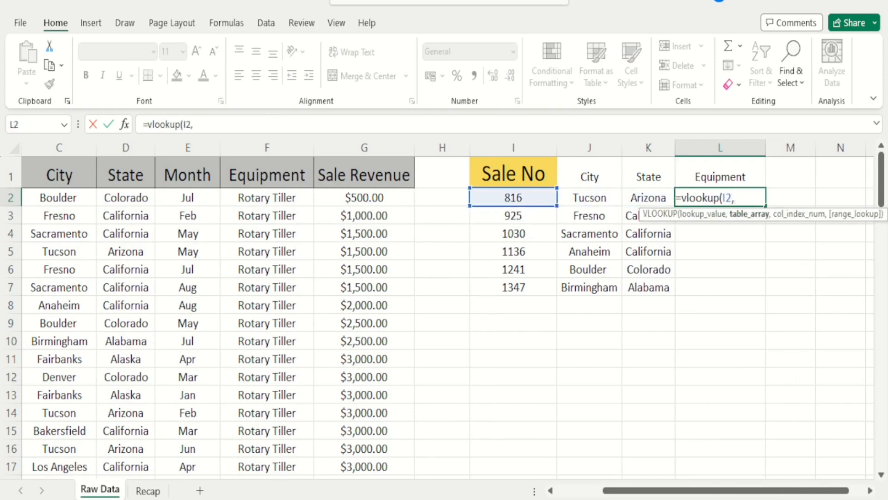
Step: Start the table array of the L2 formula with the first data row, A2:F2
scroll(549, 462, left, 1)
scroll(549, 462, left, 2)
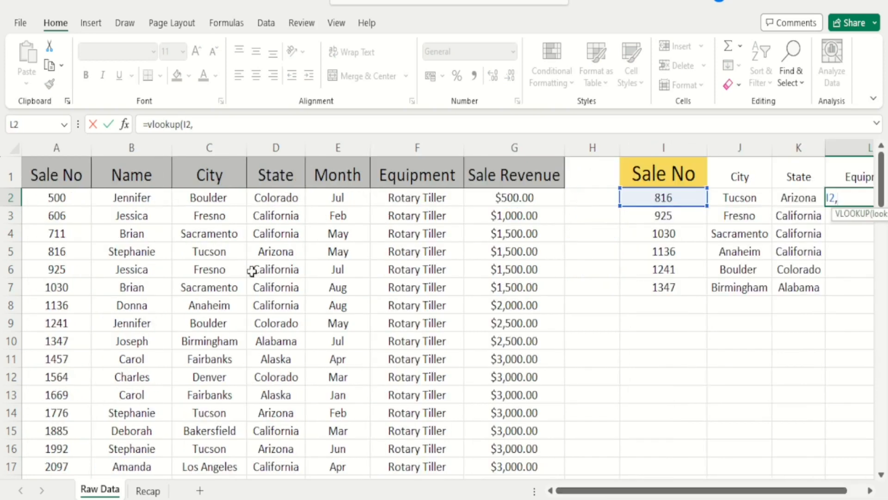
click(38, 195)
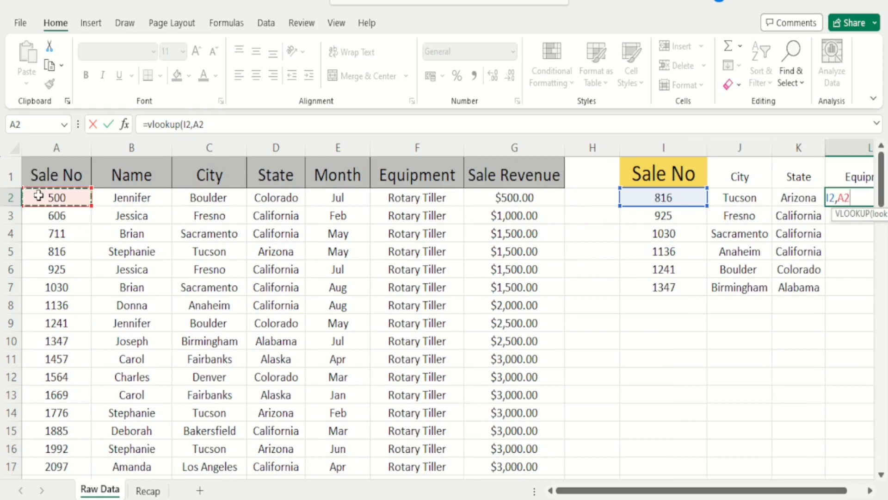
key(shift+Right)
key(shift+Right)
key(shift+Right)
key(shift+Right)
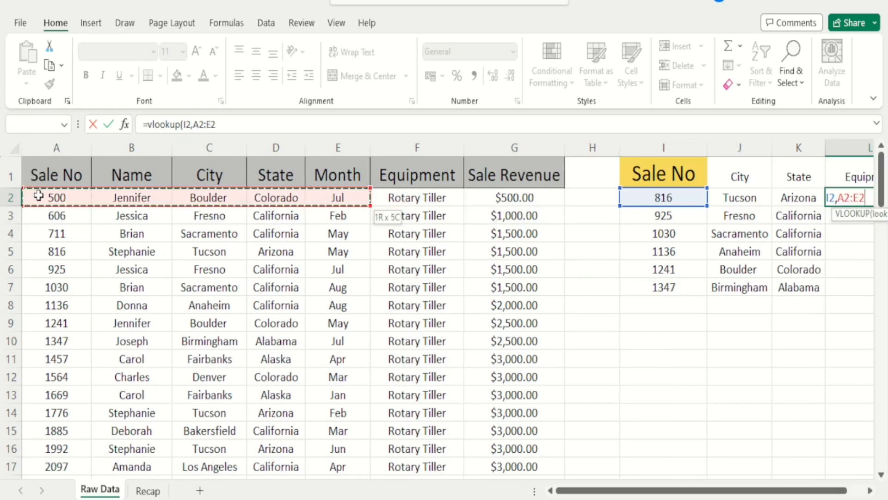
key(shift+Right)
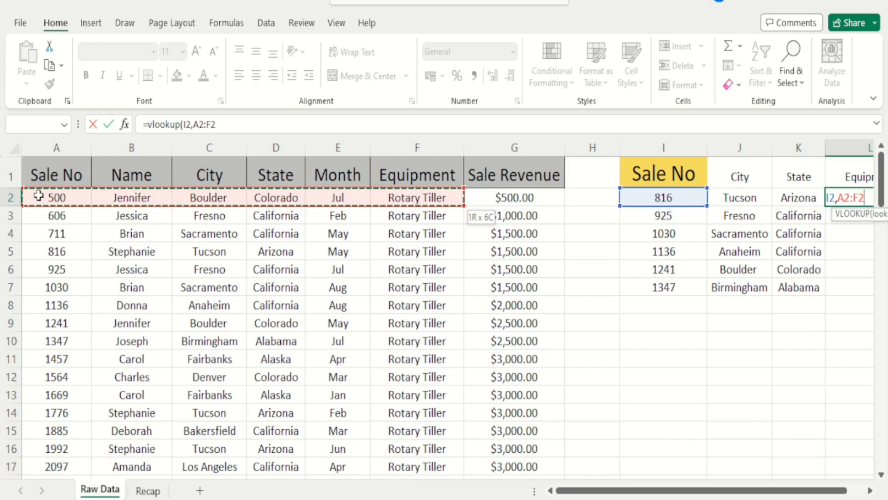
key(shift+Left)
key(shift+Left)
key(shift+Left)
key(shift+Left)
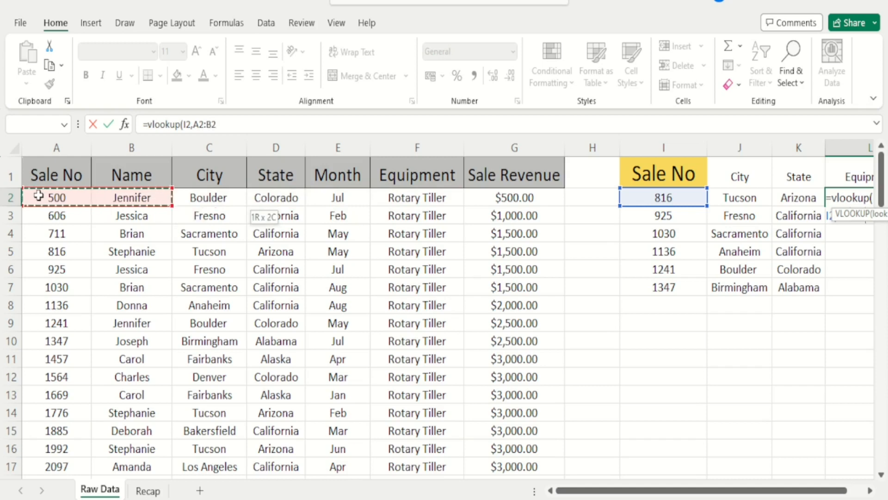
key(shift+Right)
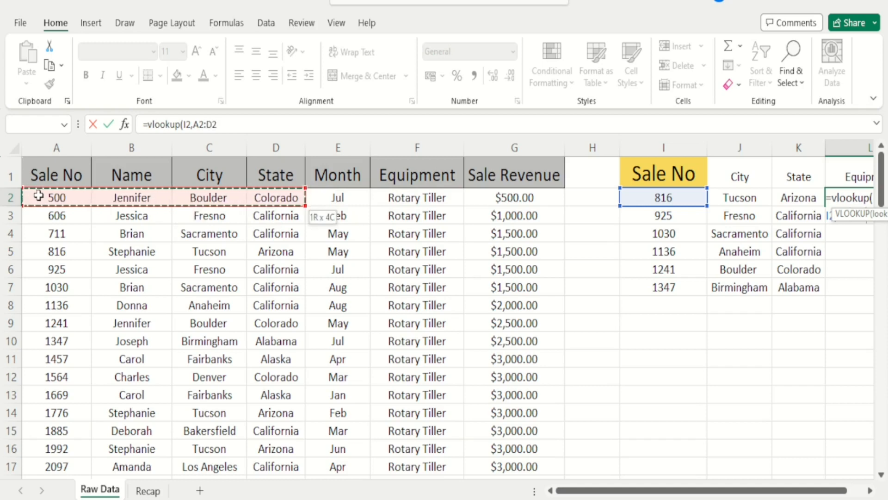
key(shift+Left)
key(shift+Right)
key(shift+Right)
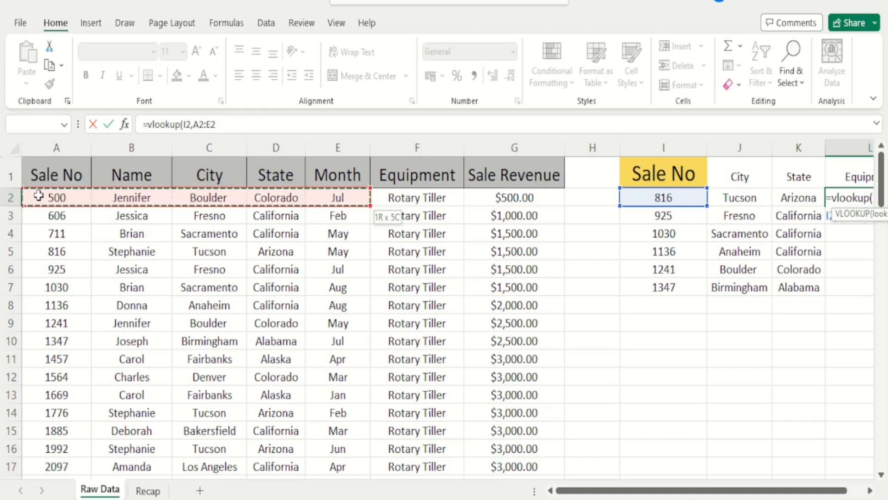
key(shift+Right)
key(shift+Right)
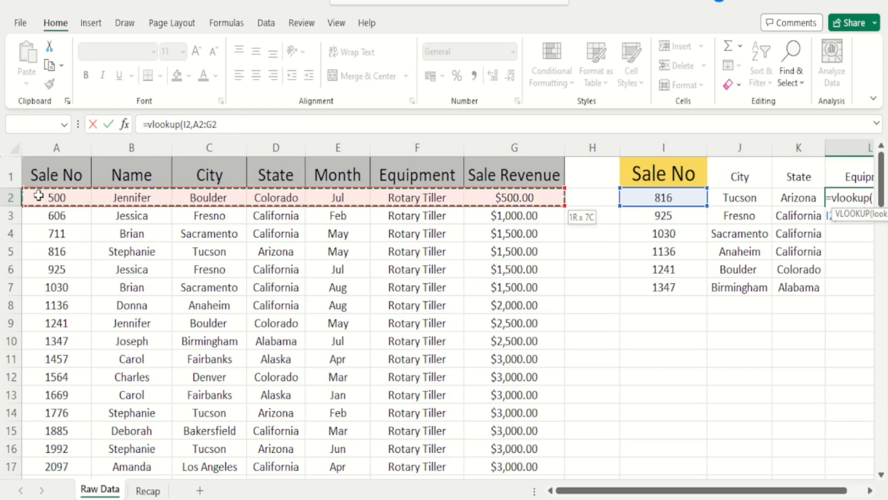
key(shift+Left)
key(shift+Right)
key(shift+Left)
key(shift+Right)
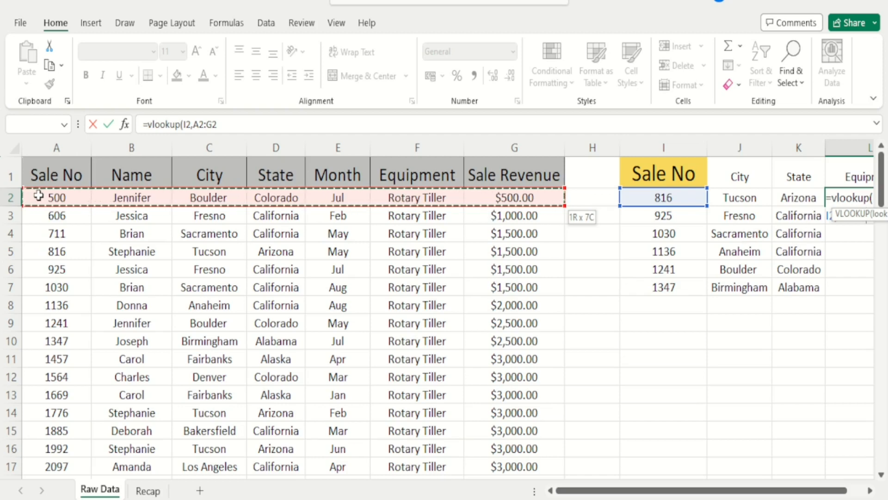
key(shift+Left)
key(shift+Left)
key(shift+Left)
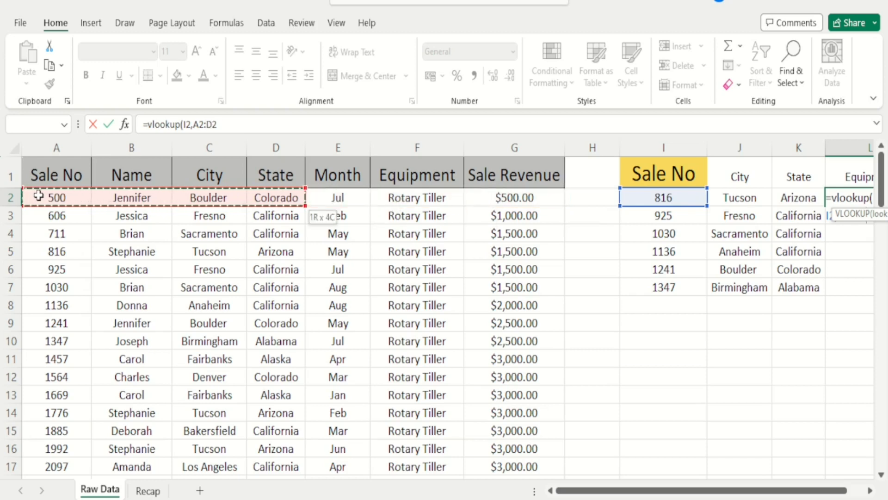
key(shift+Right)
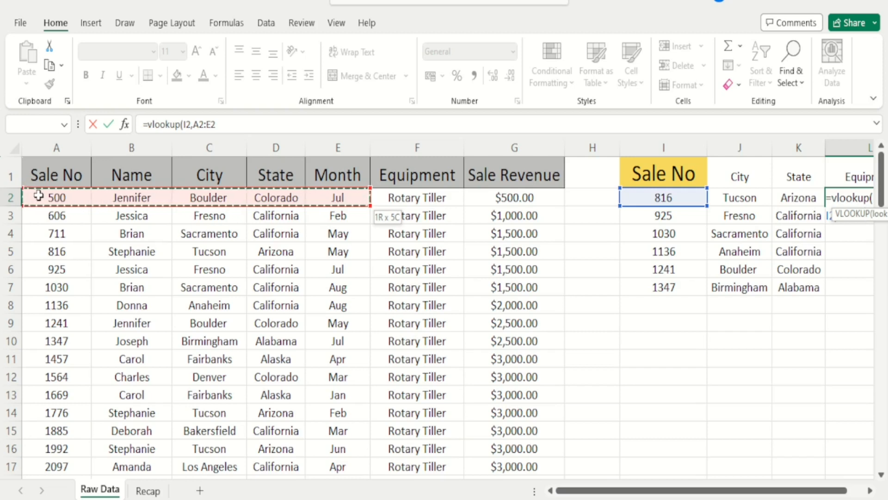
key(shift+Right)
Step: Extend the table array in the L2 formula through Sale Revenue and down all records, as A2:G101
key(shift+Right)
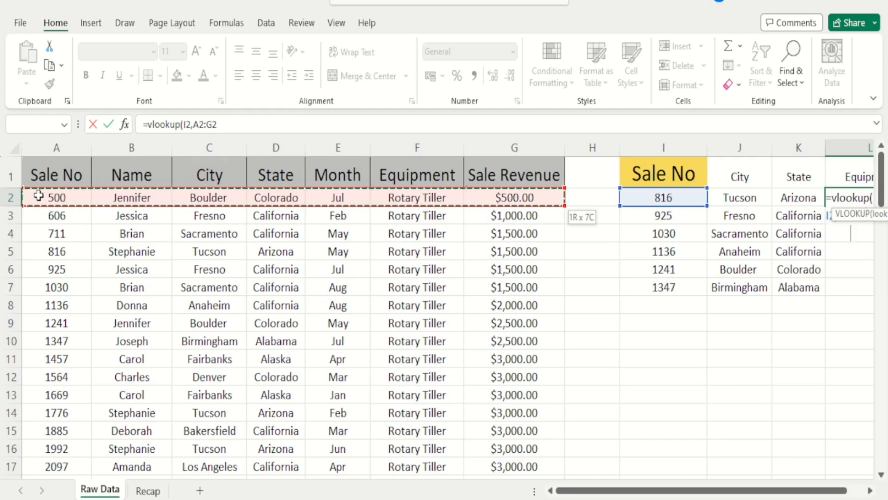
key(ctrl+shift+Down)
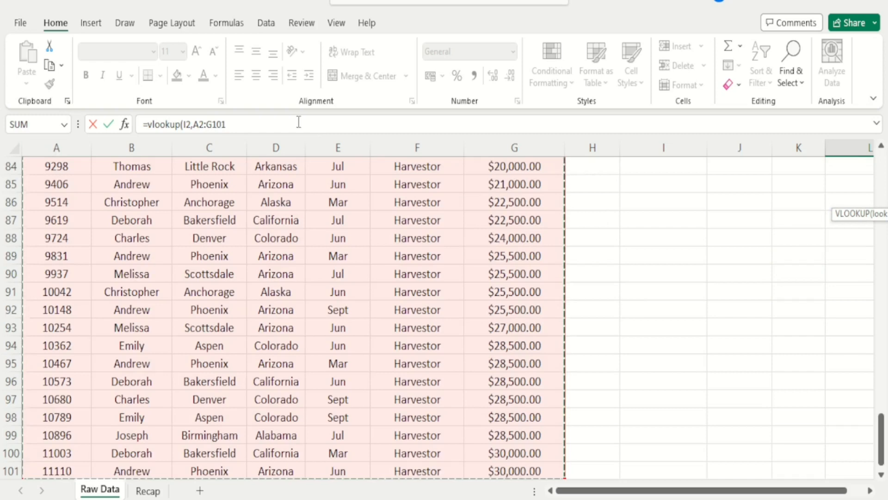
click(298, 121)
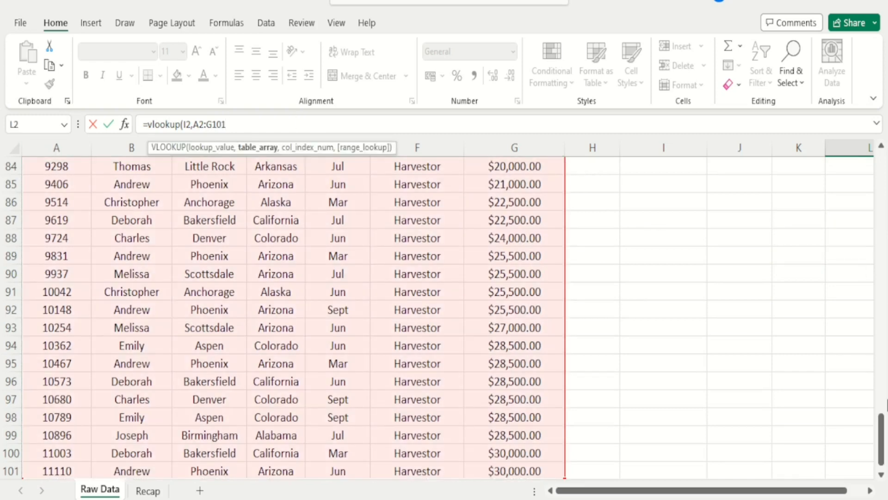
drag(881, 416, 880, 164)
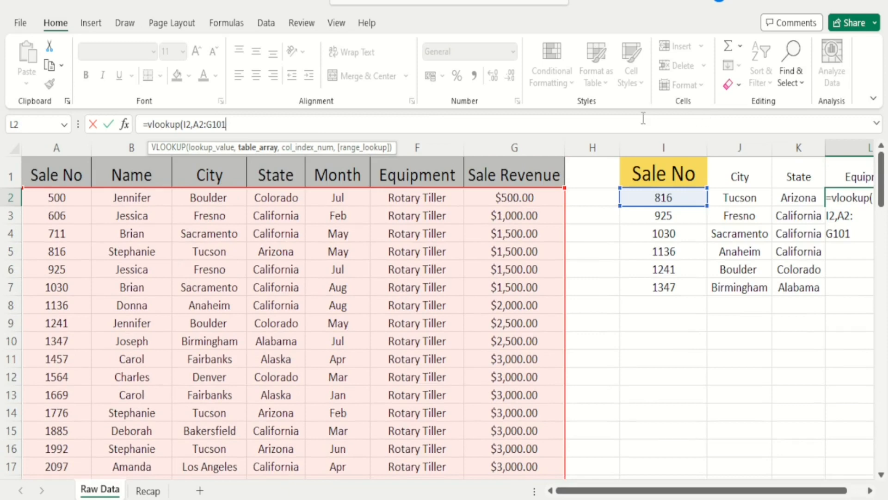
Step: Complete the Equipment formula in L2 with column index 6 and exact match 0
text(, )
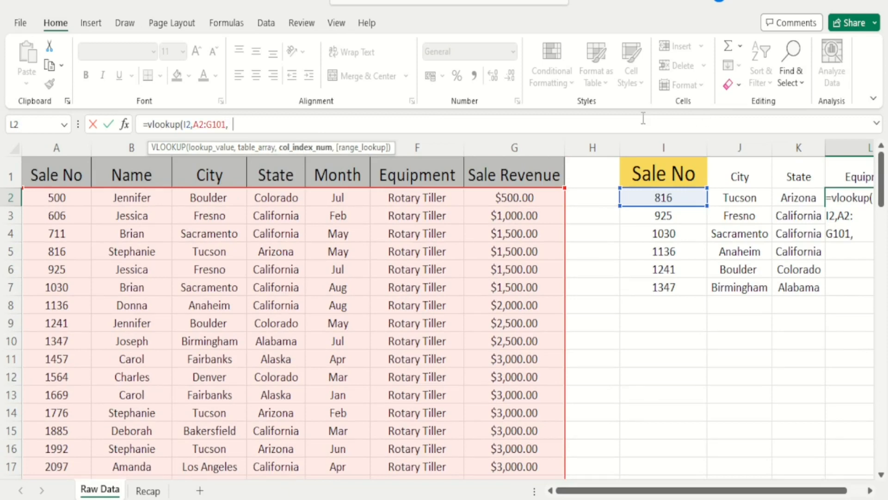
text(6,0))
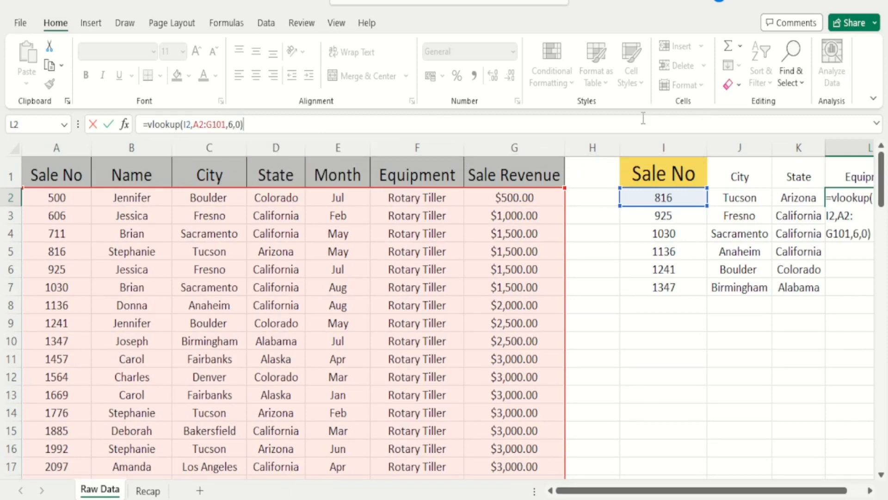
key(Return)
key(Up)
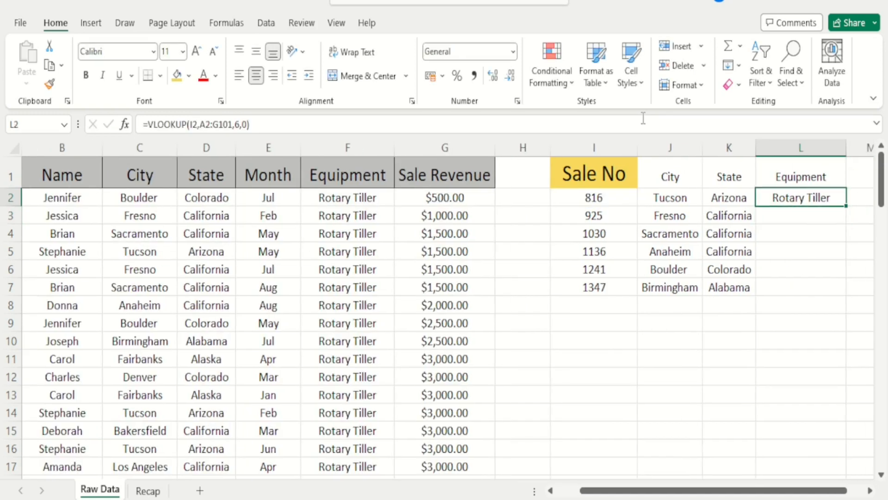
Step: Set the table array of the L2 formula to A$2:G101 and fill the Equipment formula down to L7
click(206, 125)
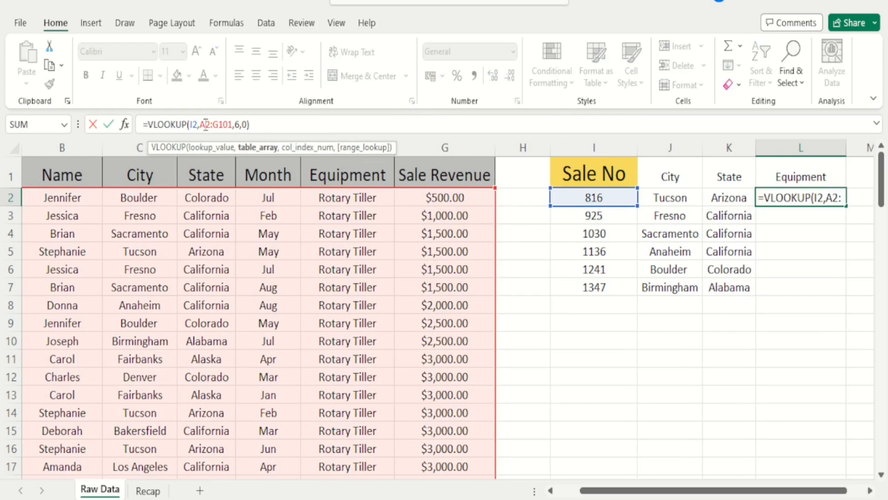
key(F4)
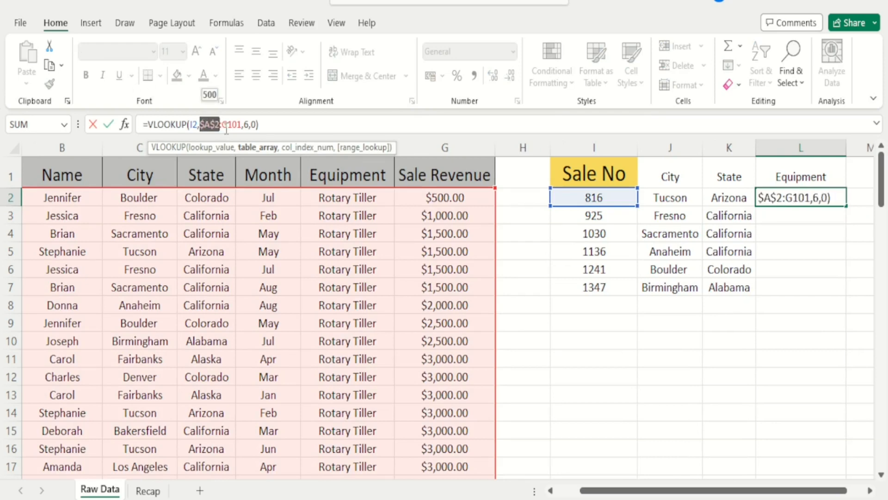
key(F4)
key(Return)
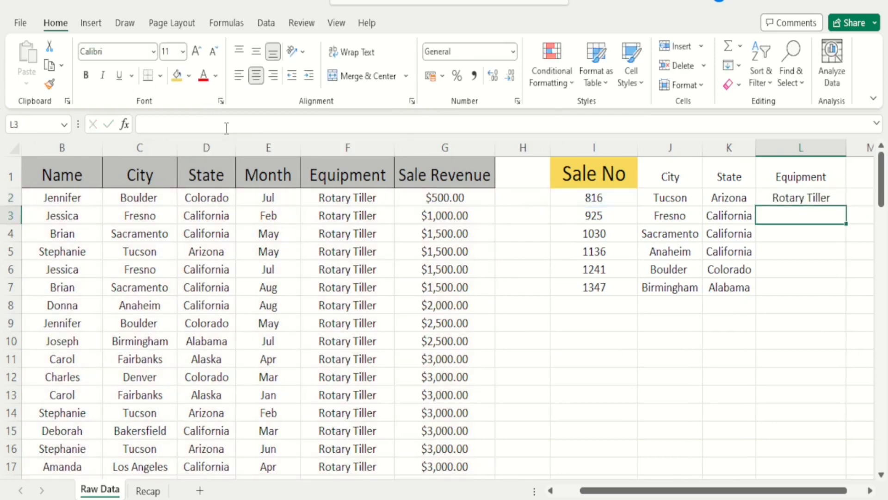
key(Up)
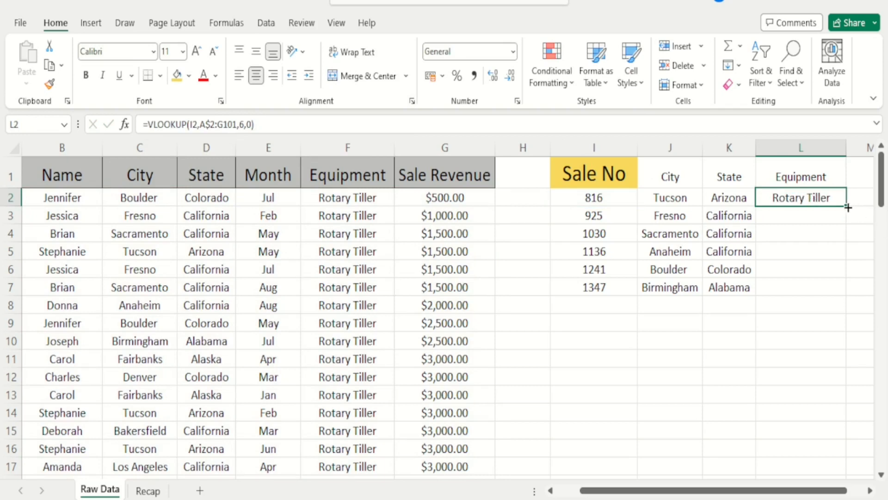
drag(848, 208, 838, 296)
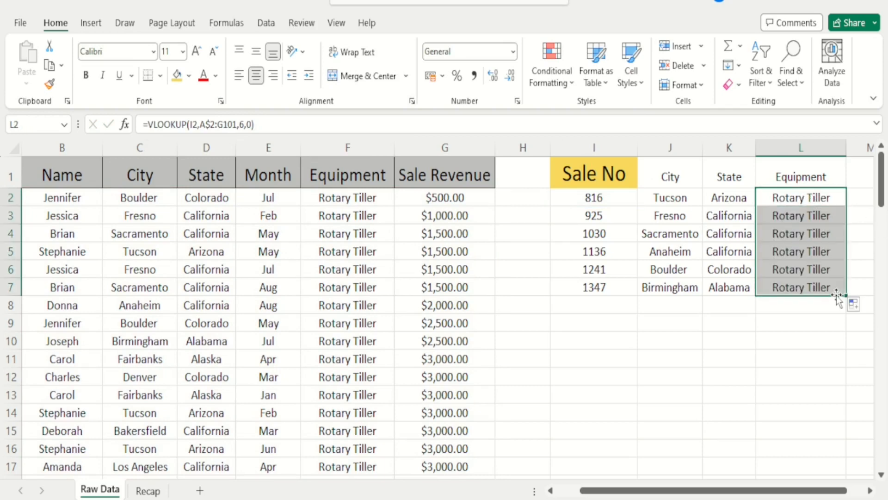
Step: Clear the City, State and Equipment headers and lookup results in J1:L7
key(Left)
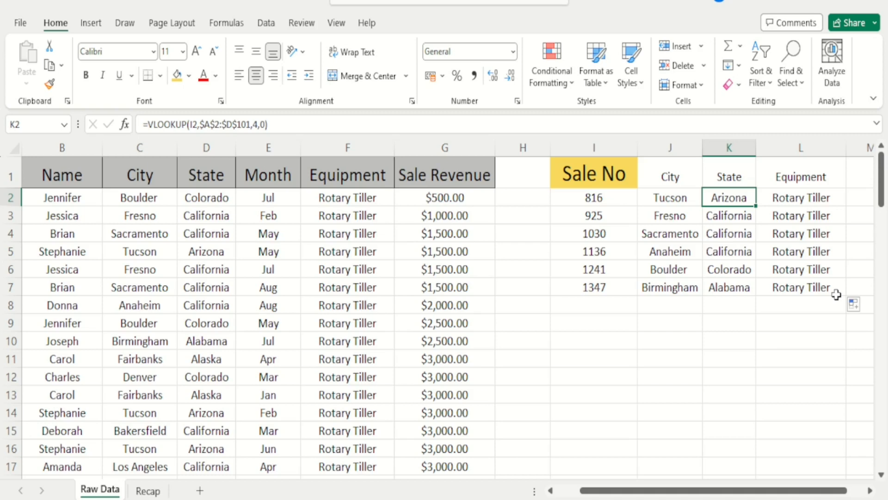
key(Up)
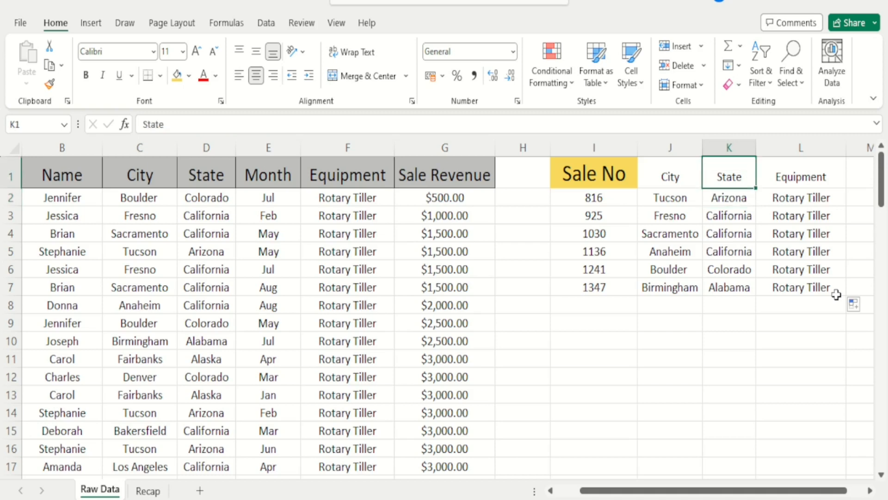
key(Left)
key(shift+Down)
key(shift+Down)
key(shift+Down)
key(shift+Down)
key(shift+Down)
key(shift+Down)
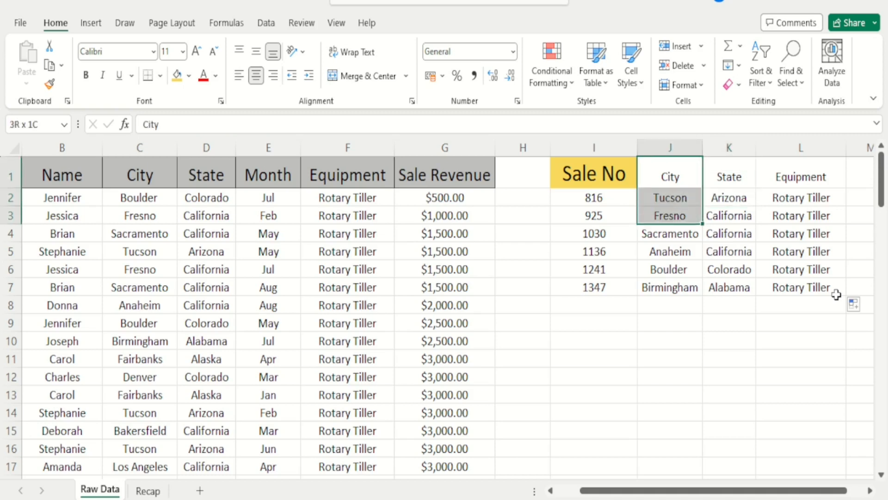
key(shift+Right)
key(shift+Right)
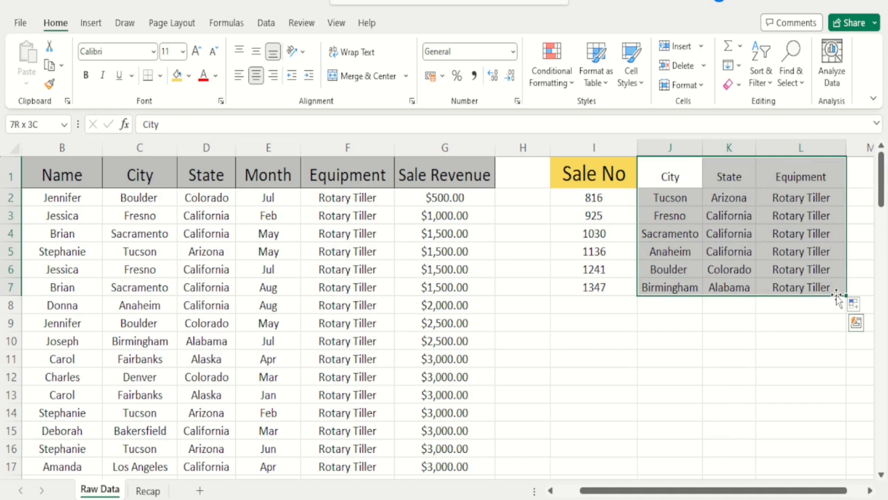
key(Delete)
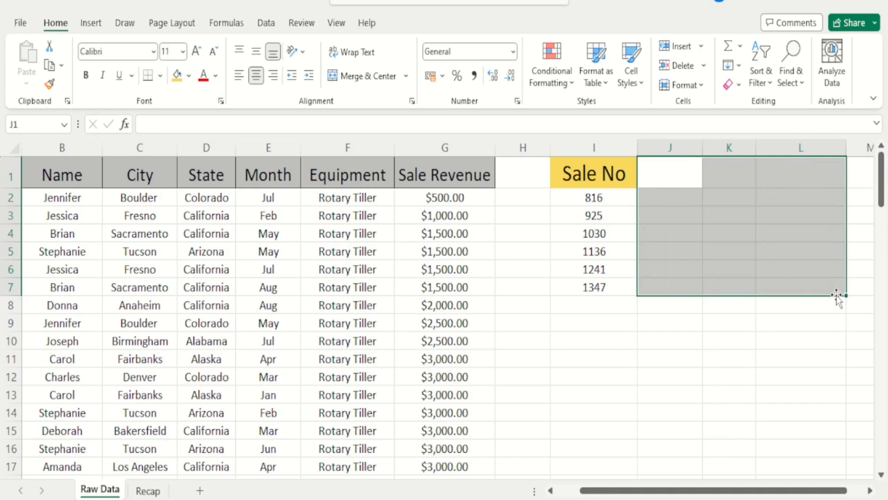
Step: Examine the City, State and Equipment headers of the source table in row 1
key(Left)
key(Left)
key(Left)
key(Left)
key(Left)
key(Left)
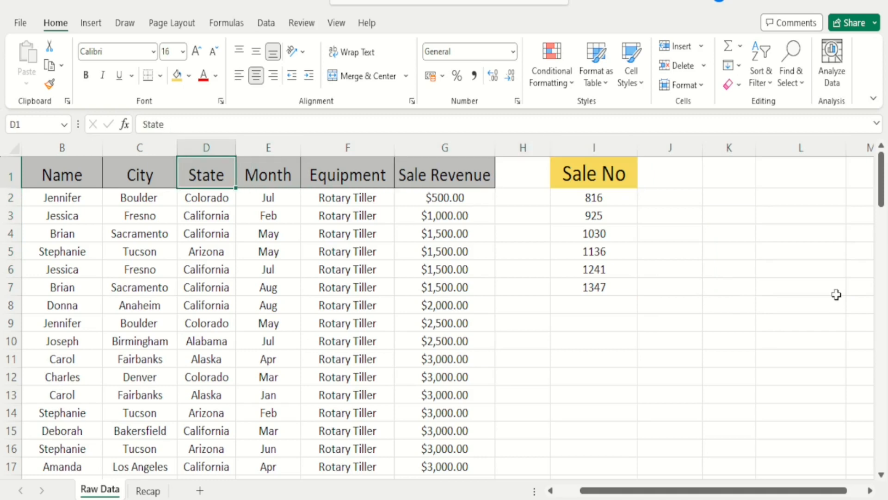
key(Down)
key(Down)
key(Up)
key(Up)
key(Left)
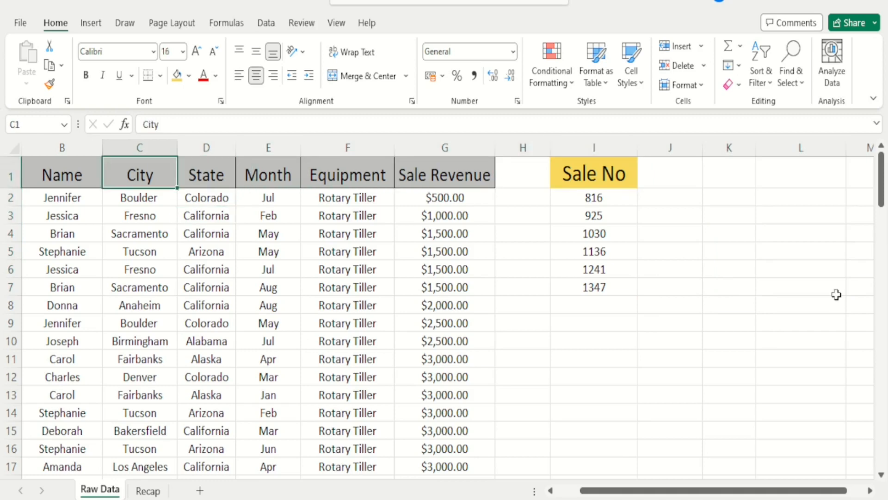
key(Right)
key(Right)
key(Right)
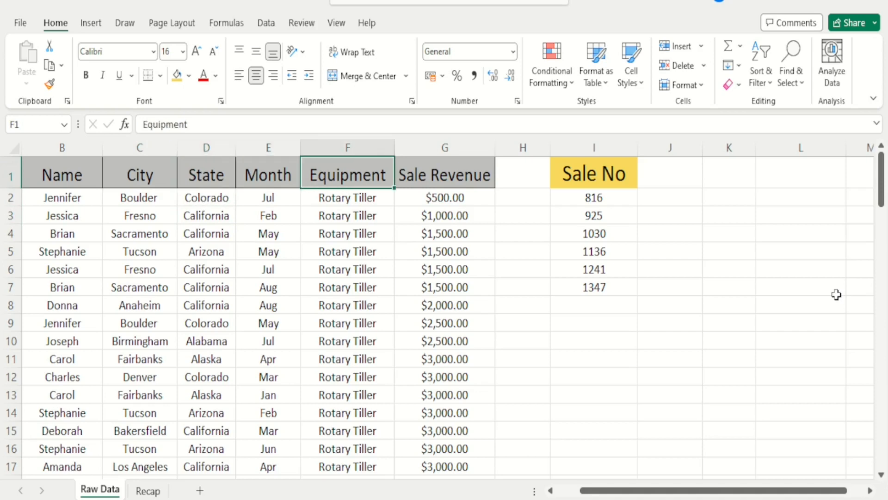
Step: Begin a VLOOKUP formula in J2 with I2 as the lookup value
key(Right)
key(Right)
key(Right)
key(Right)
key(Right)
key(Left)
key(Down)
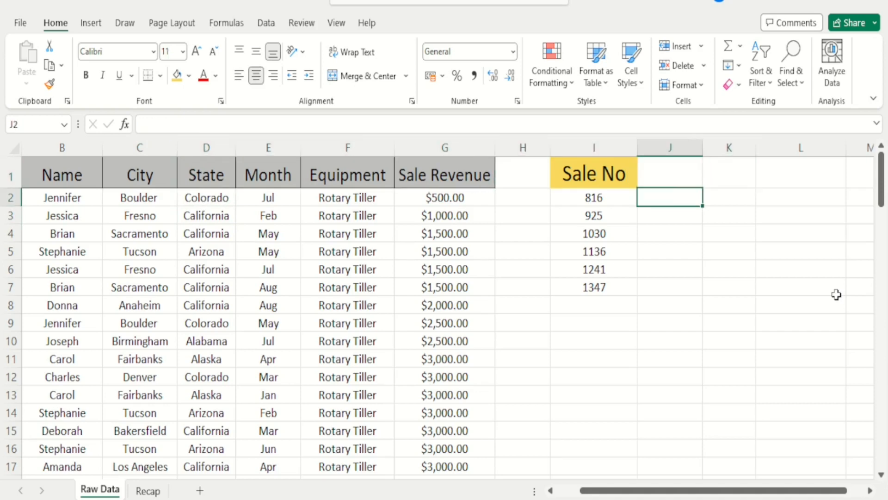
text(=vl)
text(ookup()
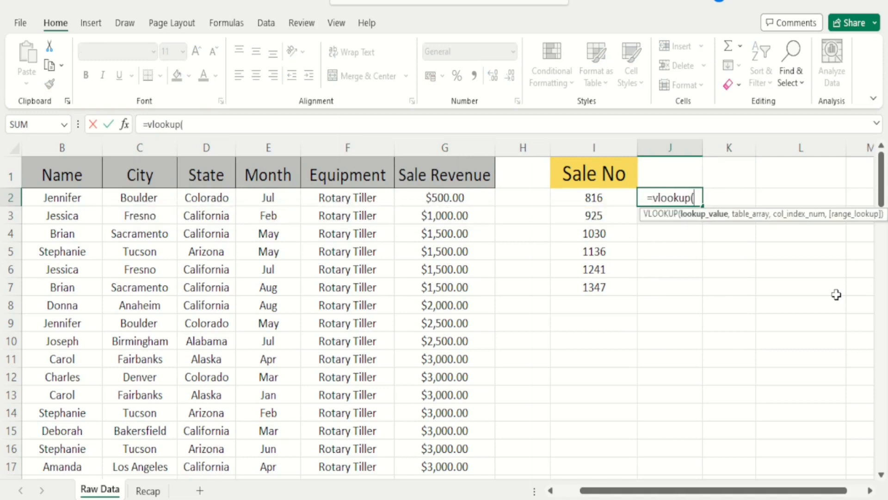
key(Left)
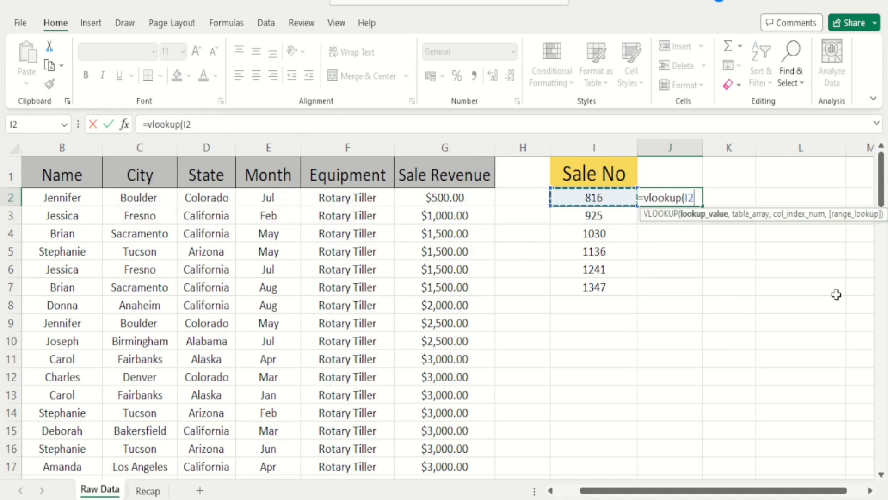
text(,)
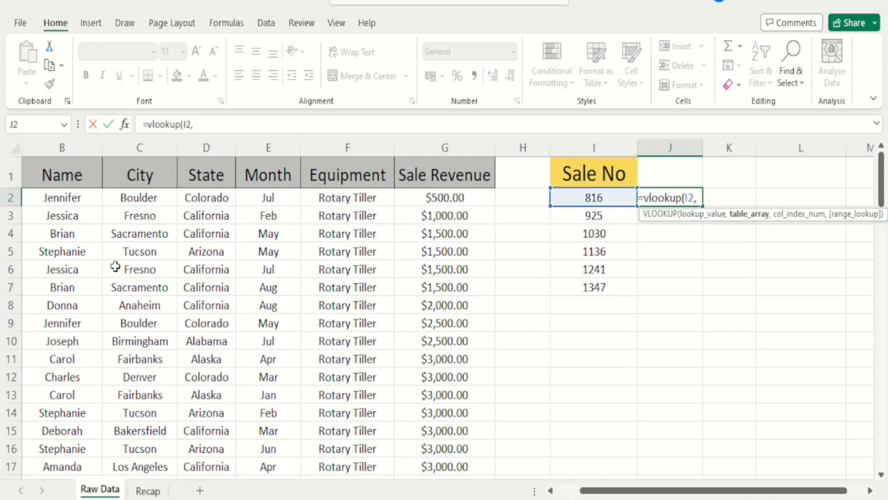
Step: Set the table array of the J2 formula from Sale No through Equipment for all records, as A2:F101
click(93, 199)
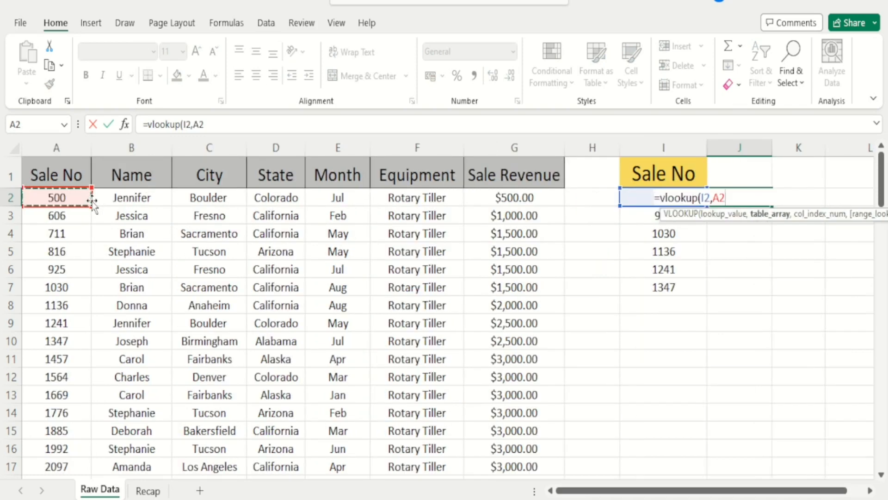
key(shift+Right)
key(shift+Right)
key(shift+Right)
key(shift+Right)
key(shift+Right)
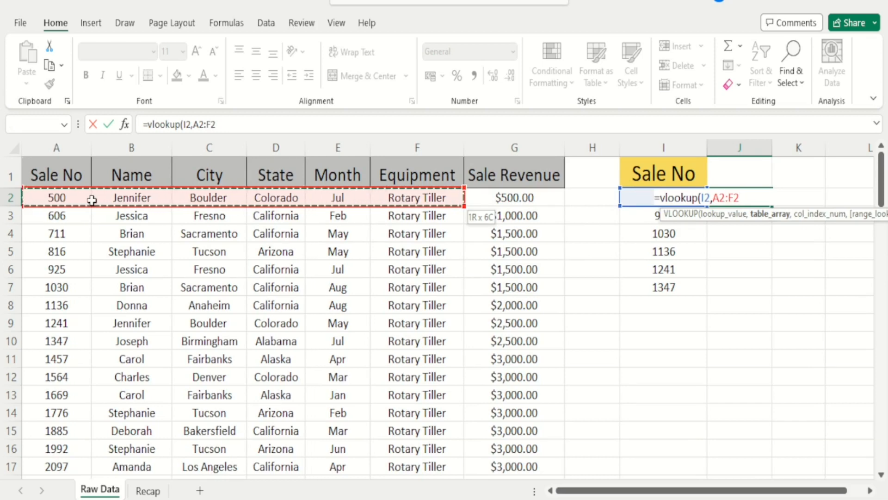
key(ctrl+shift+Down)
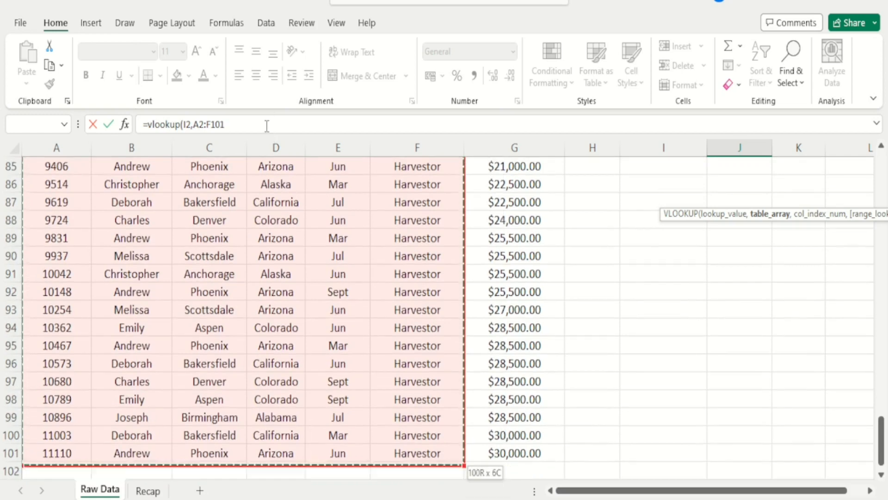
Step: Complete the J2 formula's arguments with the column index array {3,4,6} and exact match 0
click(267, 126)
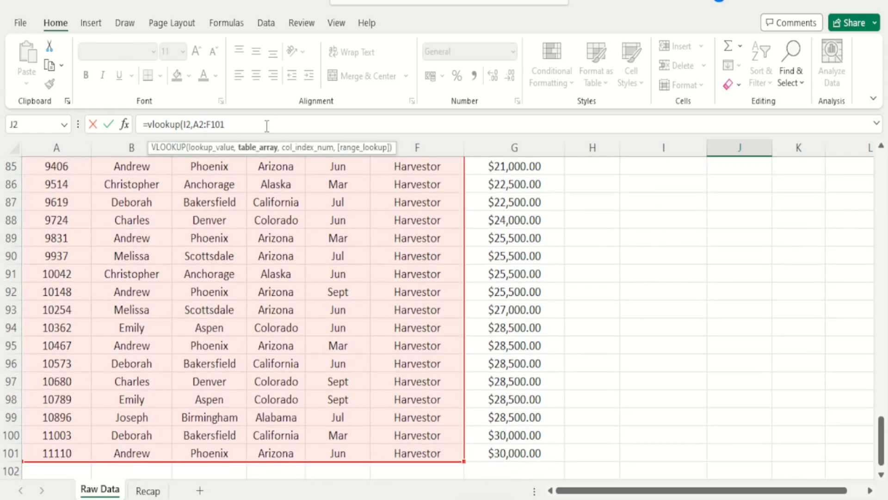
text(,{)
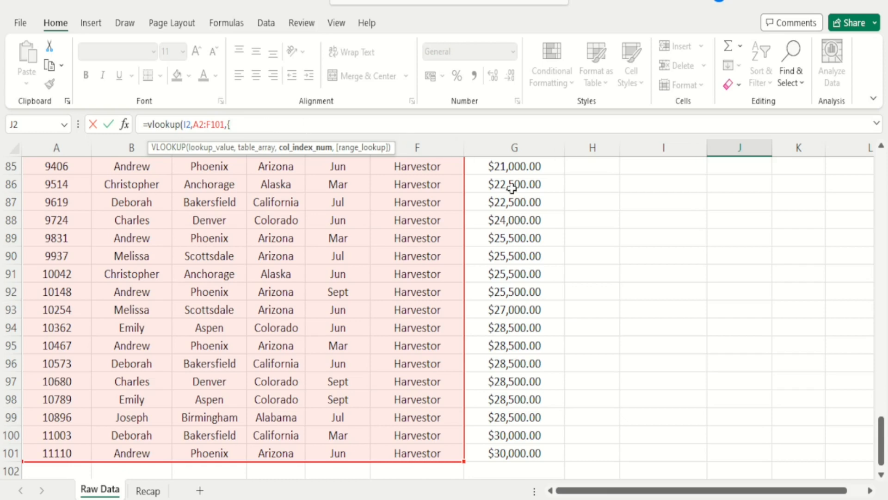
drag(882, 433, 876, 159)
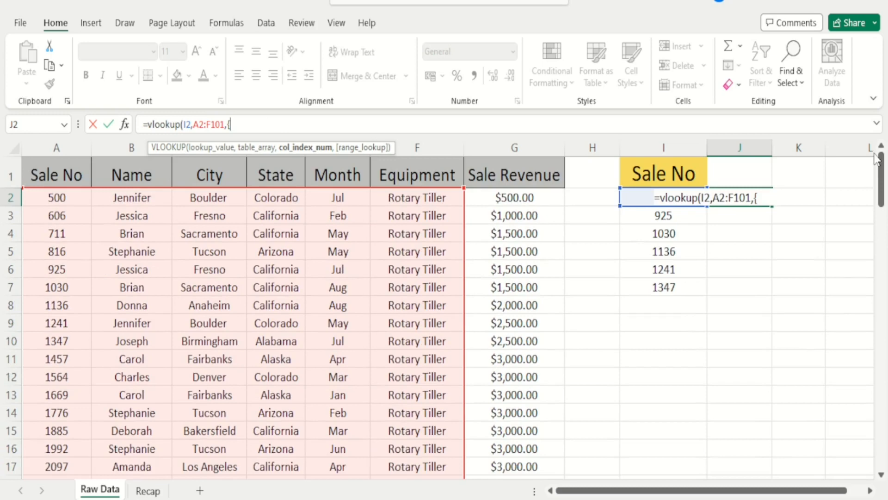
text(3,4,)
text(6},0)
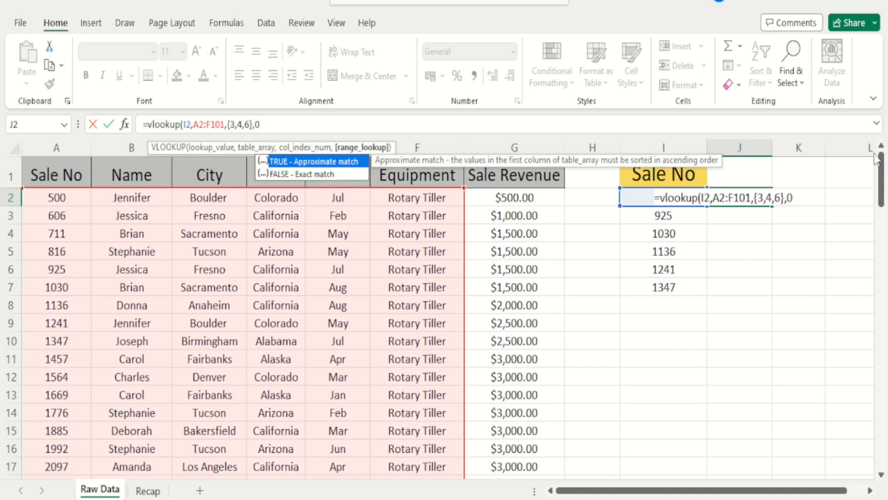
text())
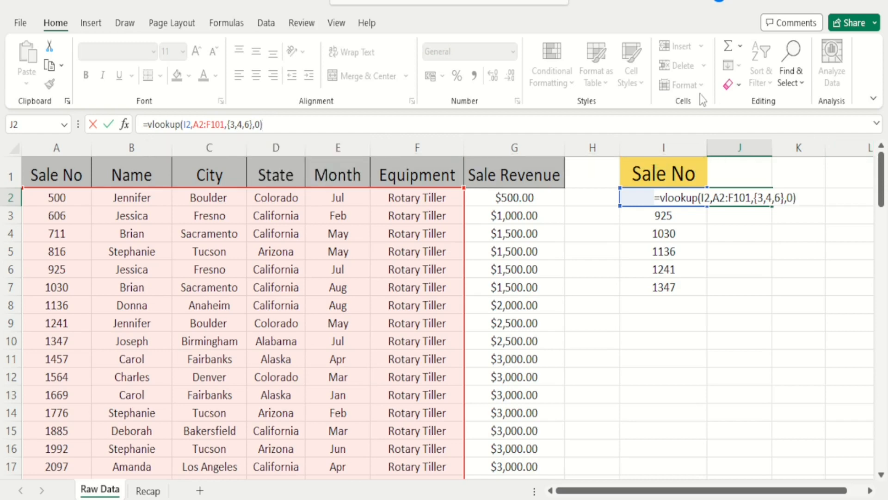
Step: Make the table array in the J2 formula absolute as $A$2:$F$101 and commit the formula
click(199, 125)
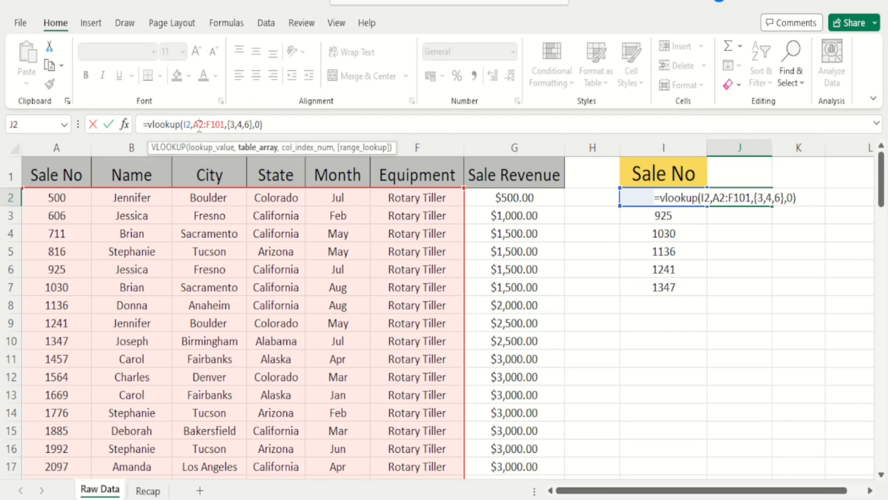
key(F4)
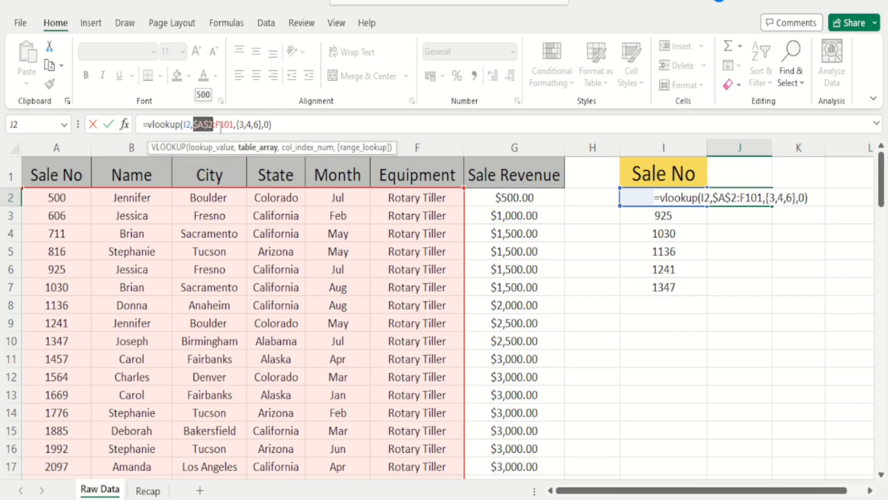
key(F4)
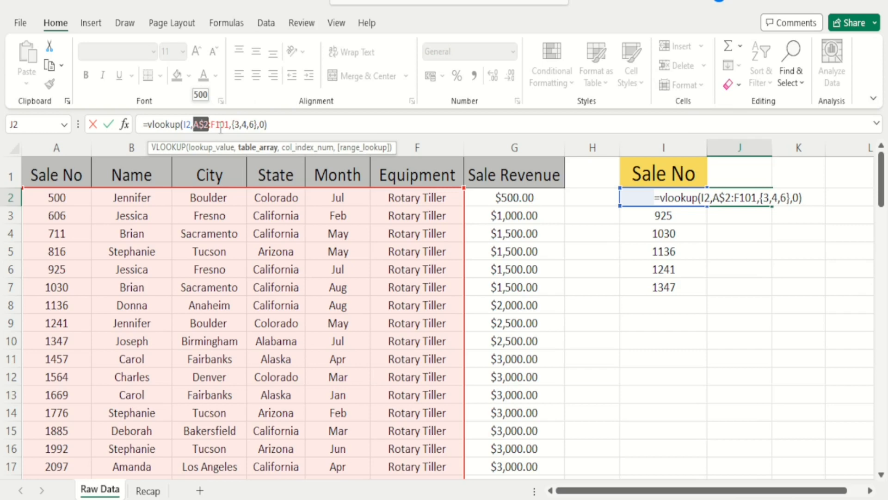
click(221, 125)
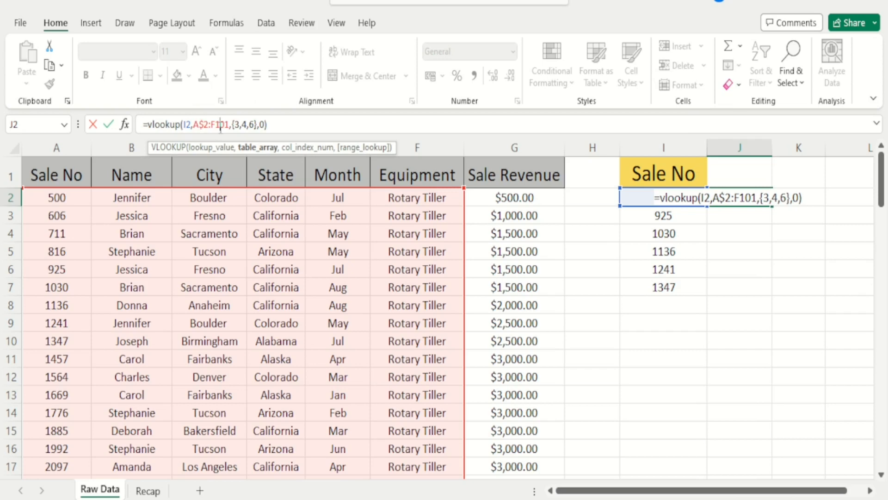
click(203, 124)
key(F4)
key(F4)
key(F4)
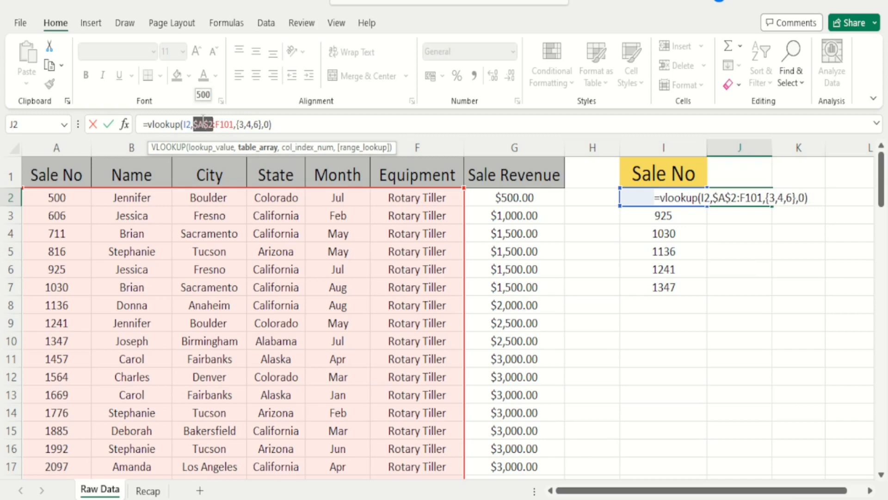
click(220, 123)
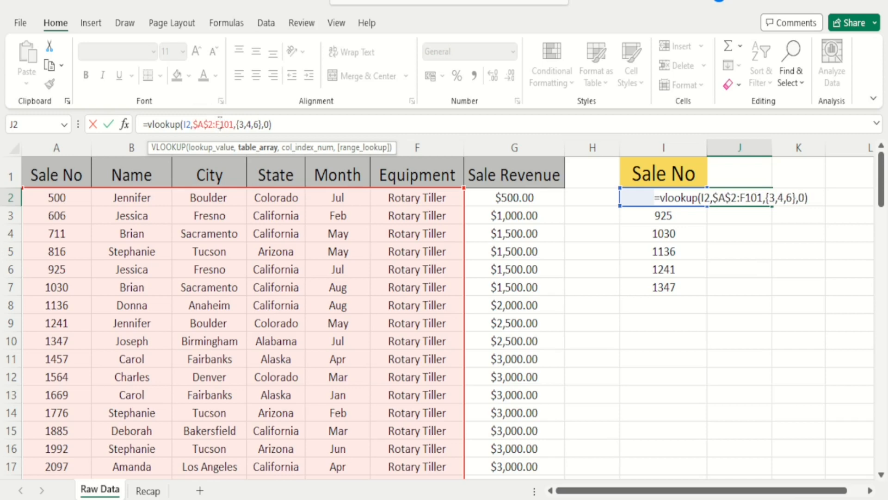
key(F4)
key(Return)
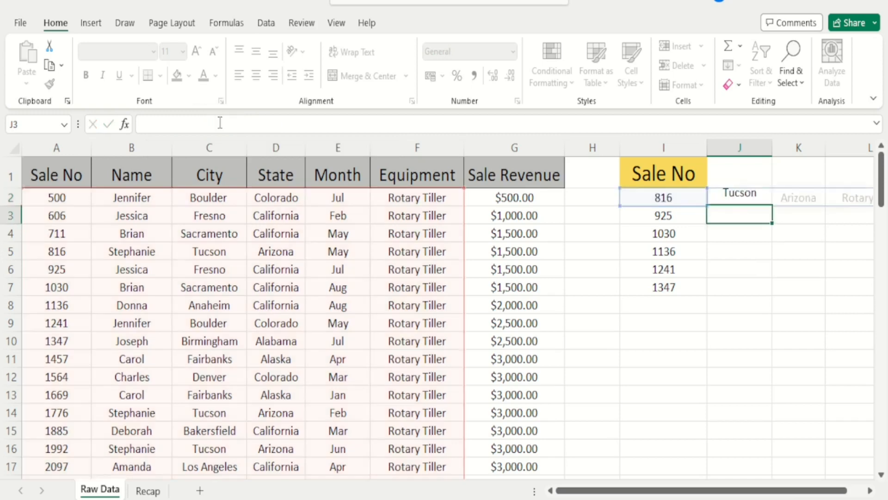
Step: Review the returned City, State and Equipment values in J2:L2 and the formula in J2
key(Right)
key(Right)
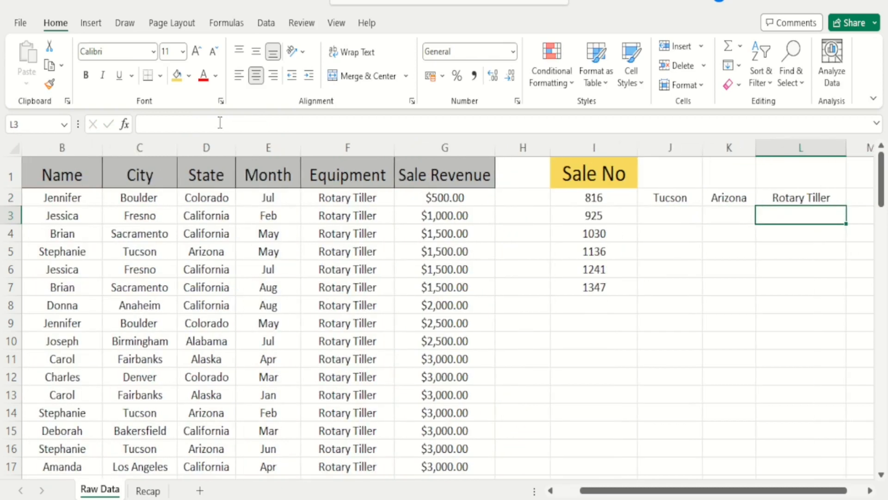
key(Left)
key(Left)
key(Up)
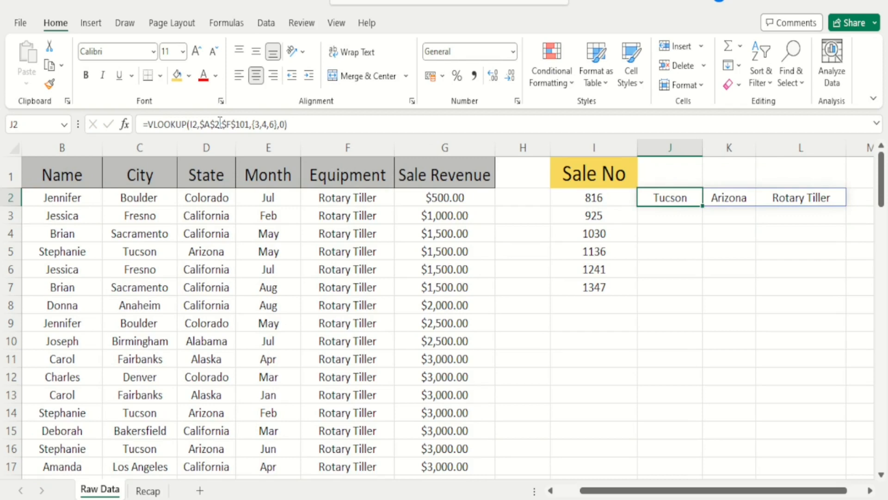
key(Left)
key(Right)
key(Left)
key(Left)
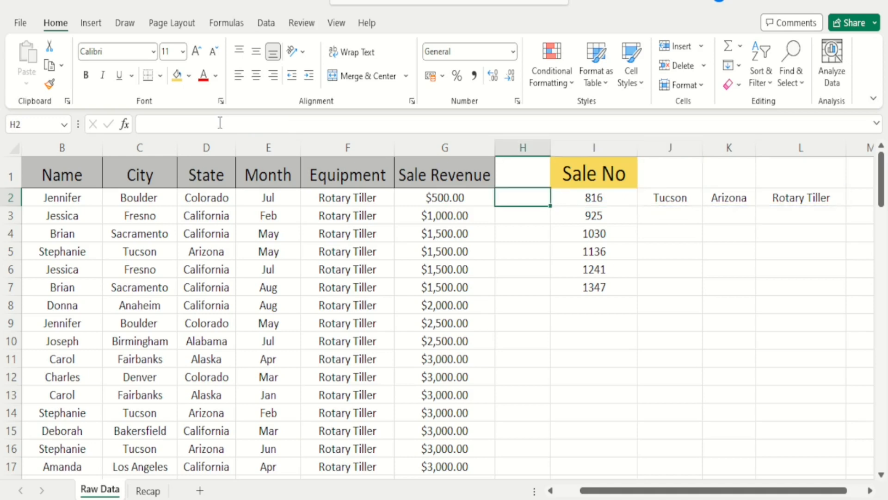
Step: Highlight the record for sale 816 in A5:G5 with a light gold fill and bold text
key(Home)
key(Down)
key(Down)
key(Down)
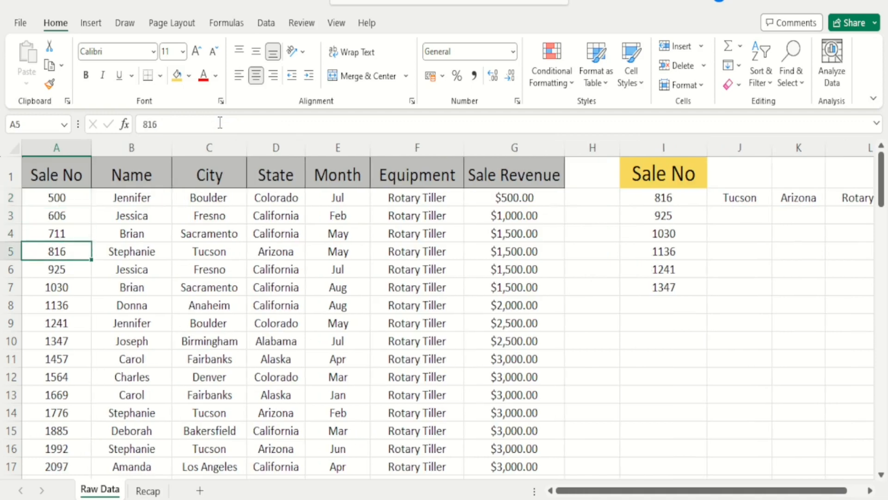
key(Down)
key(Up)
key(shift+Right)
key(shift+Right)
key(shift+Right)
key(shift+Right)
key(shift+Right)
key(shift+Right)
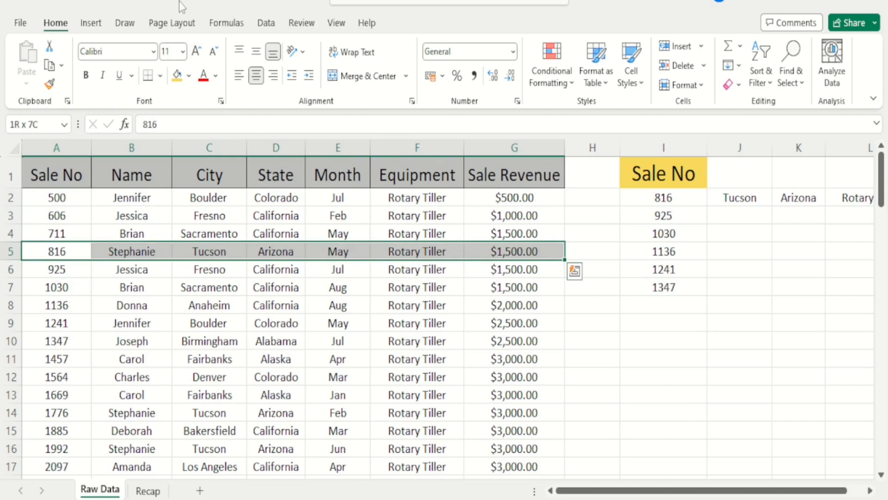
click(189, 76)
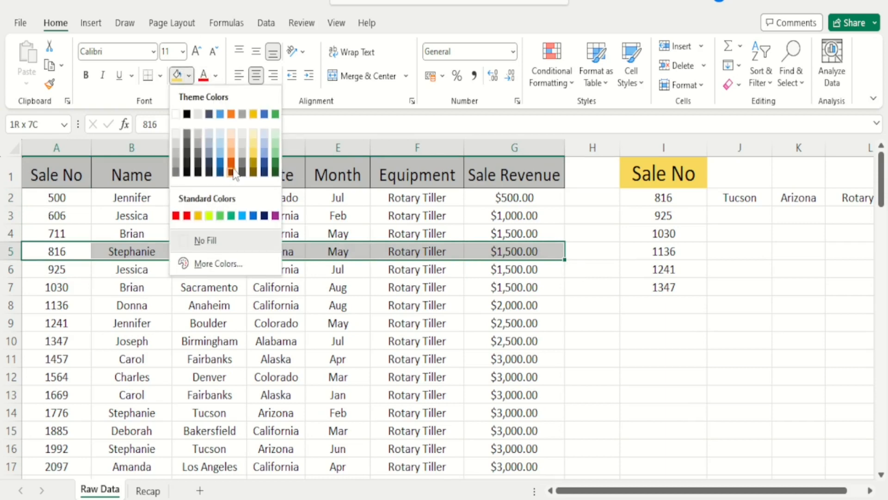
click(255, 143)
key(ctrl+b)
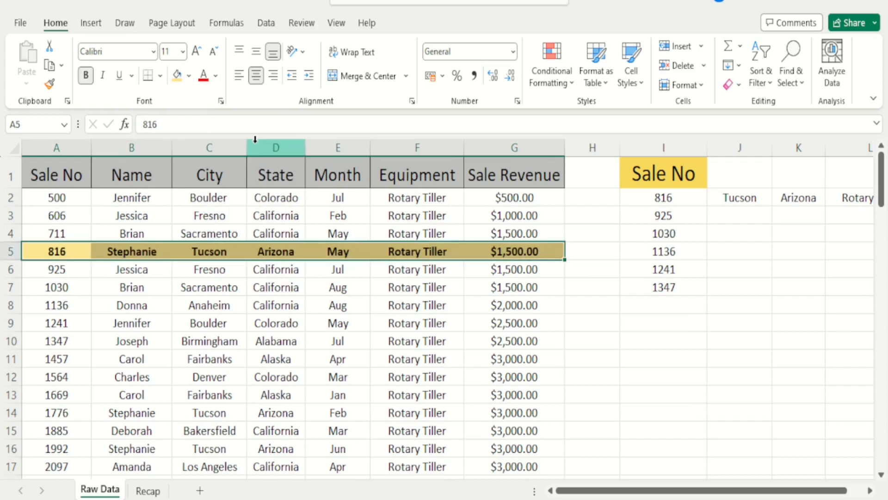
key(Left)
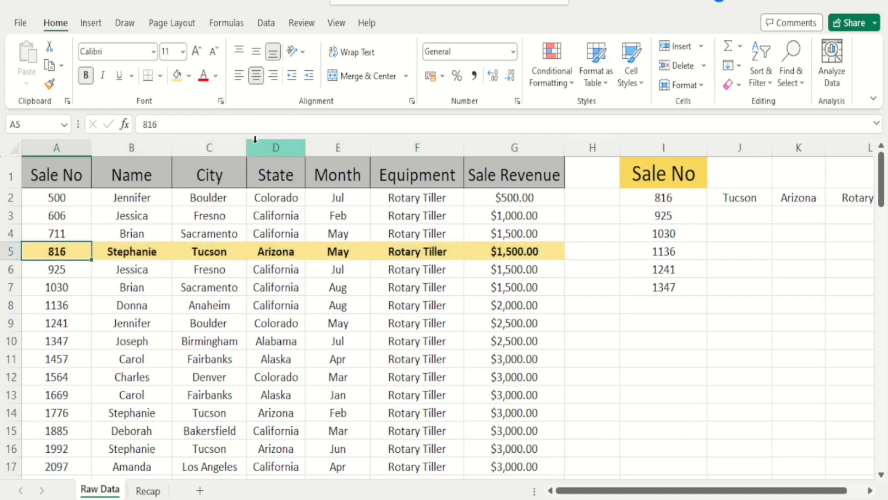
Step: Compare the City, State and Equipment in the highlighted row 5 with the formula results in J2:L2
key(Right)
key(Left)
key(Right)
key(Right)
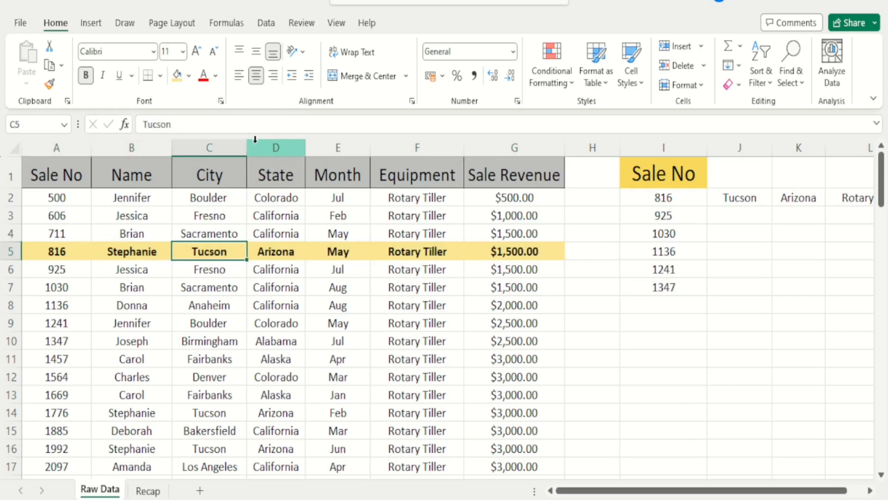
key(Right)
key(Right)
key(Right)
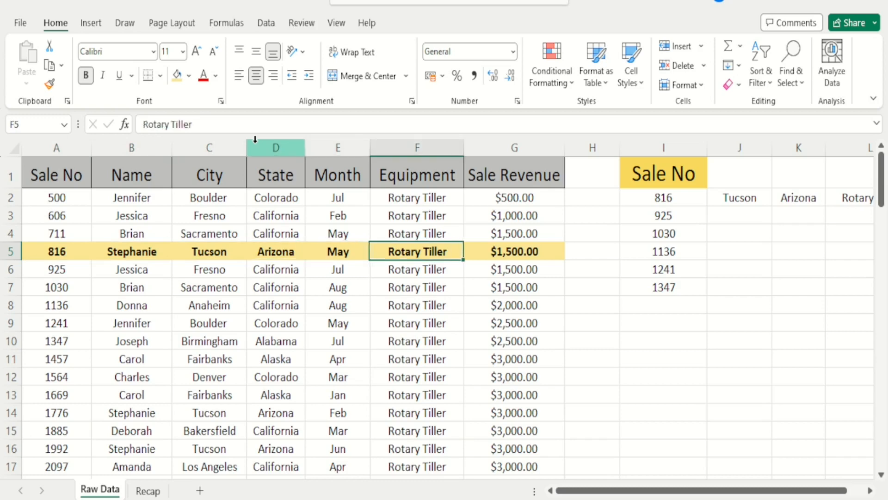
key(Right)
key(Right)
key(Right)
key(Right)
key(Right)
key(Right)
key(Right)
key(Right)
key(Right)
key(Right)
key(Left)
key(Left)
key(Left)
key(Left)
key(Left)
key(Left)
key(Left)
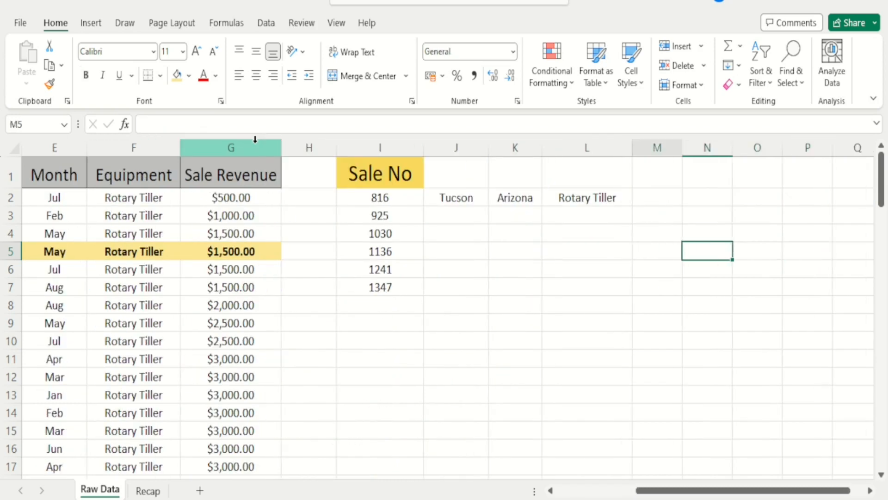
key(Up)
key(Up)
key(Up)
key(Up)
key(Down)
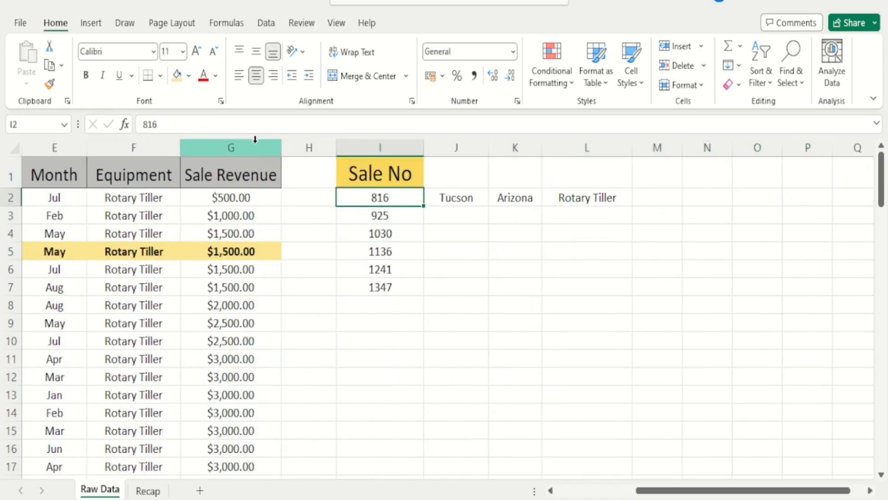
key(Right)
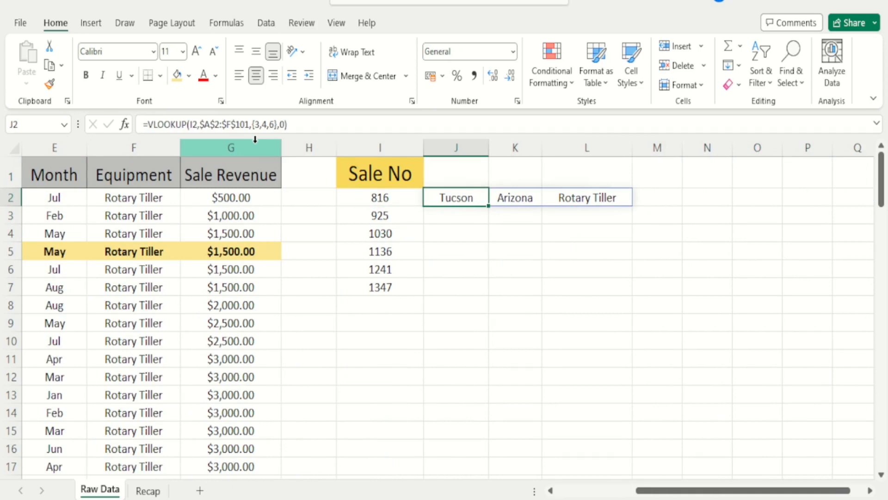
click(446, 284)
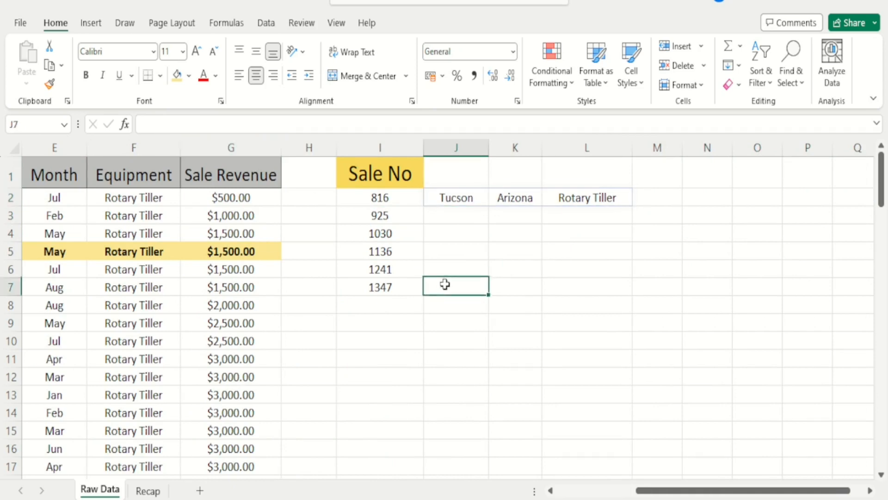
Step: Fill the J2 formula down to J10 and clear the surplus formulas in J8:J10
click(468, 195)
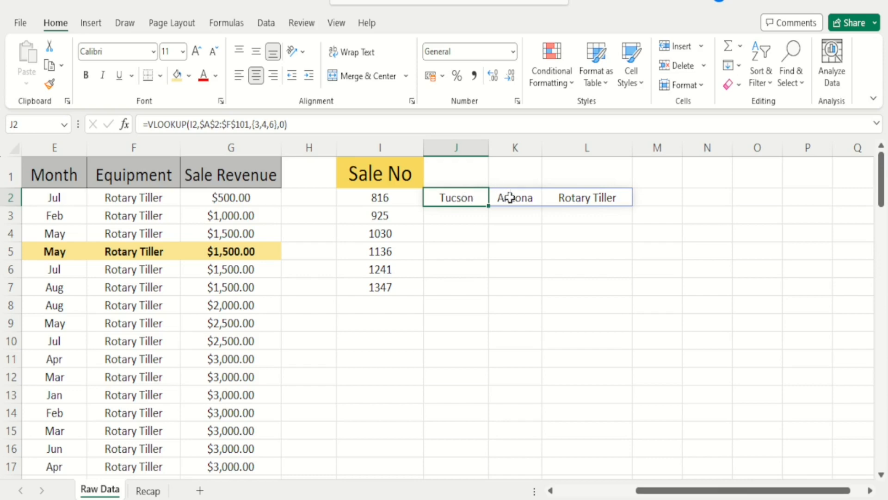
drag(489, 208, 499, 356)
click(497, 358)
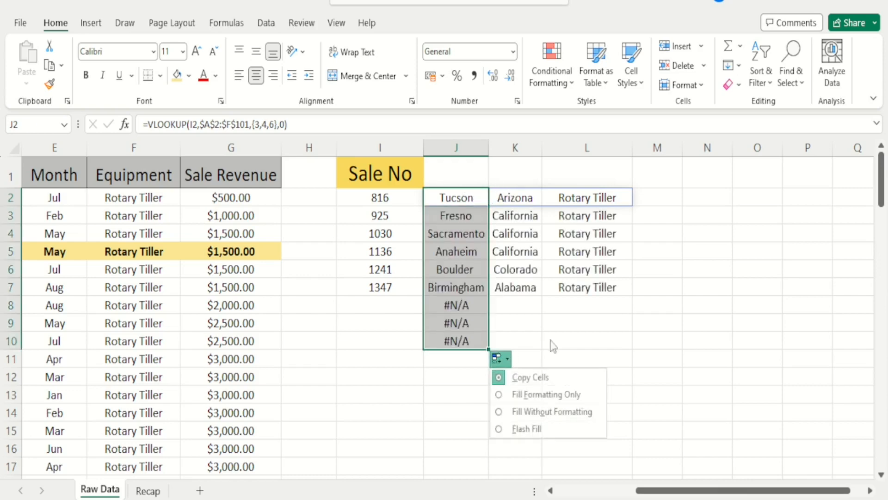
click(579, 334)
drag(459, 308, 458, 339)
key(Delete)
Step: Review the City, State and Equipment results in J2:L7 and the formula in J7
click(459, 264)
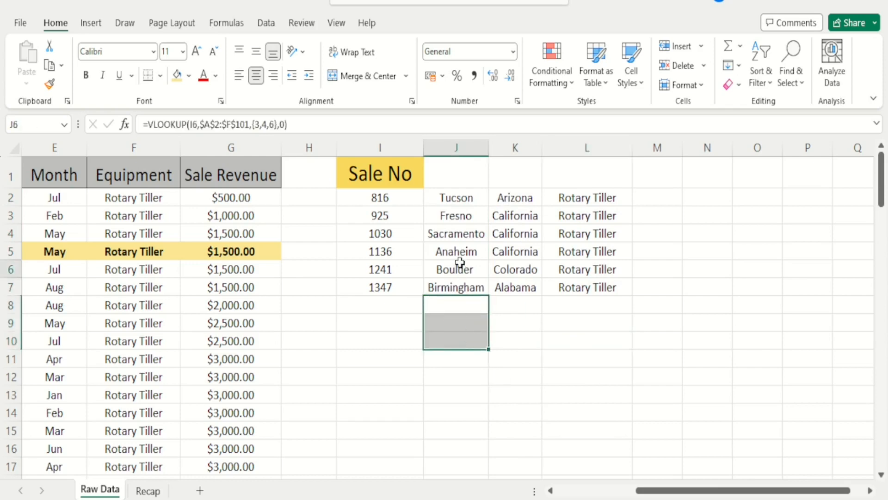
key(Up)
key(Up)
key(Up)
key(Up)
key(Up)
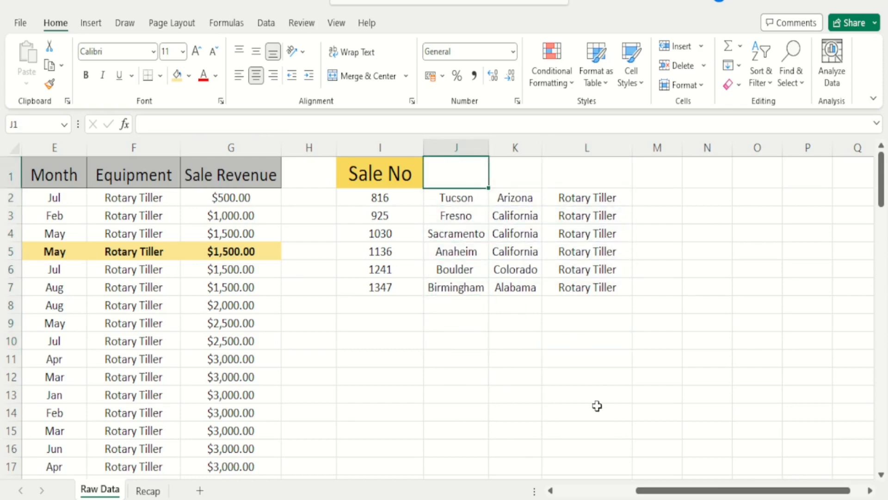
key(Down)
key(Down)
key(Down)
key(Down)
key(Down)
key(Down)
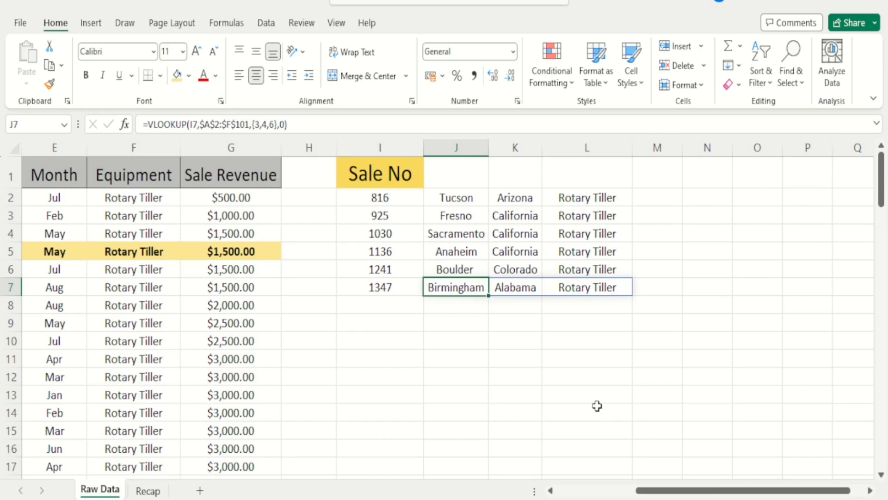
Step: Clear all lookup results from J2:L7
key(Up)
key(Up)
key(Up)
key(Up)
key(Up)
key(ctrl+shift+Down)
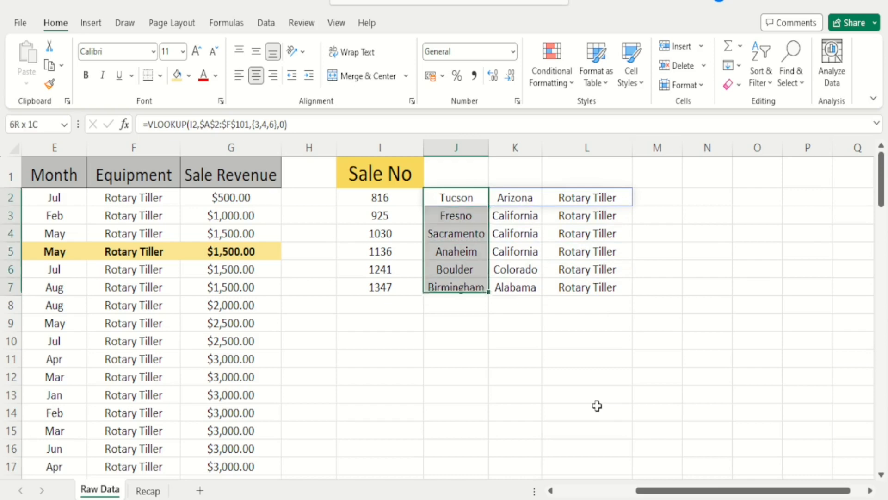
key(shift+Right)
key(shift+Right)
key(shift+Right)
key(shift+Left)
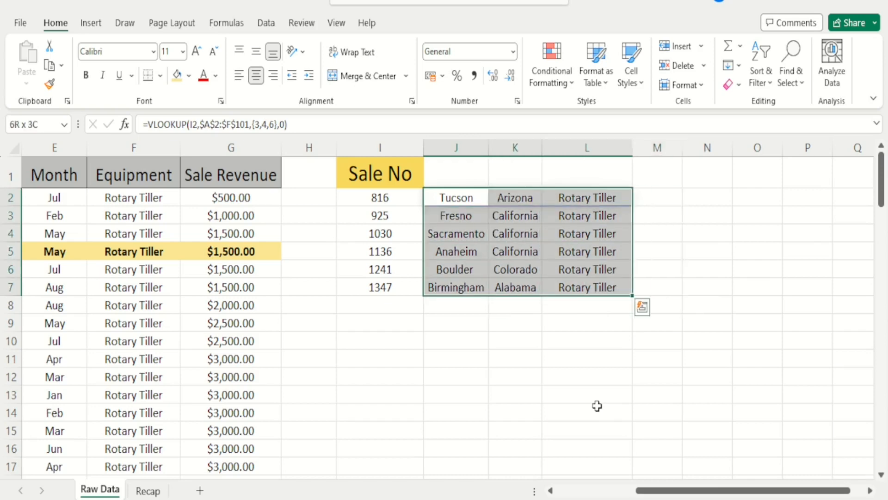
key(Delete)
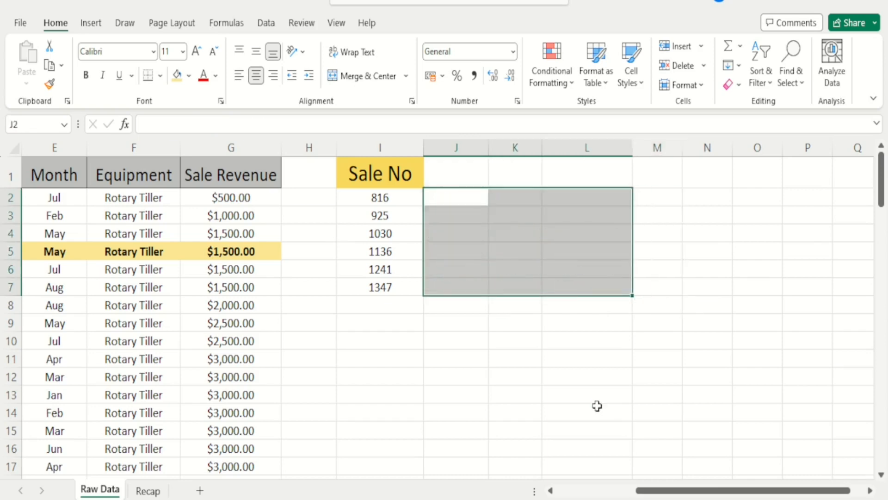
key(Left)
key(Left)
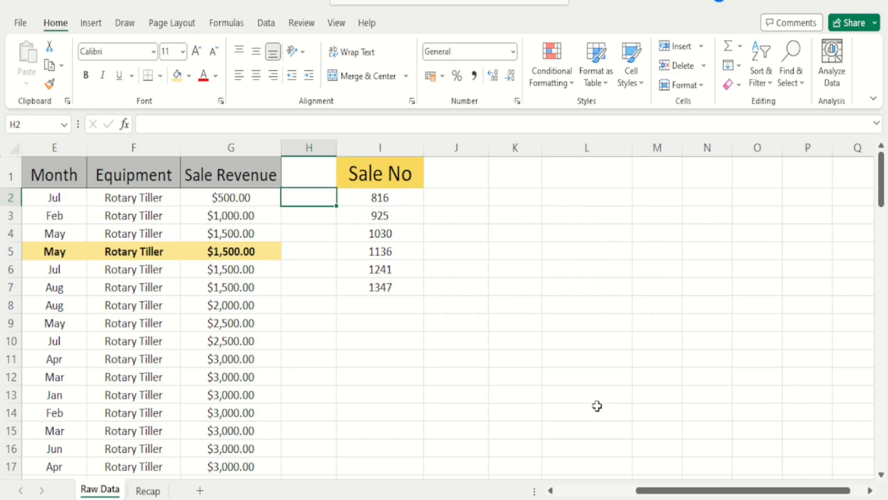
key(Right)
key(ctrl+Left)
key(ctrl+Left)
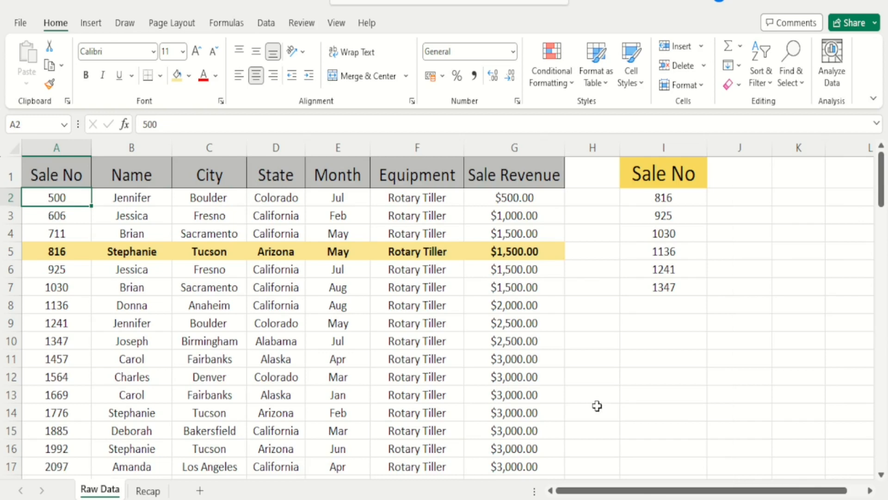
click(717, 423)
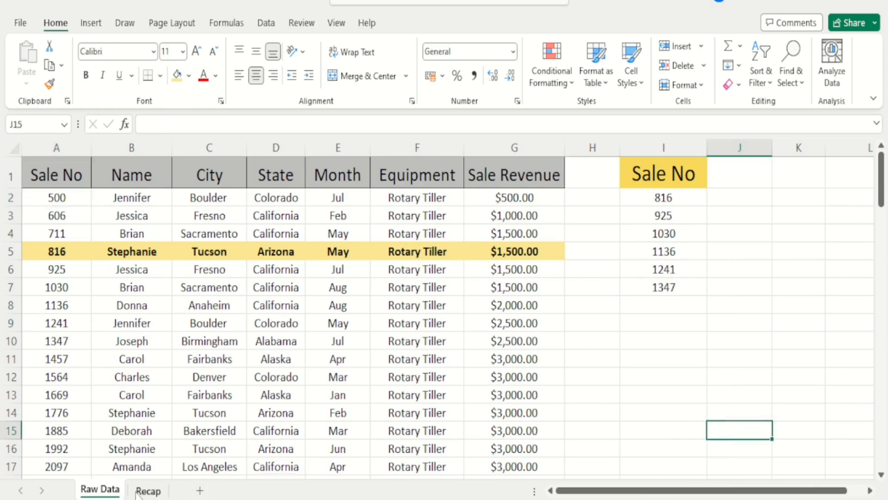
click(141, 424)
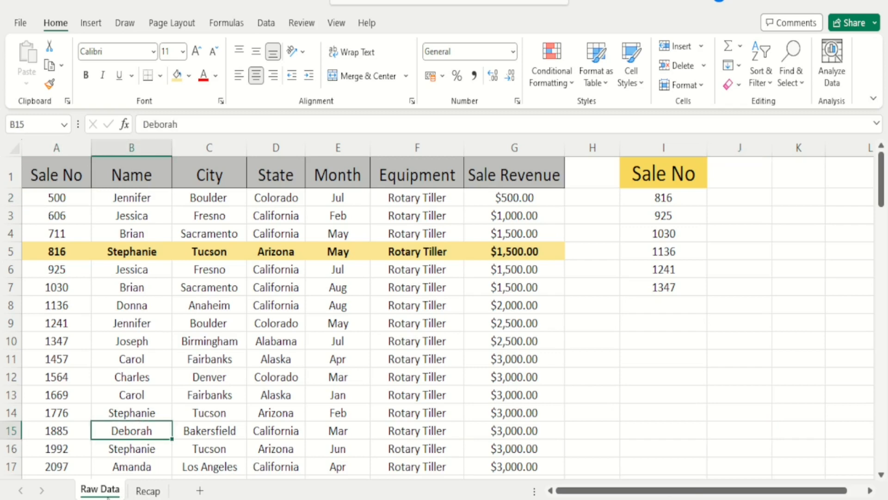
Step: Examine the row 1 column headings from Sale No through Sale Revenue and the columns beyond them
click(63, 176)
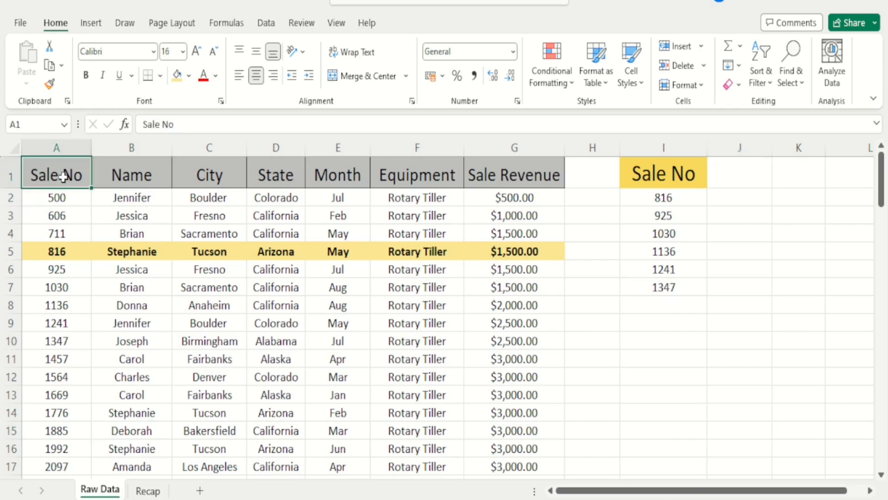
key(Right)
key(Right)
key(Right)
key(Right)
key(Right)
key(Right)
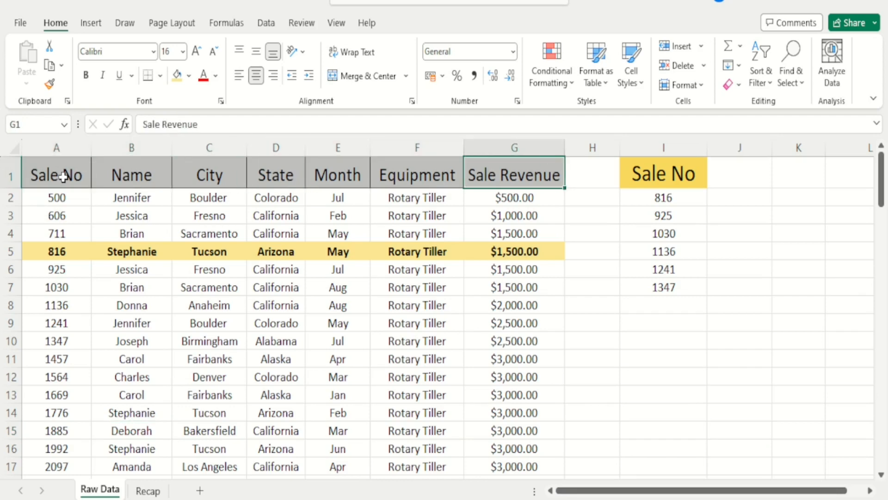
key(Right)
key(Right)
key(Right)
key(Right)
key(Right)
key(Right)
key(Right)
key(Right)
key(Right)
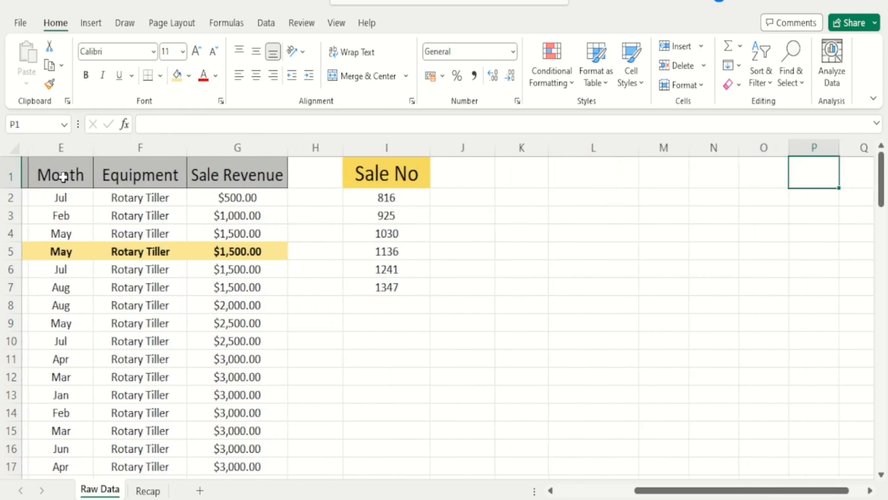
key(Left)
key(Left)
key(Left)
key(Right)
key(Right)
key(Right)
key(Right)
key(Right)
key(Right)
key(Right)
key(Right)
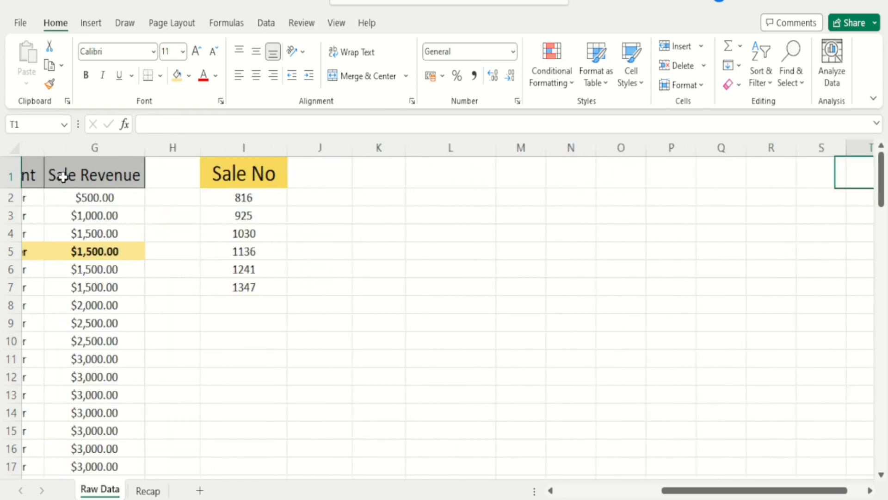
key(Left)
key(Left)
key(Left)
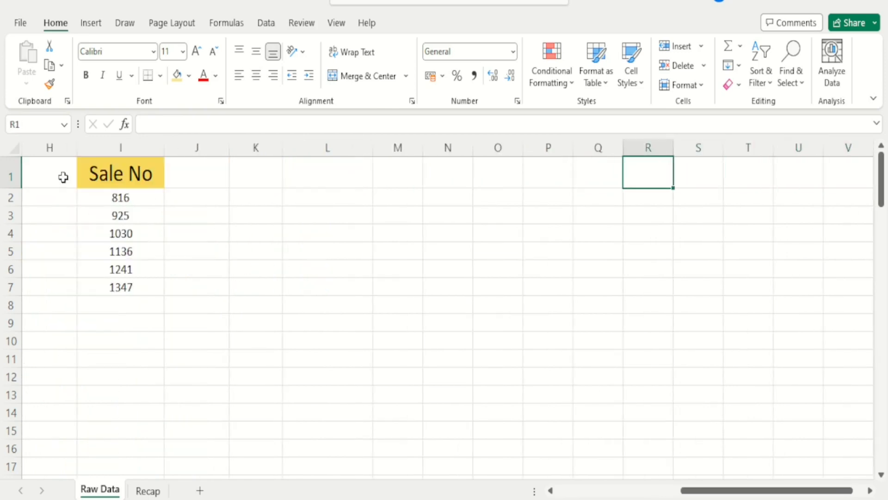
key(Right)
key(Right)
key(Right)
key(Right)
key(Right)
key(Right)
key(Right)
key(Left)
key(Left)
key(Left)
key(Left)
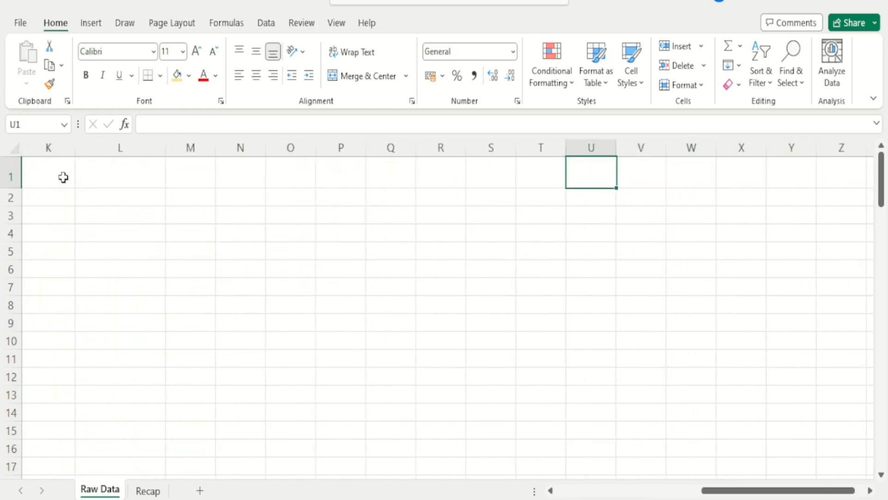
key(Left)
key(Right)
key(Right)
key(Right)
key(Right)
key(Right)
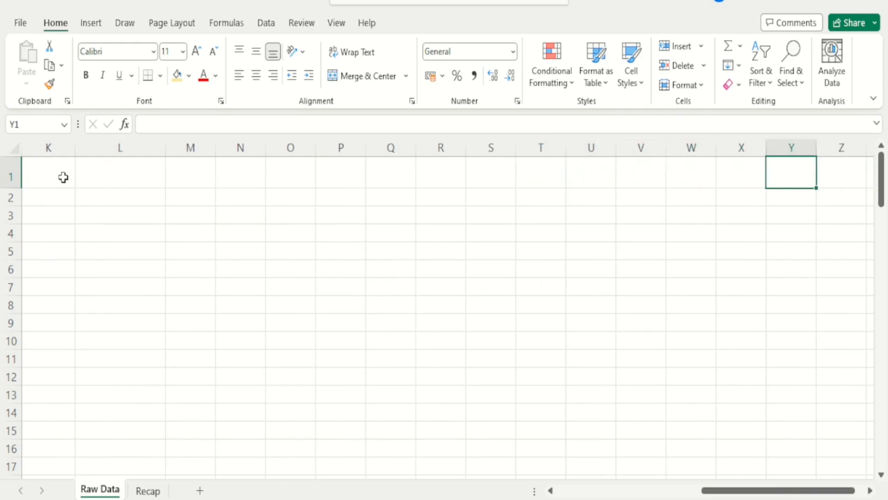
key(Left)
key(Left)
key(Left)
key(Left)
key(Left)
key(Left)
key(Left)
key(Left)
key(Left)
key(Left)
key(Left)
key(Left)
key(Left)
key(Left)
key(Left)
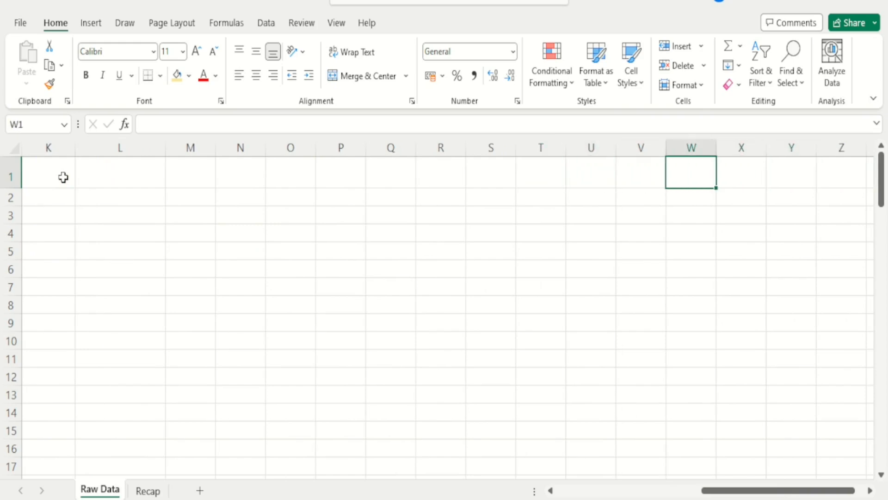
key(Left)
key(Left)
key(Left)
key(Left)
key(Left)
key(Left)
key(Left)
key(Left)
key(Left)
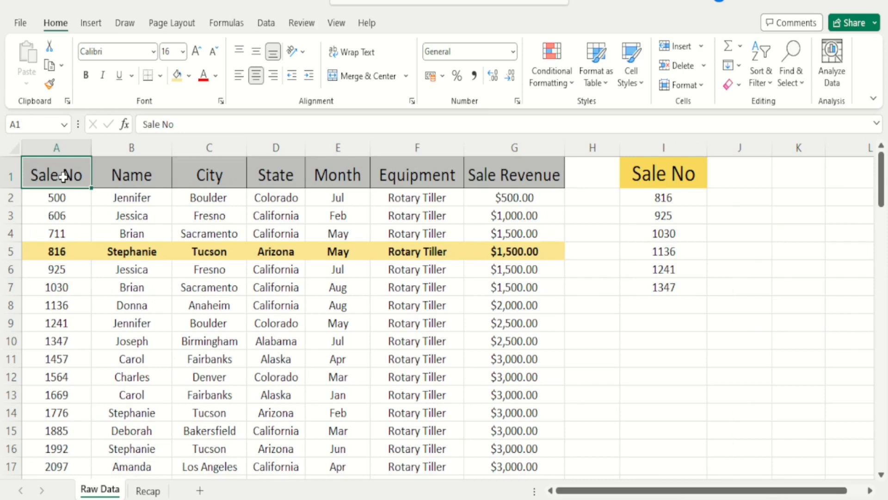
Step: Examine the sales records in rows 2 to 10 across columns A to G
key(Down)
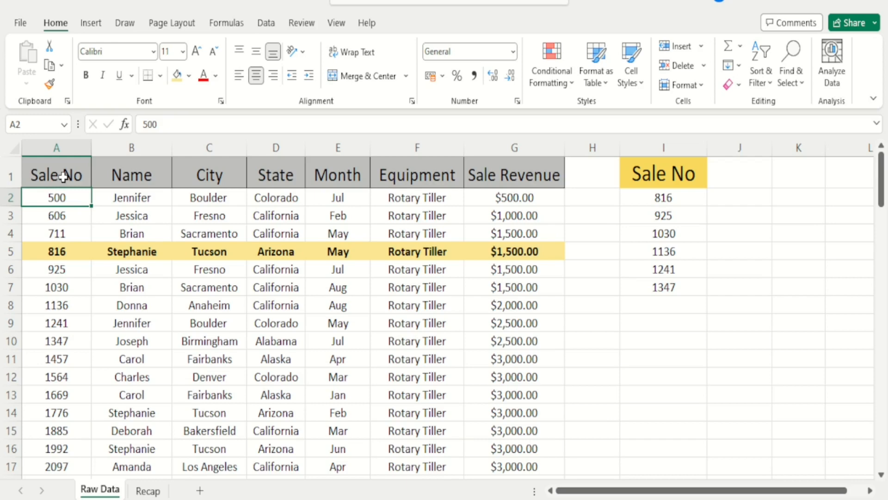
key(shift+Right)
key(shift+Right)
key(shift+Down)
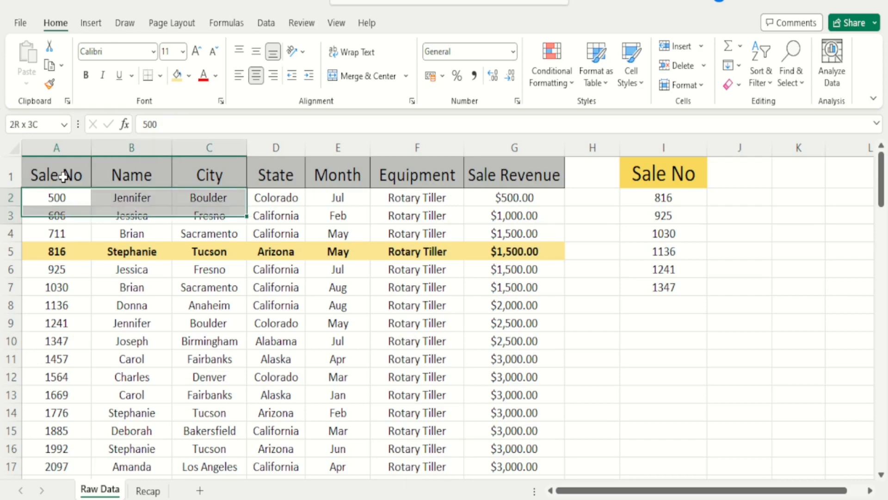
key(shift+Down)
key(shift+Down)
key(shift+Down)
key(shift+Down)
key(shift+Down)
key(shift+Down)
key(shift+Down)
key(shift+Down)
key(shift+Up)
key(shift+Right)
key(shift+Right)
key(shift+Right)
key(shift+Right)
key(shift+Right)
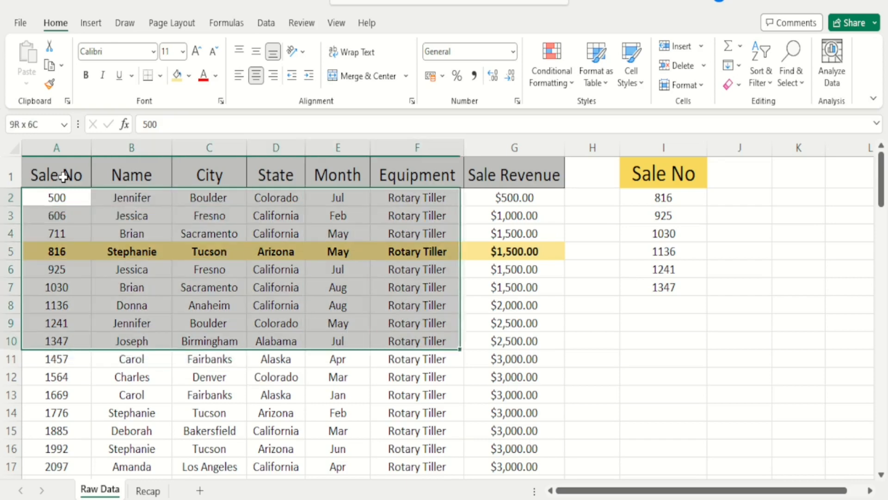
key(shift+Left)
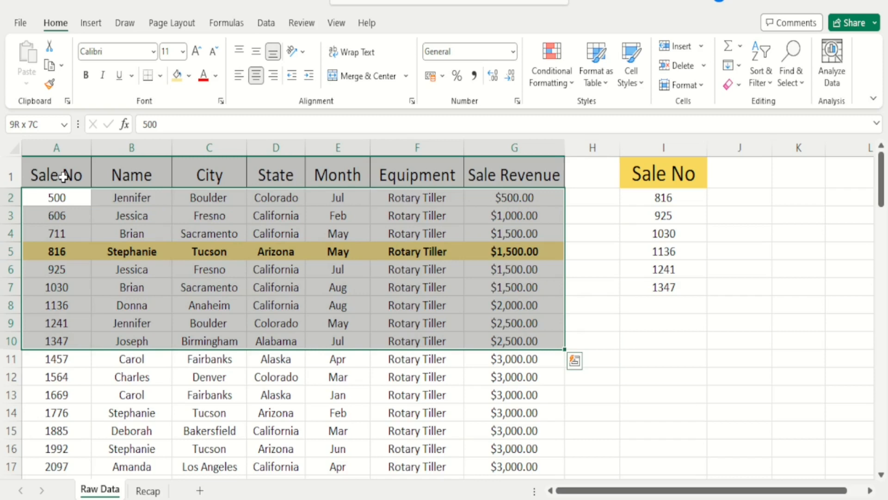
click(63, 177)
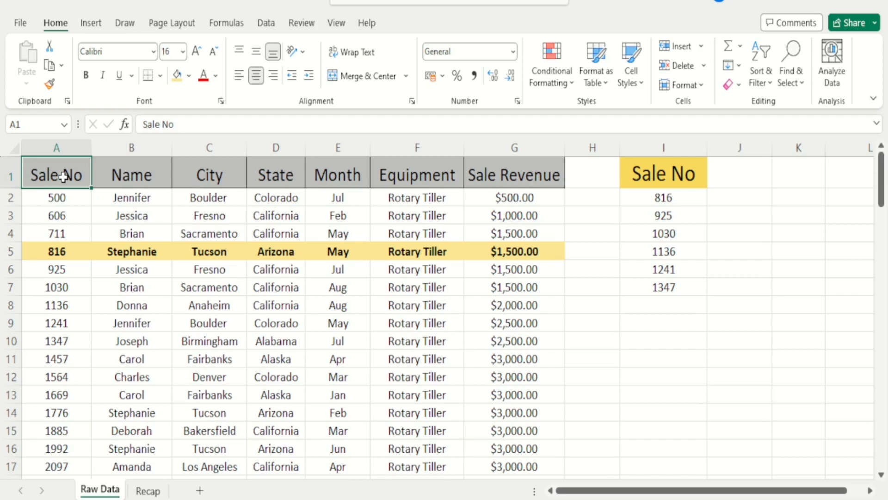
Step: Begin a VLOOKUP formula in J2 with I2 as the lookup value
key(Right)
key(Right)
key(Right)
key(Right)
key(Right)
key(Right)
key(Right)
key(Right)
key(Right)
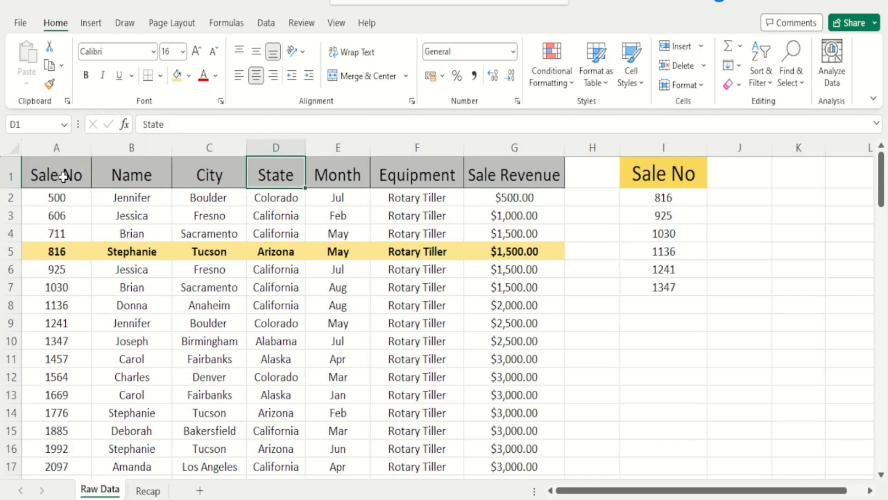
key(Down)
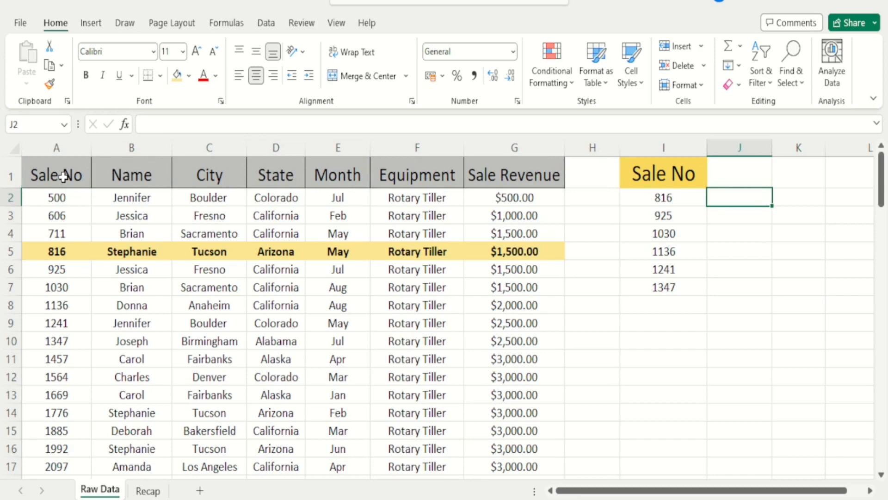
text(=vlokup)
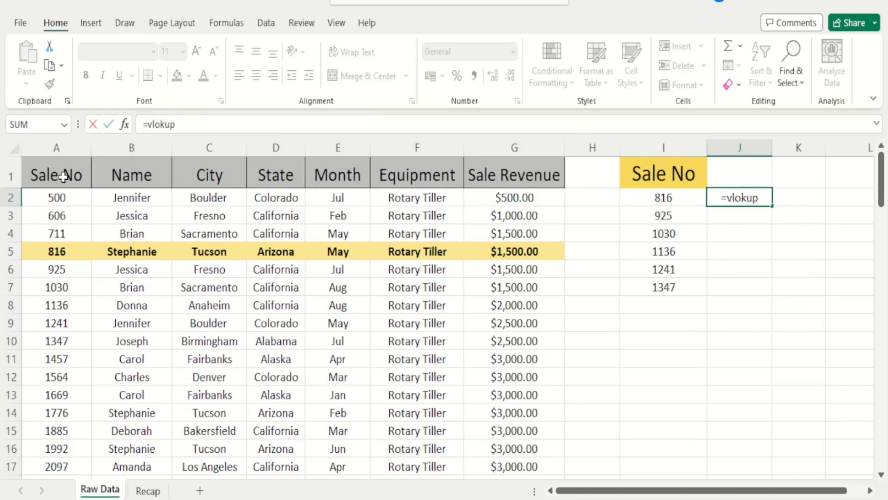
key(BackSpace)
key(BackSpace)
key(BackSpace)
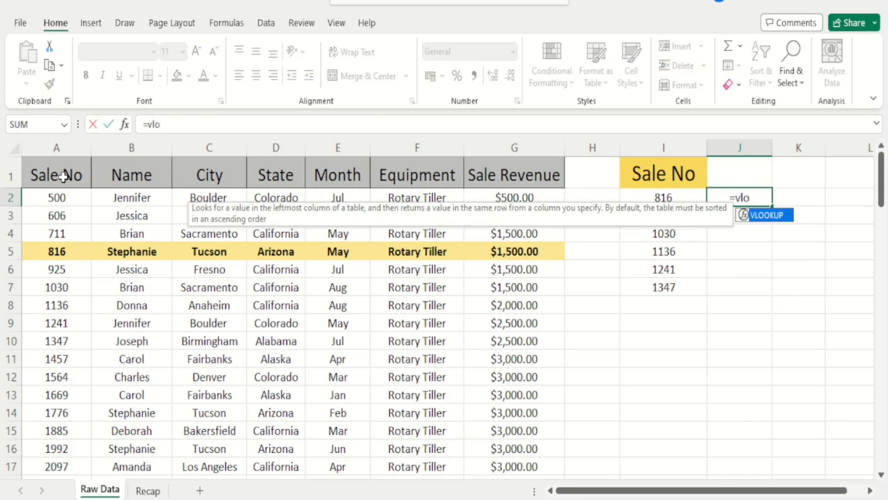
text(okup()
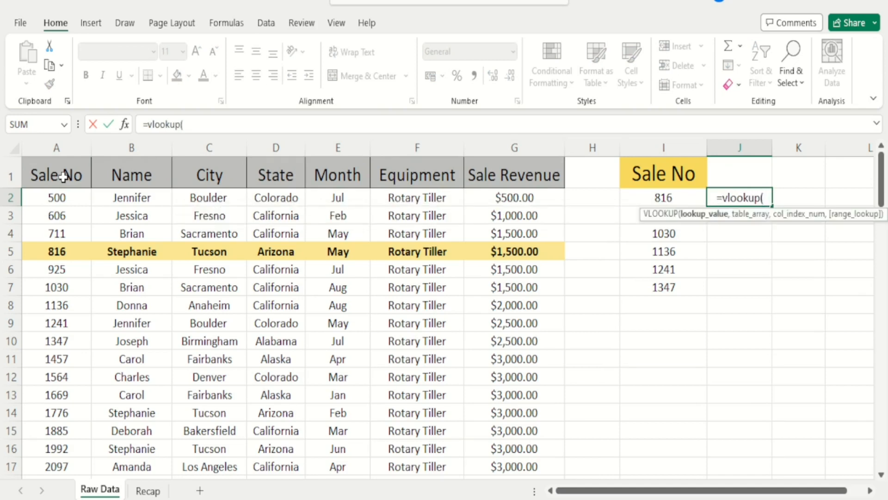
key(Left)
key(Left)
key(Left)
key(Left)
key(Left)
key(Left)
key(Left)
key(Left)
key(Left)
key(Right)
key(Right)
key(Right)
key(Right)
key(Right)
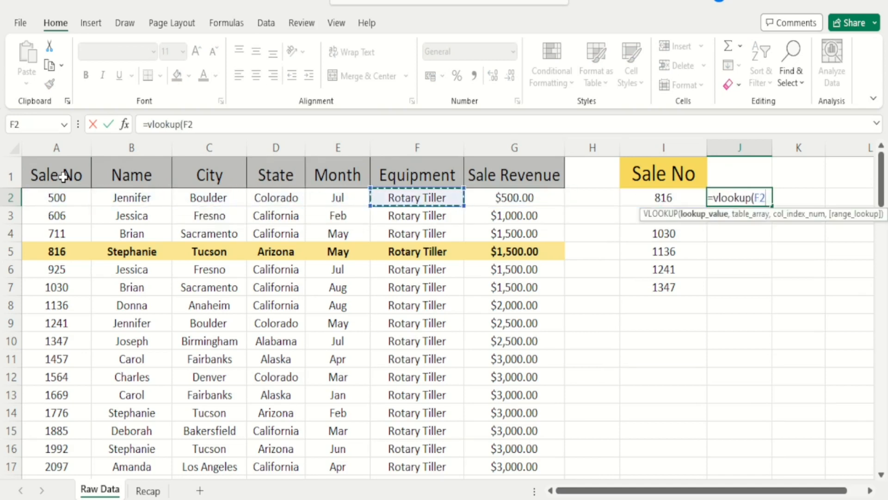
key(Right)
key(Right)
key(Right)
text(,)
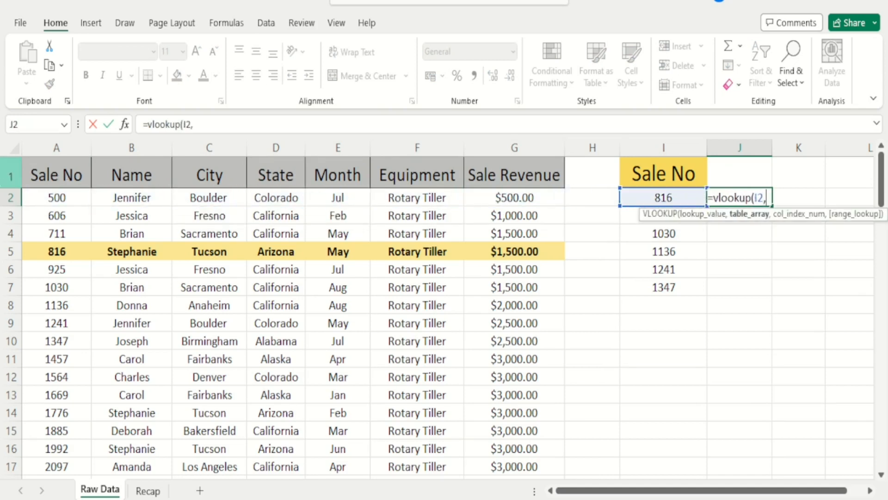
Step: Set the table array of the J2 lookup formula to A2:G11
click(49, 197)
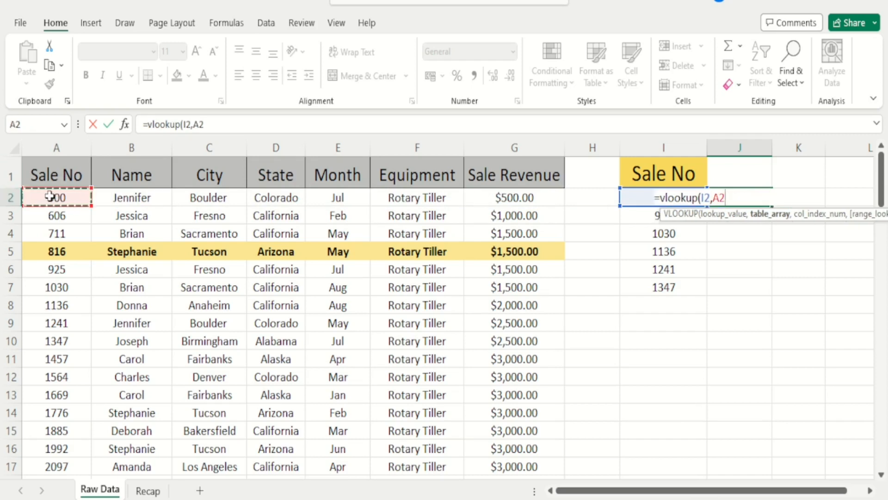
key(shift+Right)
key(shift+Right)
key(shift+Right)
key(shift+Right)
key(shift+Right)
key(shift+Right)
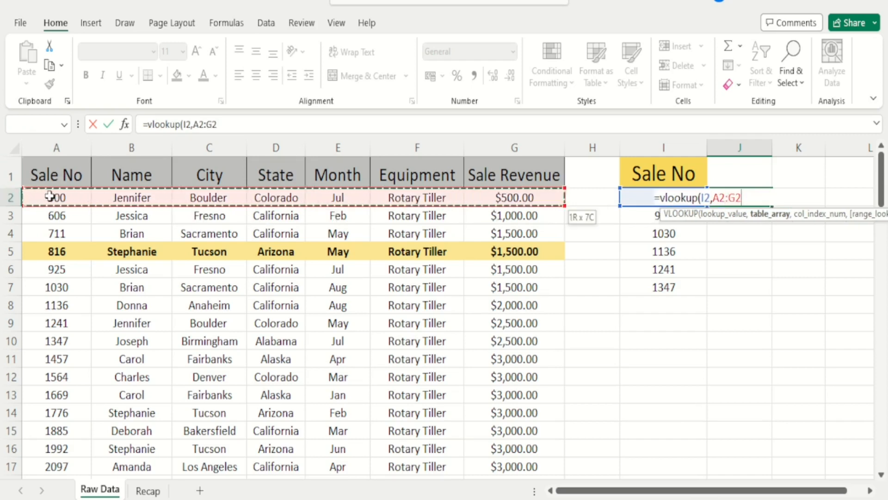
key(shift+Left)
key(shift+Left)
key(shift+Left)
key(shift+Left)
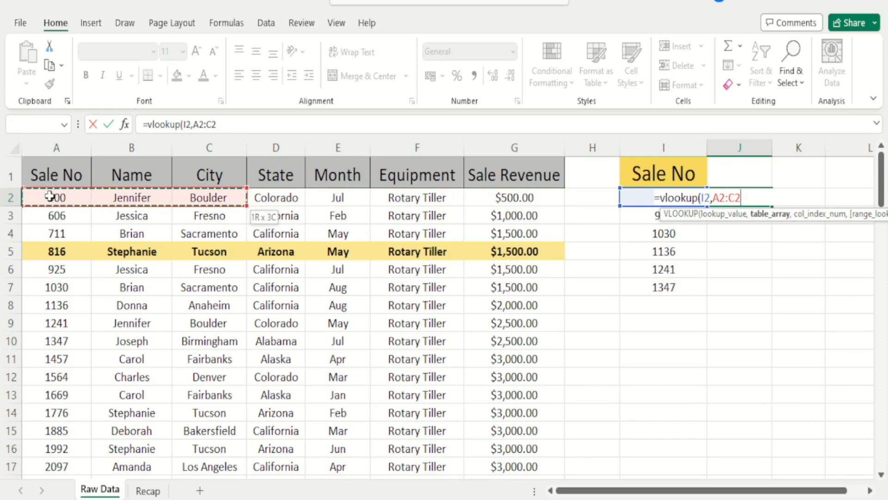
key(shift+Right)
key(shift+Right)
key(shift+Right)
key(shift+Right)
key(shift+Down)
key(shift+Down)
key(shift+Down)
key(shift+Down)
key(shift+Down)
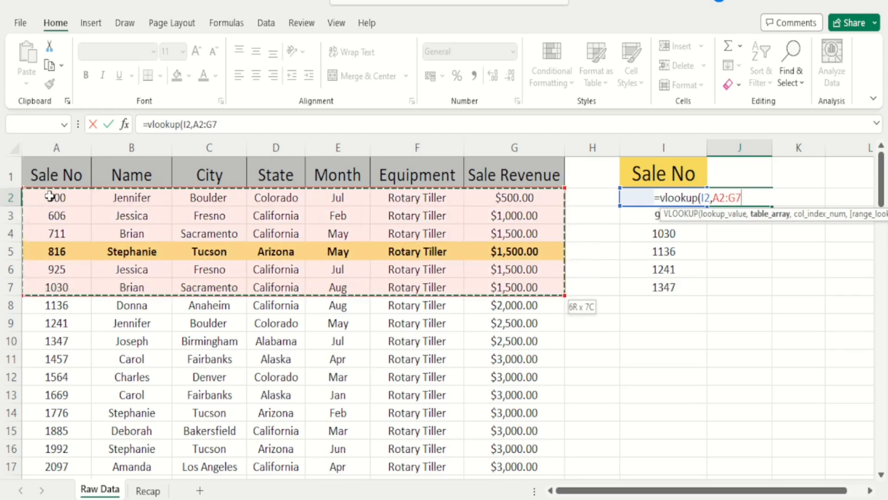
key(shift+Down)
key(shift+Down)
key(shift+Down)
key(shift+Down)
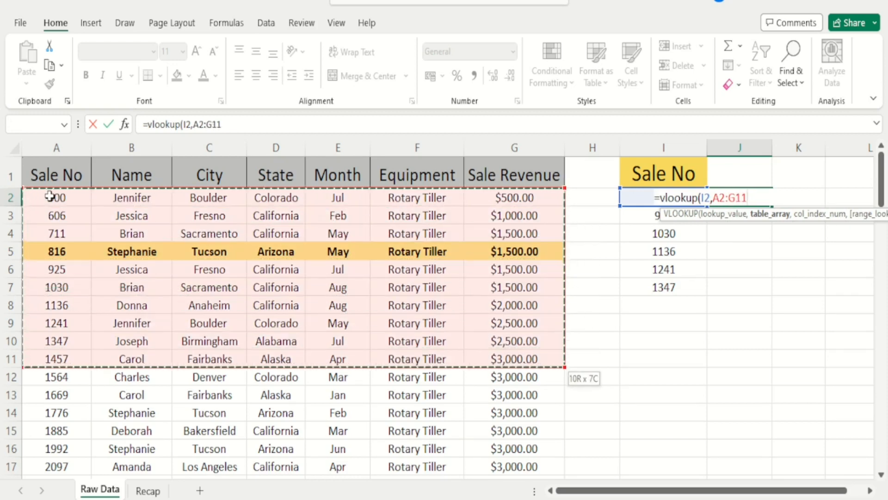
Step: Complete the J2 lookup formula with column index 3 and exact match 0
click(252, 124)
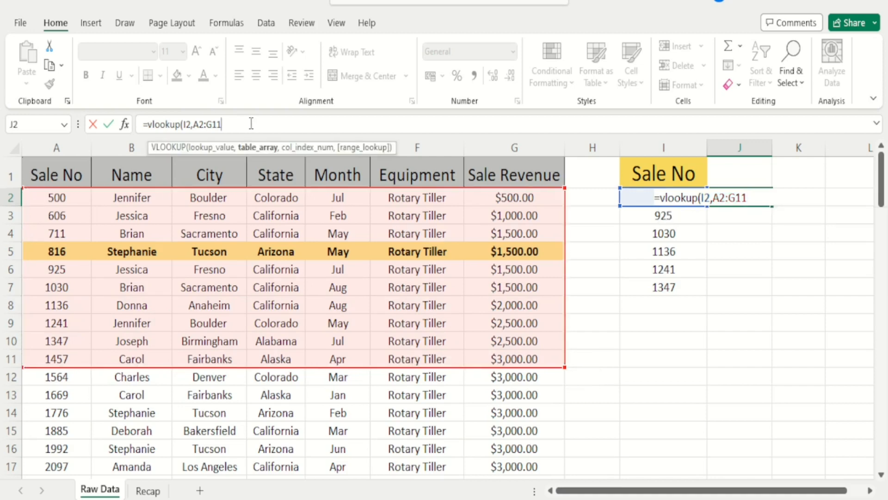
text(,3,0))
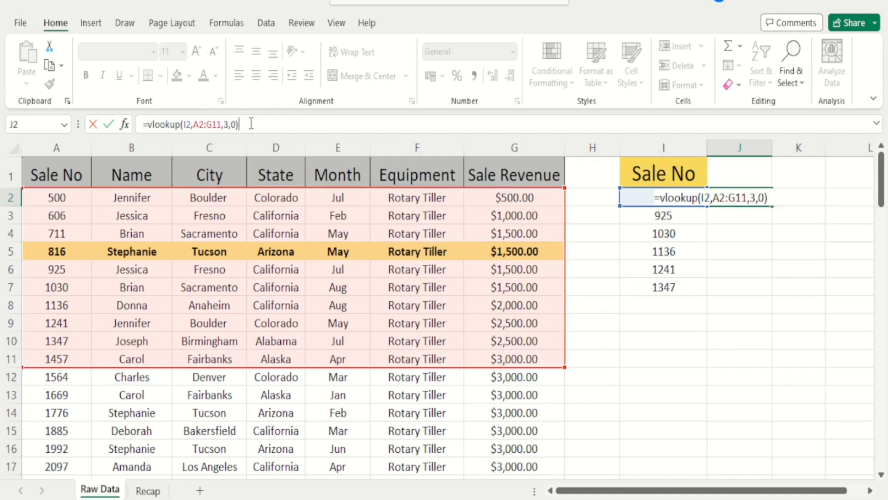
key(Return)
key(Up)
key(Up)
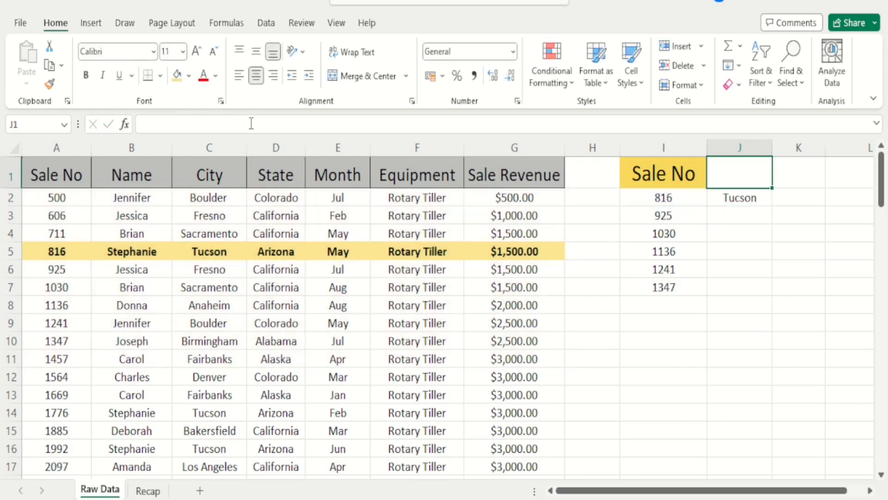
Step: Clear the lookup formula from J2
key(Down)
key(Down)
key(Up)
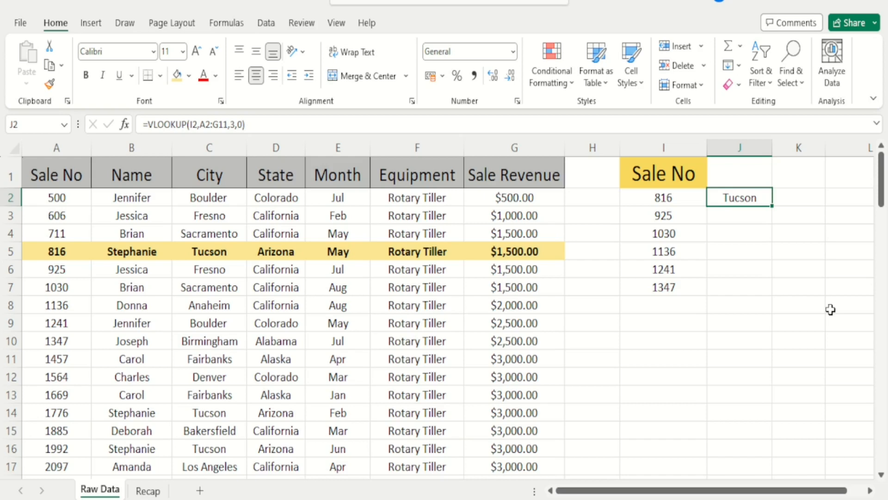
key(Delete)
Step: Copy the Sale No list in I1:I7 to B2 of a new sheet and fit column B to its contents
drag(669, 174, 671, 289)
key(ctrl+c)
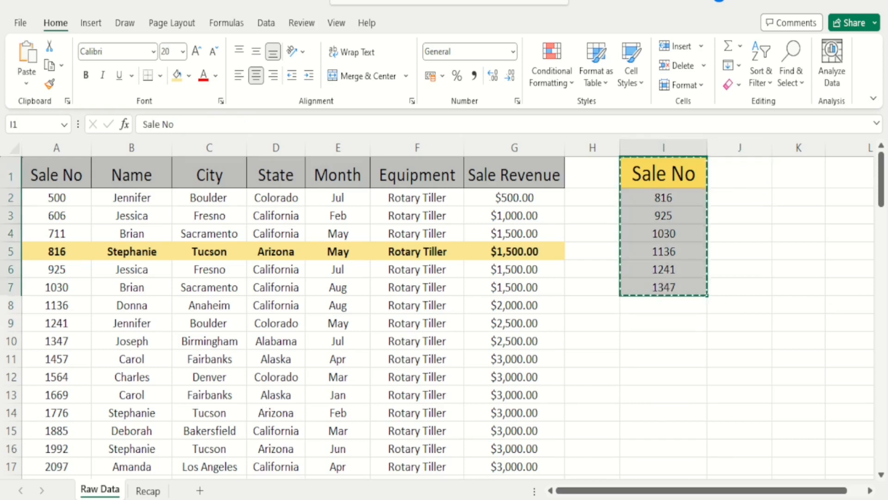
click(199, 490)
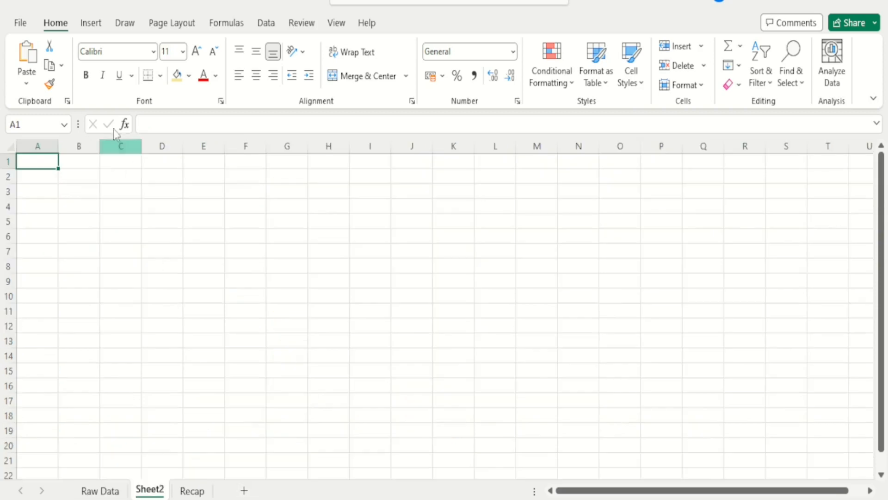
key(Down)
key(Right)
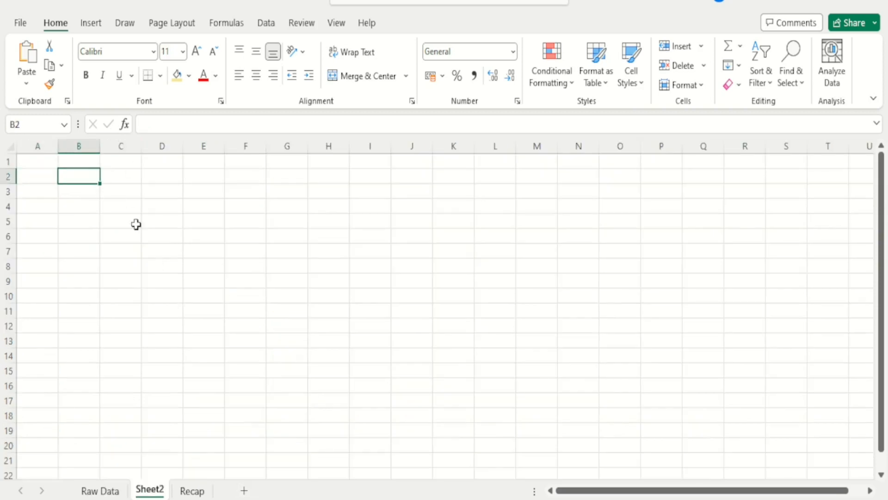
key(ctrl+v)
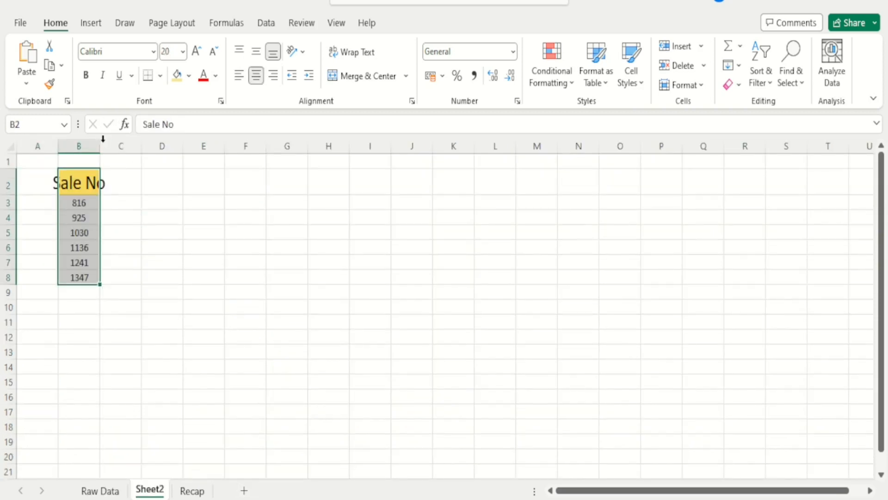
double_click(100, 146)
Step: Add a City heading in C2 and give it the Sale No heading's formatting
key(Right)
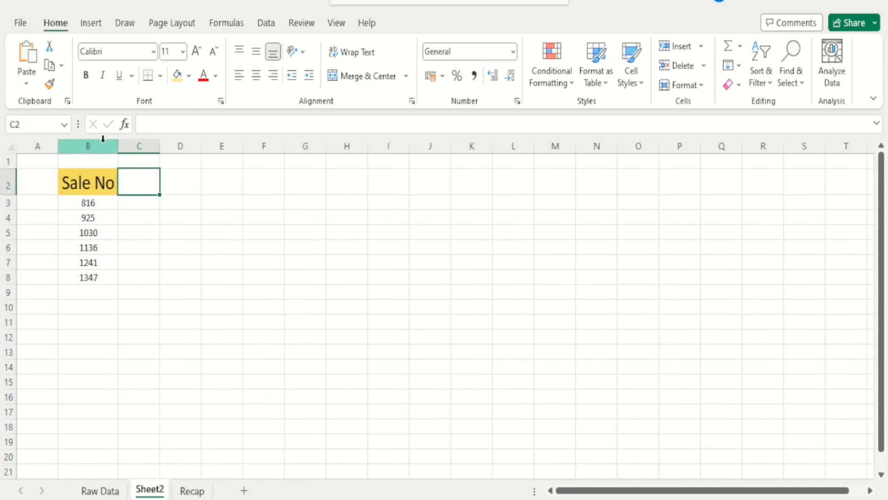
text(City)
key(Return)
key(Up)
key(Left)
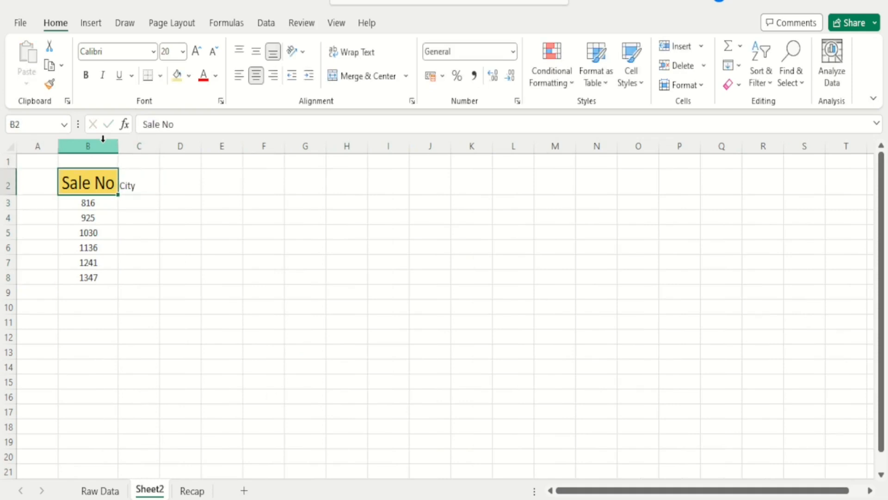
click(50, 84)
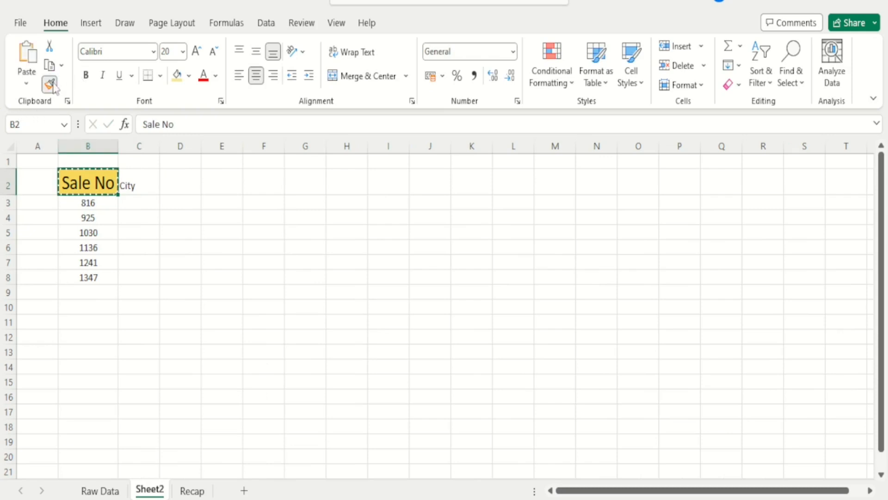
click(147, 187)
Step: Begin a VLOOKUP formula in C3 with B3 as the lookup value
key(Down)
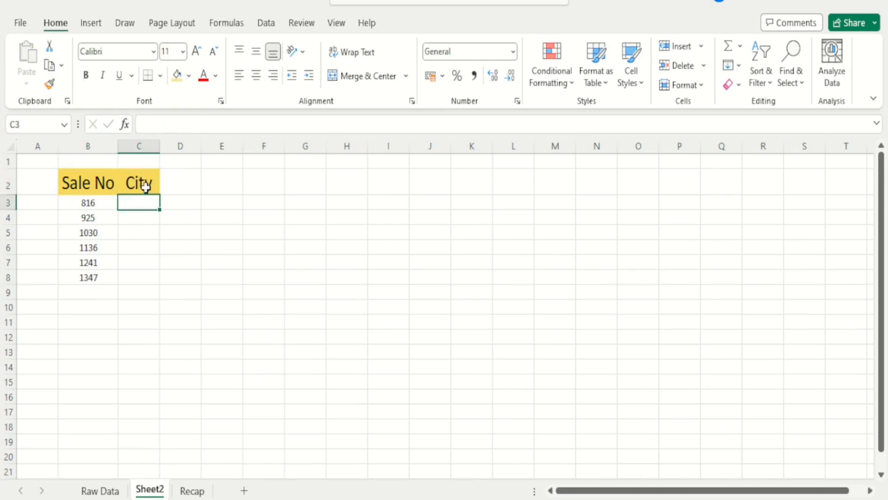
text(=vllokup)
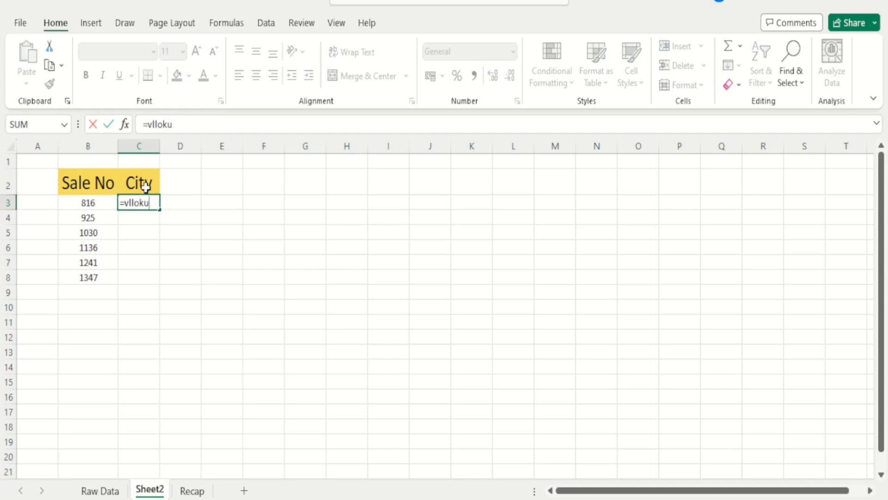
key(BackSpace)
key(BackSpace)
key(BackSpace)
key(BackSpace)
key(BackSpace)
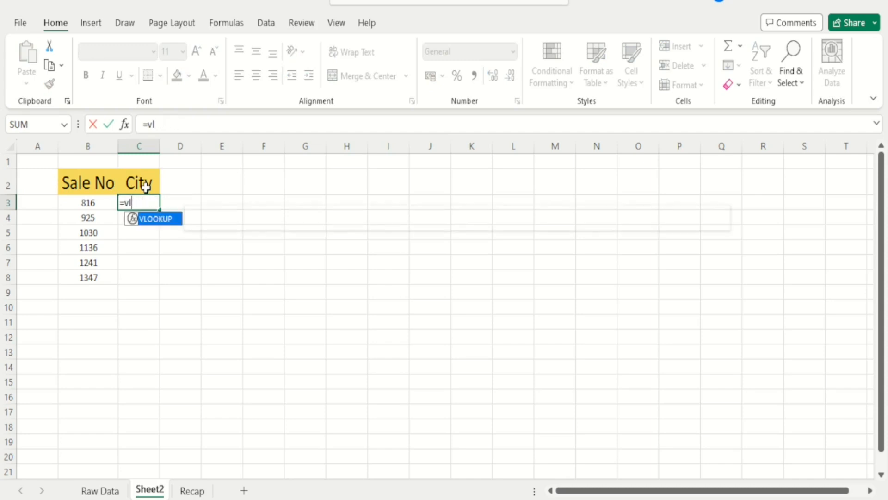
text(ooup()
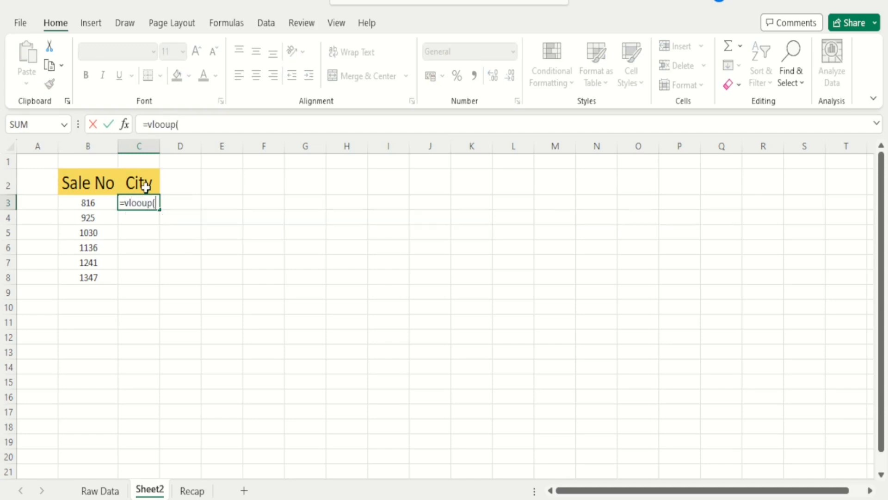
key(BackSpace)
key(BackSpace)
key(BackSpace)
text(k)
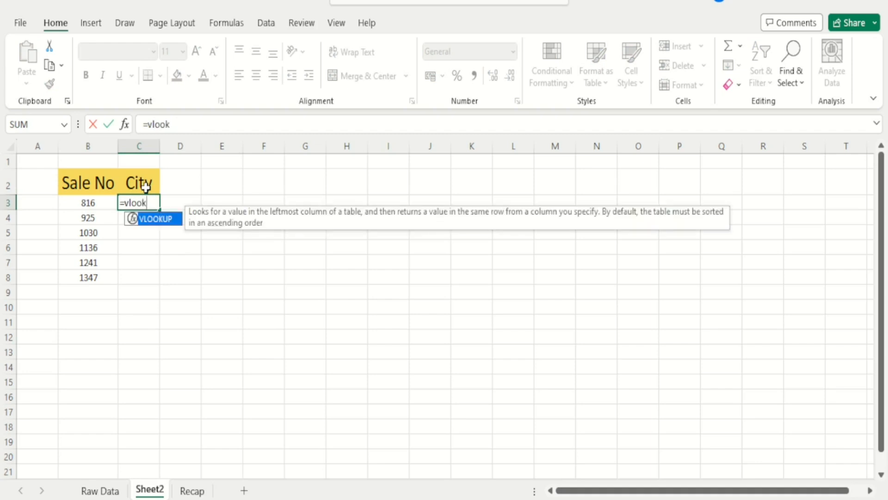
text(up()
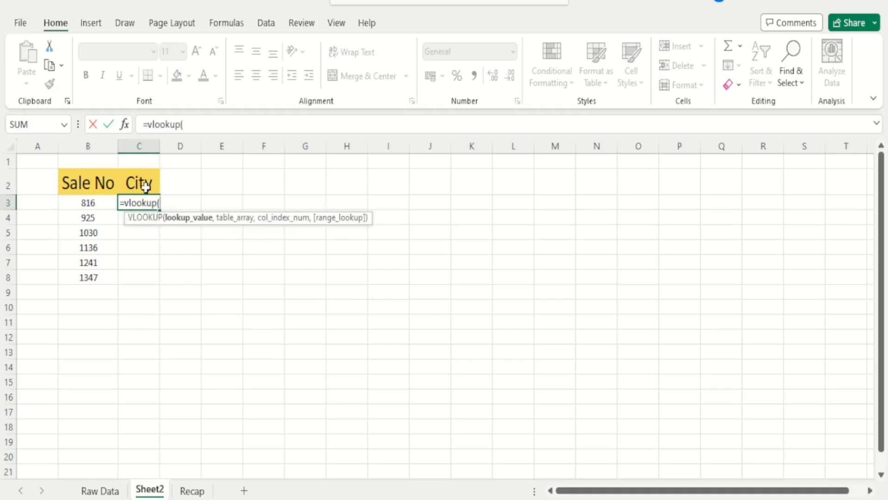
key(Left)
text(,)
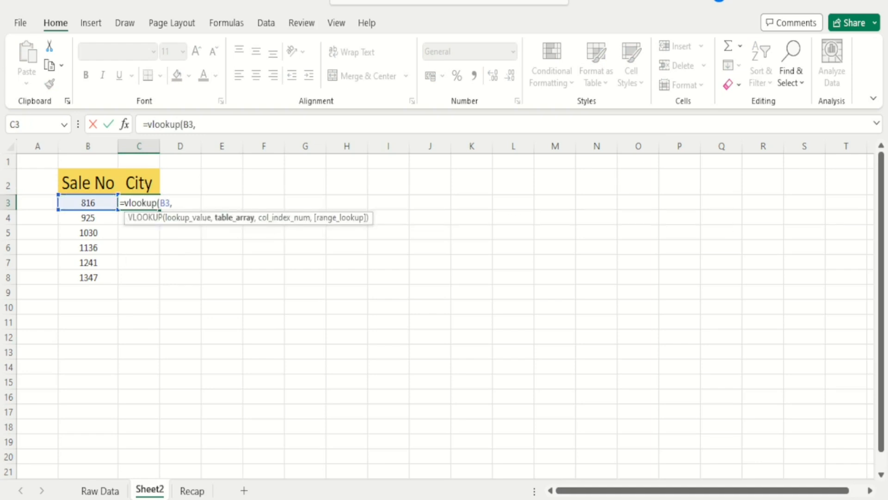
Step: Complete the VLOOKUP in C3 of Sheet2 with table array 'Raw Data'!A2:G10, column index 3 and exact match 0
click(100, 491)
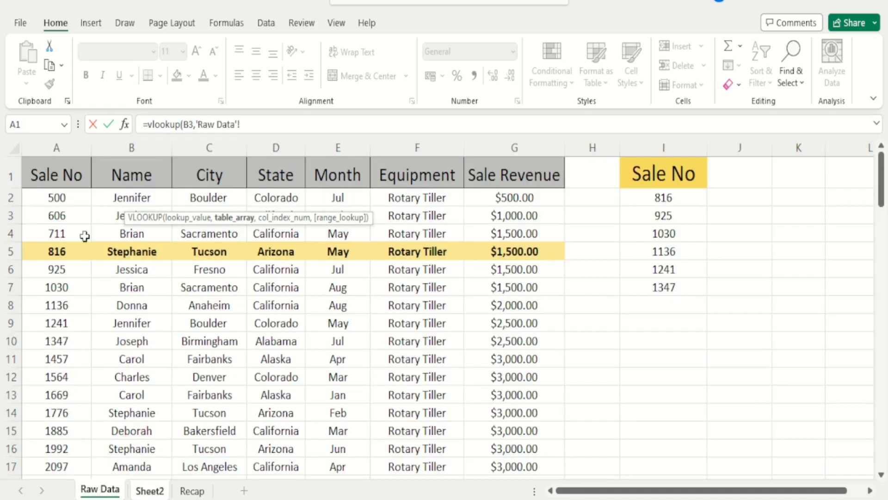
click(43, 198)
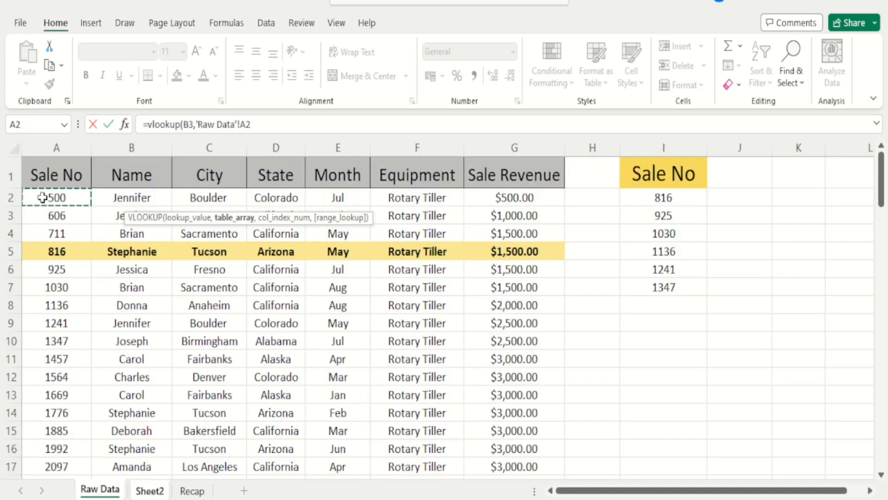
drag(43, 197, 562, 350)
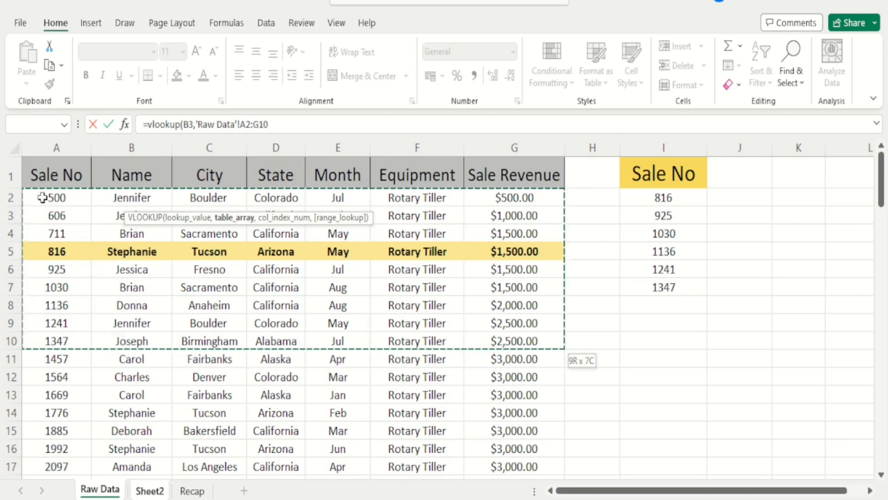
text(,3)
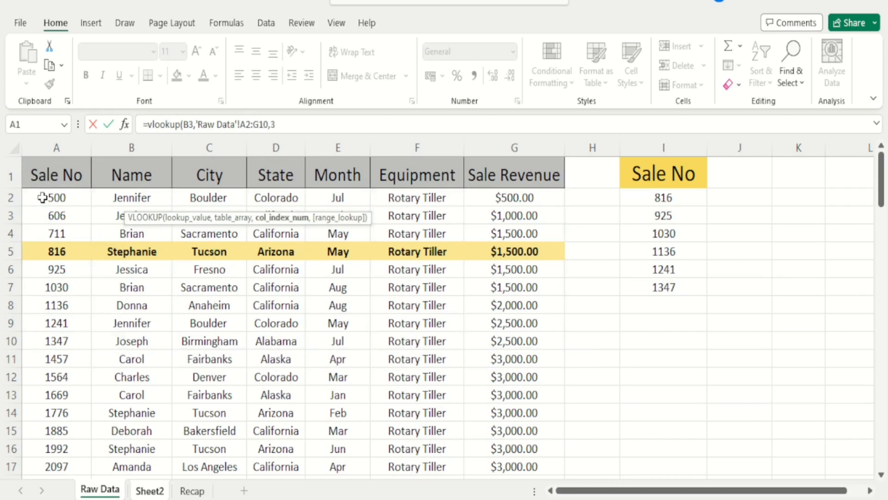
text(,0))
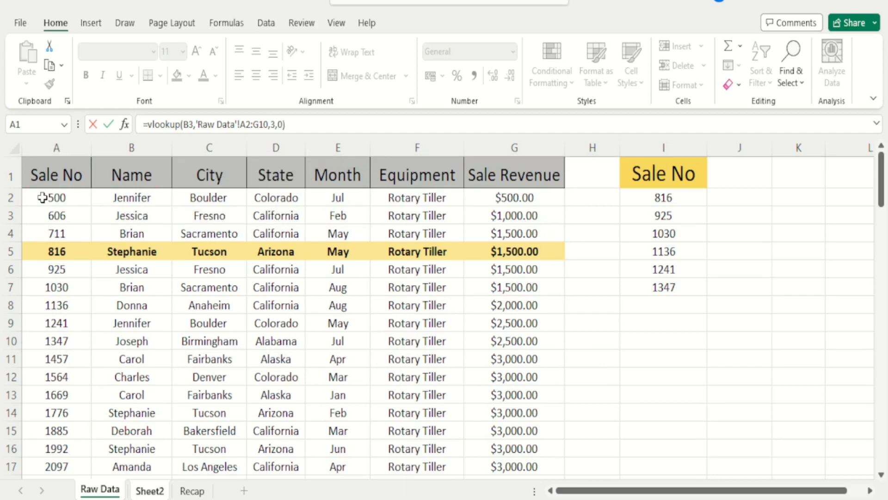
key(Return)
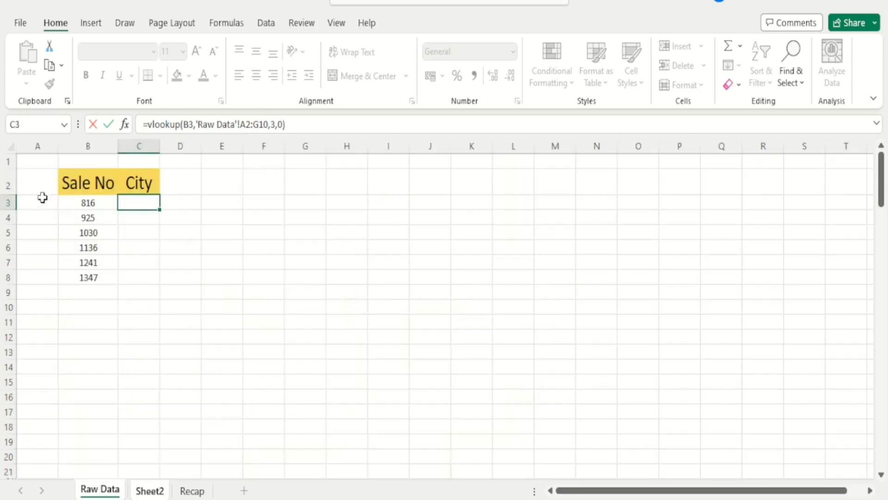
key(Up)
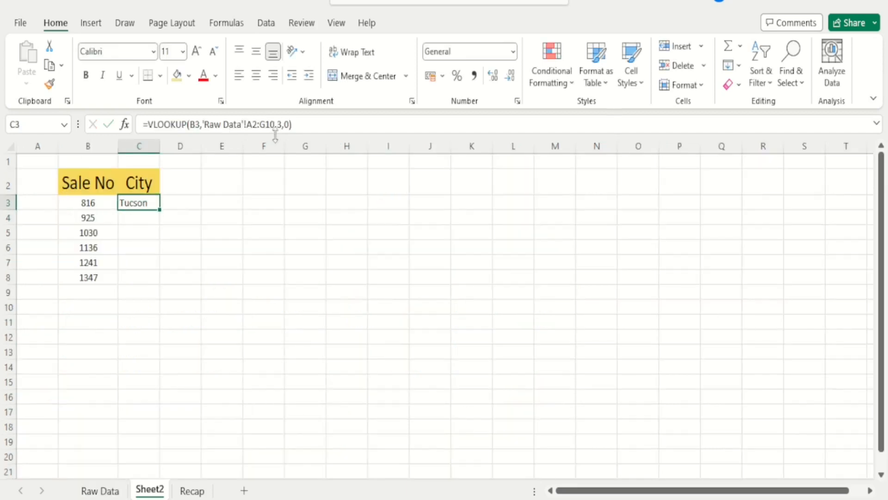
Step: Try to make the A2 reference in C3's lookup range absolute
click(255, 127)
double_click(255, 125)
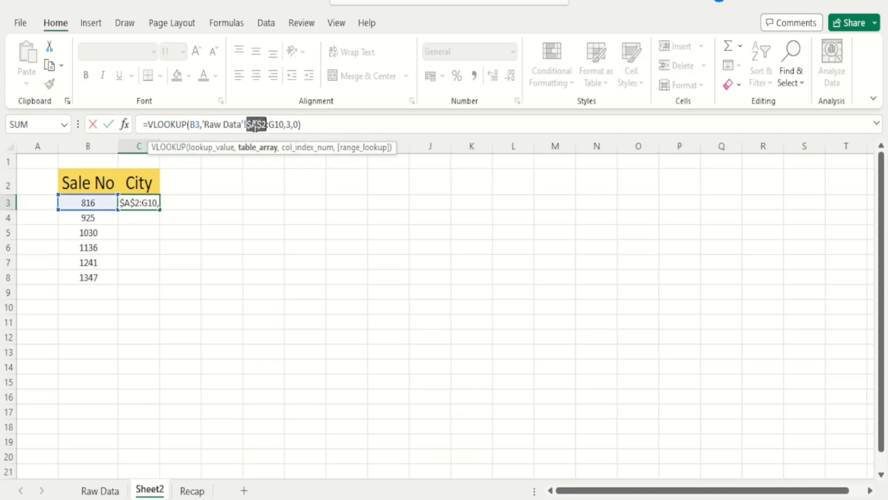
key(F4)
key(F4)
key(Return)
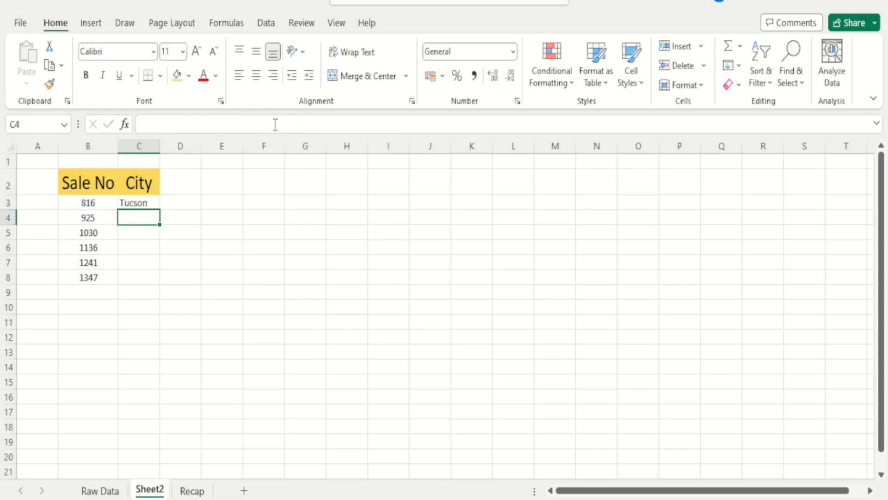
key(Up)
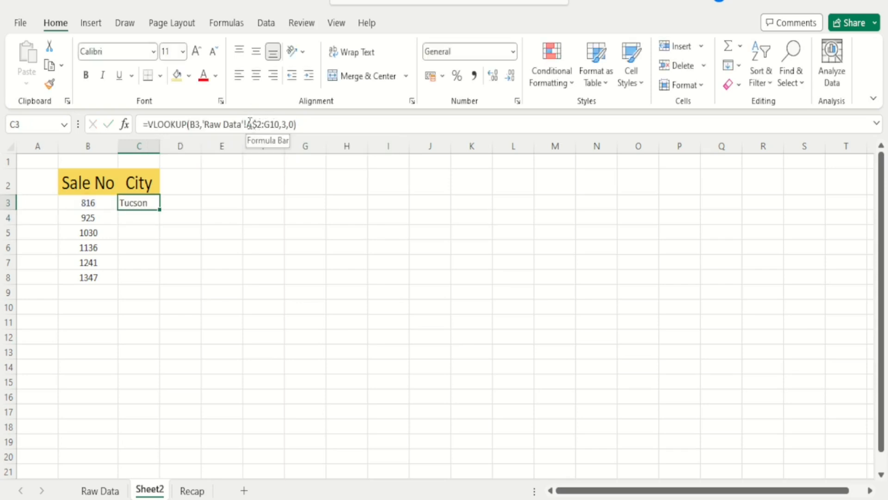
Step: Make the lookup range in C3's formula fully absolute as $A$2:$G$10
click(250, 124)
key(F4)
key(F4)
key(F4)
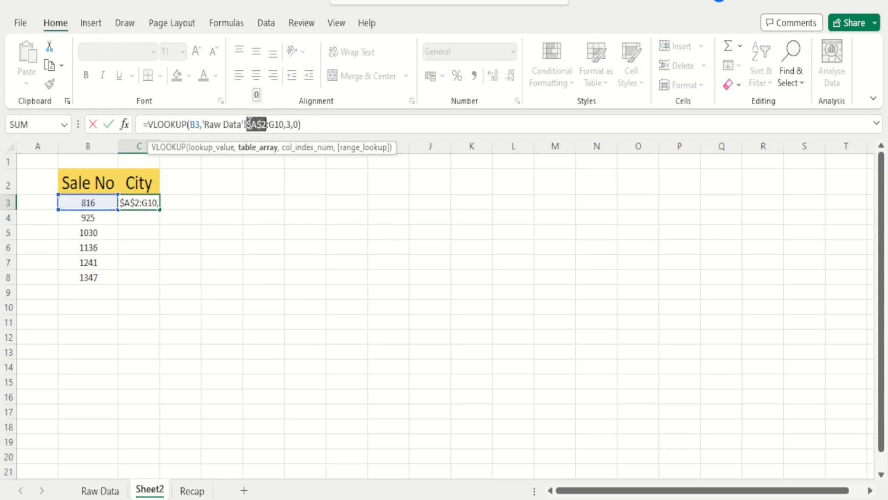
click(276, 128)
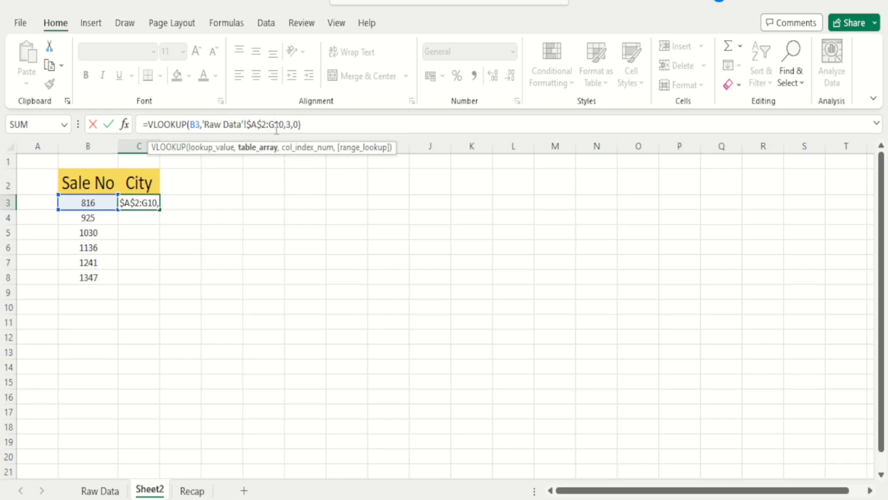
double_click(276, 128)
key(F4)
key(ctrl+Return)
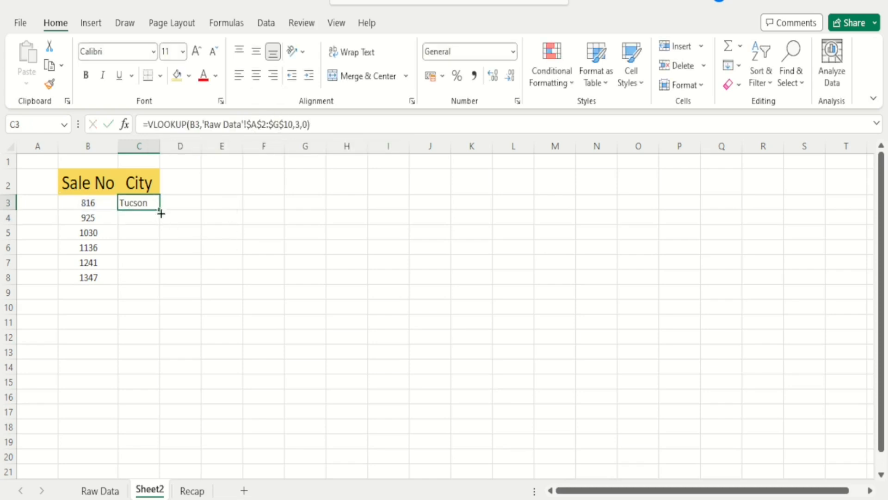
Step: Fill the C3 formula down to C8 and widen column C to fit the city names
drag(160, 211, 153, 288)
drag(160, 146, 204, 147)
click(308, 240)
Step: Center the contents of the Sale No and City table, B2:C8
drag(87, 193, 176, 278)
click(239, 74)
click(256, 75)
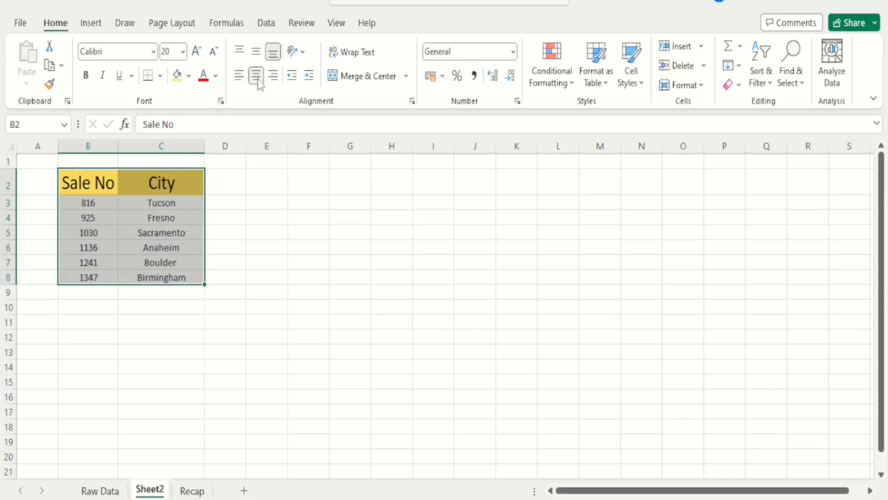
click(314, 250)
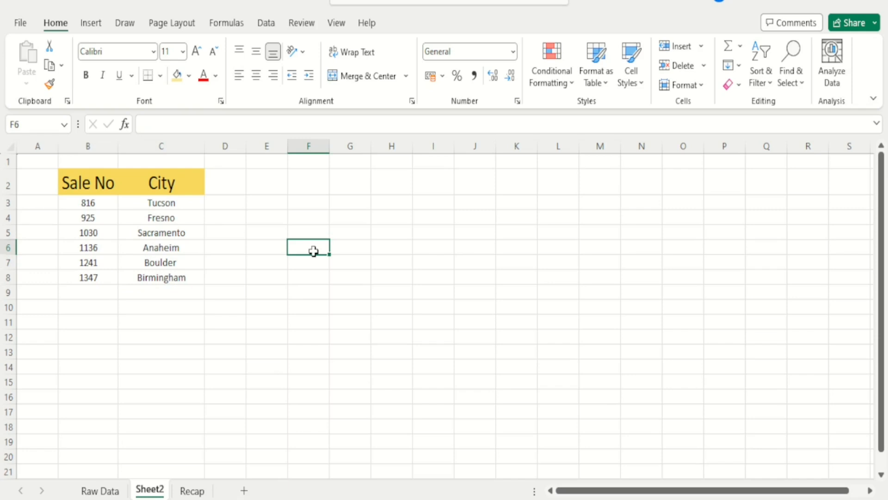
click(178, 202)
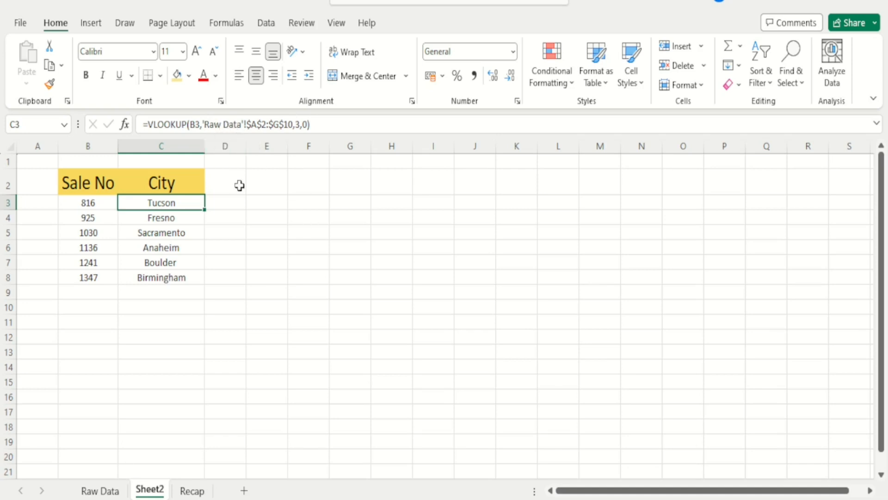
key(Down)
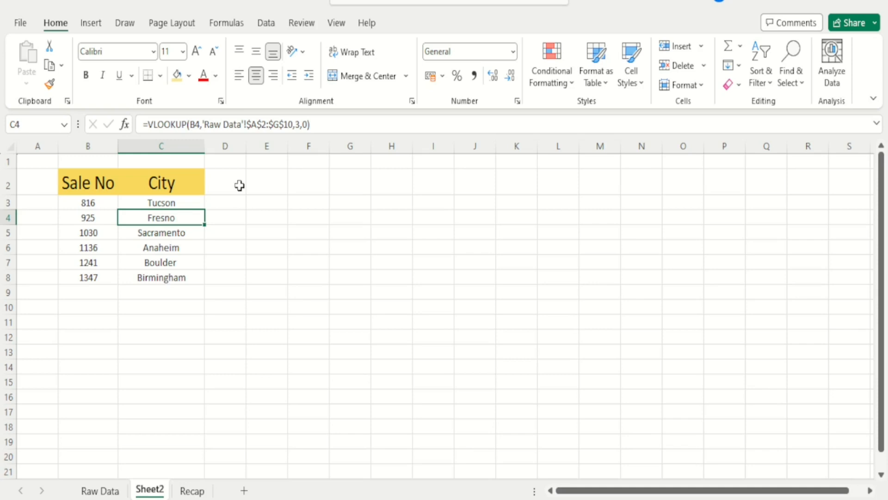
key(Up)
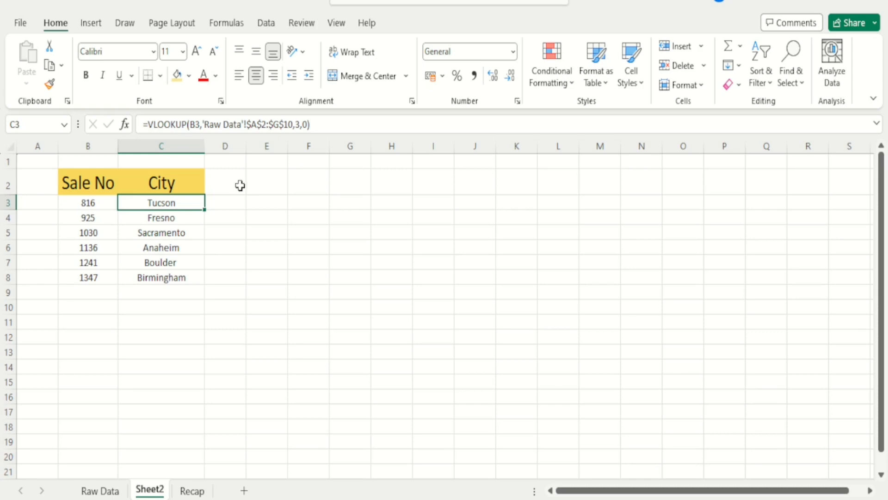
click(100, 491)
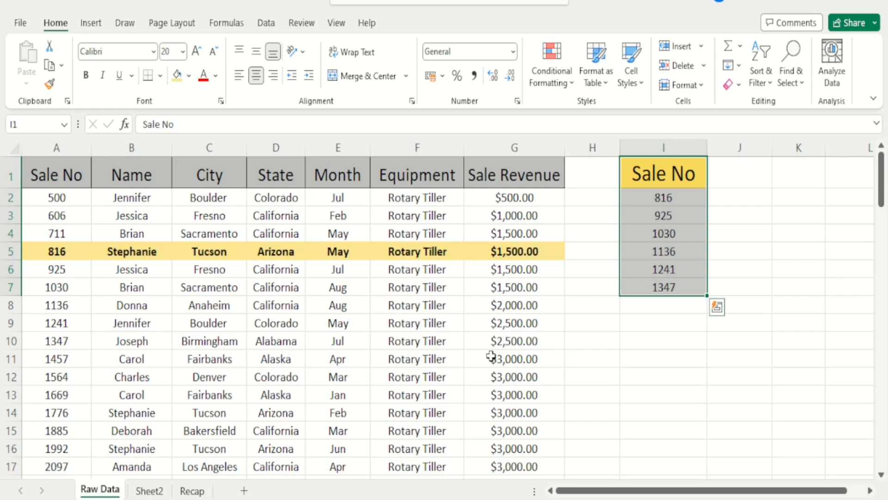
click(157, 494)
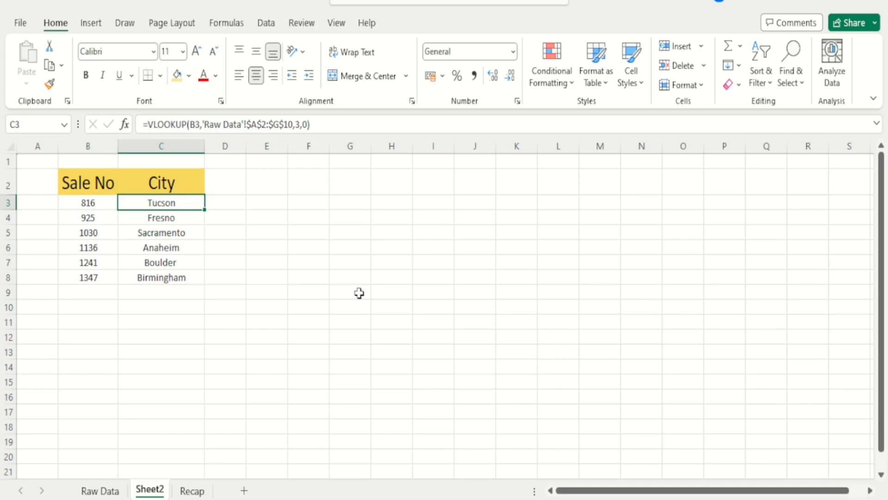
Step: Open the Raw Data sheet and go to the Sale No header in A1
click(122, 492)
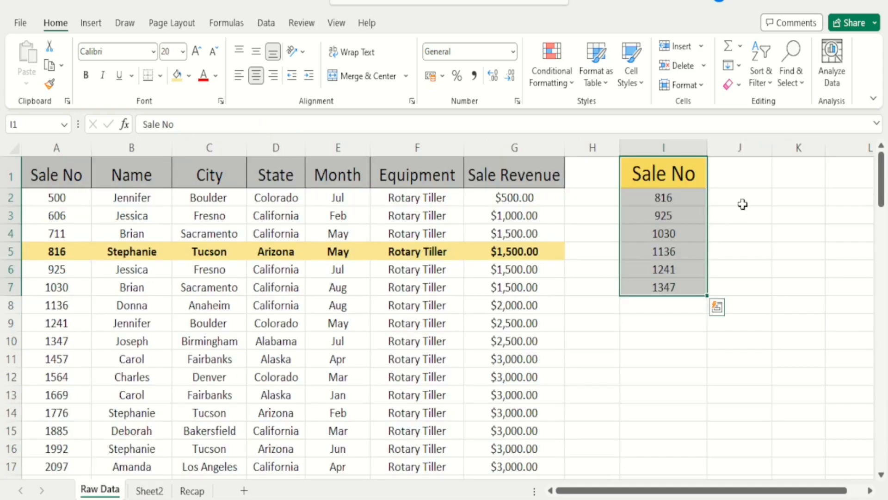
click(743, 203)
key(Left)
key(Left)
key(Left)
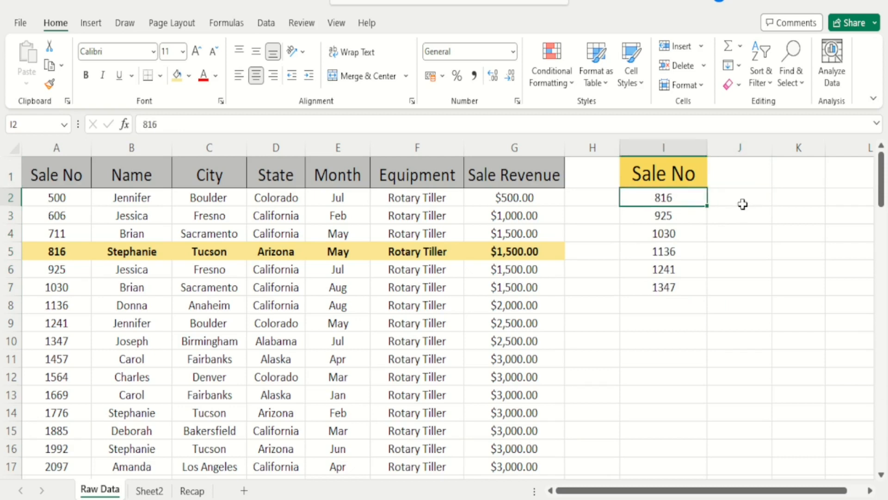
key(Up)
key(shift+Left)
key(shift+Left)
key(shift+Left)
key(shift+Left)
key(shift+Left)
key(shift+Left)
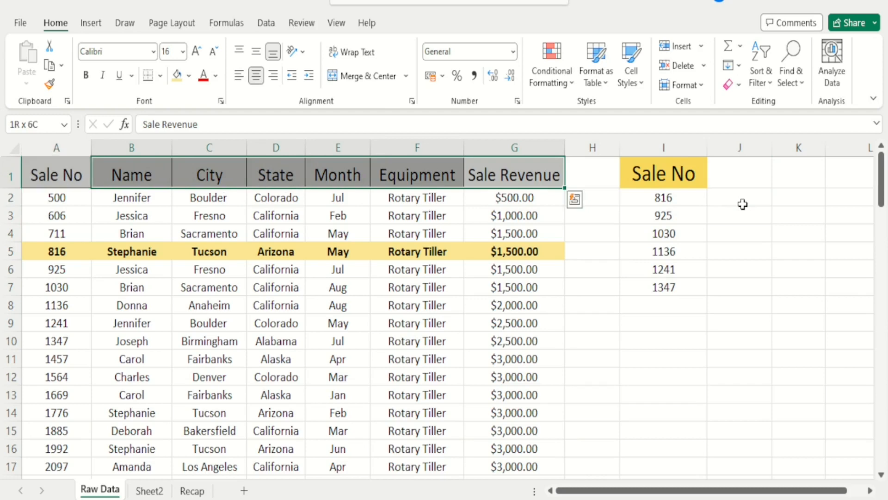
key(Left)
key(Left)
key(Left)
key(Left)
key(Left)
key(Left)
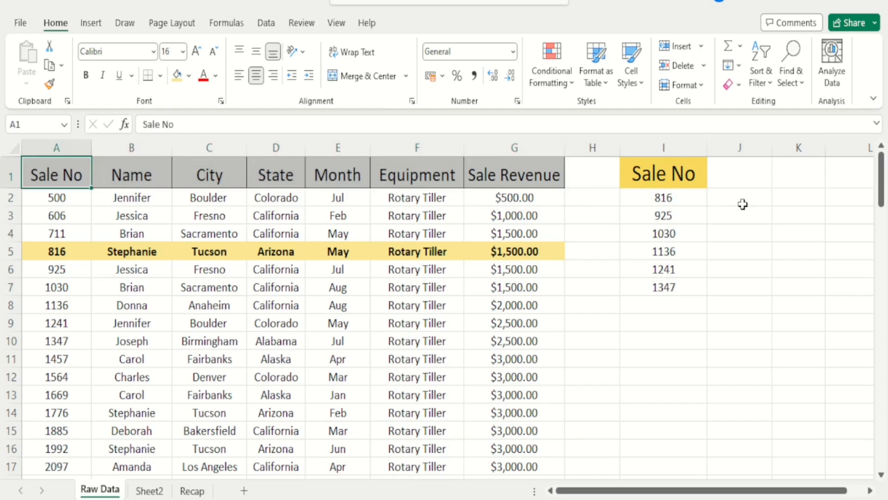
key(shift+Right)
key(shift+Right)
key(shift+Right)
key(shift+Right)
key(shift+Right)
key(shift+Right)
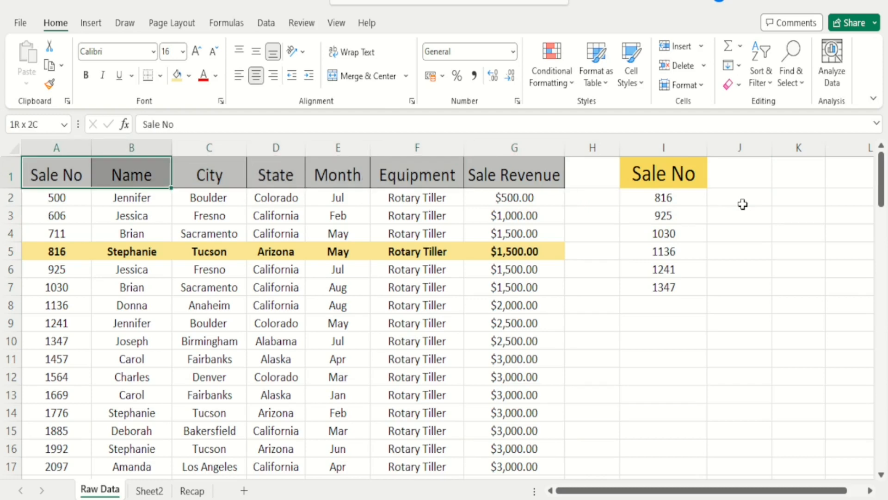
key(ctrl+shift+Down)
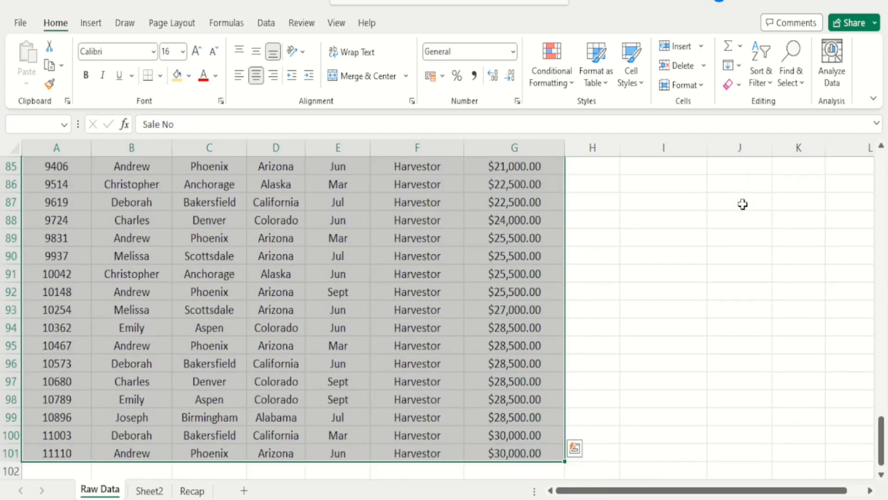
key(ctrl+Home)
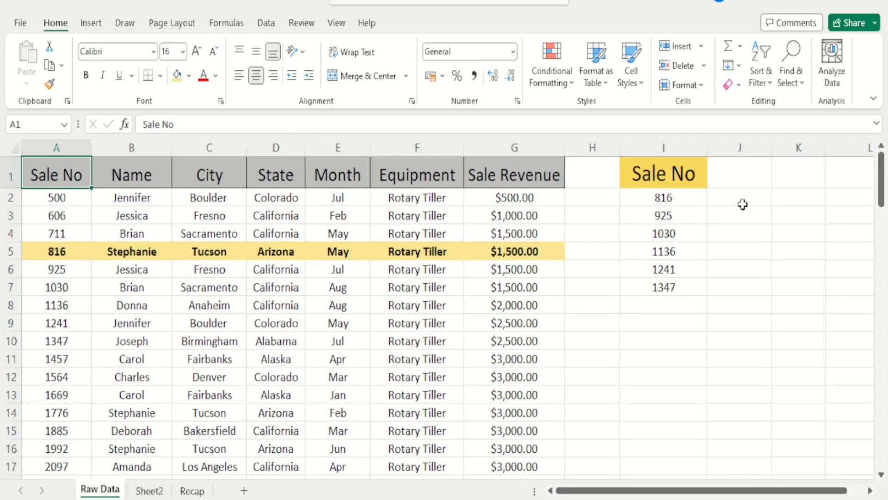
key(Right)
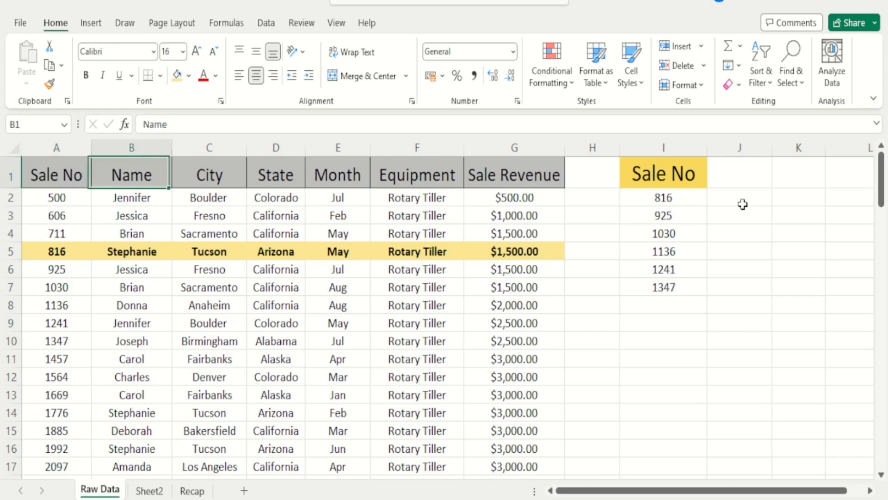
key(Left)
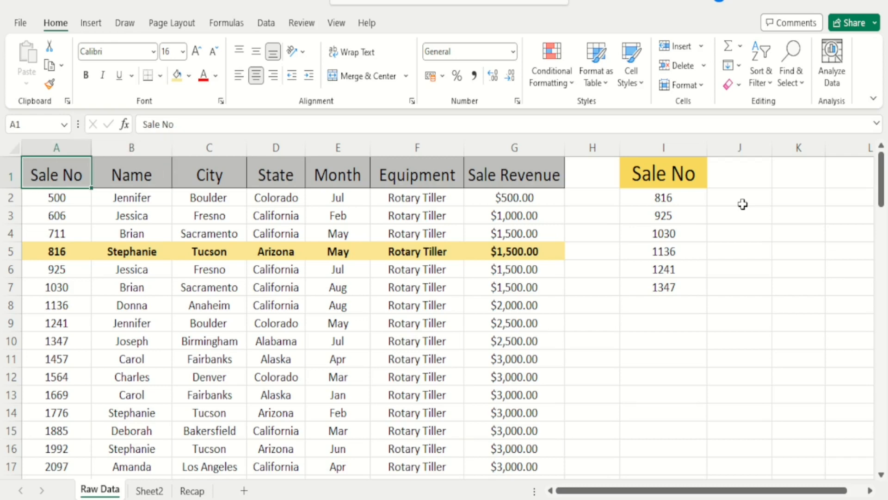
key(Down)
key(Up)
Step: Name the whole sales table with its headers, A1:G101, as Agri_Sales_Table, leaving only A1 selected
key(shift+Right)
key(shift+Right)
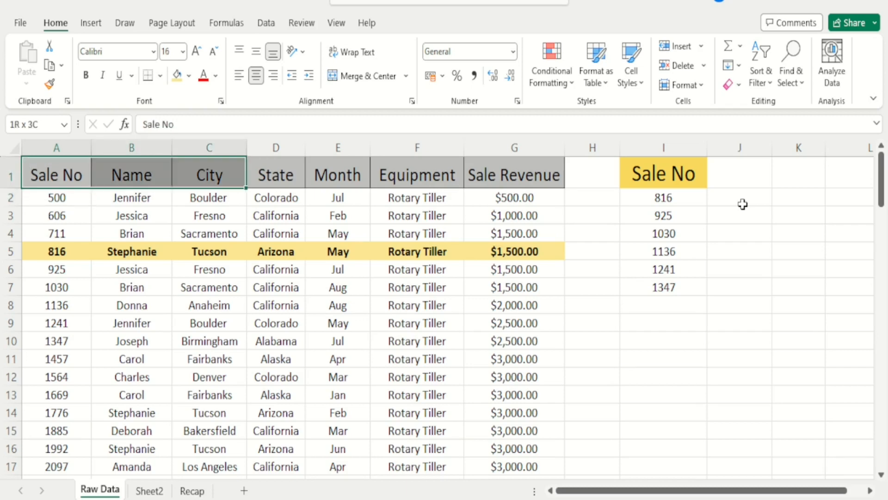
key(shift+Right)
key(shift+Right)
key(shift+Right)
key(shift+Right)
key(ctrl+shift+Down)
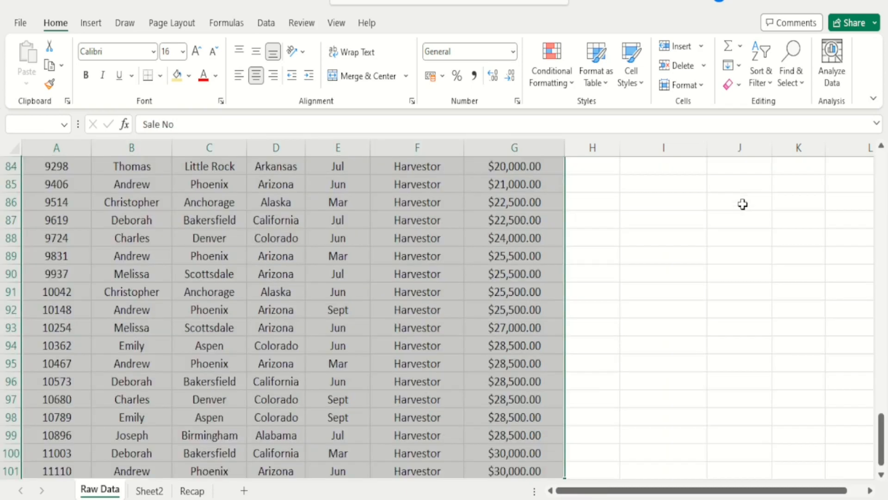
key(shift+Up)
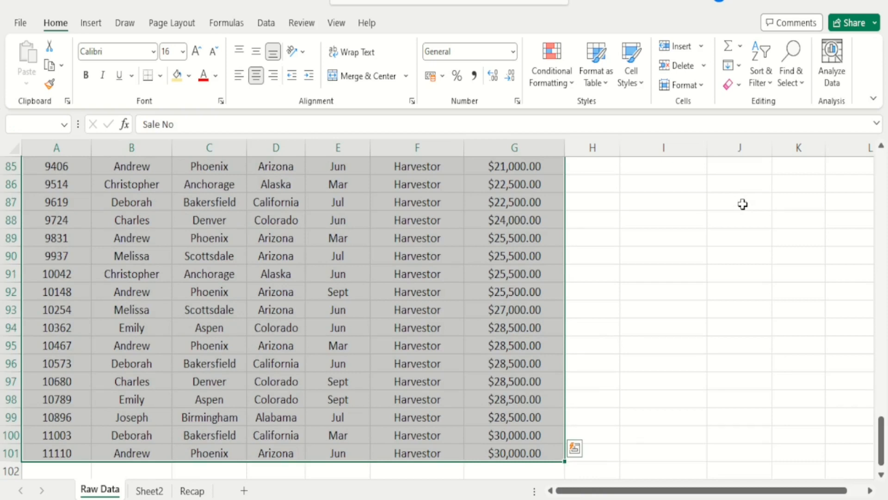
click(41, 125)
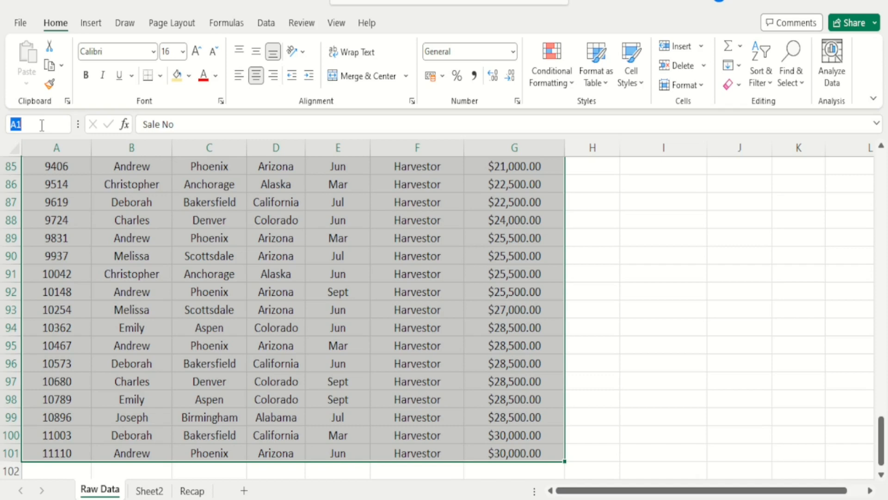
key(BackSpace)
text(Agri)
text(_)
text(Sales)
text(_Tab)
text(le)
key(Return)
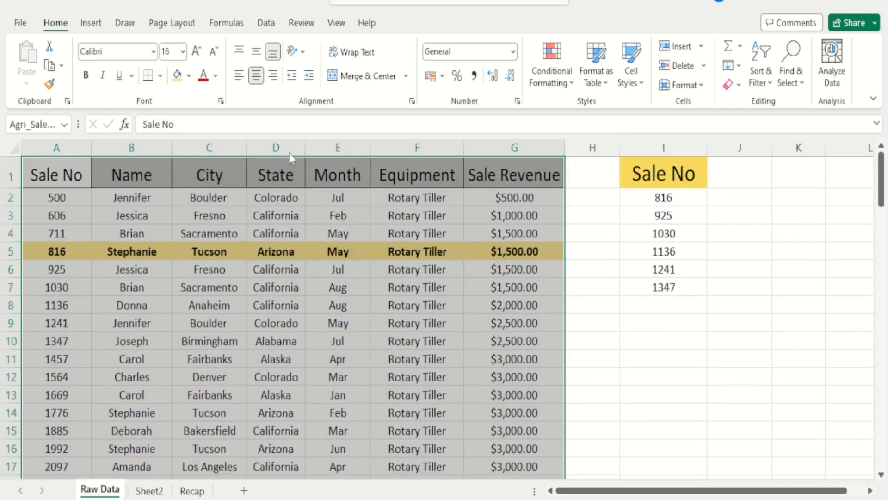
click(158, 185)
click(46, 167)
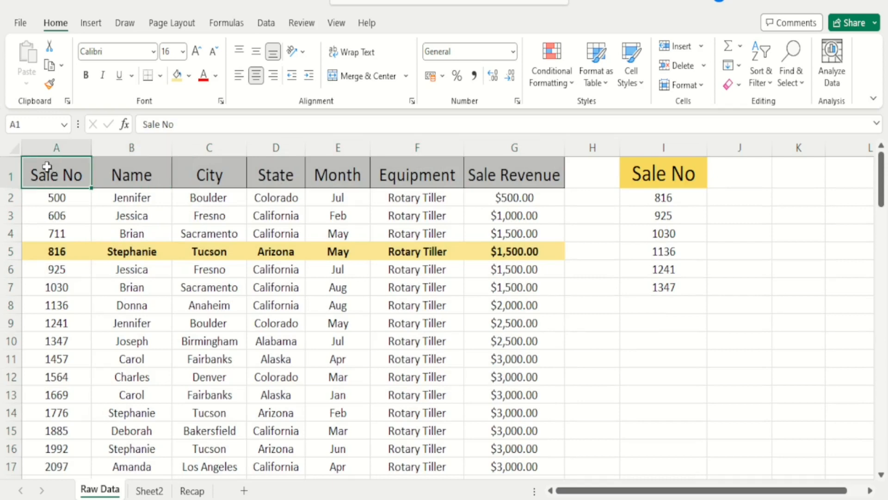
Step: Go to J2, the empty cell beside the first number in the separate Sale No list
key(Right)
key(Right)
key(Right)
key(Right)
key(Right)
key(Right)
key(Right)
key(Right)
key(Right)
key(Right)
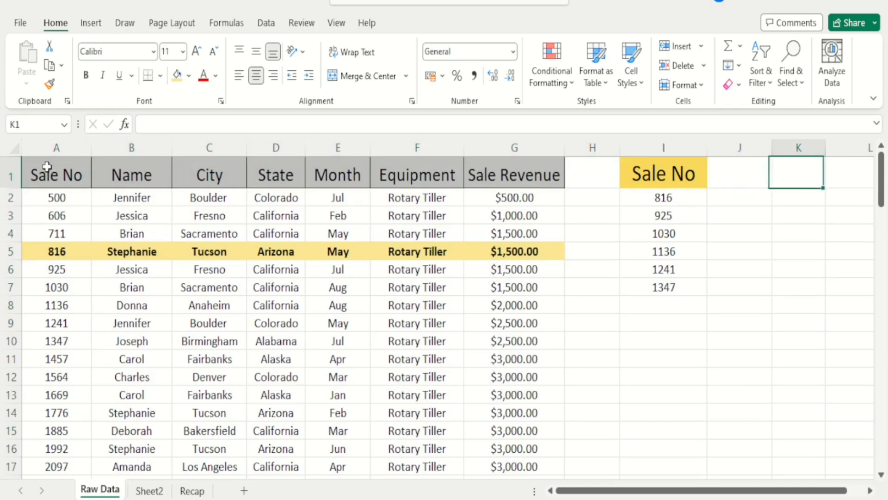
key(Left)
key(Left)
key(Down)
key(Down)
key(Up)
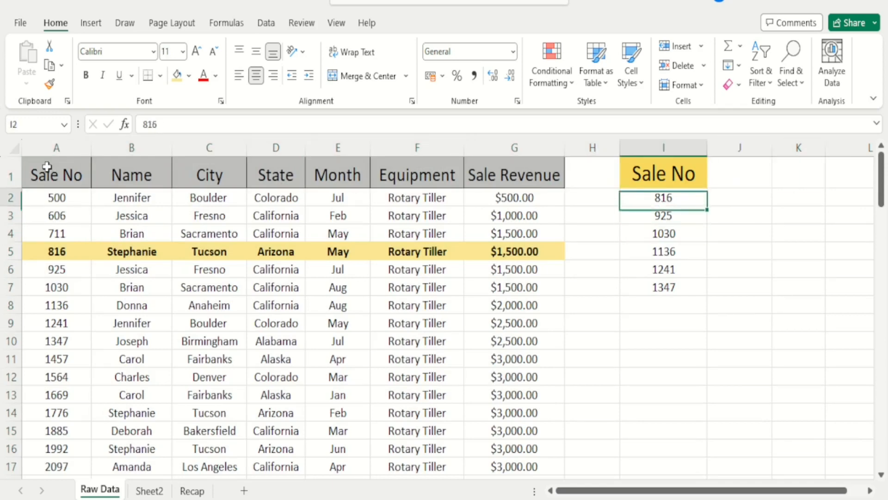
key(Up)
key(Down)
key(Down)
key(Up)
key(Up)
key(Right)
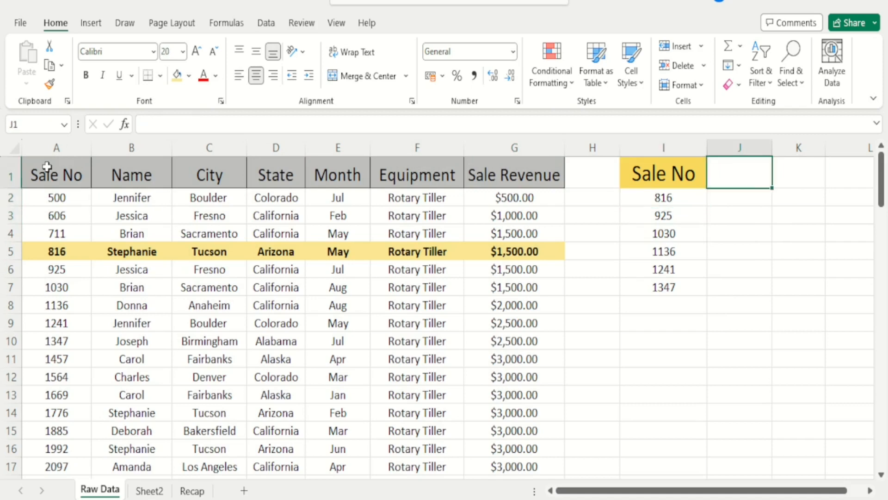
key(Down)
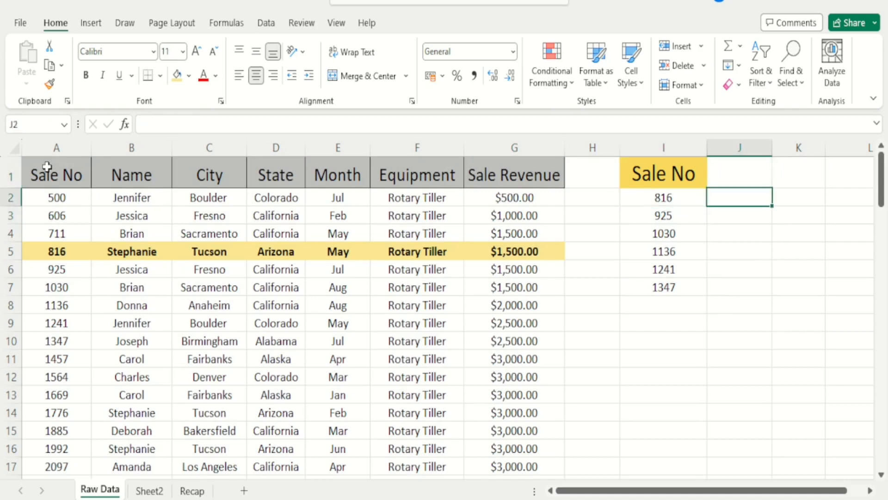
Step: Begin a VLOOKUP formula in J2 that uses the sale number in I2 as the lookup value
text(=vlloku)
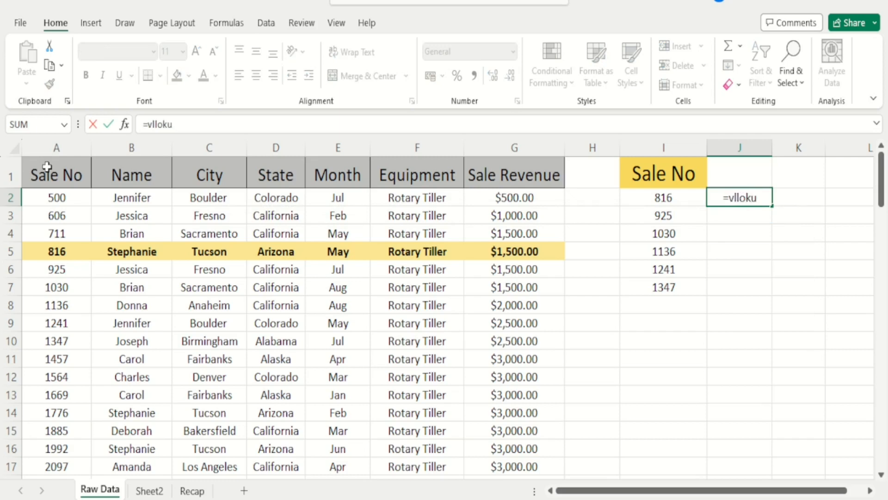
text(p()
key(BackSpace)
key(BackSpace)
key(BackSpace)
key(BackSpace)
key(BackSpace)
key(BackSpace)
text(ooku)
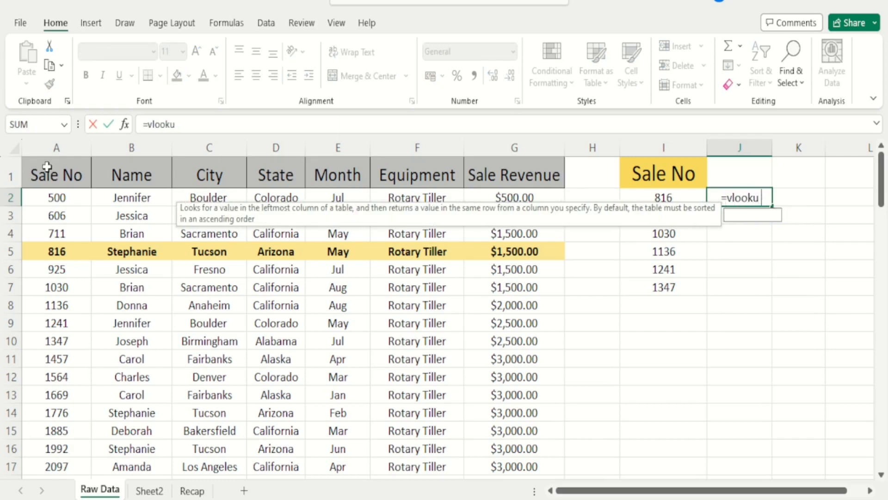
text(p()
key(Left)
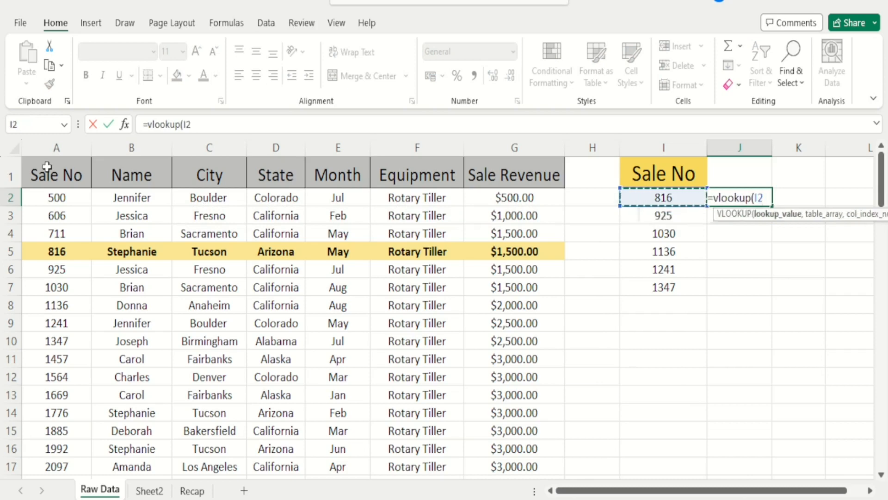
Step: Use the named range Agri_Sales_Table as the table array of the VLOOKUP in J2
text(,)
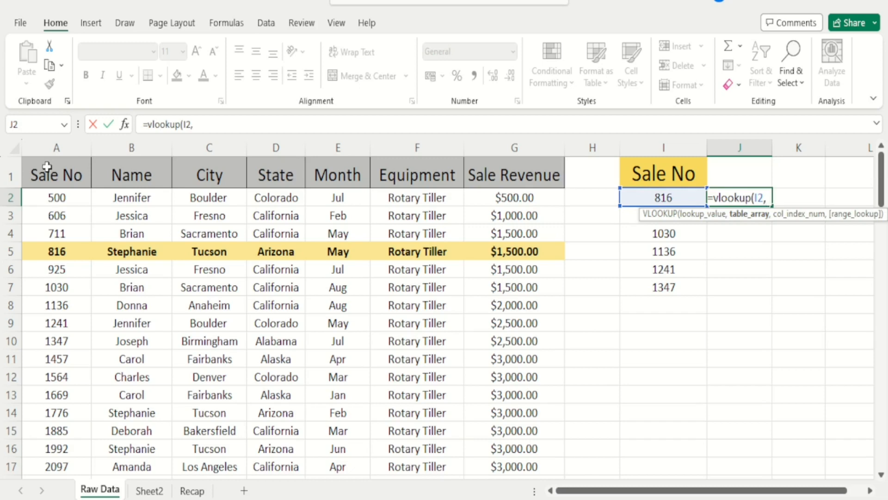
text(A)
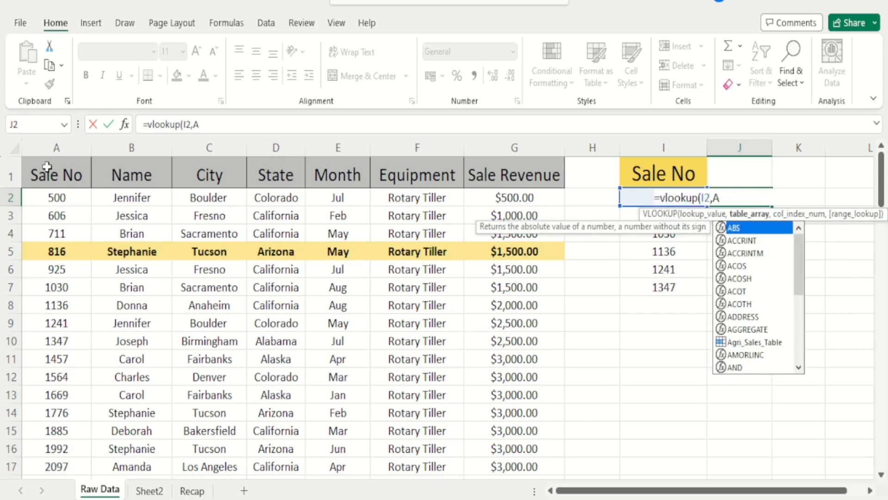
text(gr)
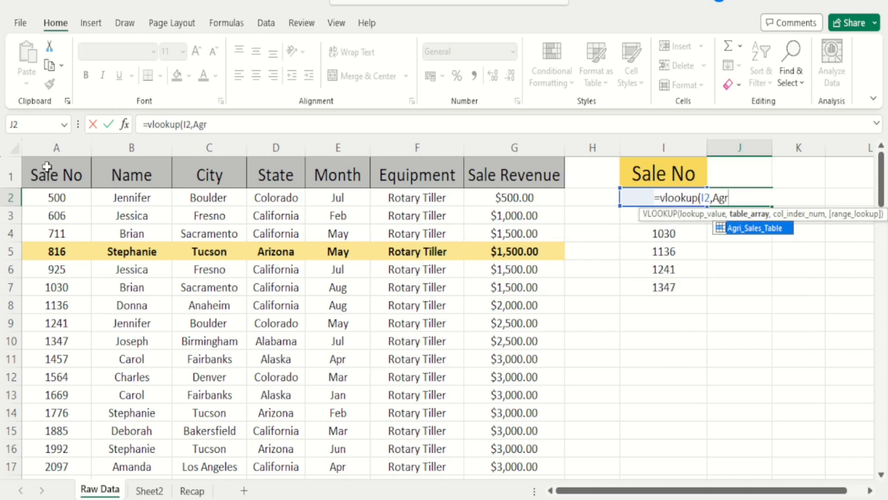
text(i)
key(BackSpace)
key(BackSpace)
key(BackSpace)
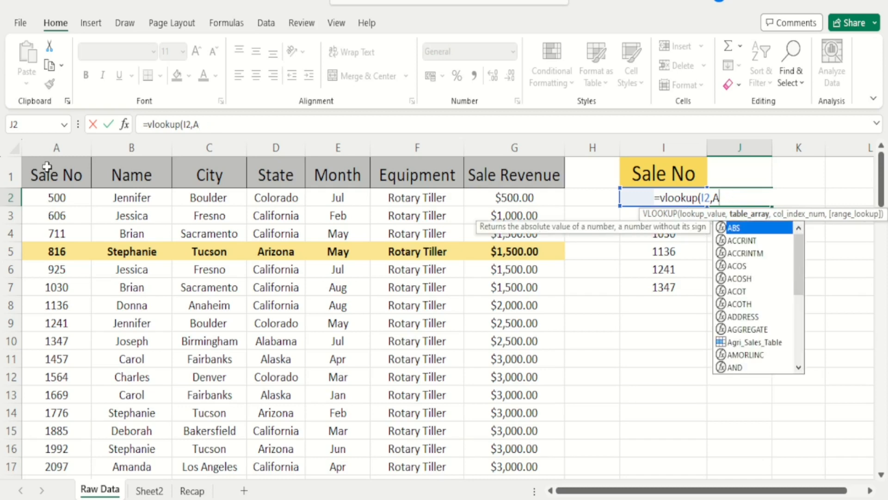
text(gri)
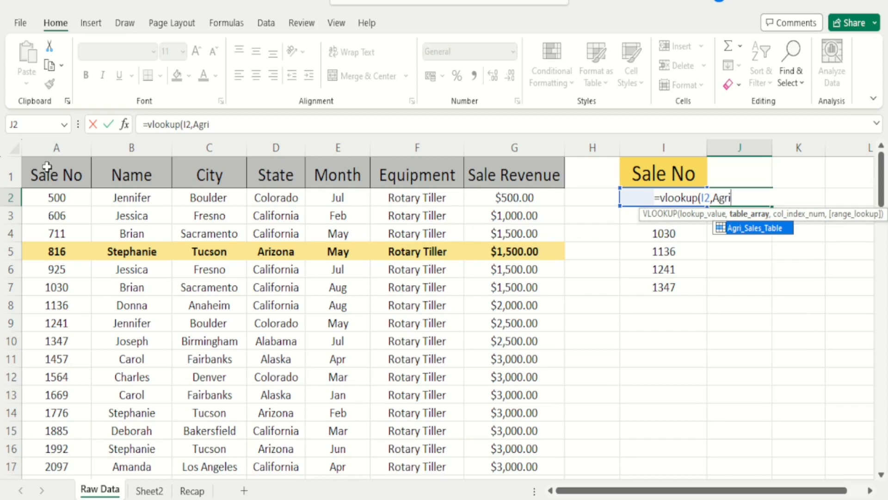
click(763, 237)
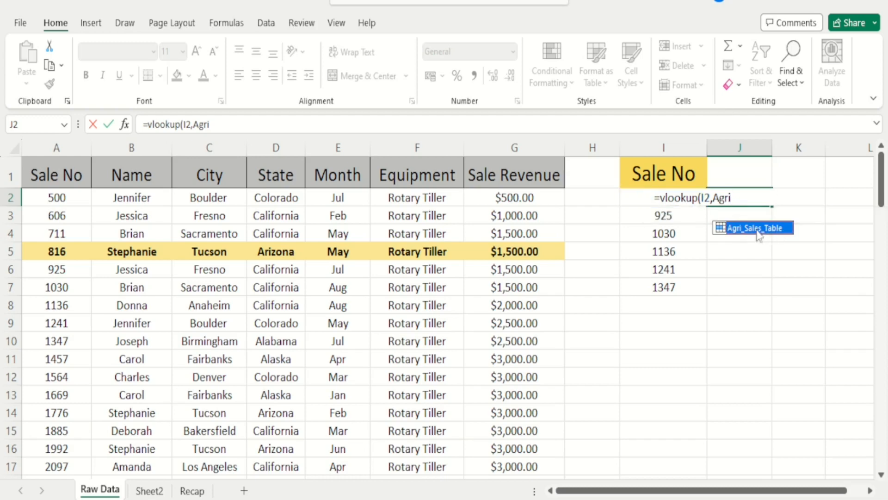
double_click(750, 228)
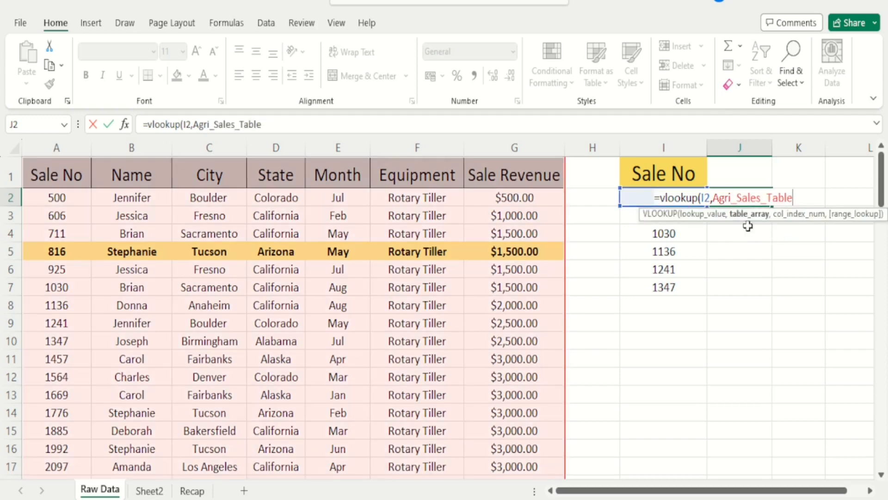
Step: Finish the VLOOKUP in J2 with column index 3 and range lookup 0
text(,)
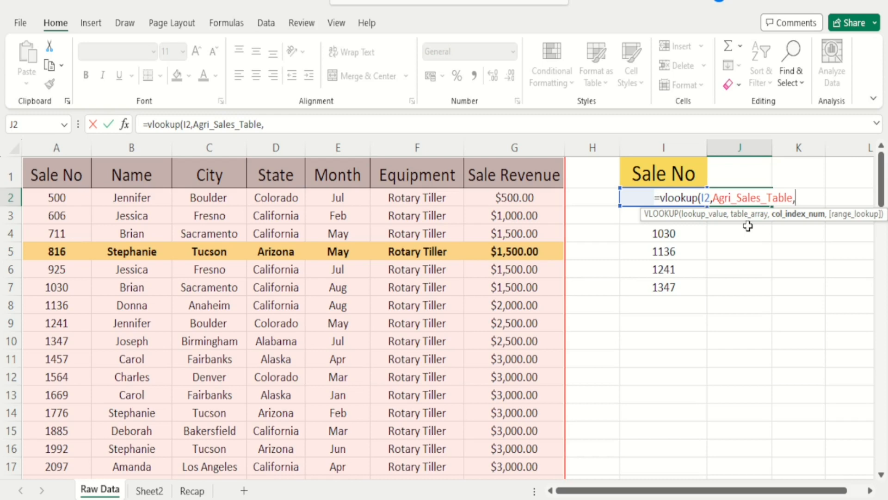
text(3,0)
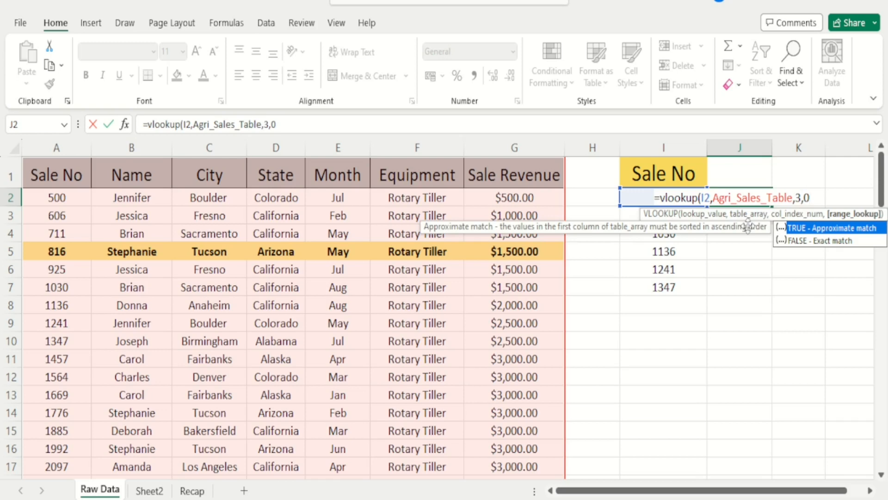
text())
key(Return)
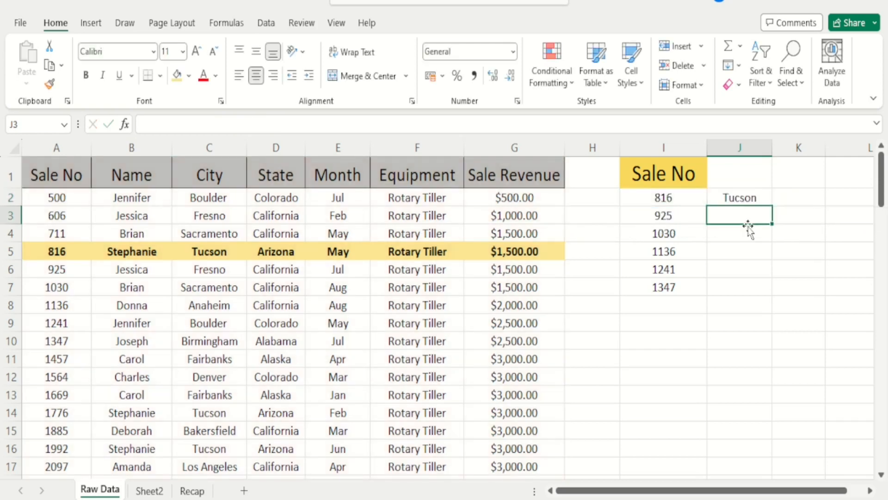
Step: Fill the J2 formula down to J7 to return the city for every listed sale number, then deselect the range
key(Up)
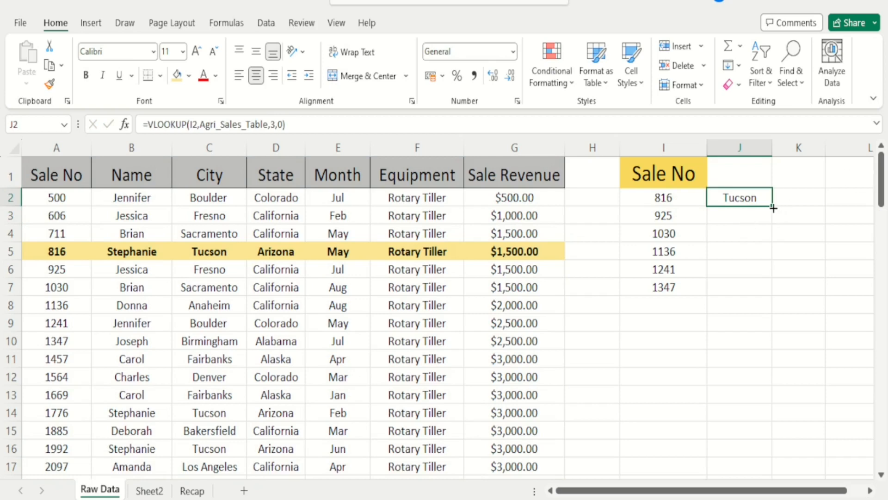
drag(773, 208, 763, 296)
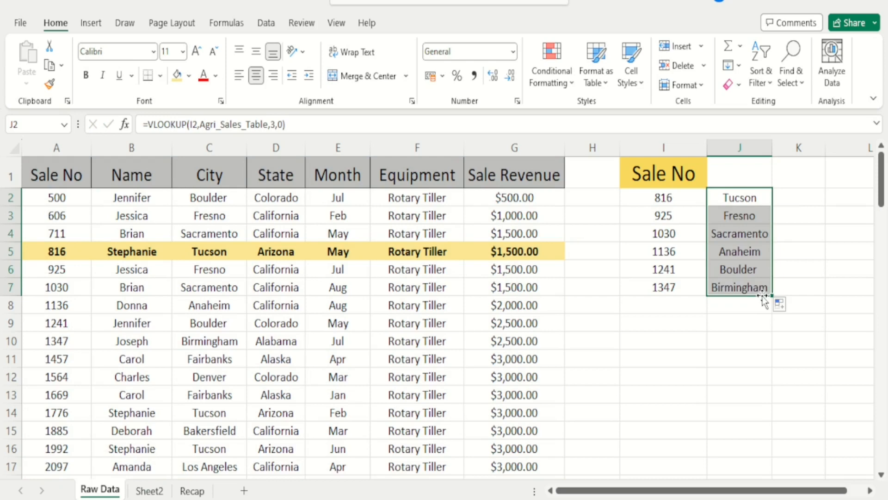
key(Up)
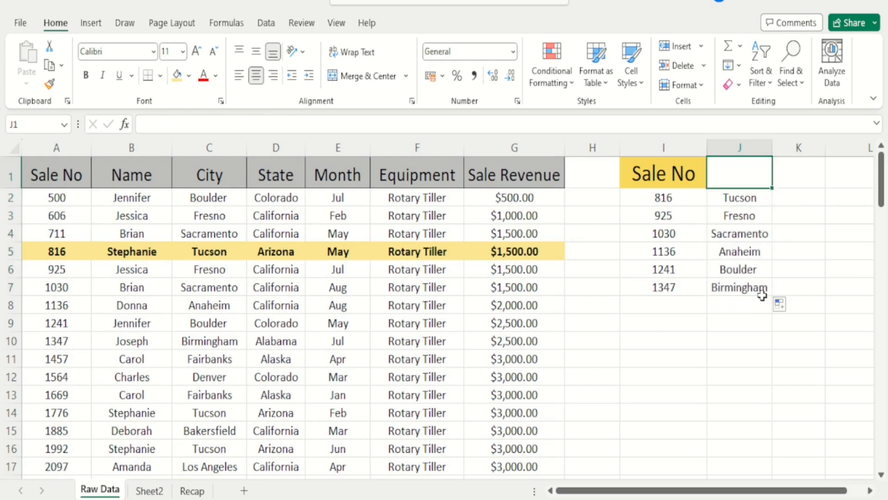
click(792, 373)
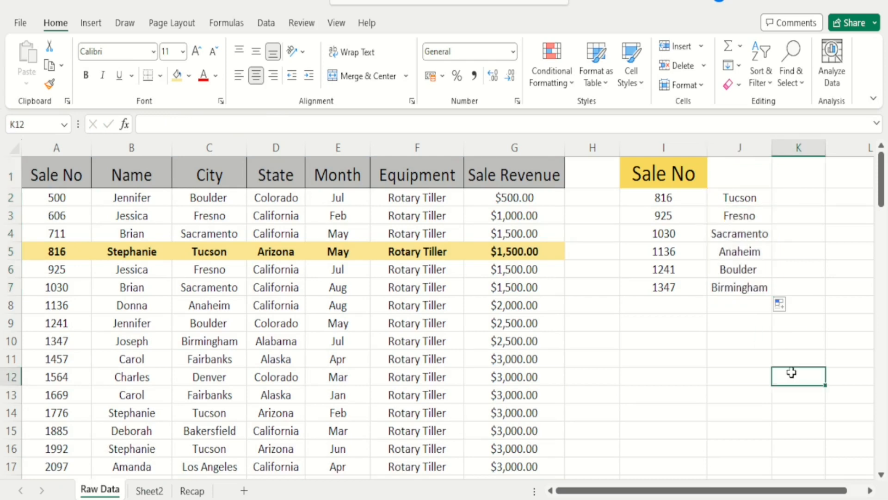
Step: Clear the city lookup formulas from J2:J7
click(747, 198)
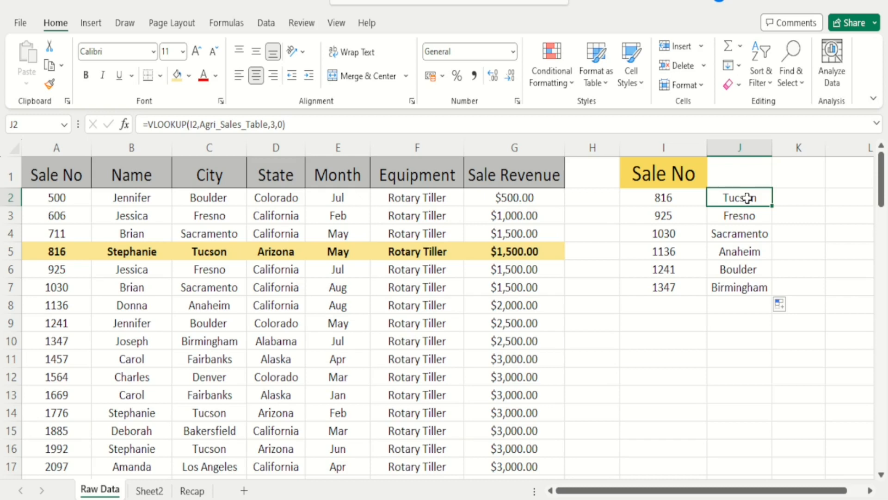
key(ctrl+shift+Down)
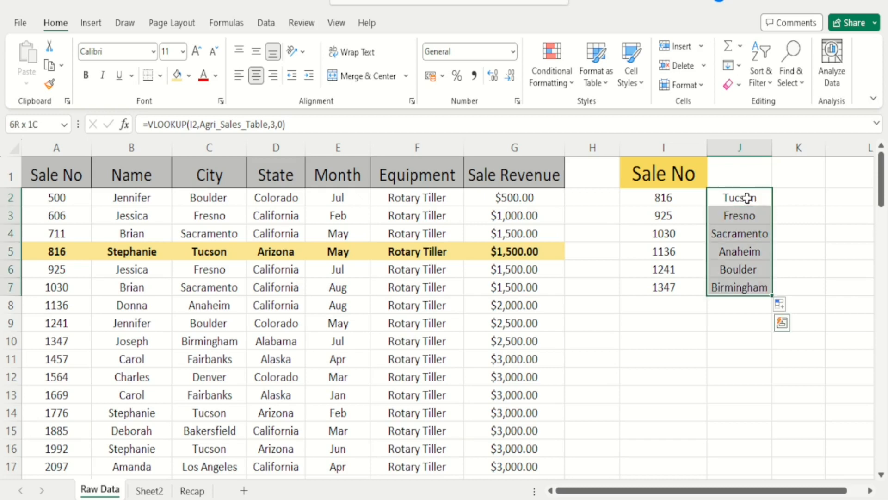
key(Delete)
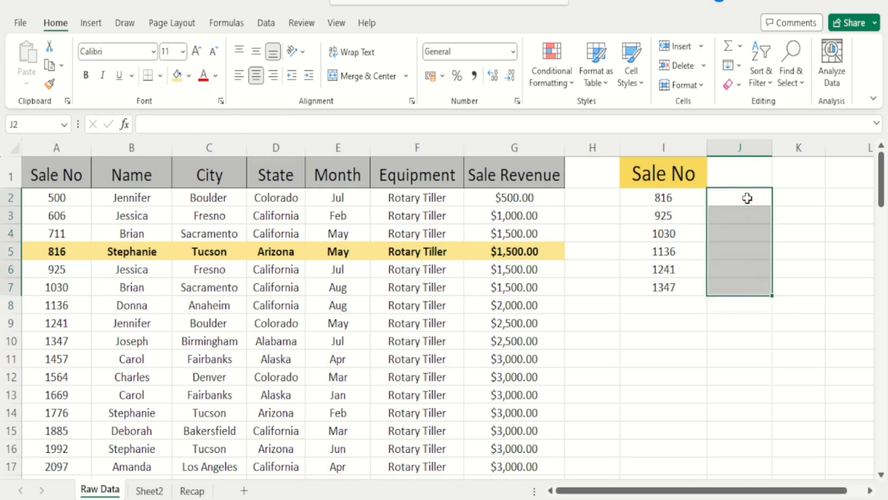
Step: Start a new VLOOKUP formula in J2 with I2 as the lookup value
key(Left)
click(747, 198)
text(=vl)
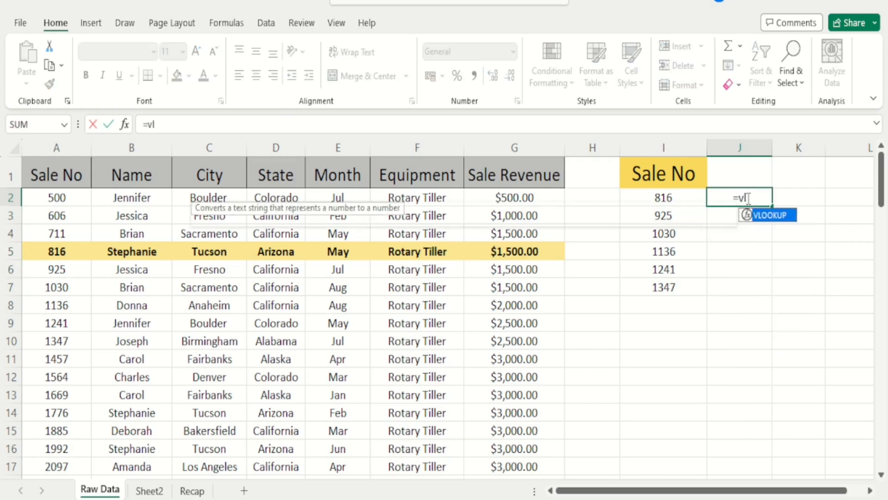
text(looku)
key(BackSpace)
key(BackSpace)
key(BackSpace)
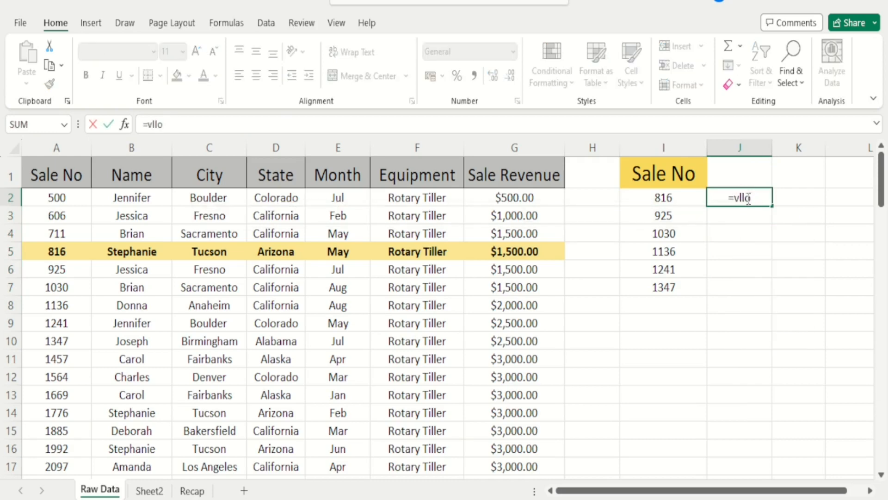
key(BackSpace)
key(BackSpace)
key(BackSpace)
text(ookup)
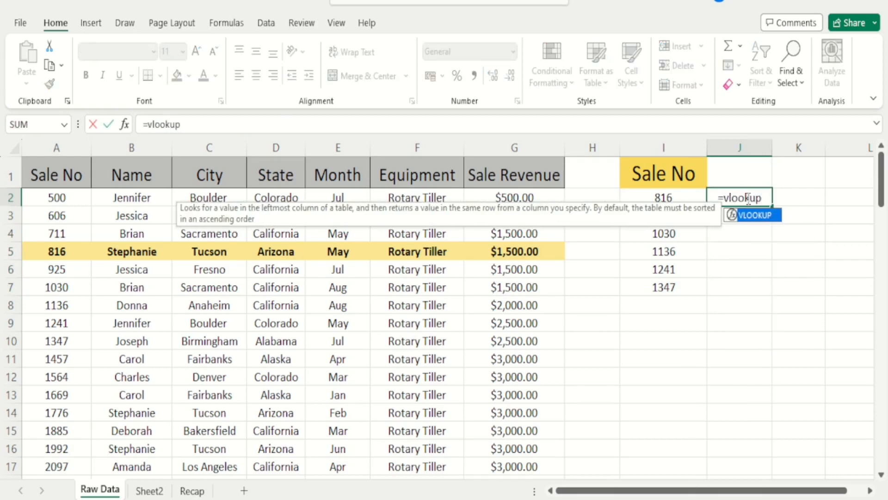
text(()
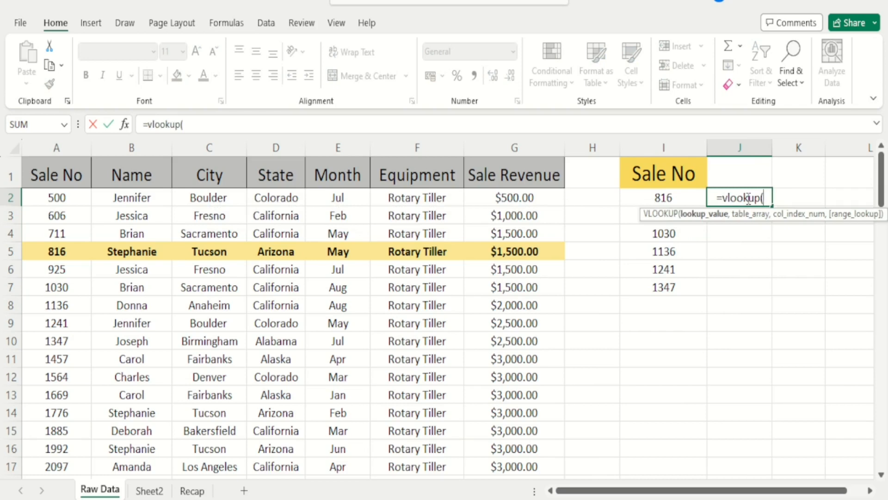
click(676, 197)
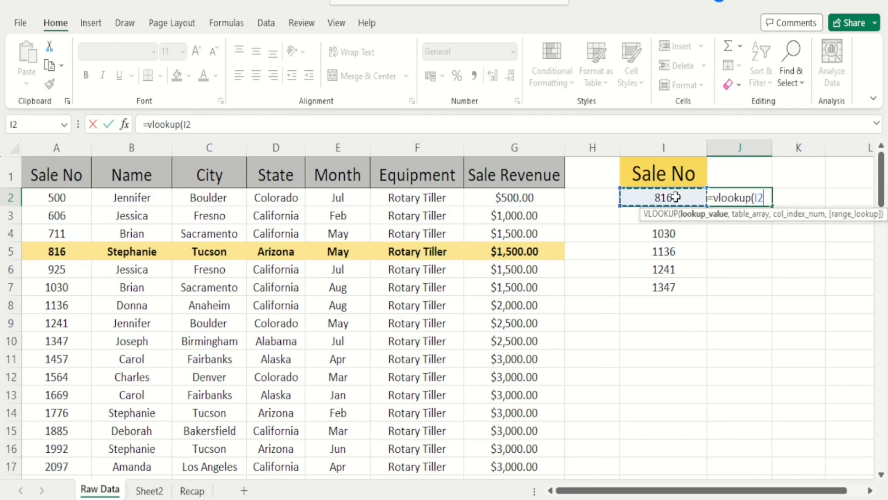
text(,)
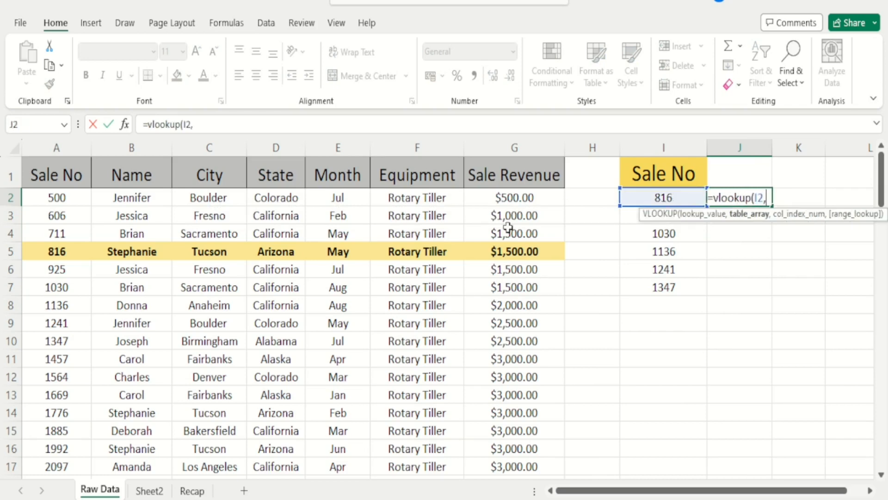
Step: Set the table array of the J2 formula to the unlocked cell range A2:G7
click(45, 198)
key(shift+Right)
key(shift+Right)
key(shift+Right)
key(shift+Right)
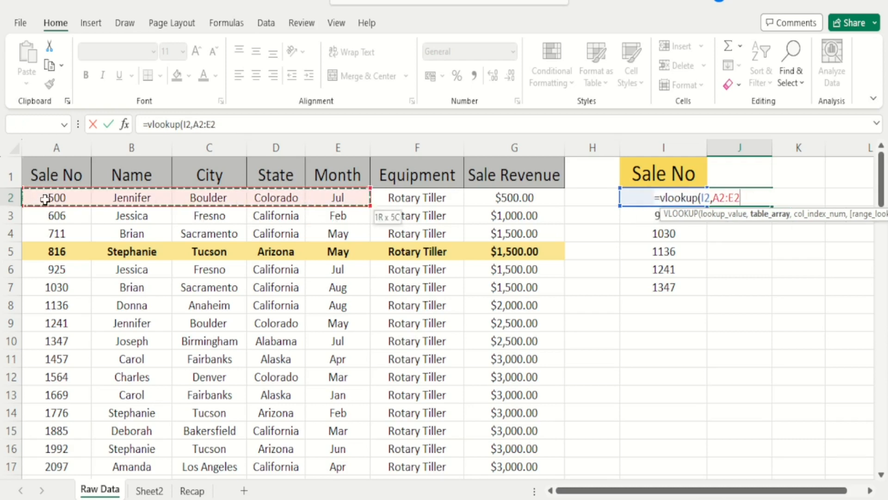
key(shift+Right)
key(shift+Right)
key(shift+Down)
key(shift+Down)
key(shift+Down)
key(shift+Down)
key(shift+Down)
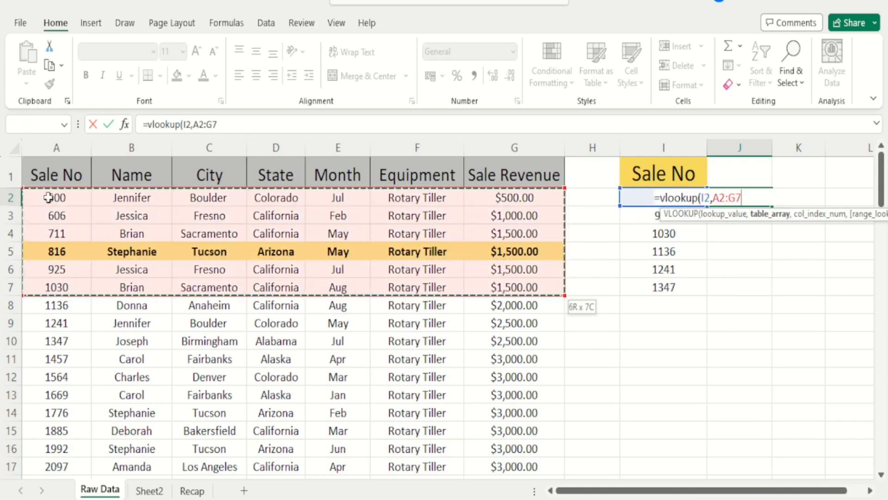
Step: Extend the J2 formula with column index 3 and try 0, followed by 1, as the range lookup argument
click(306, 124)
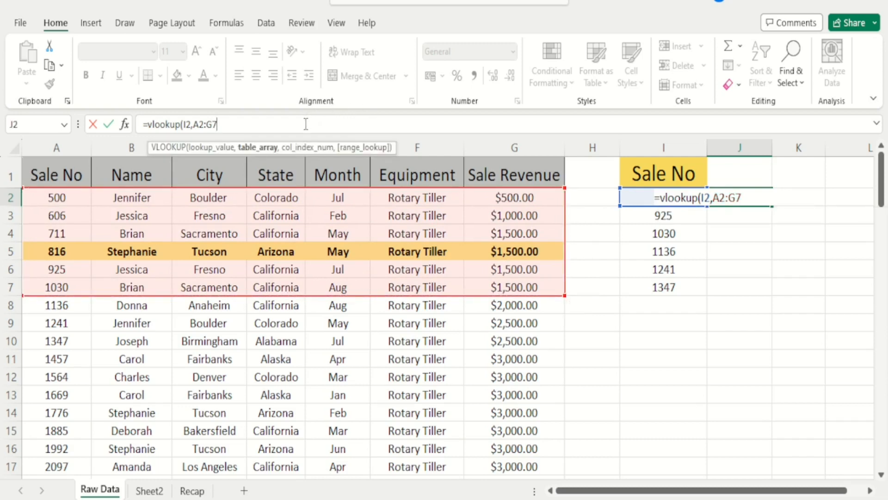
text(,)
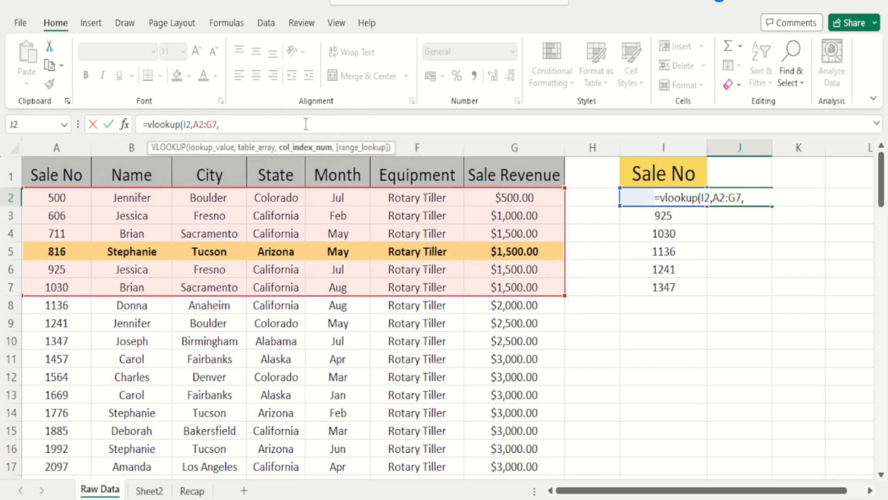
text(3,0)
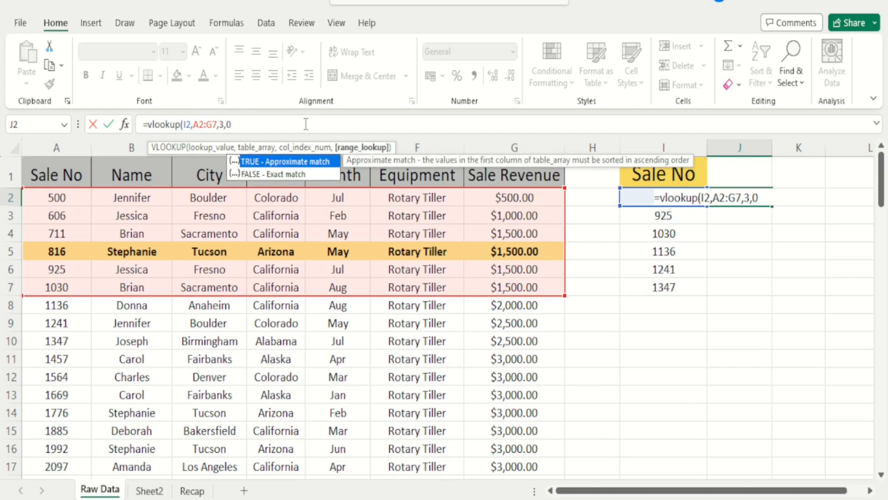
key(BackSpace)
text(1)
Step: Discard the unfinished VLOOKUP formula in J2
key(BackSpace)
key(BackSpace)
key(BackSpace)
key(BackSpace)
key(BackSpace)
key(BackSpace)
key(BackSpace)
key(BackSpace)
key(BackSpace)
key(BackSpace)
key(BackSpace)
key(BackSpace)
key(BackSpace)
key(BackSpace)
key(BackSpace)
key(BackSpace)
key(BackSpace)
key(BackSpace)
key(BackSpace)
key(BackSpace)
key(Escape)
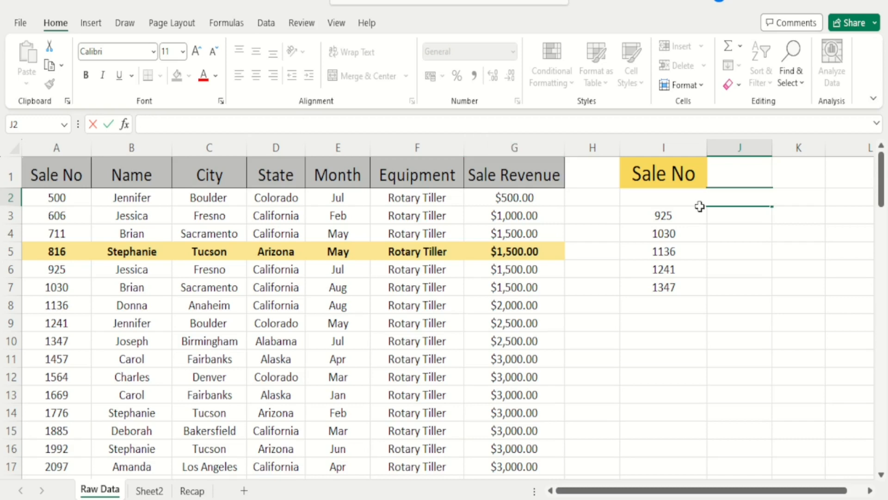
Step: Clear the sale numbers from I2:I7
click(732, 320)
key(Up)
key(Up)
key(Up)
key(Up)
key(Up)
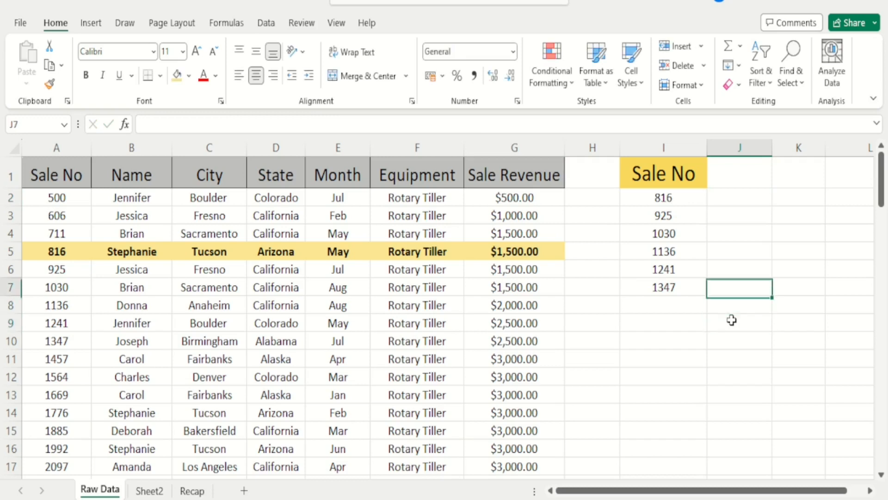
key(Left)
key(Up)
key(Up)
key(ctrl+shift+Down)
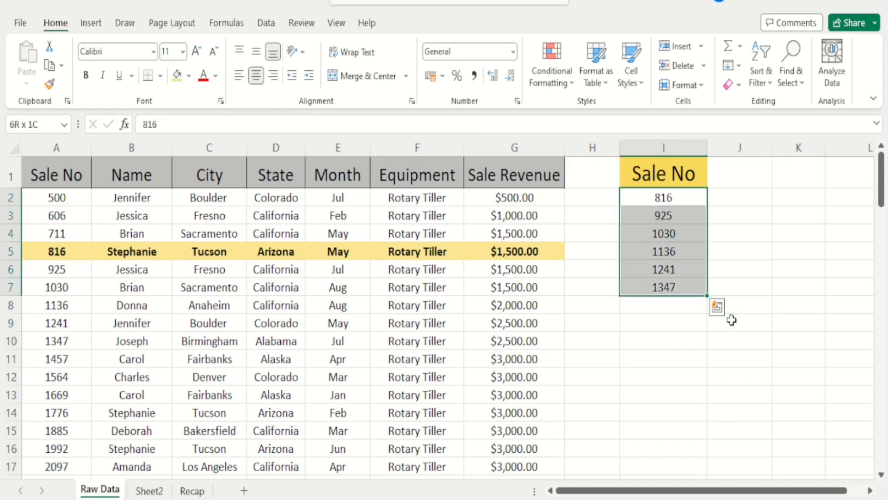
key(Delete)
Step: Copy the six city names in C4:C9 of the City column
key(Left)
key(Left)
key(Left)
key(Left)
key(Left)
key(Left)
key(Down)
key(Down)
key(Down)
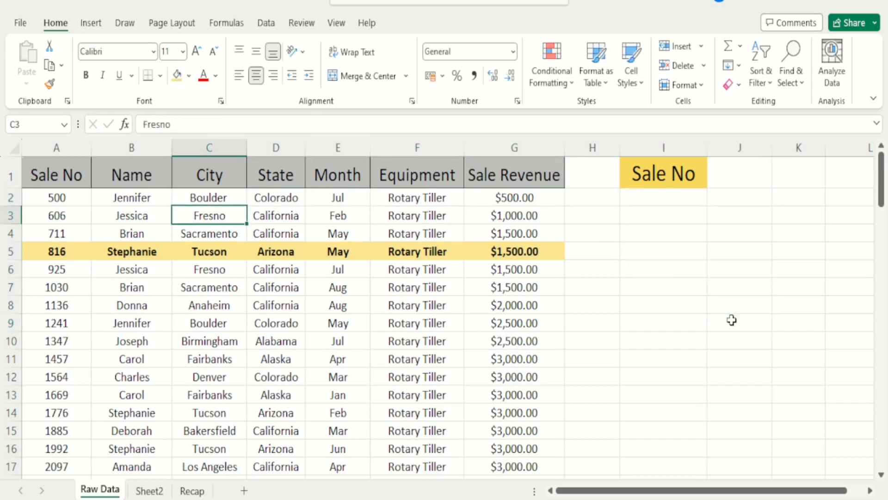
key(Down)
key(Down)
key(Up)
key(Up)
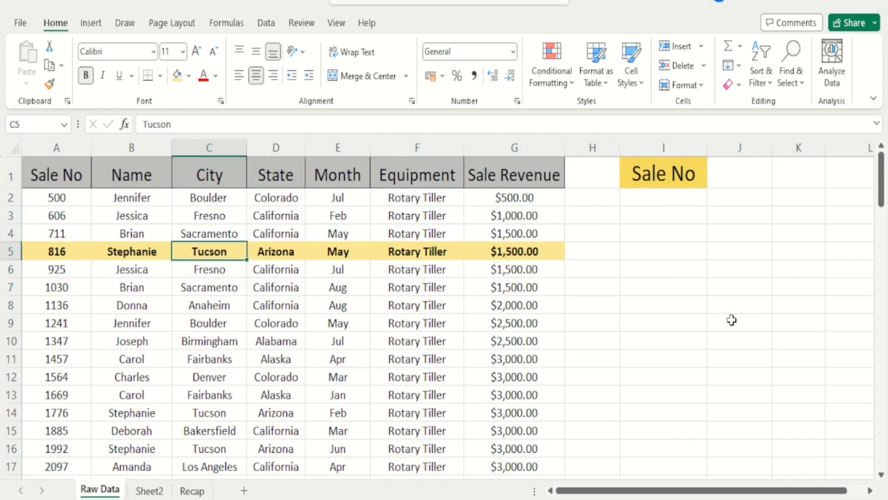
key(Up)
key(shift+Down)
key(shift+Down)
key(shift+Down)
key(shift+Down)
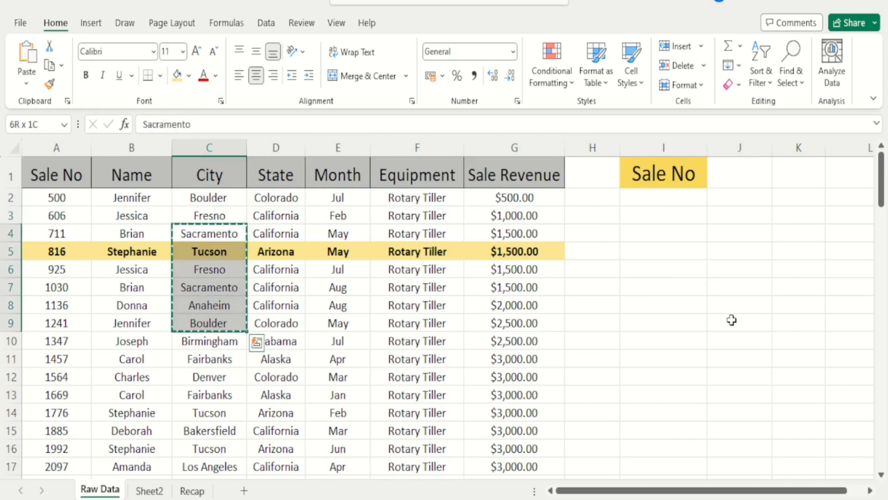
key(ctrl+c)
Step: Paste the copied city names as values only, starting at I2
key(Right)
key(Right)
key(Right)
key(Right)
key(Right)
key(Right)
key(Up)
key(Up)
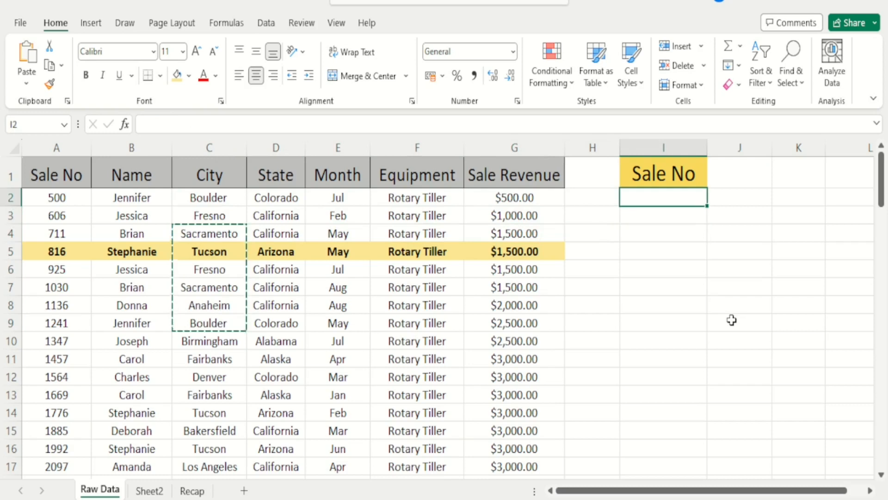
key(ctrl+alt+v)
key(v)
key(Return)
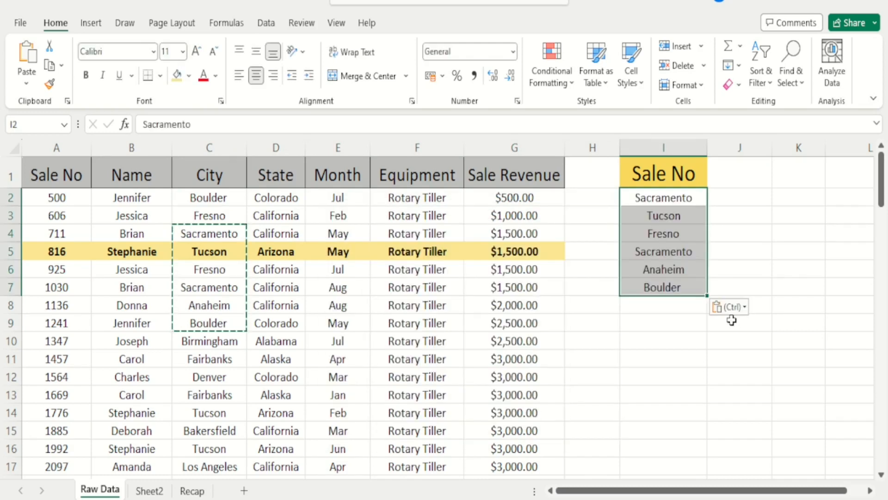
Step: Replace the lookup list's header in I1 with Cities
key(Up)
text(Cities)
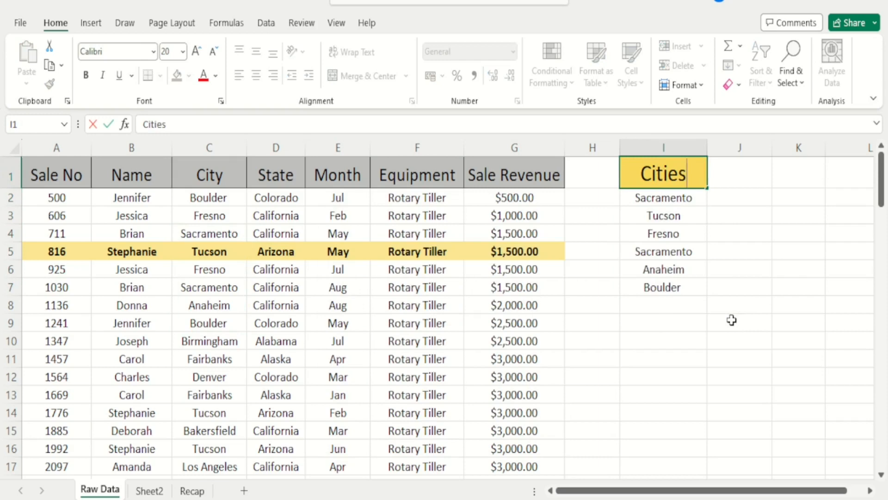
key(Return)
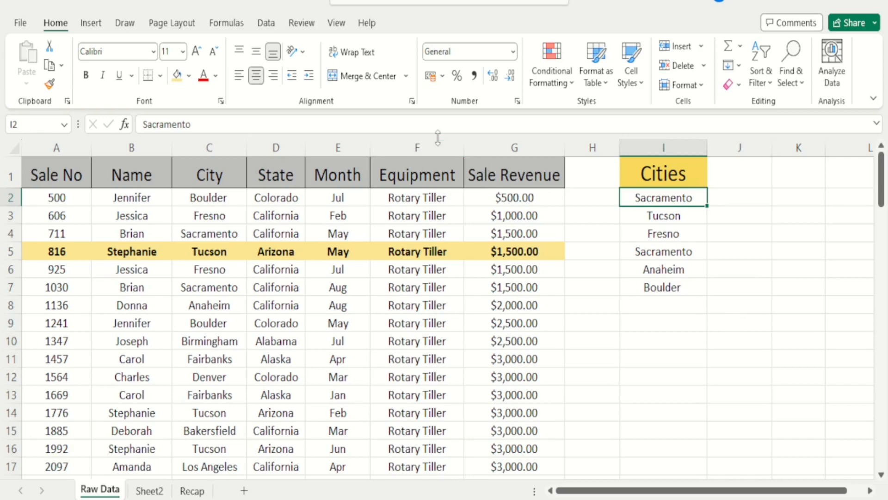
Step: Shorten the city names in I2 and I3 to Sacra and Tuc
click(429, 125)
key(BackSpace)
key(BackSpace)
key(BackSpace)
key(BackSpace)
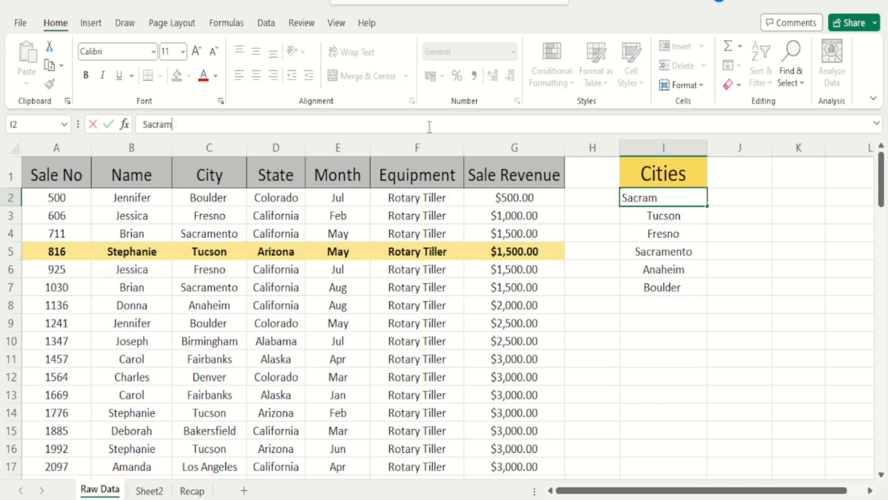
key(BackSpace)
key(Return)
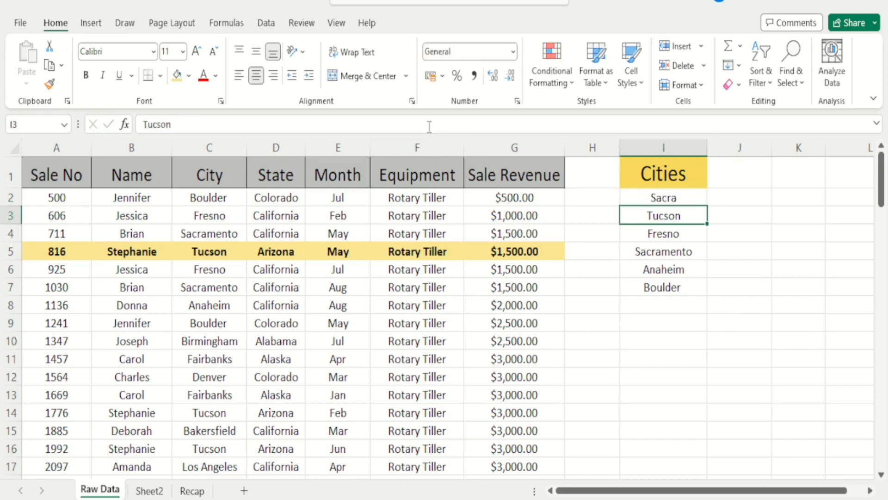
click(429, 126)
key(BackSpace)
key(BackSpace)
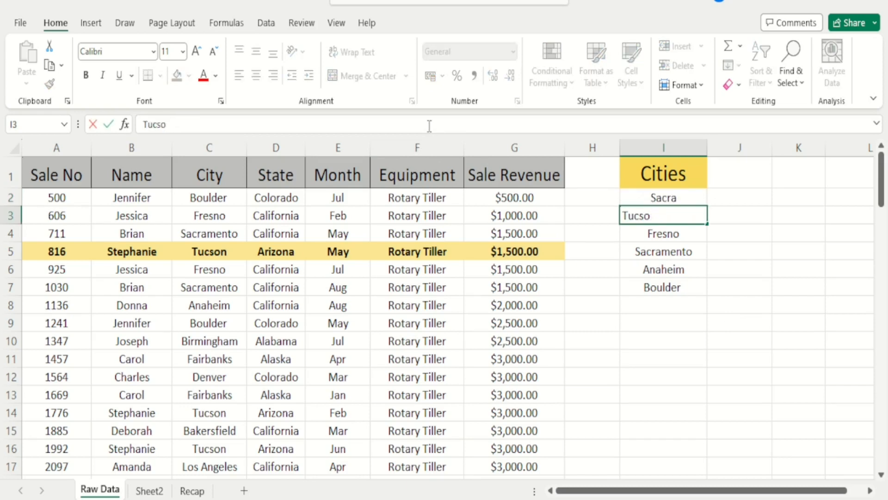
key(BackSpace)
key(Return)
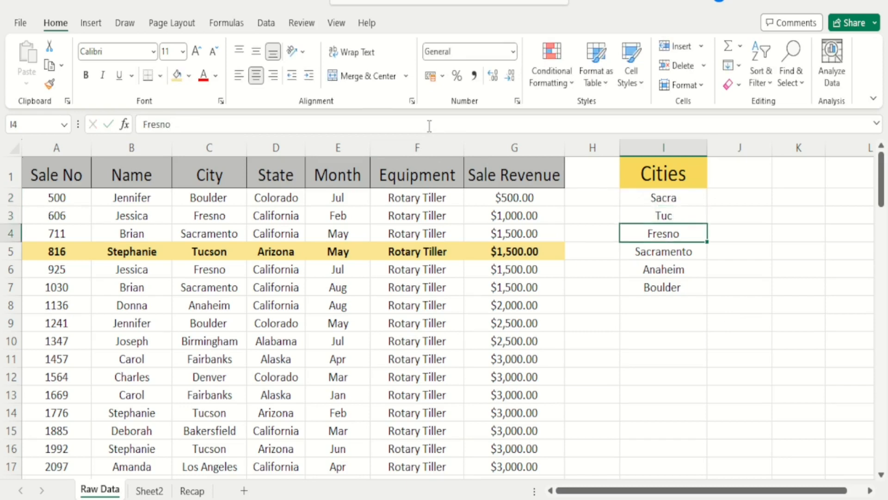
Step: Shorten the city names in I4 and I5 to Fres and Sacra
click(430, 126)
key(BackSpace)
key(BackSpace)
key(Return)
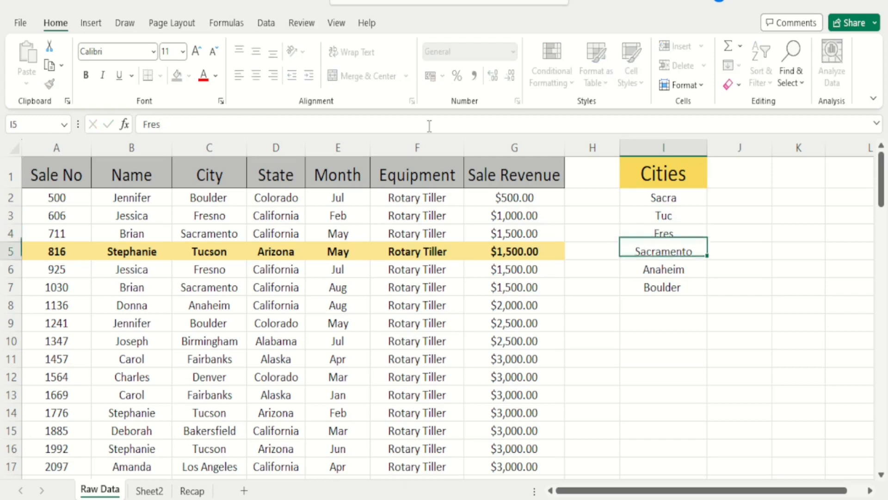
click(429, 126)
key(BackSpace)
key(BackSpace)
key(BackSpace)
key(BackSpace)
key(BackSpace)
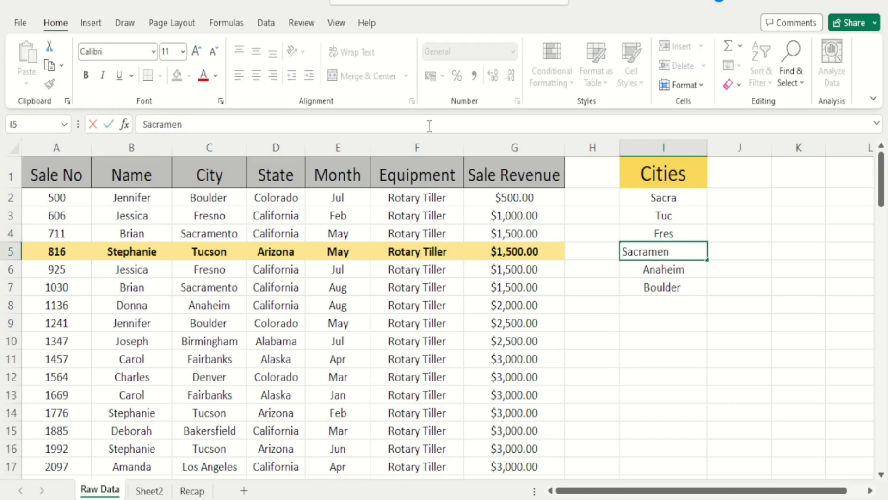
key(Return)
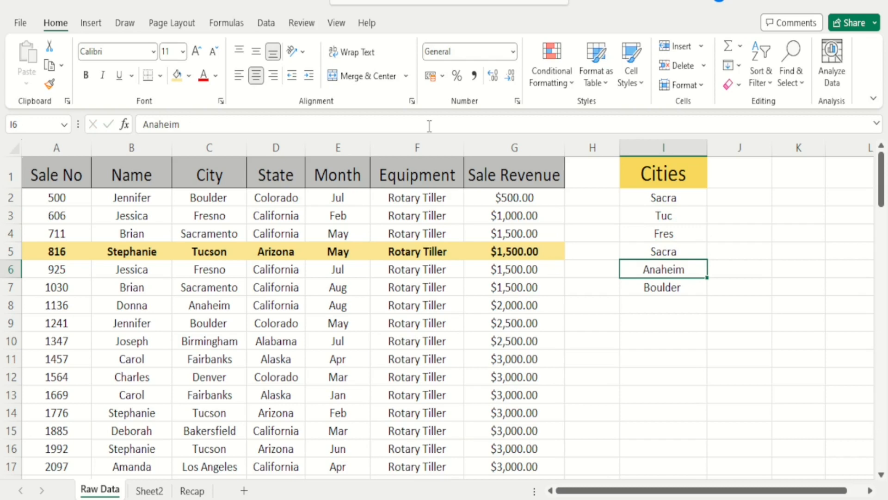
Step: Shorten the city names in I6 and I7 to Anah and Bou
click(429, 126)
key(BackSpace)
key(BackSpace)
key(BackSpace)
key(Return)
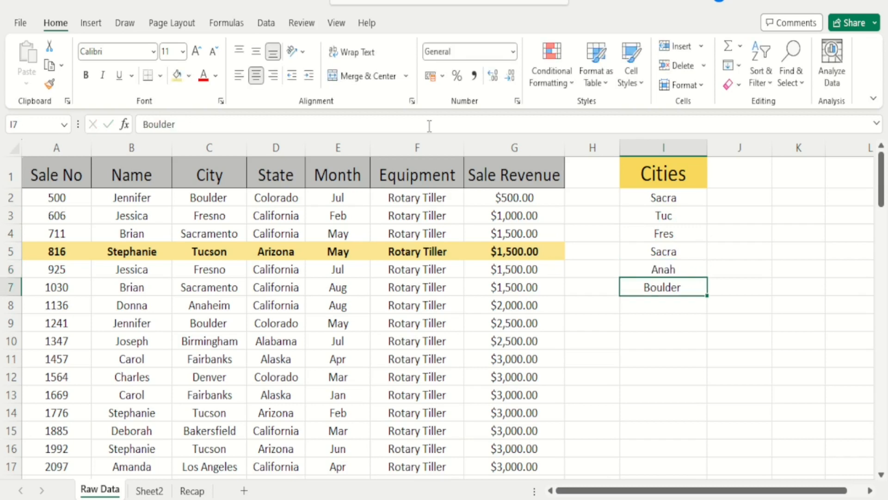
click(430, 126)
key(BackSpace)
key(BackSpace)
key(BackSpace)
key(BackSpace)
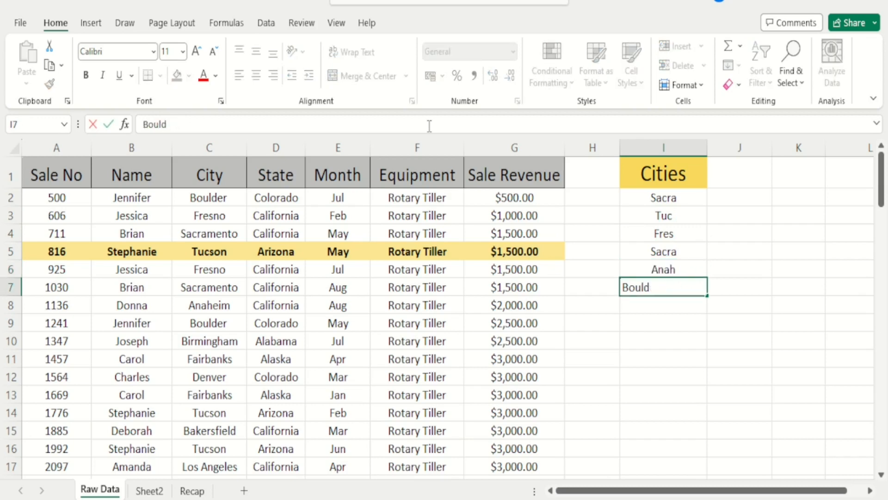
key(Return)
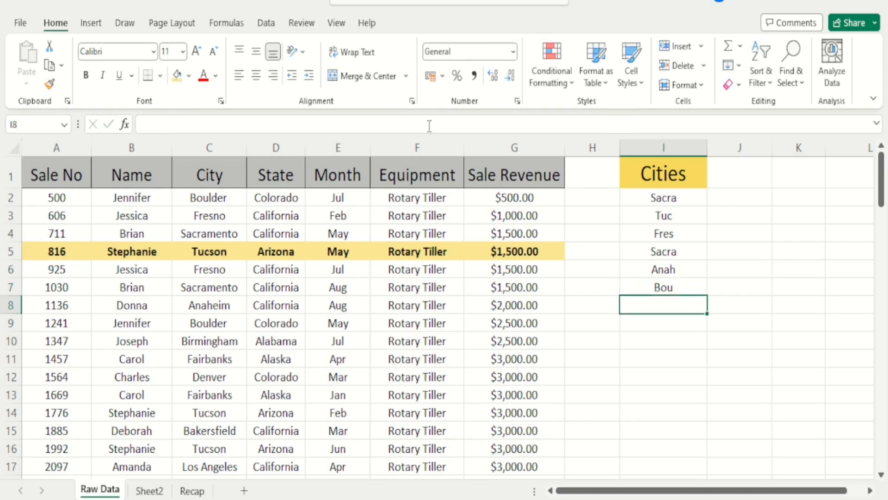
Step: Start a VLOOKUP formula in J2 with the shortened city in I2 as the lookup value
key(Up)
key(Up)
key(Up)
key(Right)
key(Left)
key(Up)
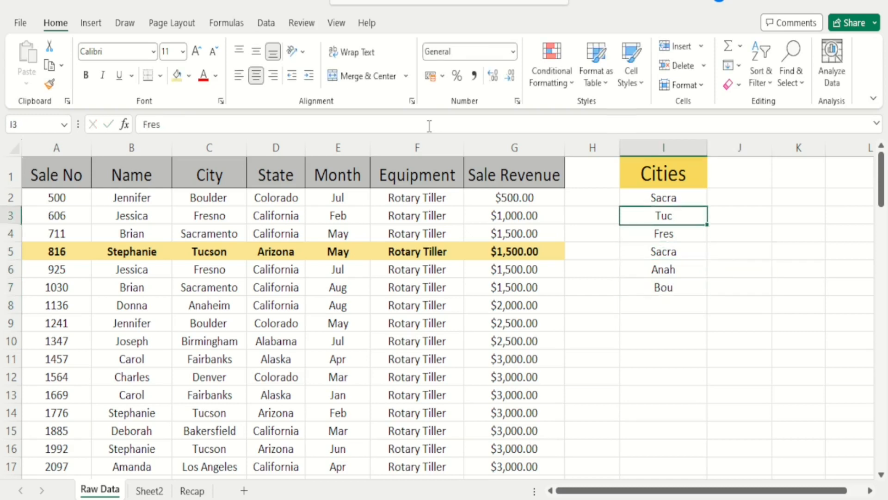
key(Up)
key(Up)
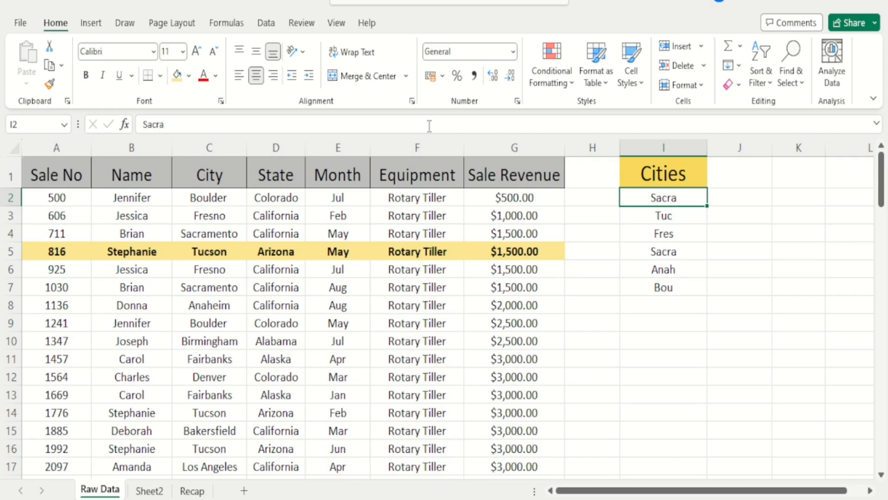
key(Right)
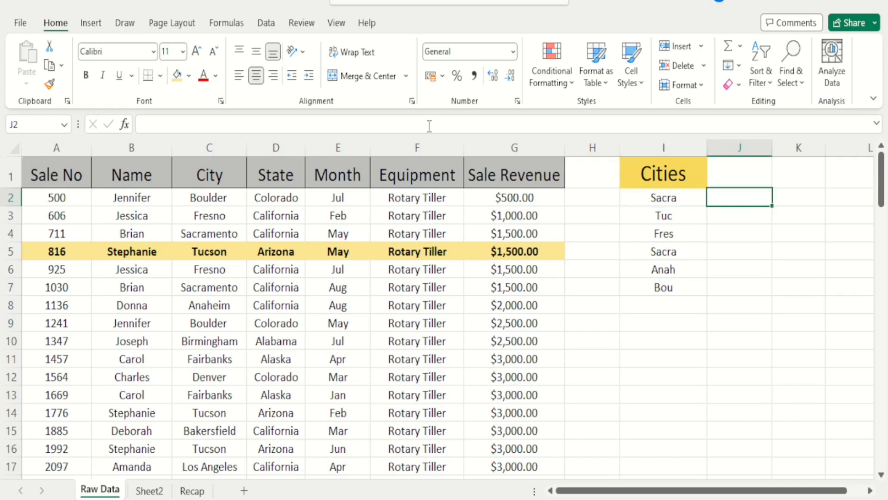
text(=vllokup()
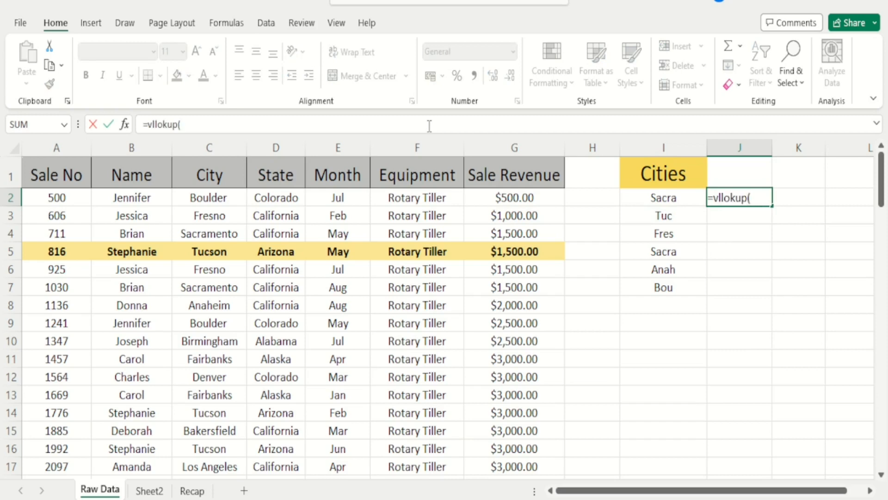
key(BackSpace)
key(BackSpace)
key(BackSpace)
key(BackSpace)
key(BackSpace)
key(BackSpace)
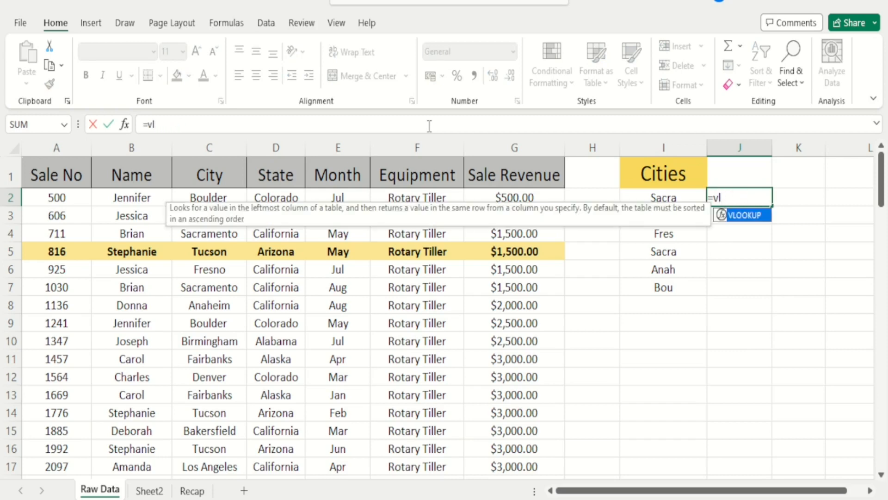
text(ookup()
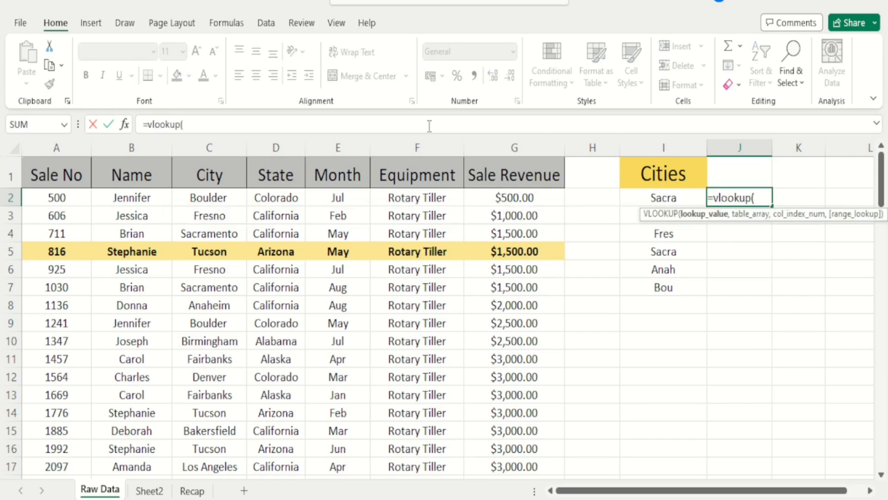
key(Left)
text(,)
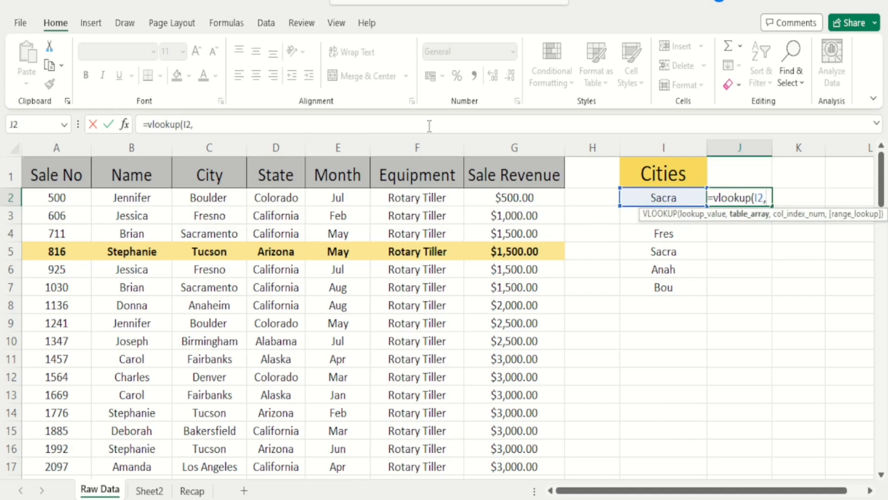
Step: Complete the J2 formula's arguments with table array C2:D101, column index 2 and exact match 0
key(Left)
key(Left)
key(Left)
key(Left)
key(Left)
key(Left)
key(Left)
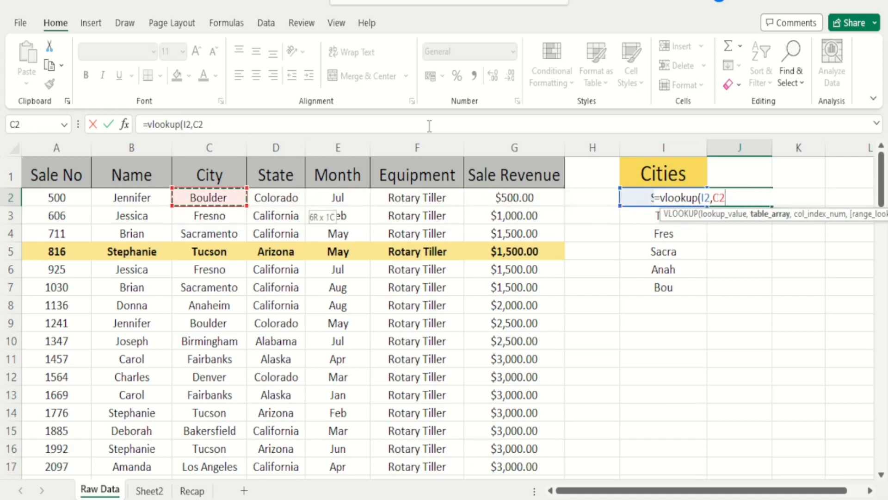
key(shift+Right)
key(shift+Left)
key(shift+Right)
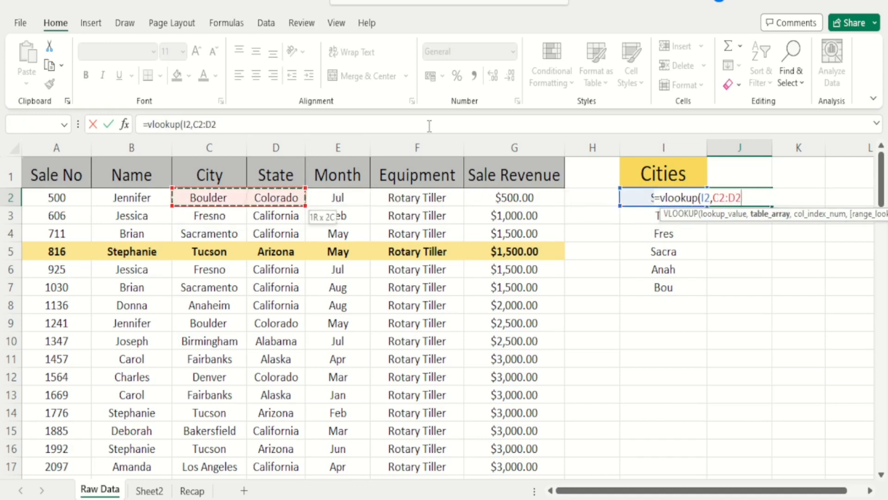
key(ctrl+shift+Down)
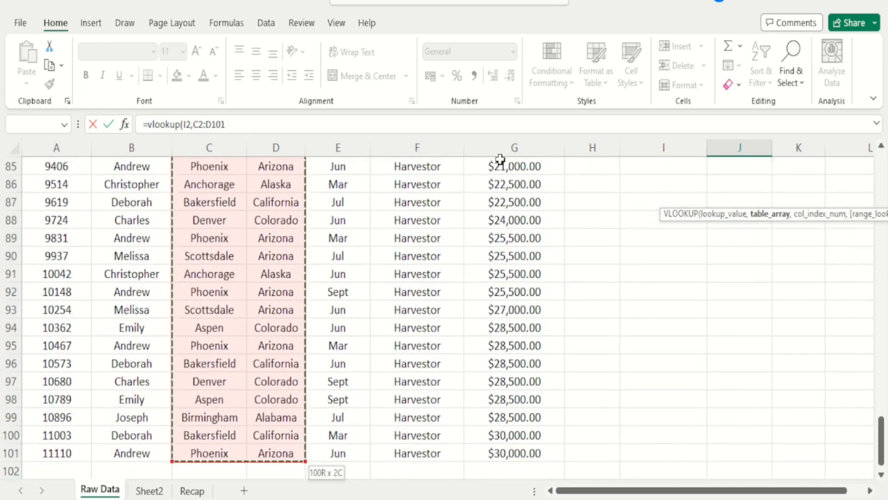
text(,2,)
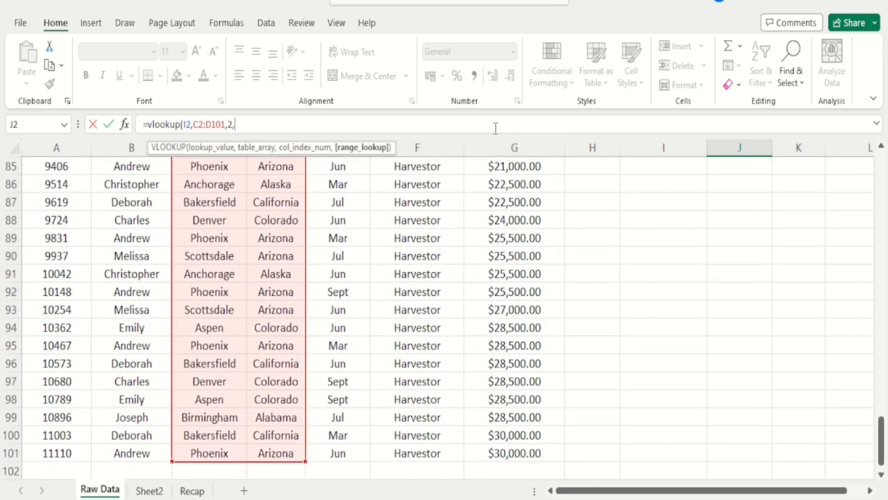
text(0))
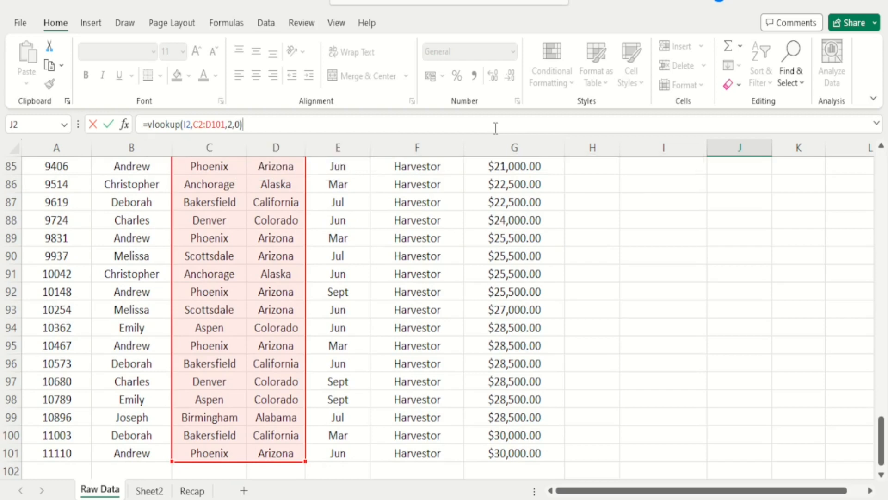
Step: Commit the VLOOKUP formula in J2 and check its error explanation and the lookup value in I2
key(ctrl+Return)
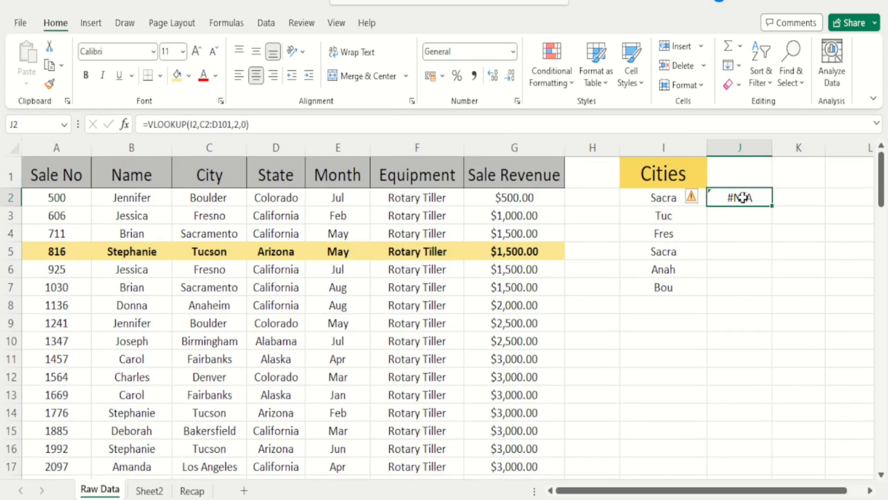
mouse_move(692, 201)
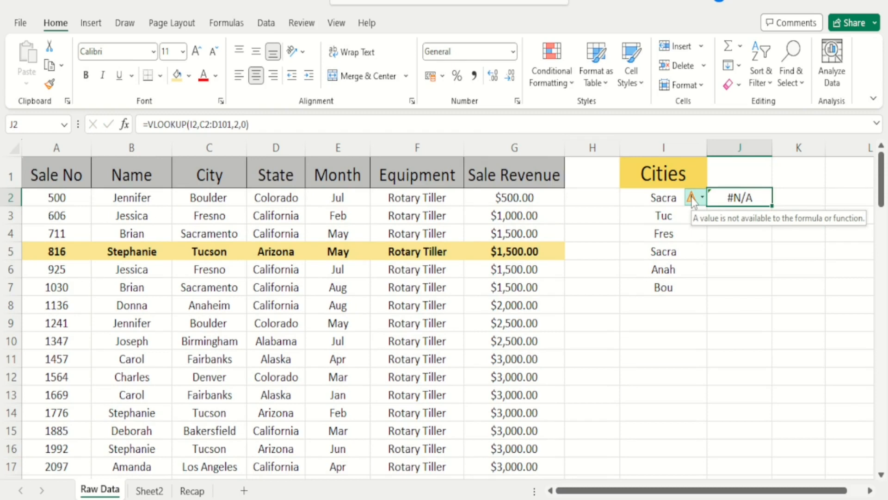
click(664, 200)
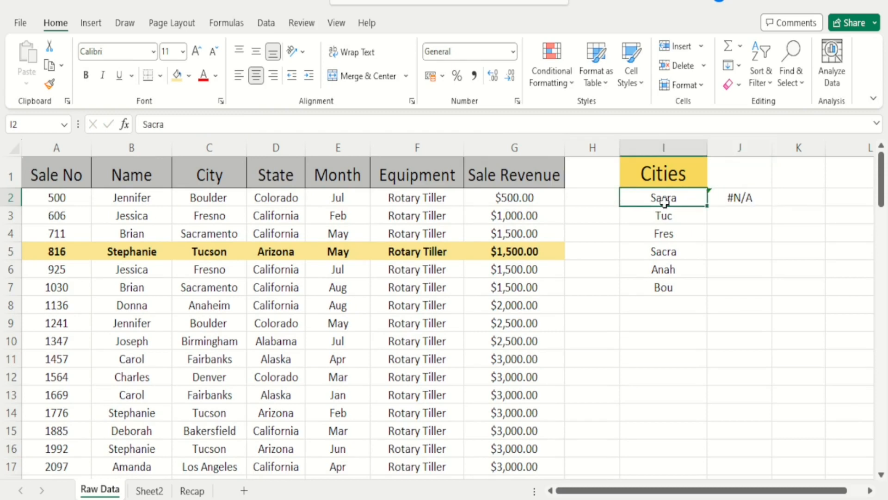
Step: Examine the full city names in the City column against the shortened name in I2 and return to J2
key(Left)
key(Left)
key(Left)
key(Left)
key(Left)
key(Left)
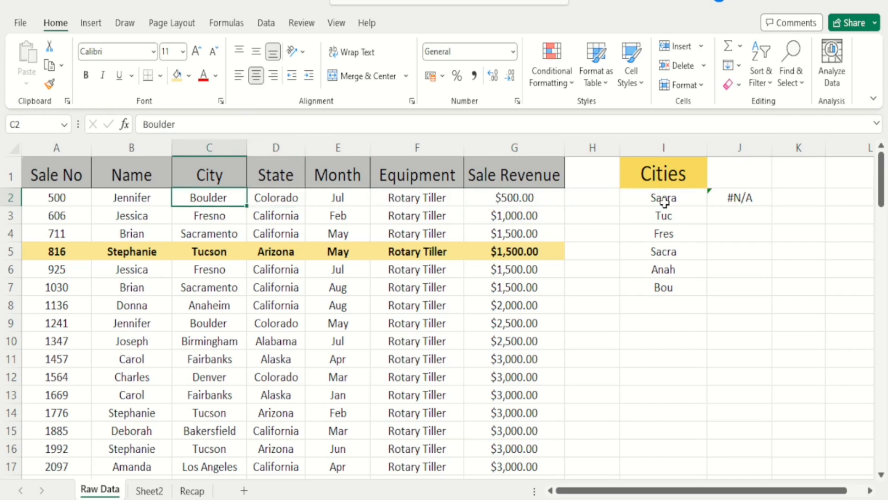
key(Right)
key(Left)
key(Up)
key(Down)
key(Down)
key(Down)
key(Down)
key(Down)
key(Down)
key(Down)
key(Down)
key(Down)
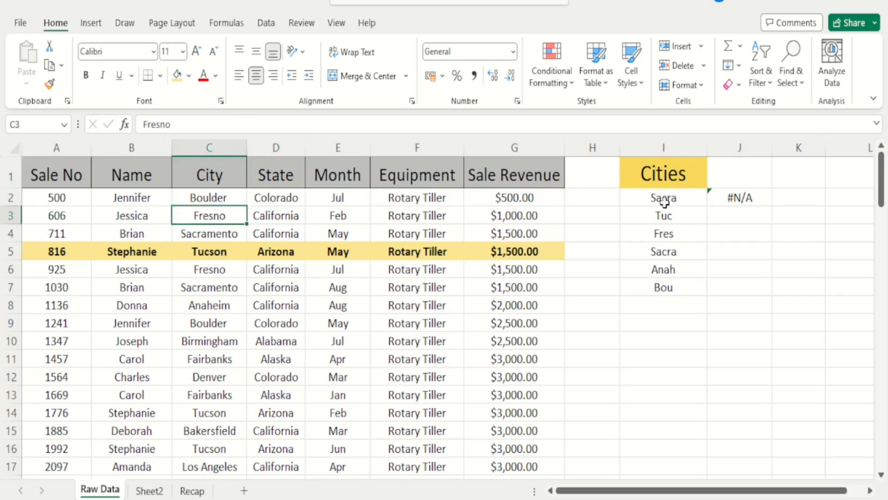
key(Up)
key(Up)
key(Up)
key(Up)
key(Up)
key(Up)
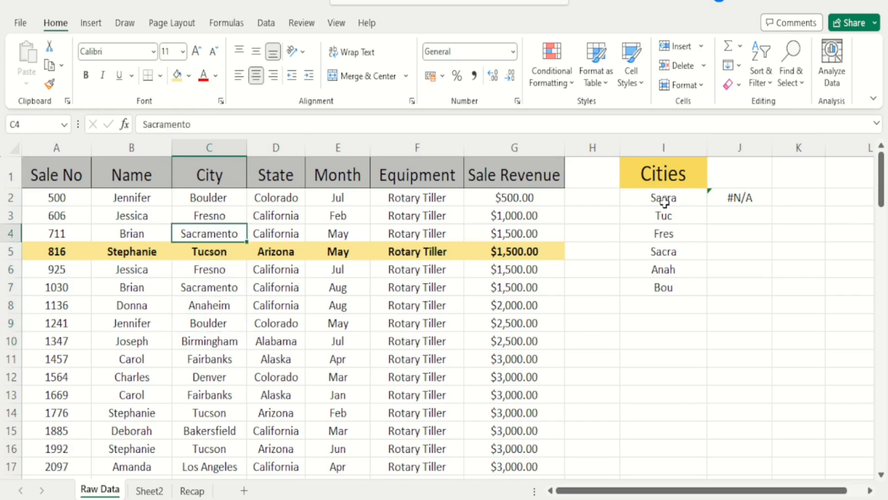
key(Up)
key(Up)
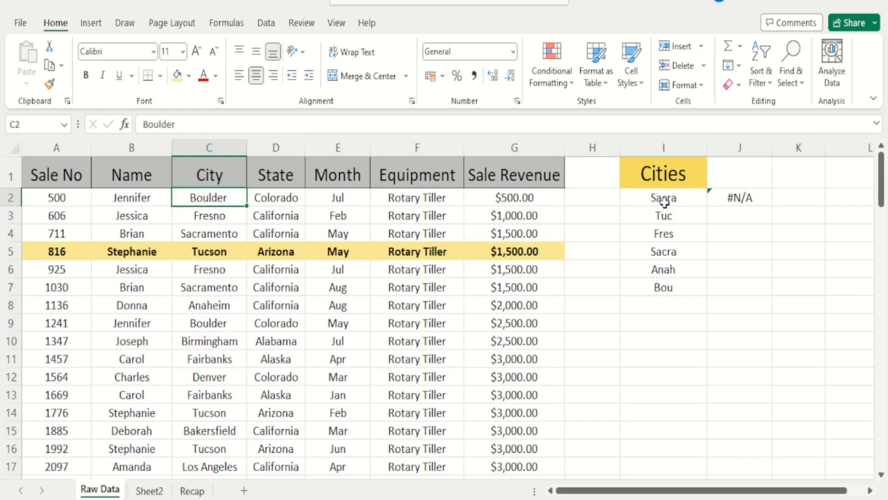
key(Down)
key(Down)
key(Down)
key(Down)
key(Down)
key(Down)
key(Down)
key(Down)
key(Down)
key(Down)
key(Down)
key(Down)
key(Down)
key(Down)
key(Down)
key(Down)
key(Right)
key(Right)
key(Right)
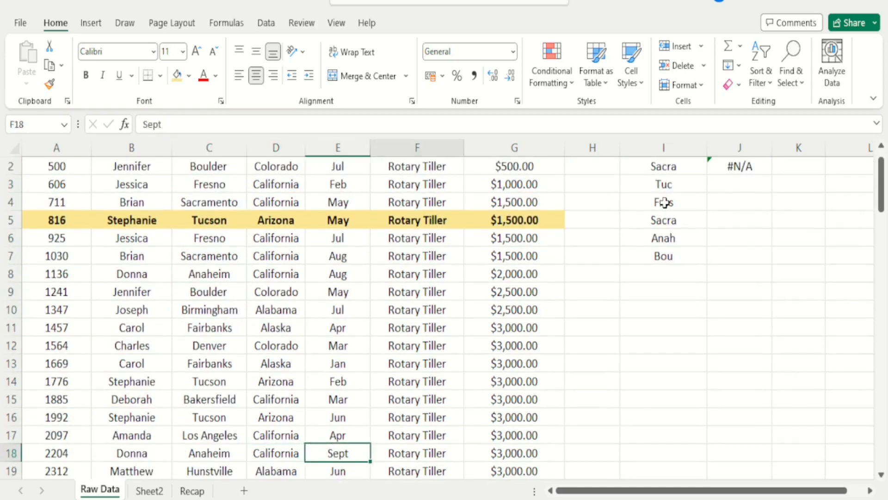
key(Up)
key(Up)
key(Up)
key(Up)
key(Up)
key(Up)
key(Up)
key(Up)
key(Up)
key(Up)
key(Up)
key(Up)
key(Up)
key(Up)
key(Up)
key(Up)
key(Up)
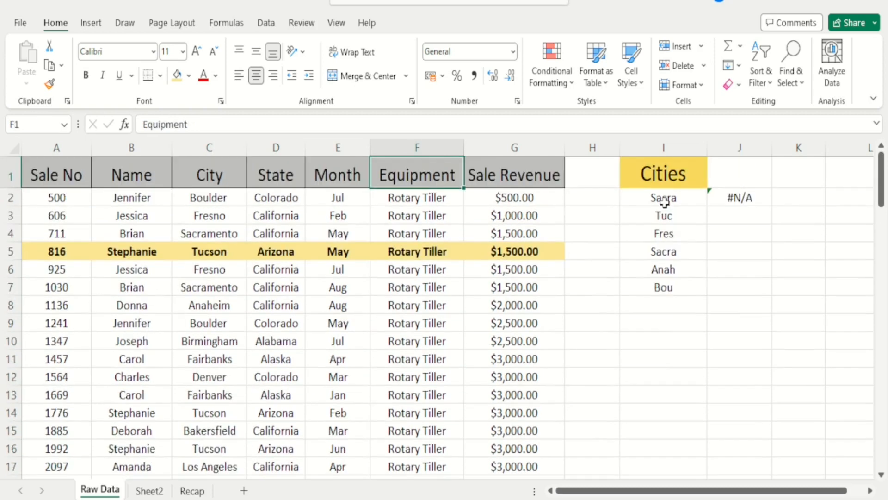
key(Down)
key(Right)
key(Right)
key(Right)
key(Right)
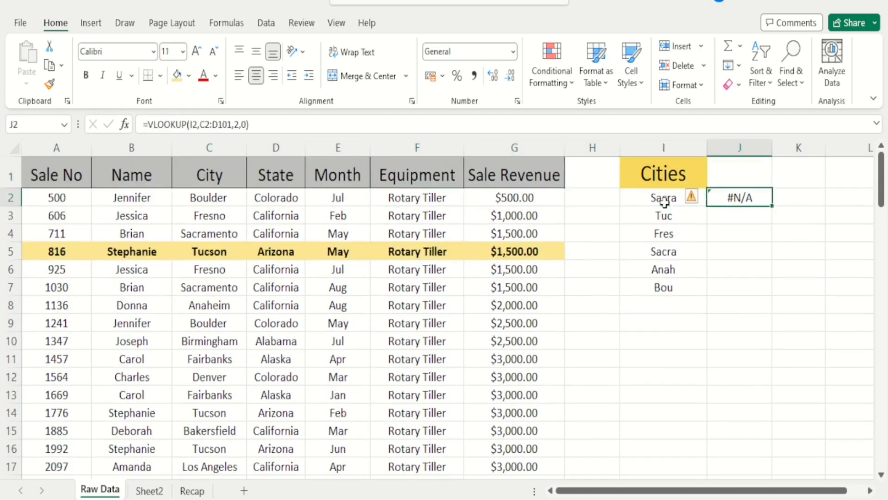
Step: Make the table array in the J2 formula absolute as $C$2:$D$101 and fill the formula down to J7
click(207, 125)
key(F4)
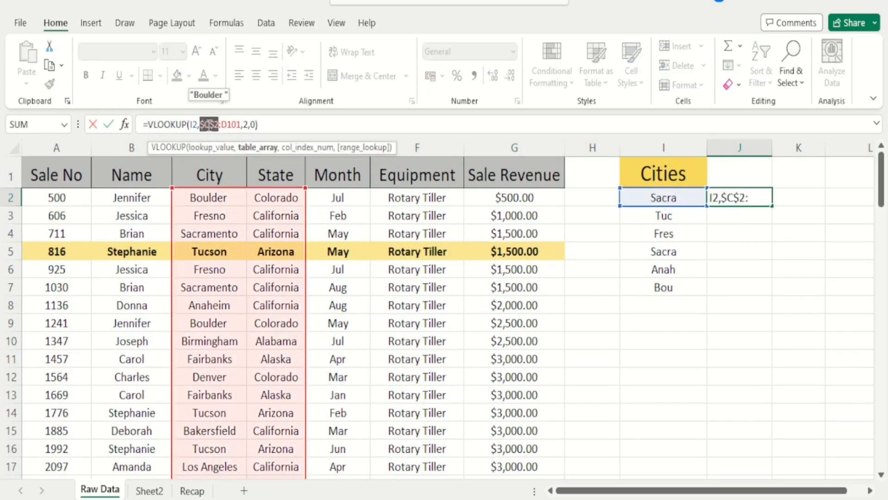
click(228, 125)
key(F4)
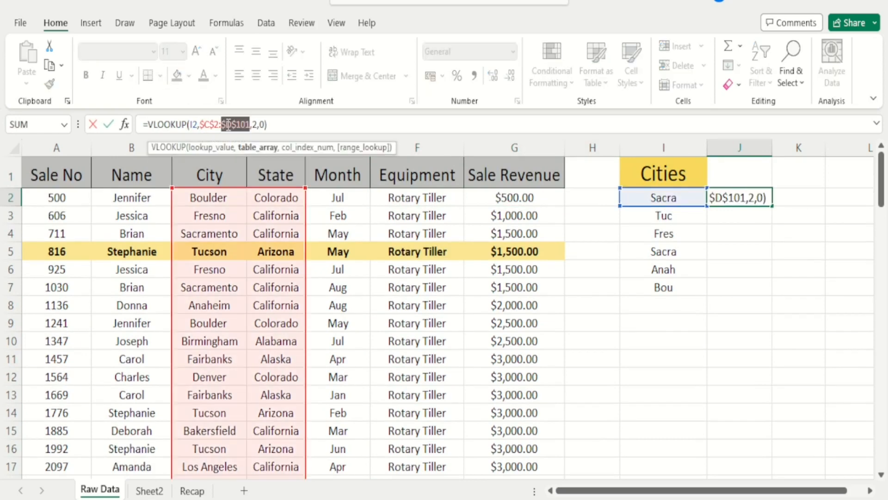
key(ctrl+Return)
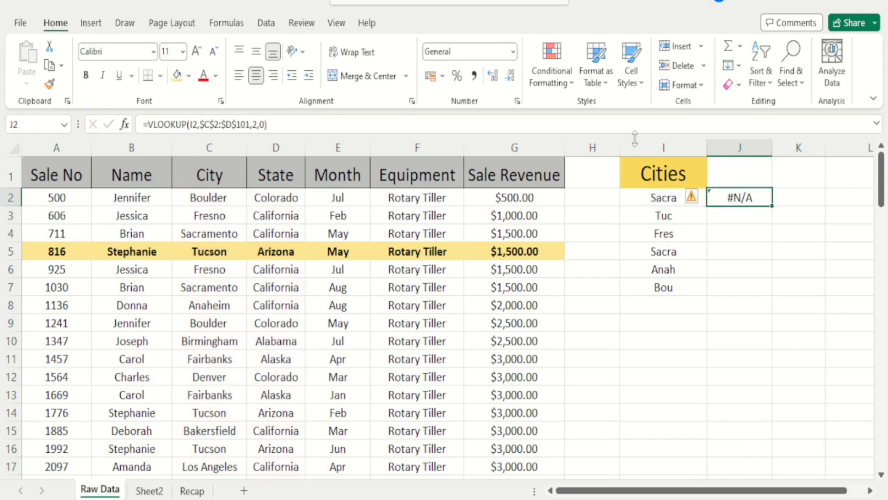
drag(773, 205, 764, 290)
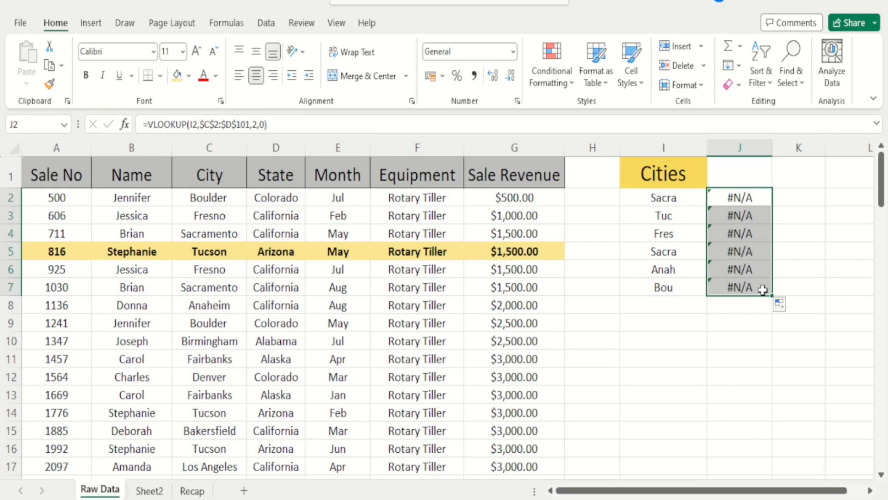
Step: Clear J2:J7 and start a VLOOKUP in J2 with the wildcard lookup value I2&"*"
key(Delete)
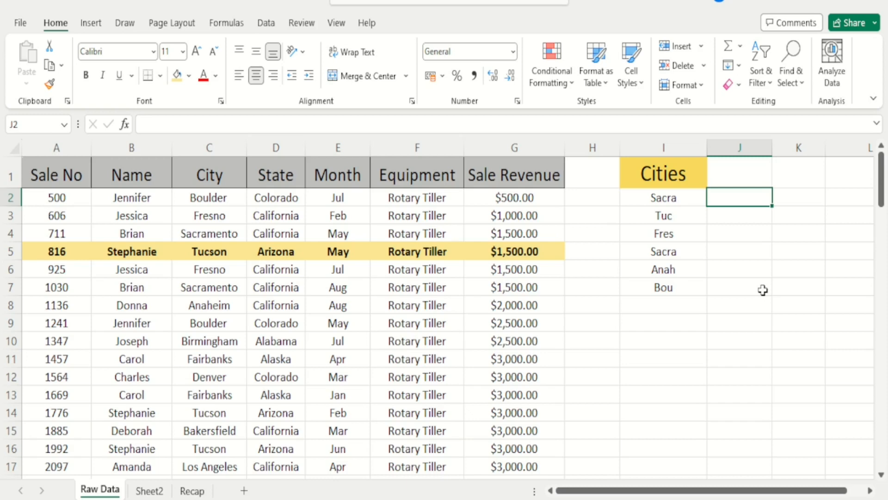
text(=)
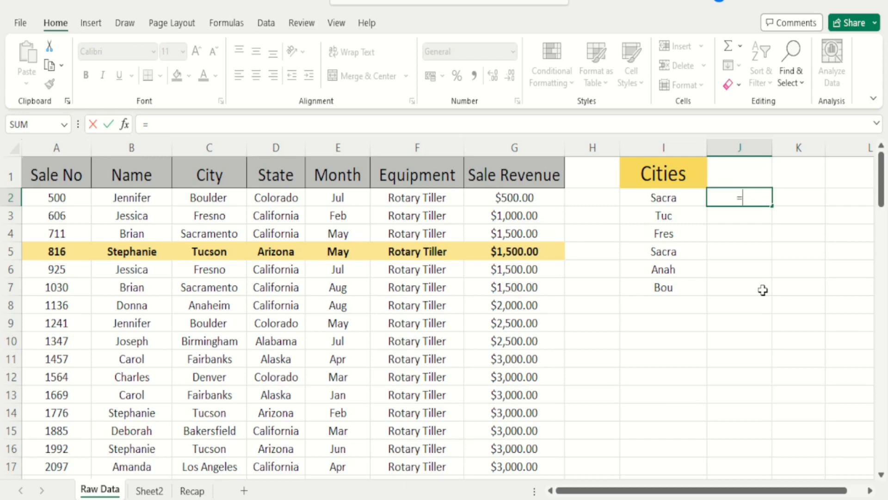
text(vlookup()
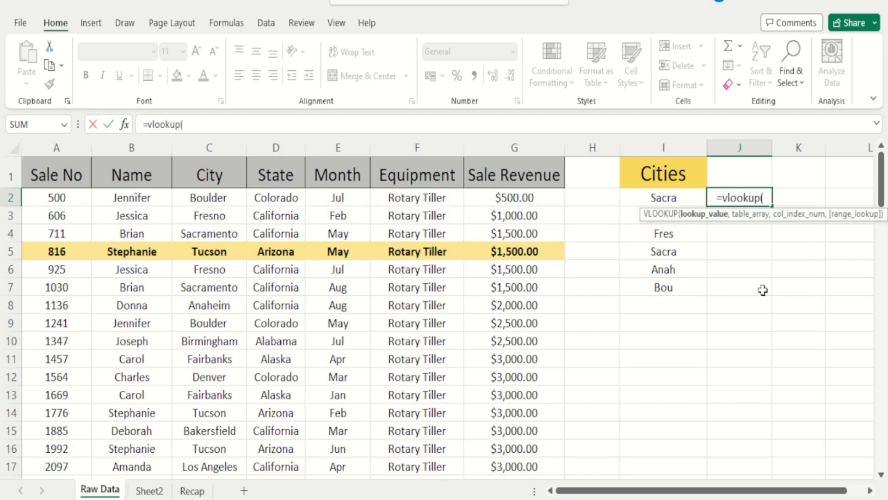
click(663, 201)
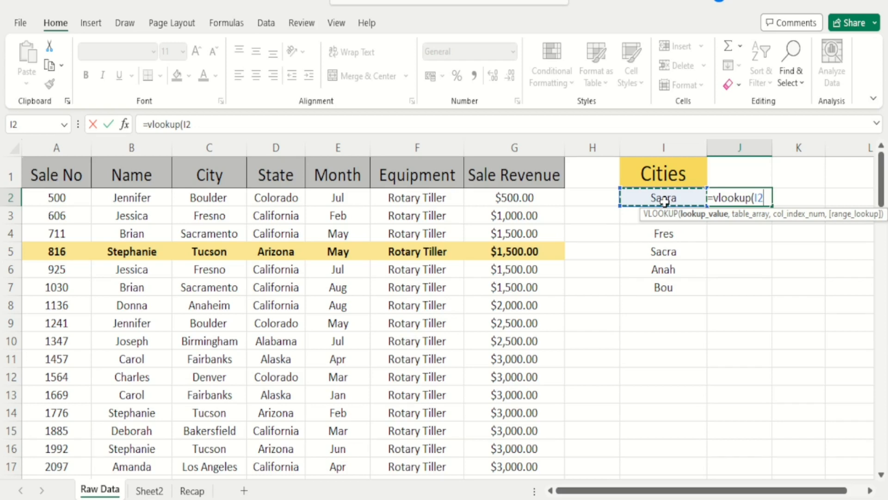
text(&)
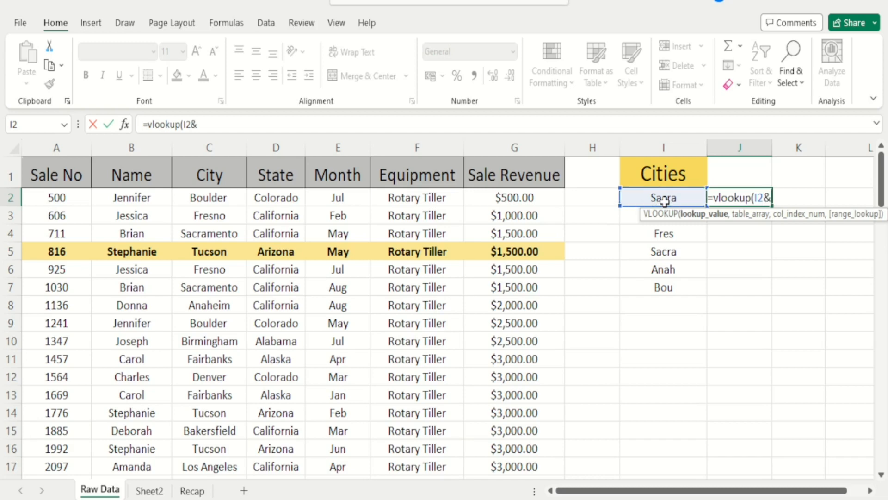
text("*)
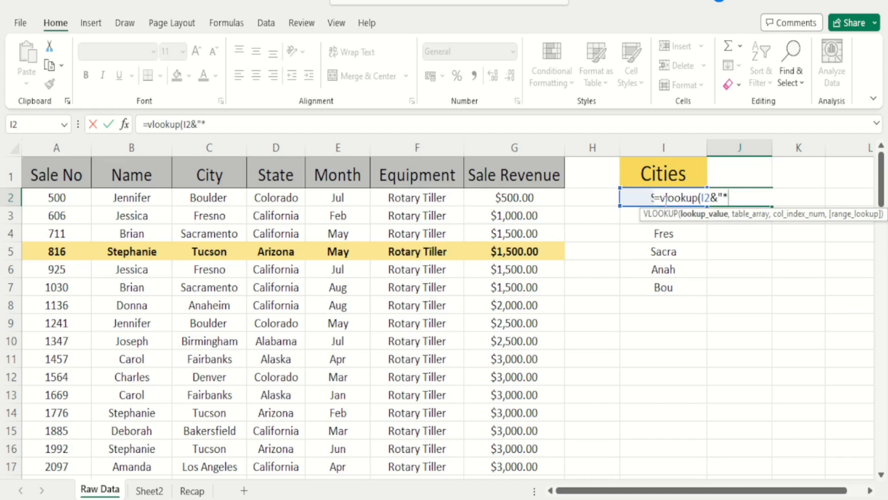
text(")
text(,)
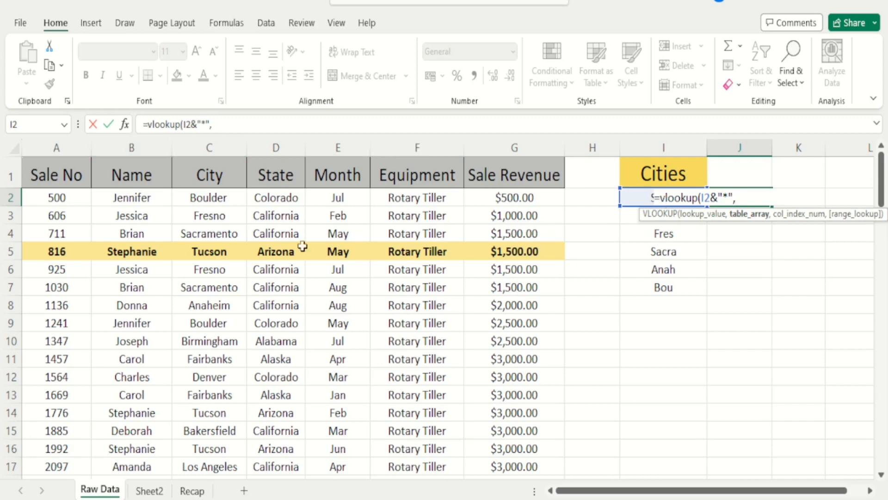
Step: Complete the wildcard VLOOKUP in J2 with table array C2:D101, column index 2 and exact match 0
click(205, 198)
key(Up)
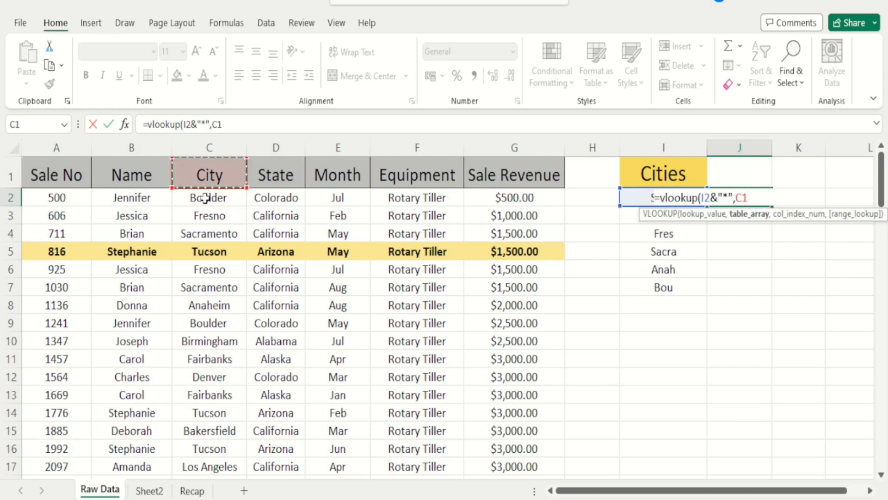
key(Down)
key(shift+Right)
key(ctrl+shift+Down)
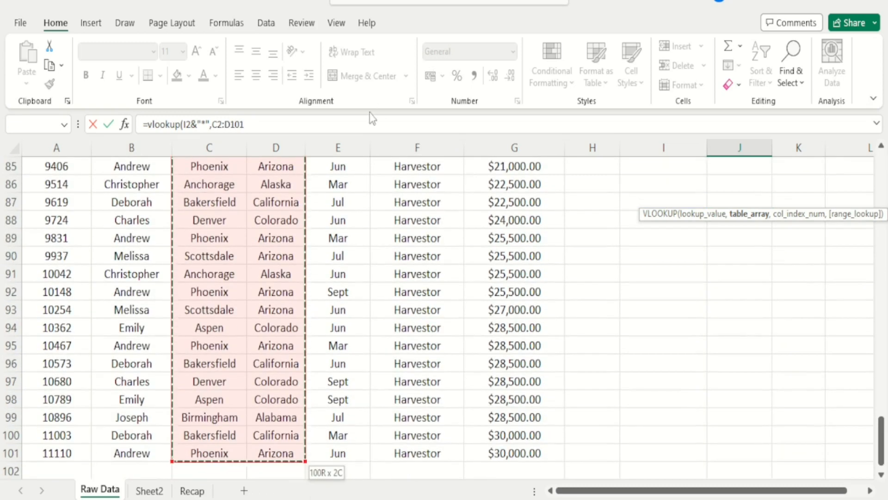
text(,2,)
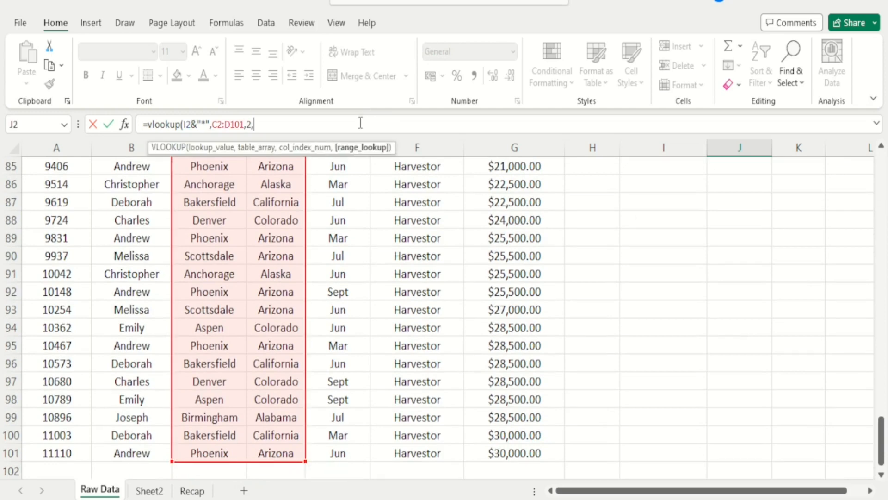
text(0))
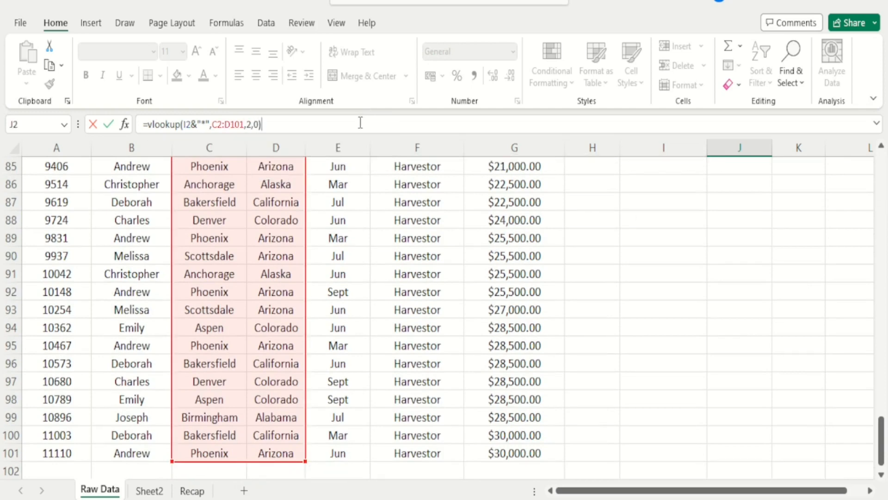
key(ctrl+Return)
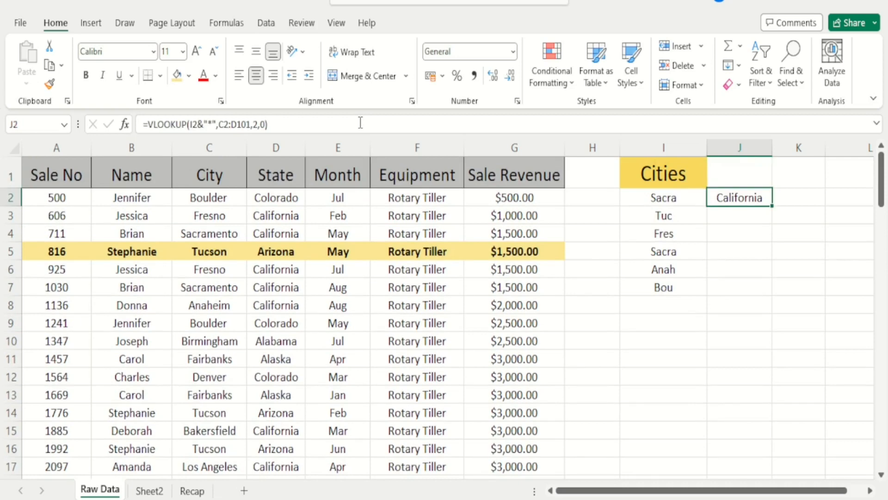
Step: Check the J2 result by comparing the shortened city in I2 with the matching City and State entries in the table
key(Left)
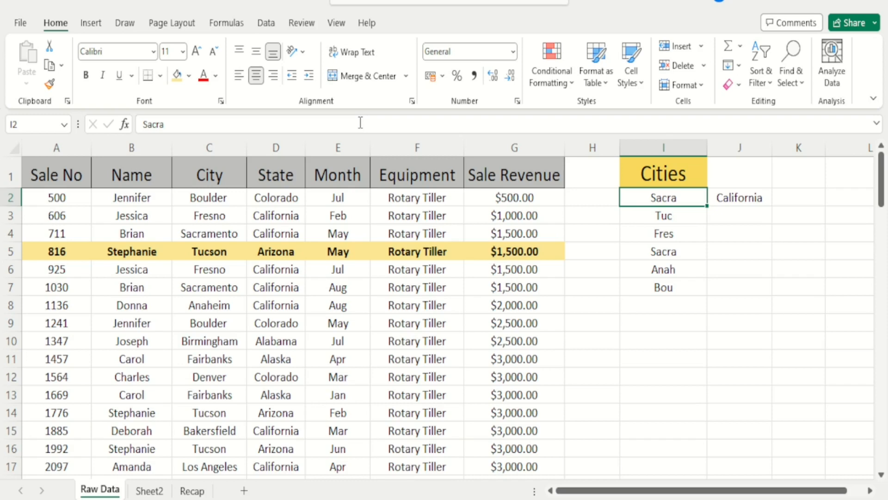
key(Left)
key(Left)
key(Left)
key(Left)
key(Left)
key(Left)
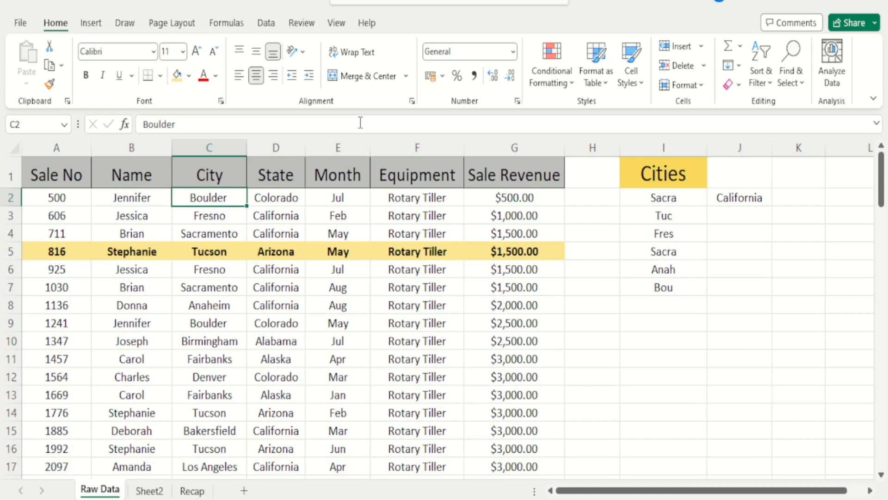
key(Right)
key(Right)
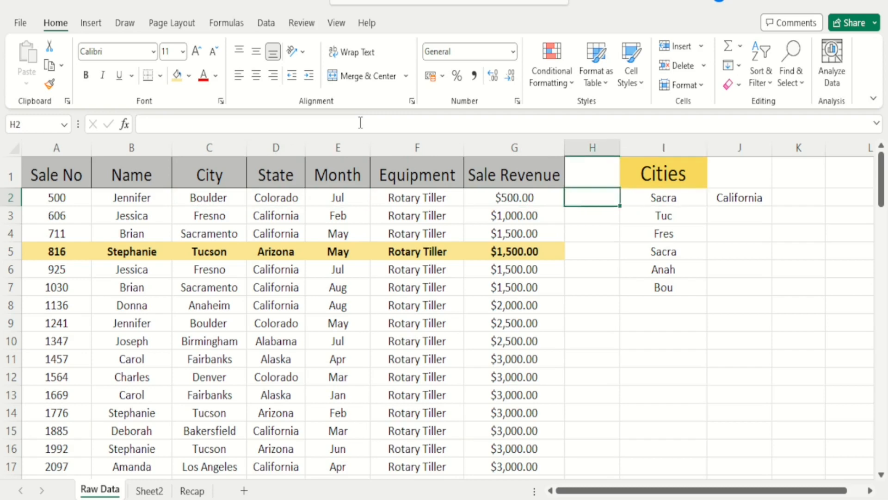
key(Left)
key(Left)
key(Left)
key(Left)
key(Left)
key(Down)
key(Down)
key(Right)
key(Right)
key(Right)
key(Right)
key(Right)
key(Right)
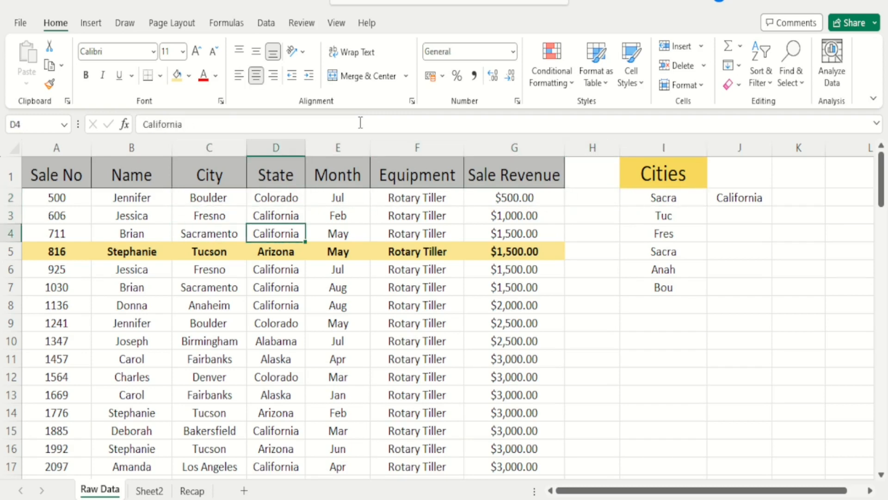
key(Right)
key(Right)
key(Up)
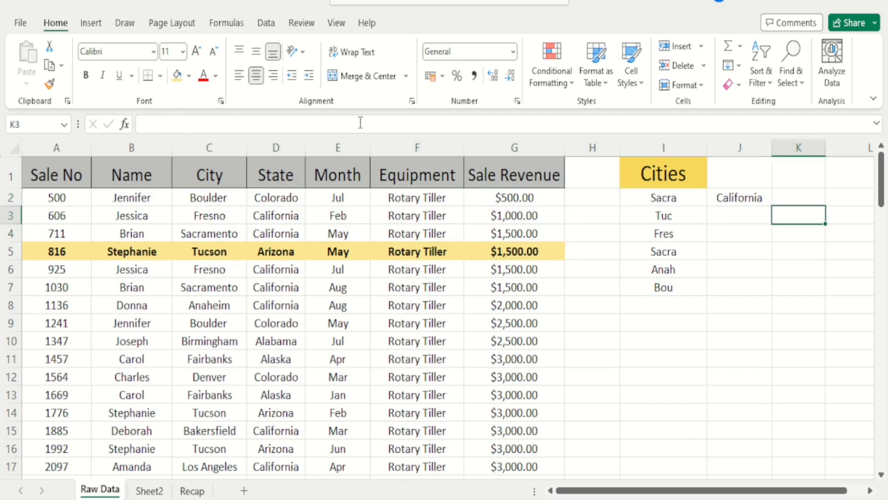
key(Left)
key(Up)
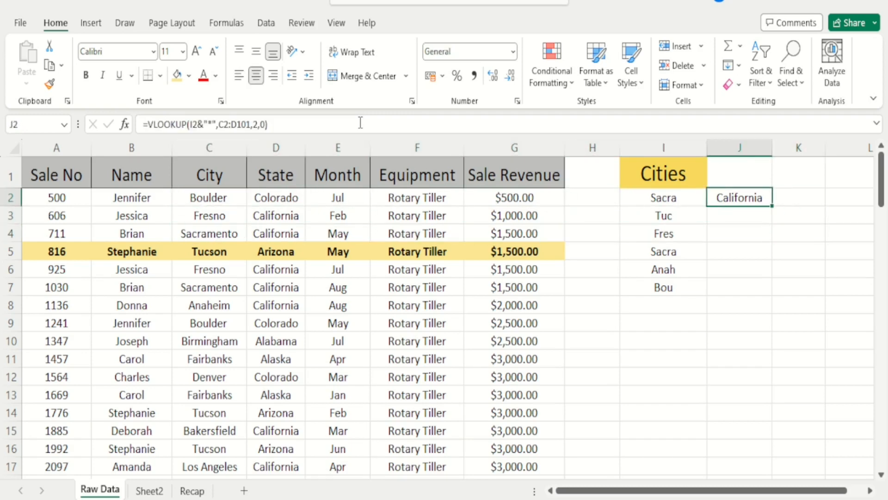
Step: Make the table array in J2's wildcard VLOOKUP absolute as $C$2:$D$101
click(225, 124)
key(F4)
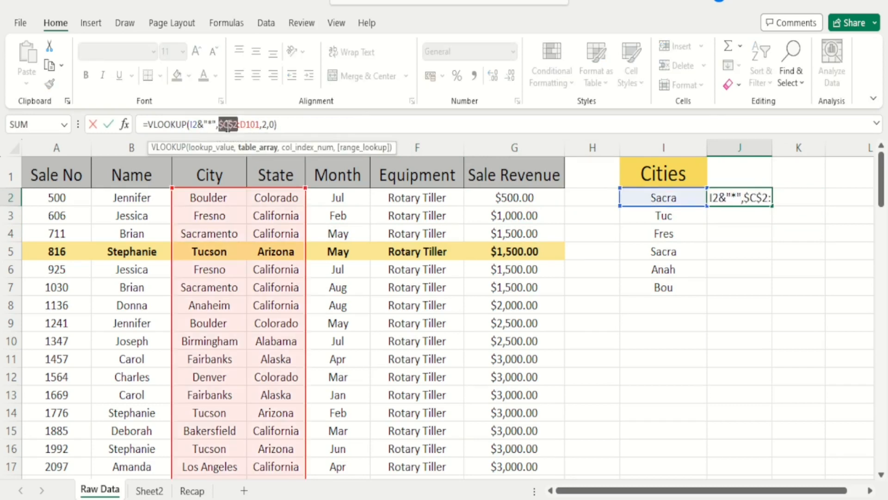
click(247, 124)
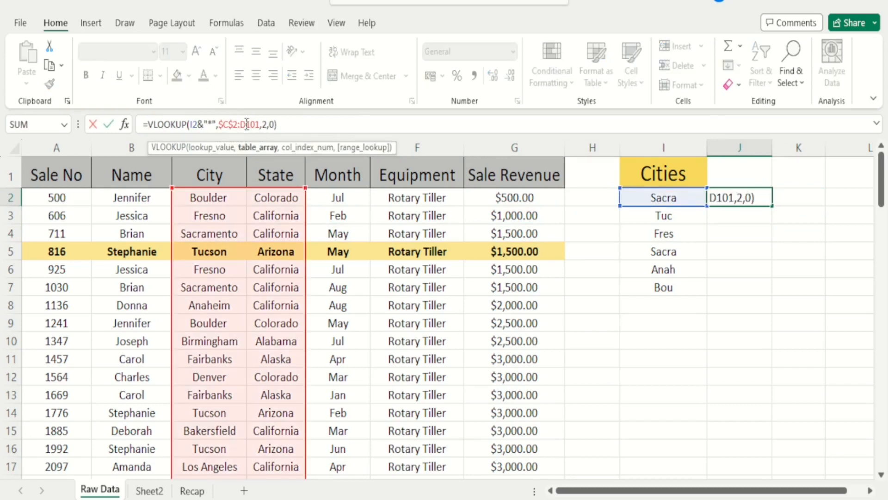
key(F4)
key(ctrl+Return)
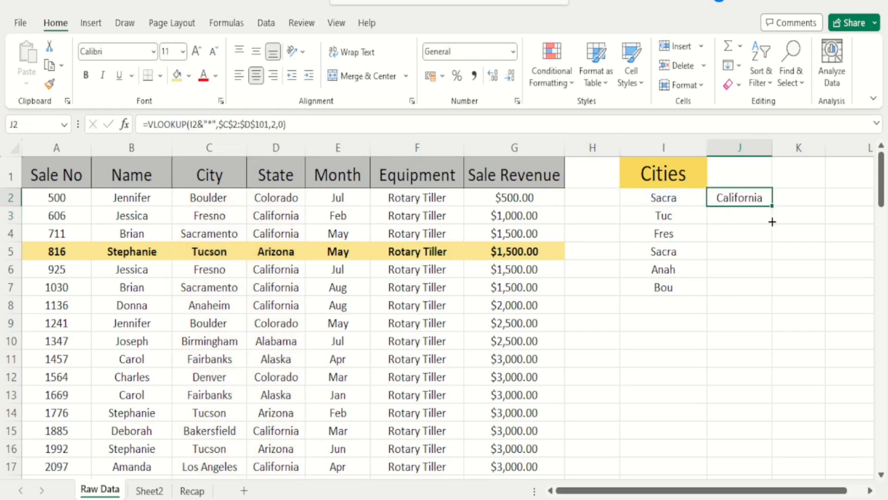
Step: Fill the wildcard VLOOKUP from J2 down through J7 for the remaining shortened city names
drag(772, 222, 767, 299)
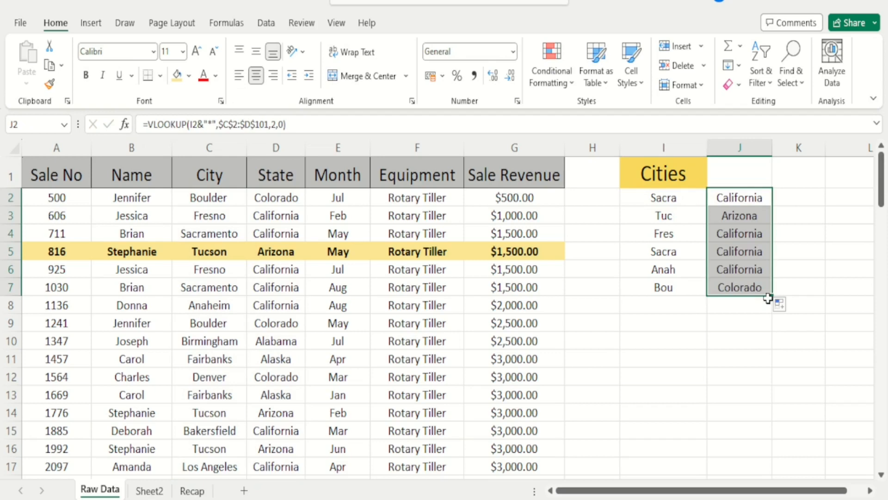
click(787, 197)
right_click(787, 202)
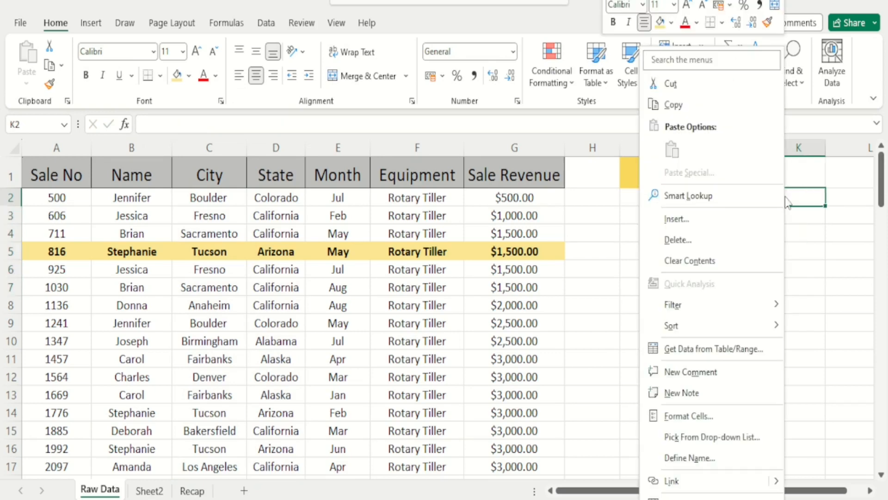
key(Escape)
click(744, 238)
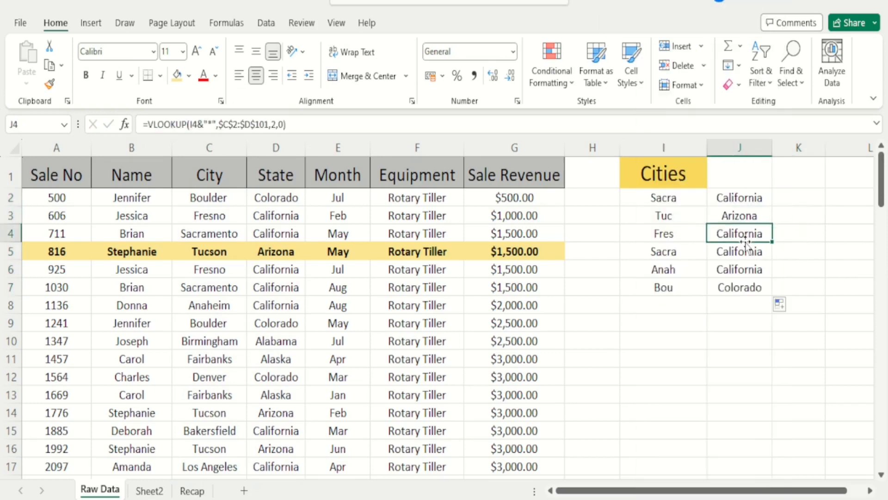
click(681, 354)
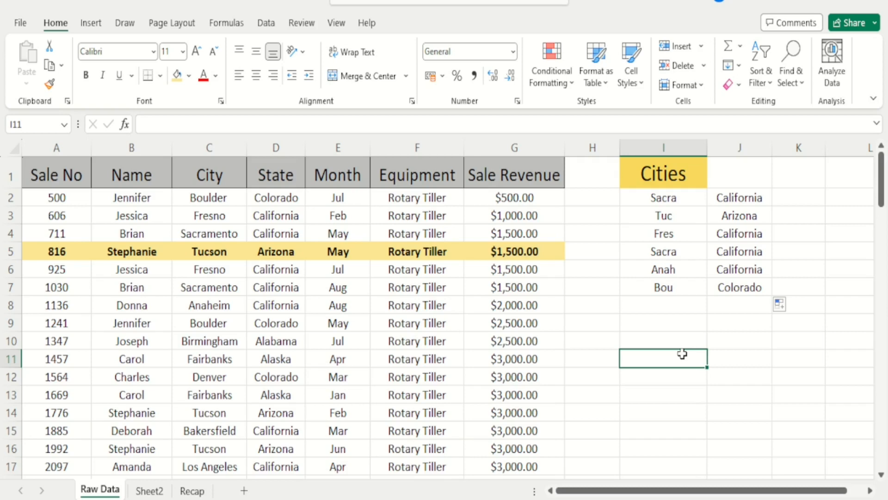
key(Up)
key(Up)
key(Up)
key(Up)
key(Up)
key(Up)
key(Up)
key(Up)
key(Up)
key(Up)
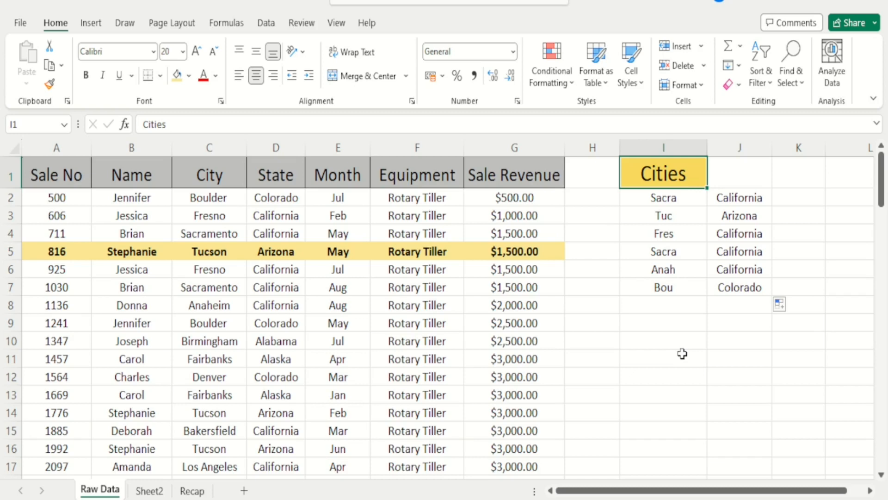
Step: Copy the plain formatting of blank cell I11 onto I1:J9 and clear that range's contents
click(682, 353)
right_click(683, 354)
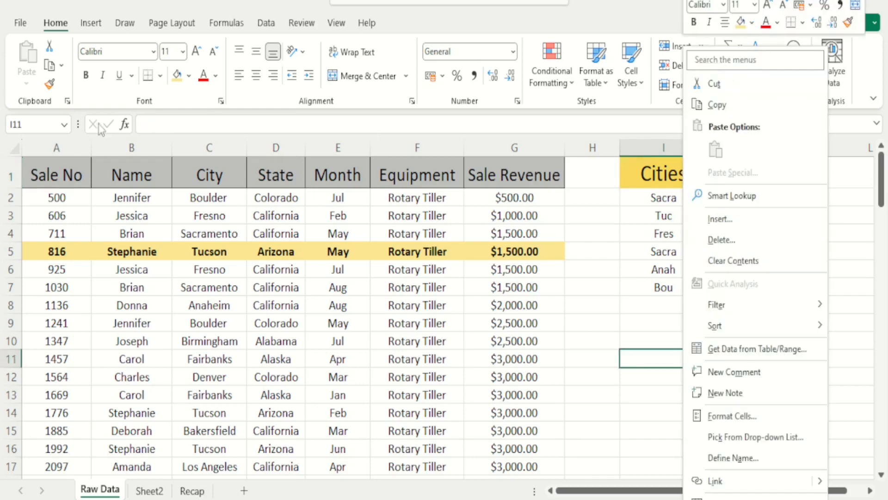
key(Escape)
click(47, 85)
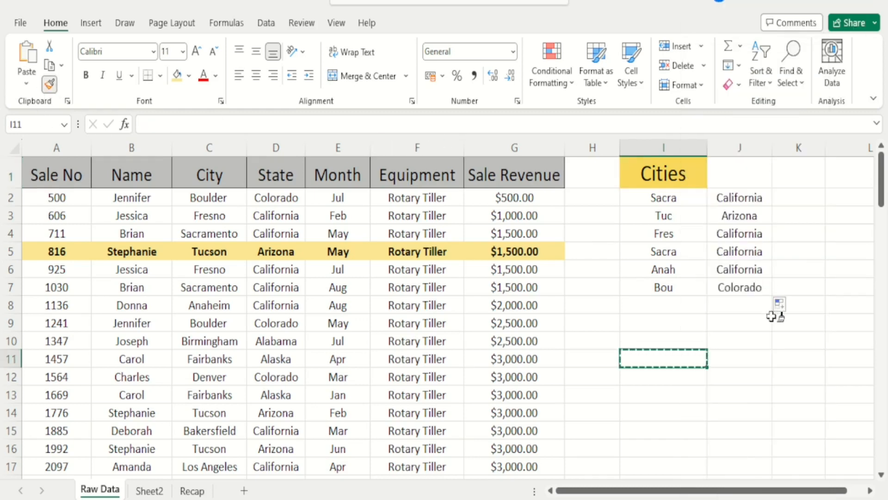
drag(759, 322, 636, 114)
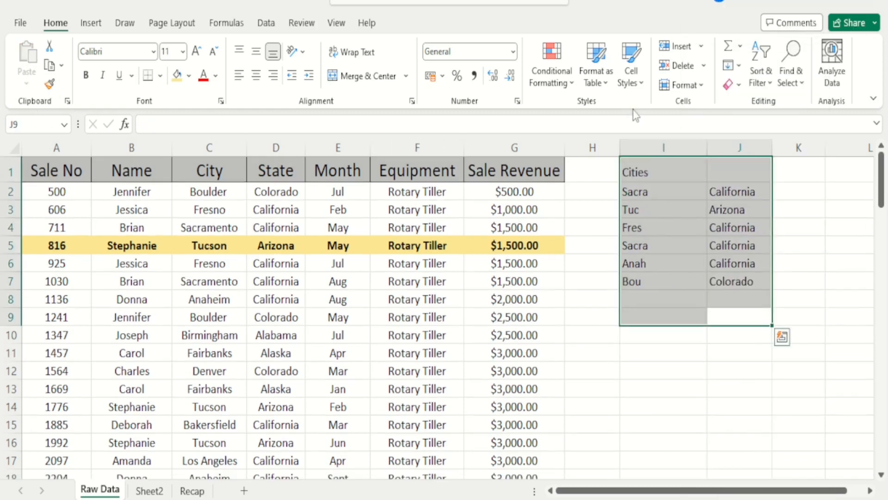
key(Delete)
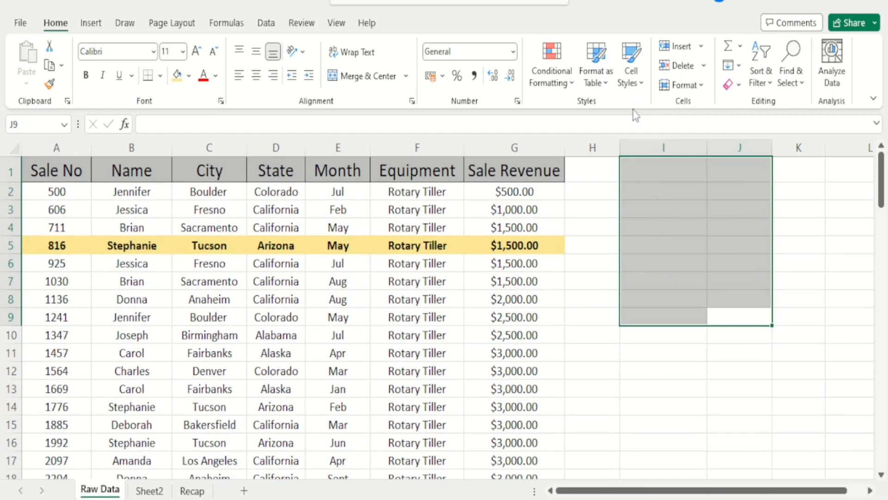
right_click(633, 235)
key(Escape)
Step: Change the header in G1 to Sales Revenue
key(Left)
key(Up)
key(Up)
key(ctrl+Up)
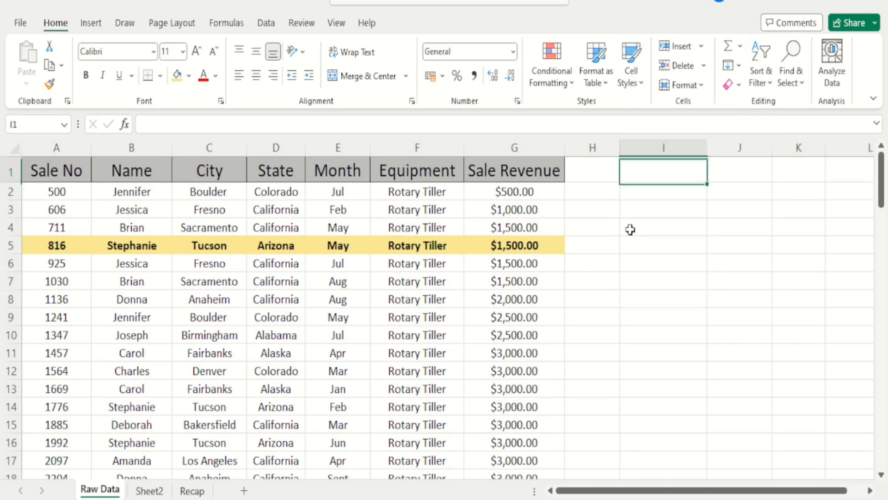
key(ctrl+Left)
key(Right)
key(Down)
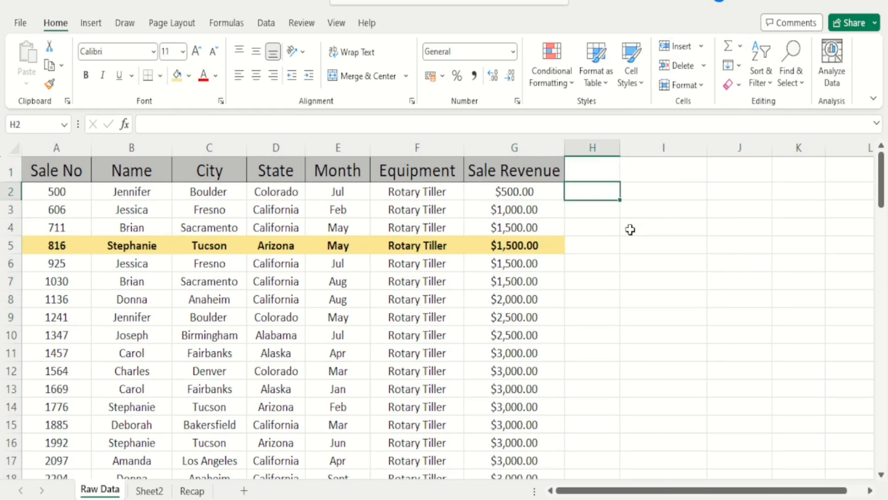
key(Left)
key(Up)
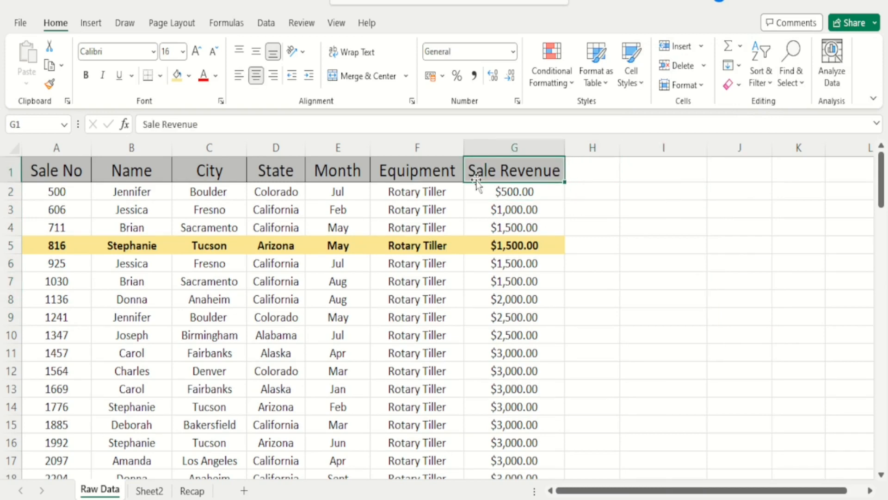
click(162, 124)
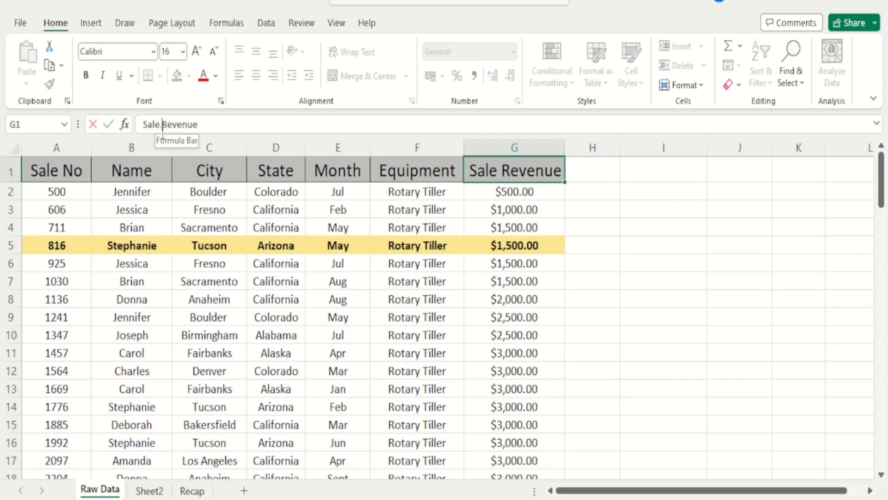
text(s)
key(Return)
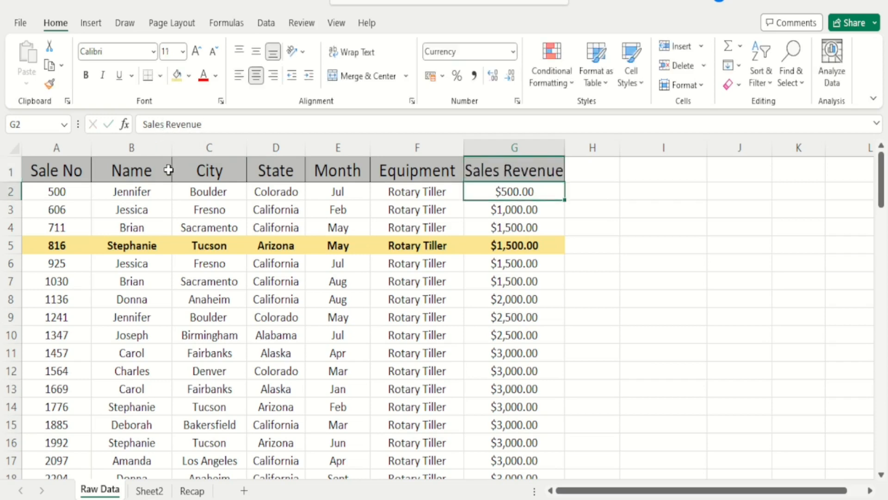
Step: Enter the revenue band label LT 5000 in J2
key(Up)
key(Right)
key(Right)
key(Right)
key(Down)
key(Left)
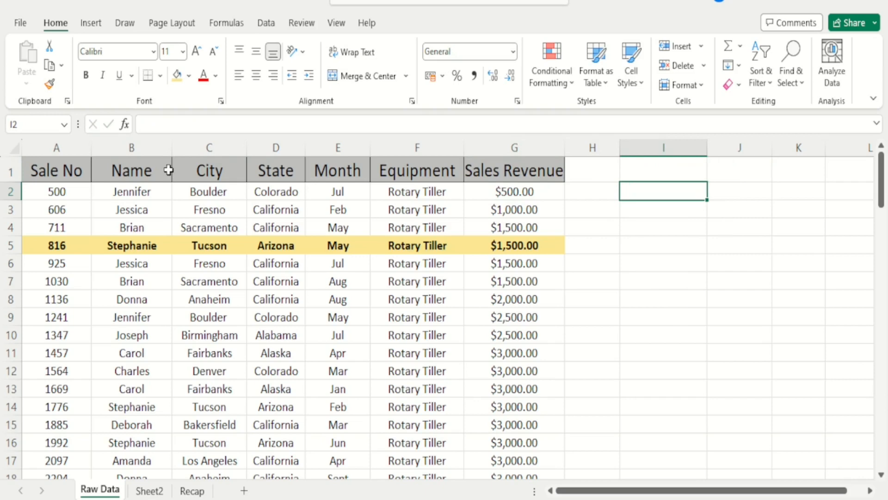
key(Right)
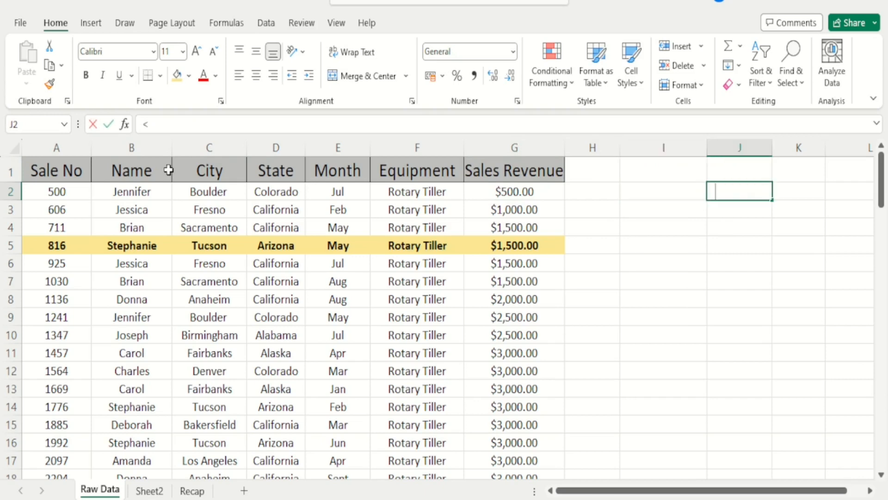
text(Lt 5000)
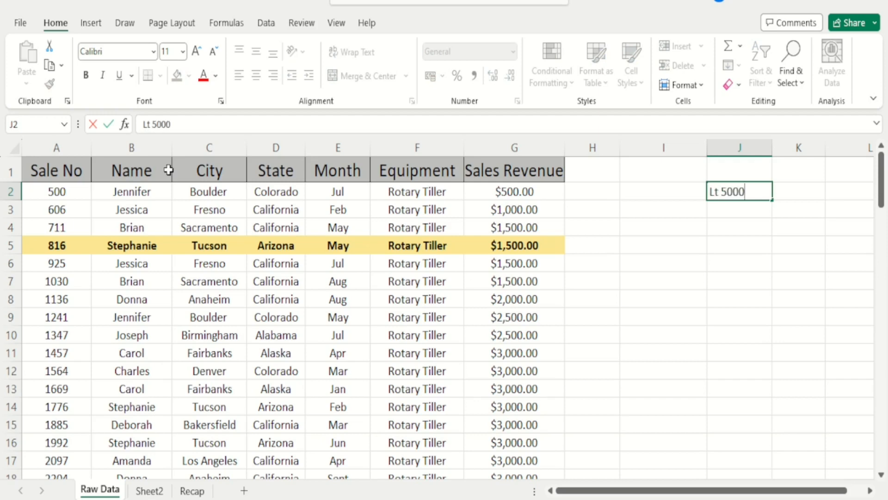
key(Return)
key(Up)
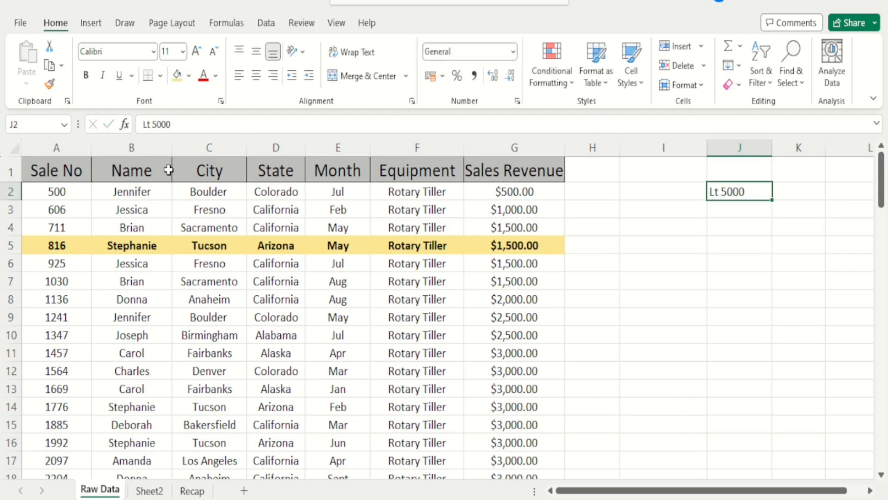
click(151, 125)
key(BackSpace)
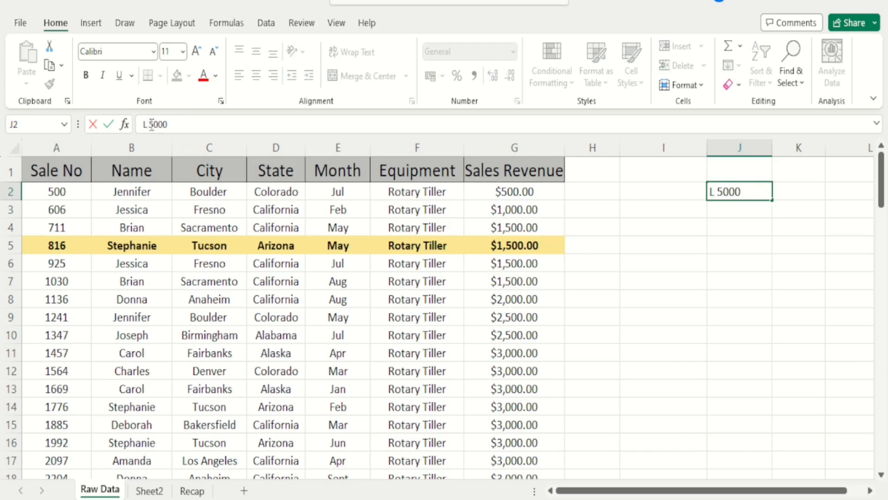
text(T)
key(Return)
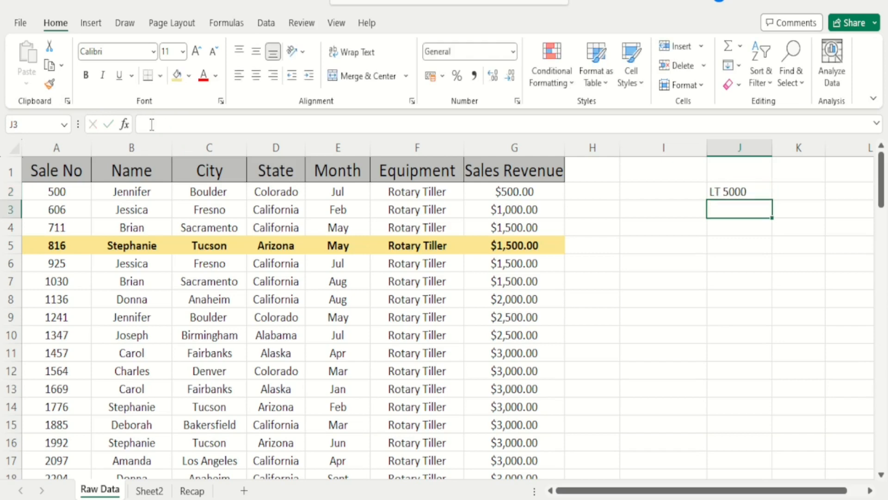
Step: Enter the revenue band label 5000 - 10000 in J3
text(000)
key(BackSpace)
key(BackSpace)
key(BackSpace)
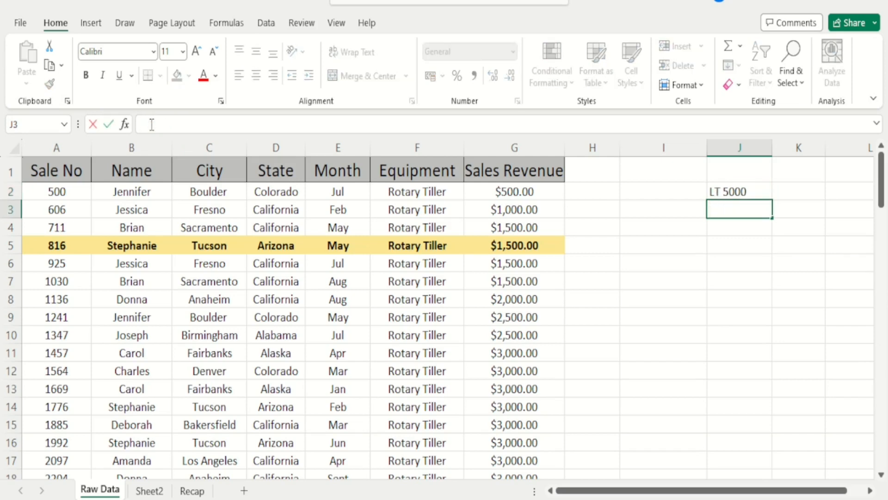
text(5000 - 1000)
key(Return)
key(Up)
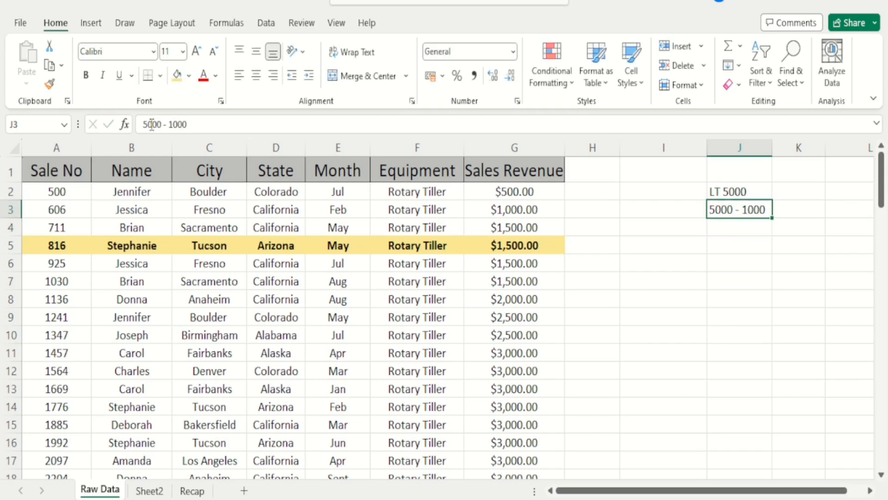
click(188, 124)
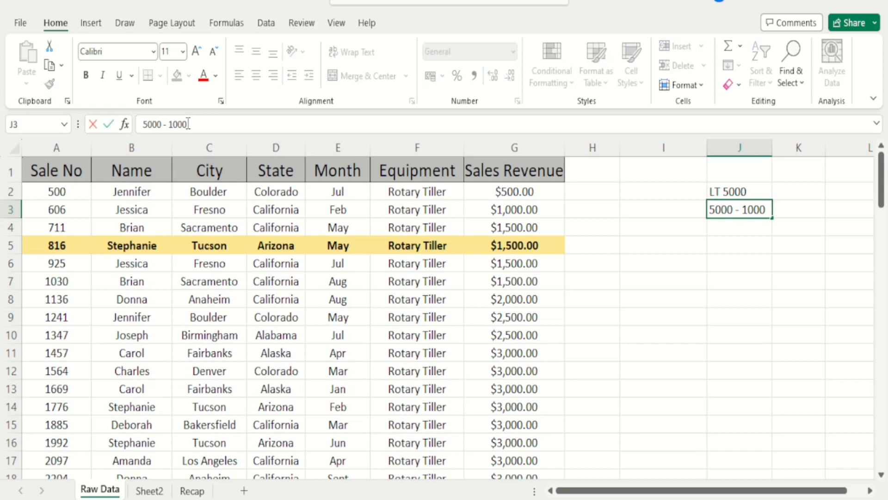
text(0)
key(Return)
Step: Enter the revenue band labels 10000 - 15000 in J4 and 15000 - 20000 in J5
text(1)
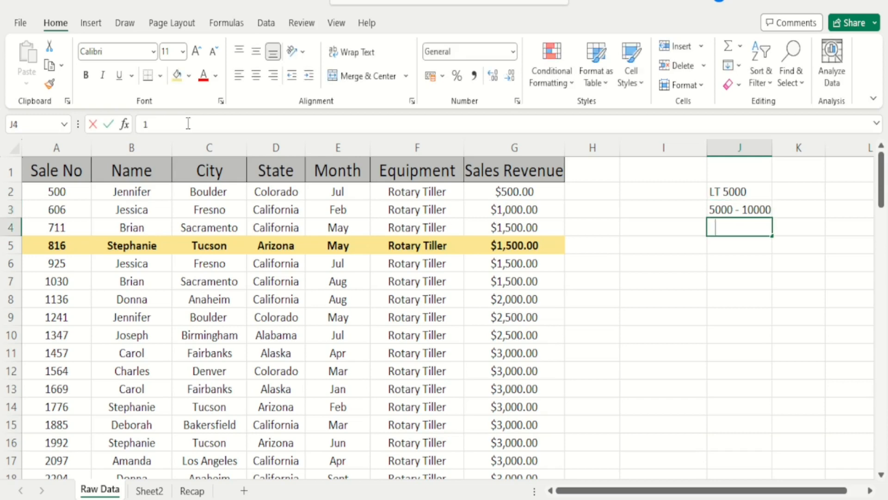
text(0000 -)
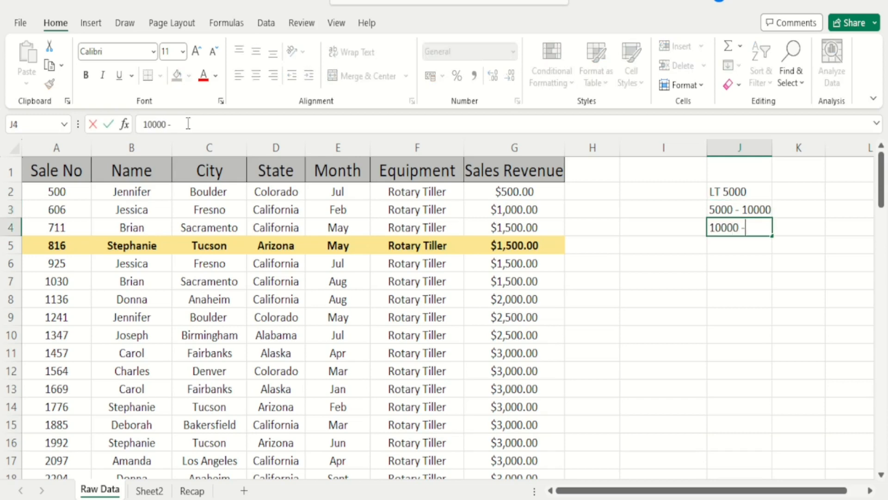
text( 15000)
key(Return)
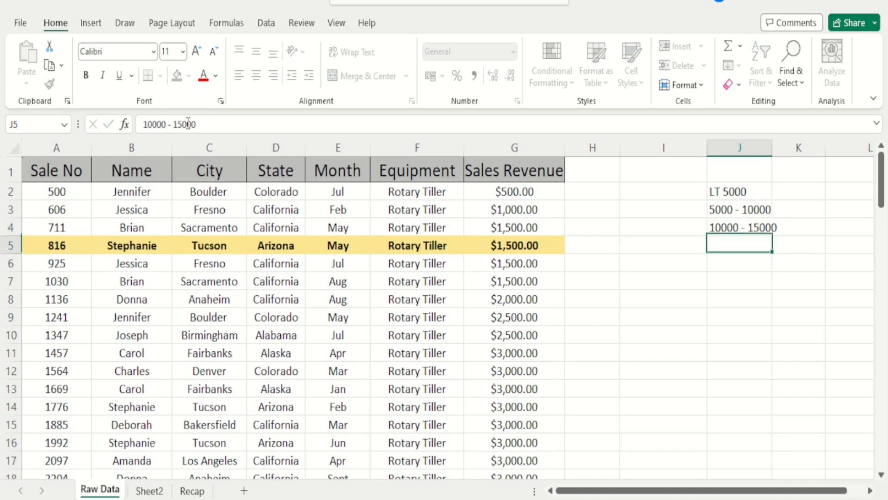
text(15000)
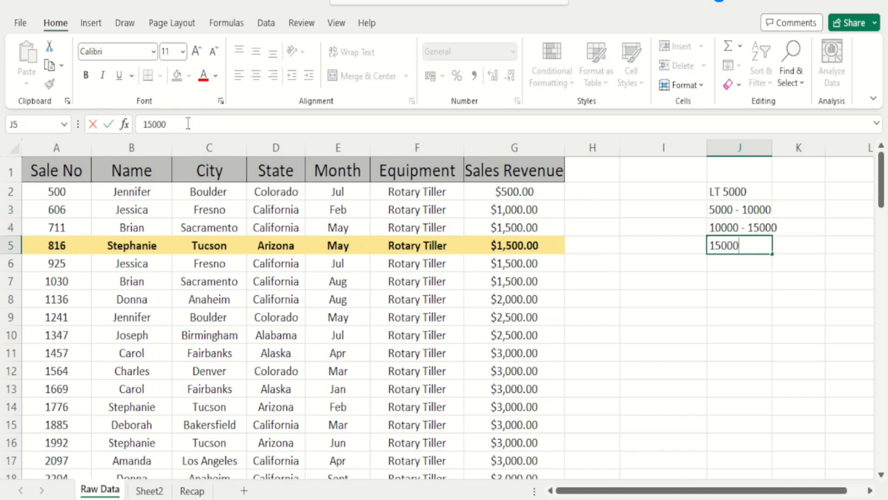
text( - 20000)
key(Return)
Step: Enter the band labels 20000 - 25000 in J6 and 25000 - 30000 in J7, widening column J to fit them
text(2000)
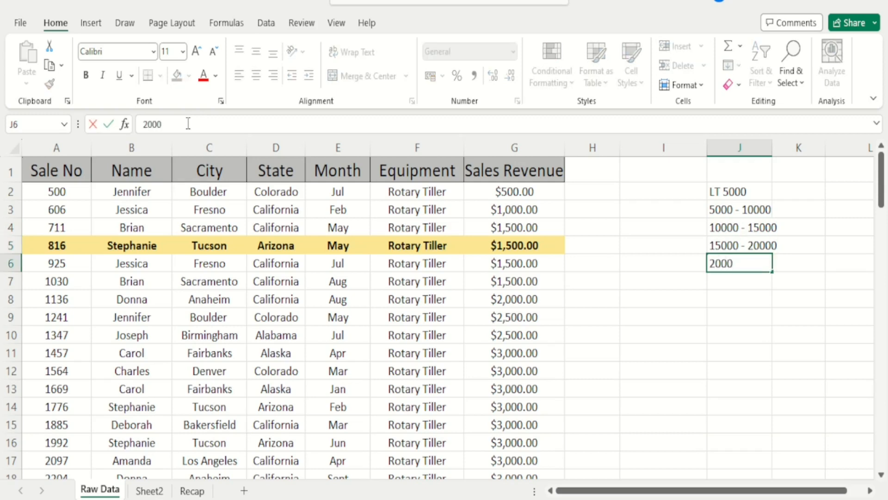
text(0 - 25000)
key(Return)
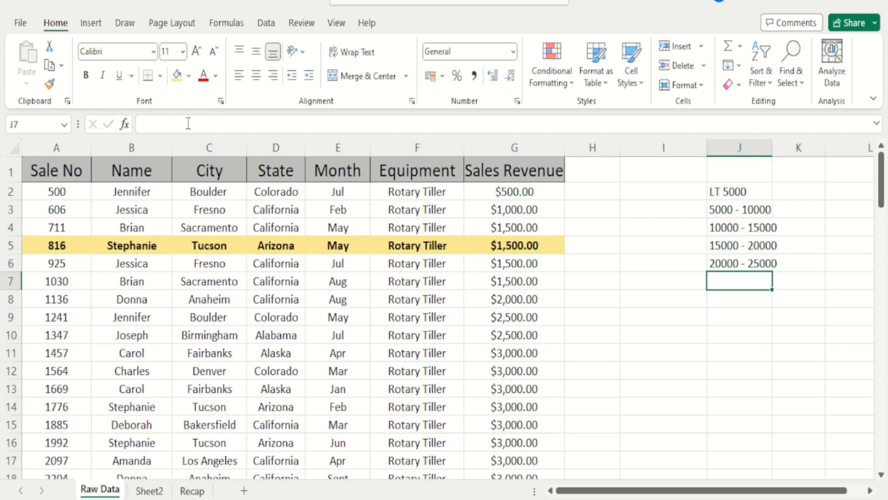
text(25000)
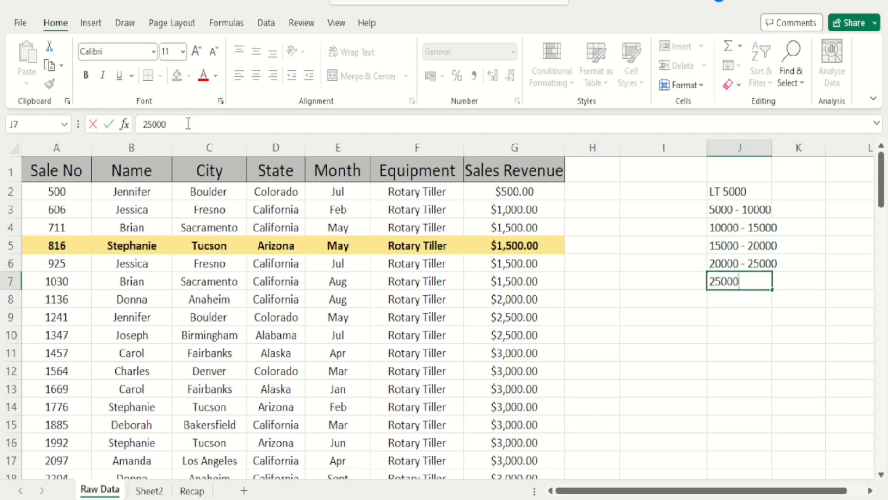
text( - 30000)
key(ctrl+Return)
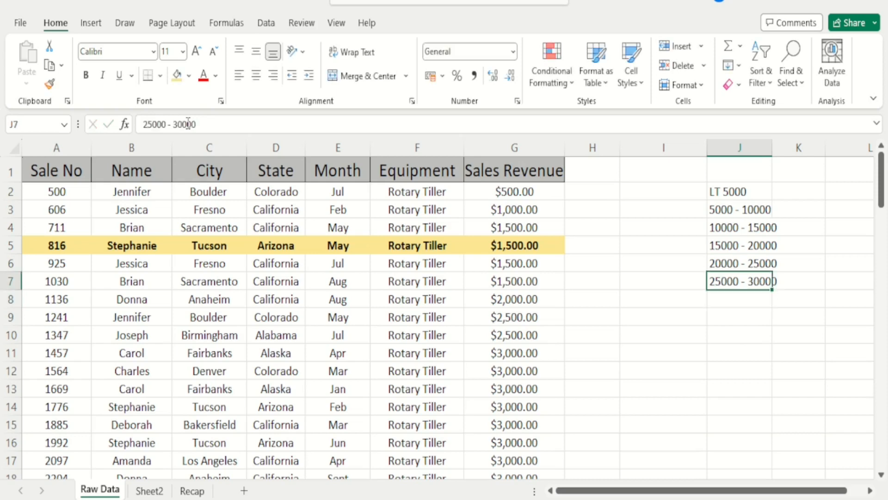
drag(773, 143, 787, 144)
Step: Enter the final revenue band label GT EQ 30000 in J8
click(706, 306)
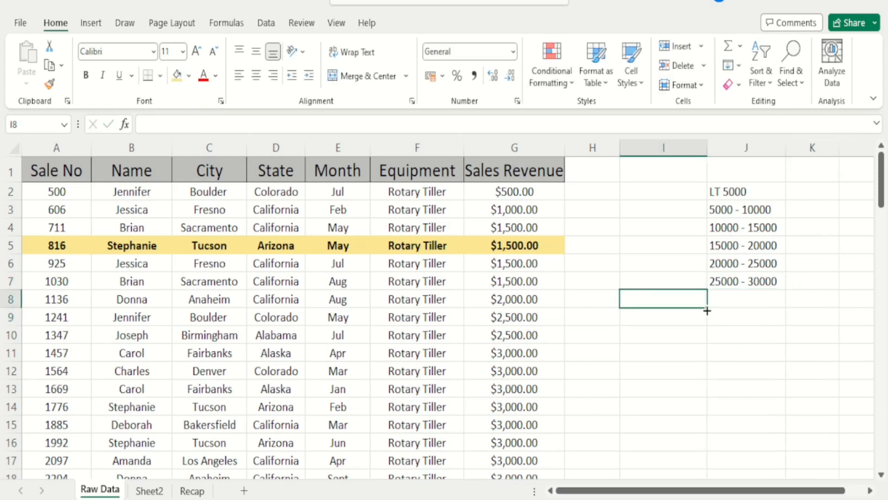
click(708, 309)
text(GT)
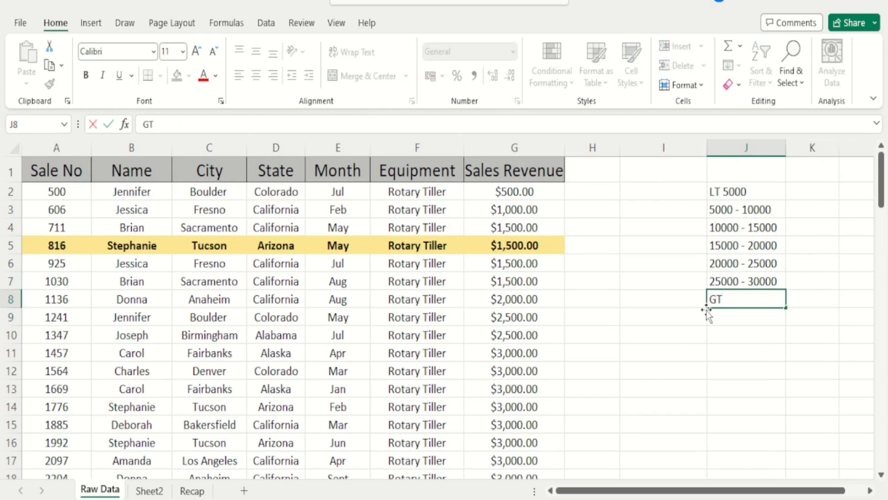
text( EQ 30000)
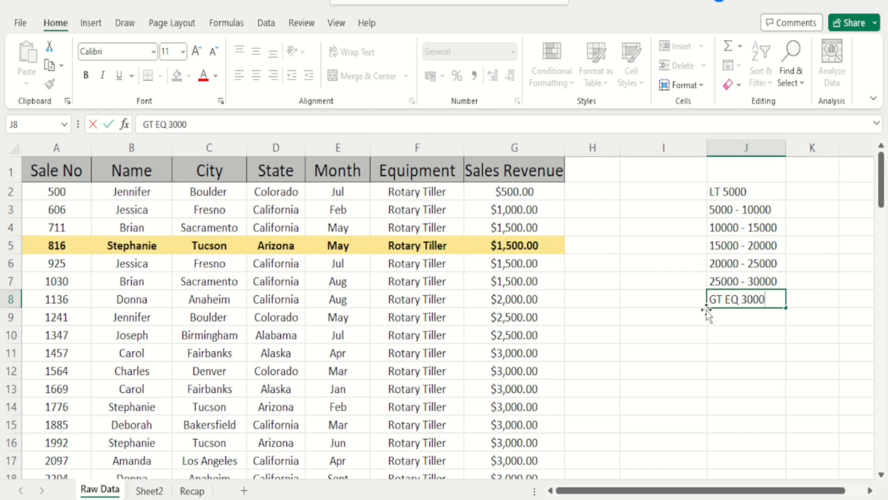
key(Return)
key(Up)
key(Up)
key(Up)
key(Up)
key(Up)
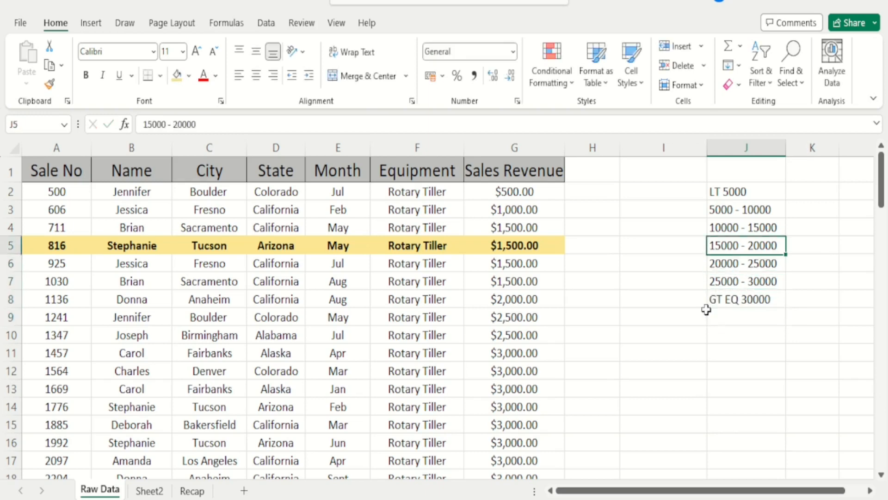
Step: Review the revenue band labels in column J against the amounts in the Sales Revenue column
key(Up)
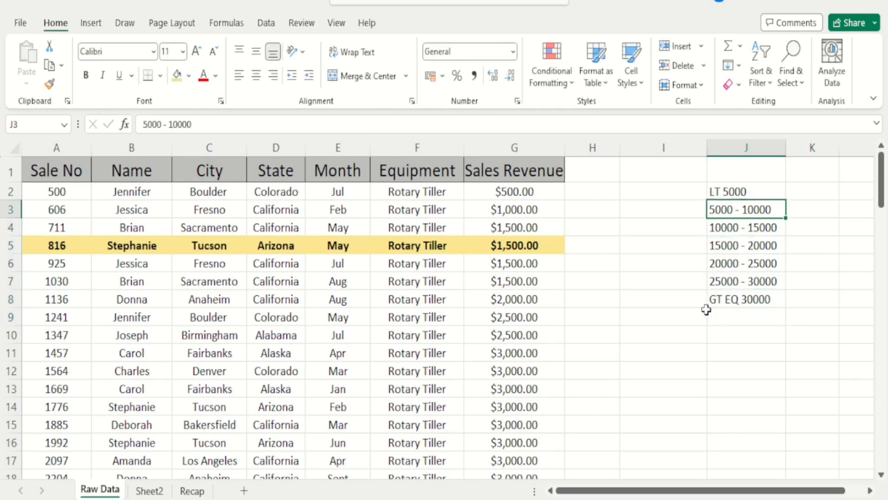
key(Left)
key(Left)
key(Left)
key(Left)
key(Up)
key(Up)
key(Right)
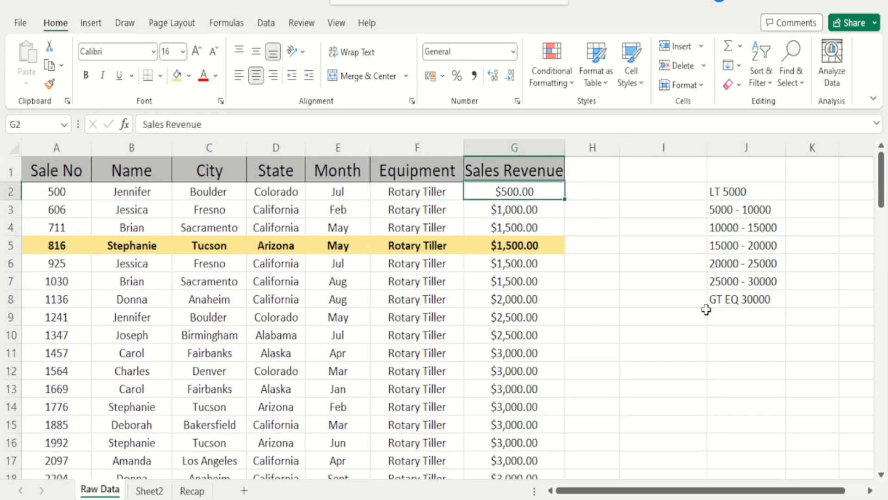
key(Down)
key(Down)
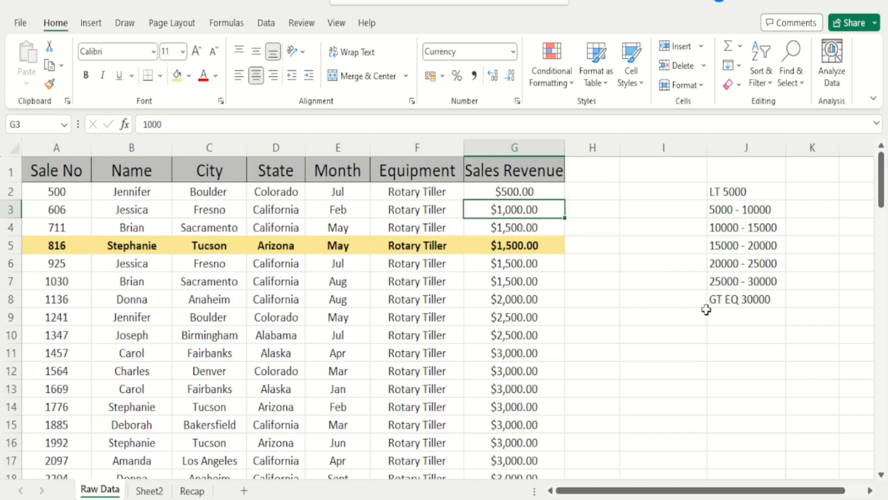
Step: Enter 0 in I2 as the lower limit beside the LT 5000 band
key(Right)
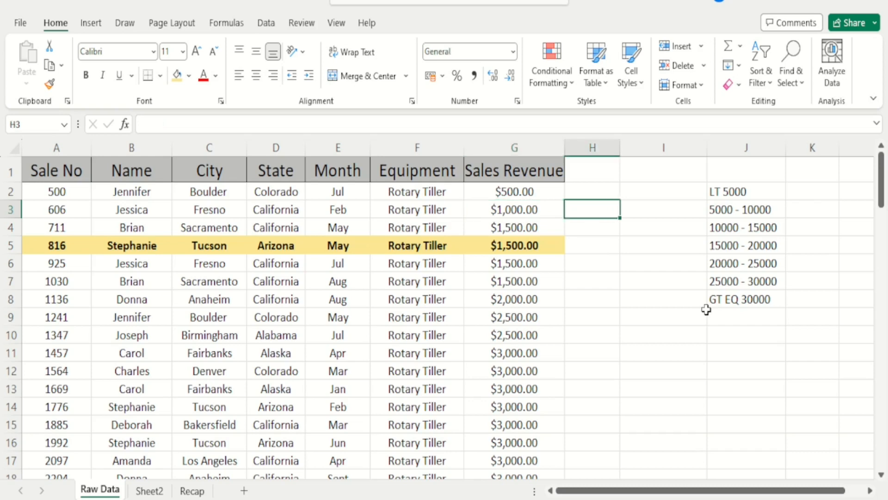
key(Right)
key(Up)
key(Up)
key(Down)
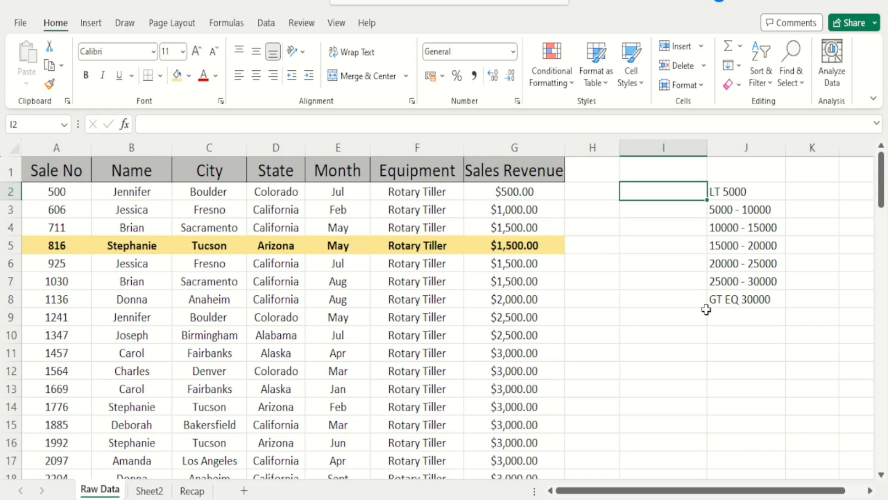
text(0)
key(Return)
key(Up)
key(Right)
key(Left)
key(shift+Right)
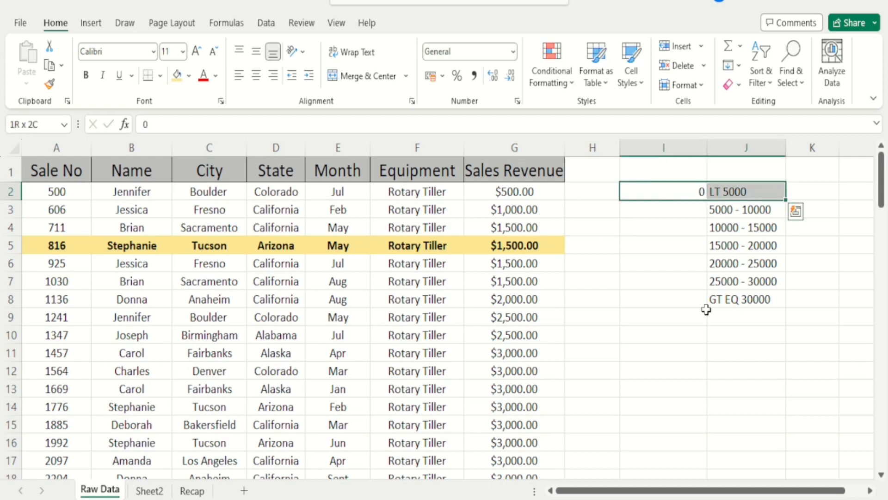
key(ctrl+shift+Down)
key(shift+BackSpace)
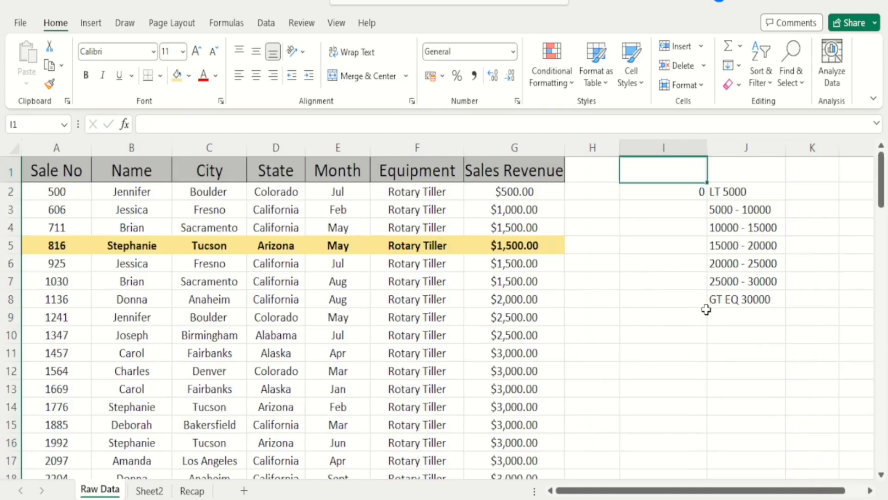
key(shift+Right)
key(ctrl+shift+Down)
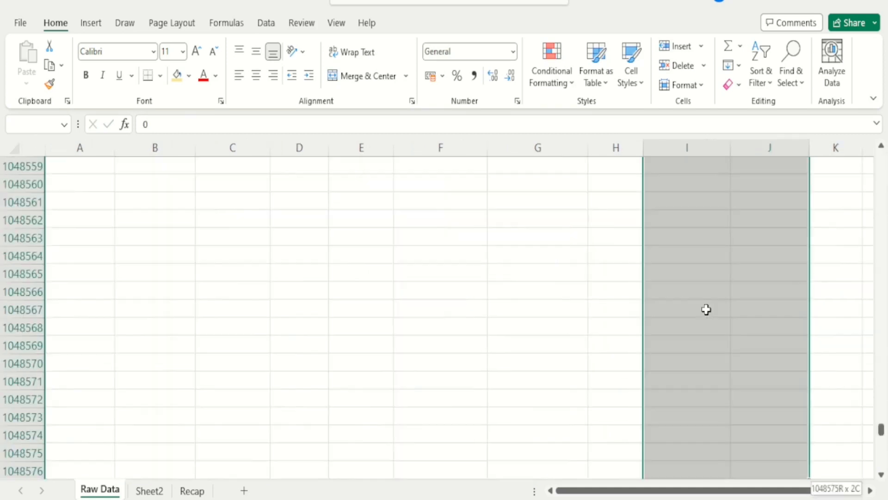
key(ctrl+Up)
key(Right)
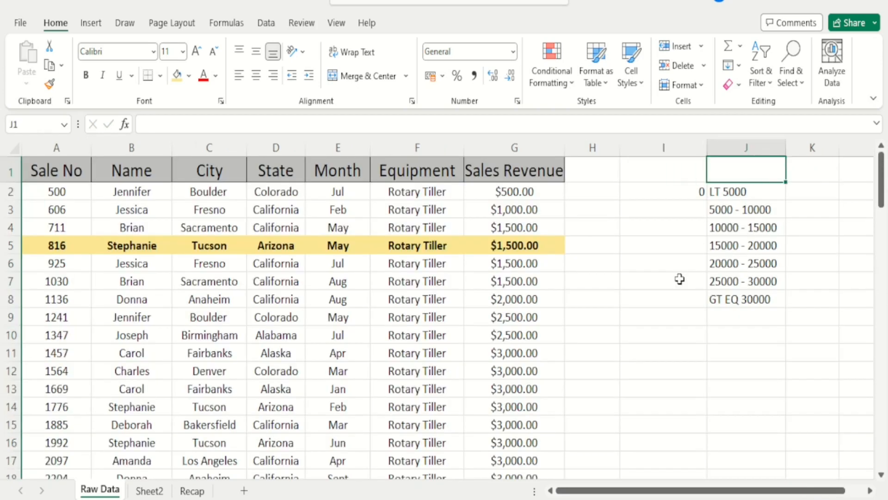
Step: Center the contents of the band table in I2:J8 horizontally
key(Down)
key(shift+Down)
key(shift+Down)
key(shift+Down)
key(shift+Down)
key(shift+Down)
key(shift+Down)
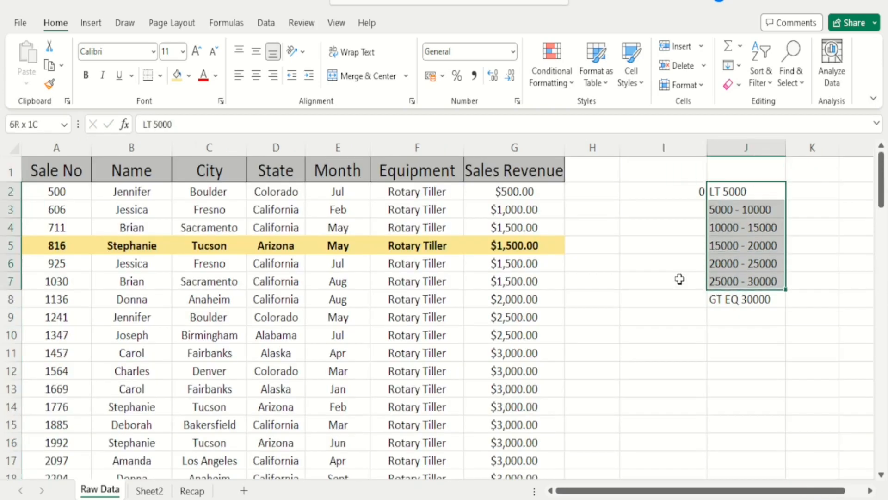
key(shift+Left)
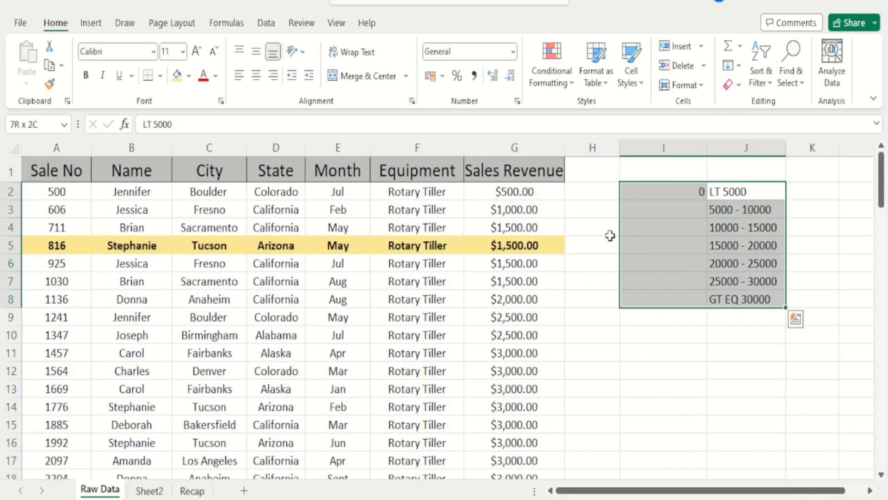
click(255, 76)
Step: Enter the heading Buckets in J1 above the revenue band labels
key(Right)
key(Up)
key(Left)
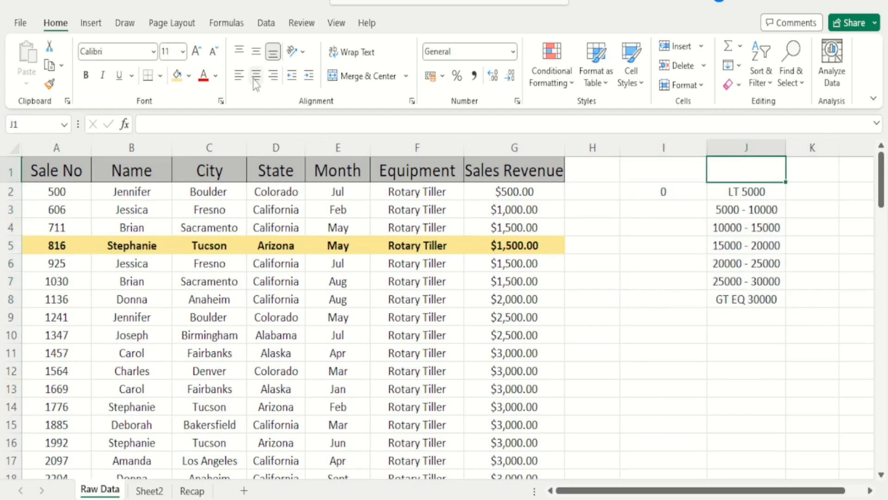
text(Buckets)
key(Return)
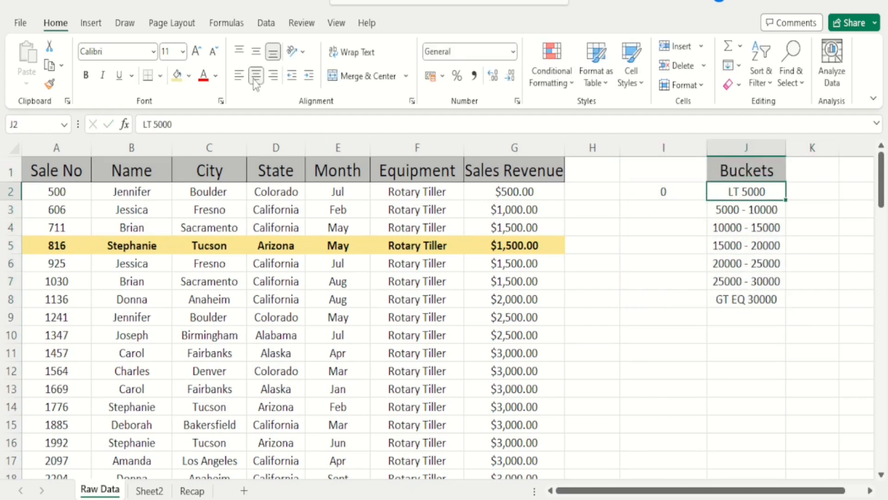
Step: Compare the Sales Revenue amounts in column G with the lower limit and band labels in the Buckets table
key(Left)
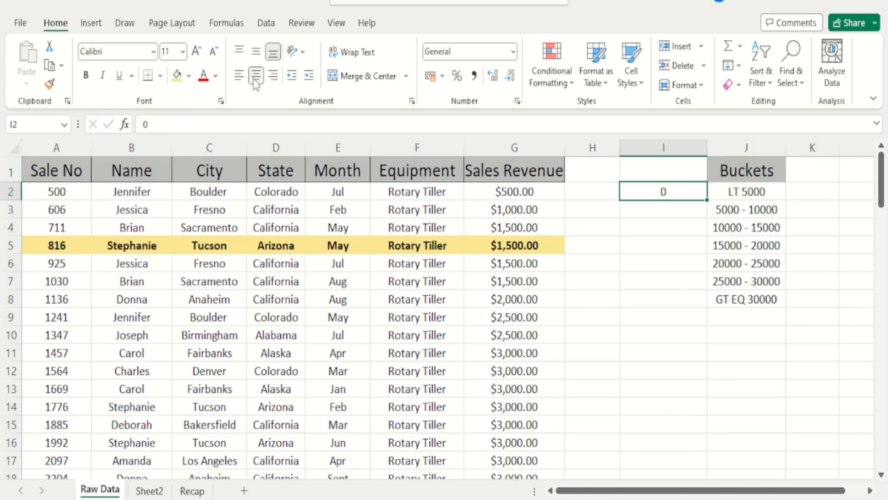
key(Right)
key(Left)
key(Left)
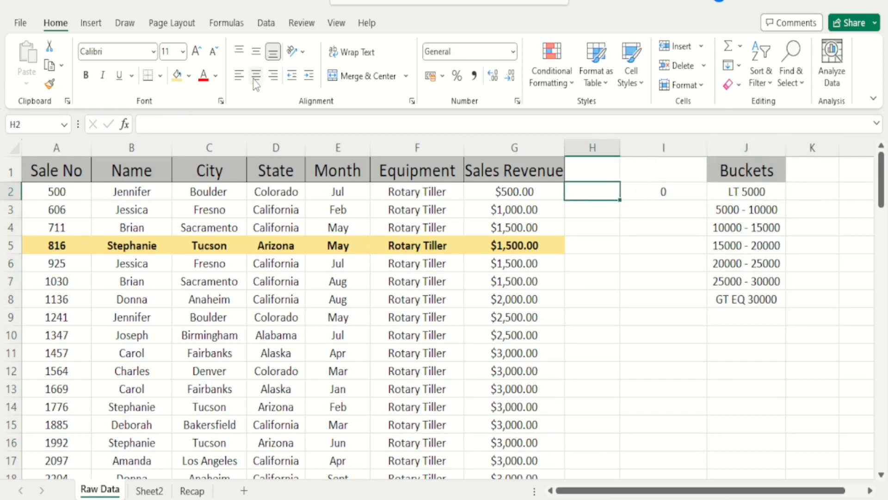
key(Right)
key(Right)
key(Left)
key(Right)
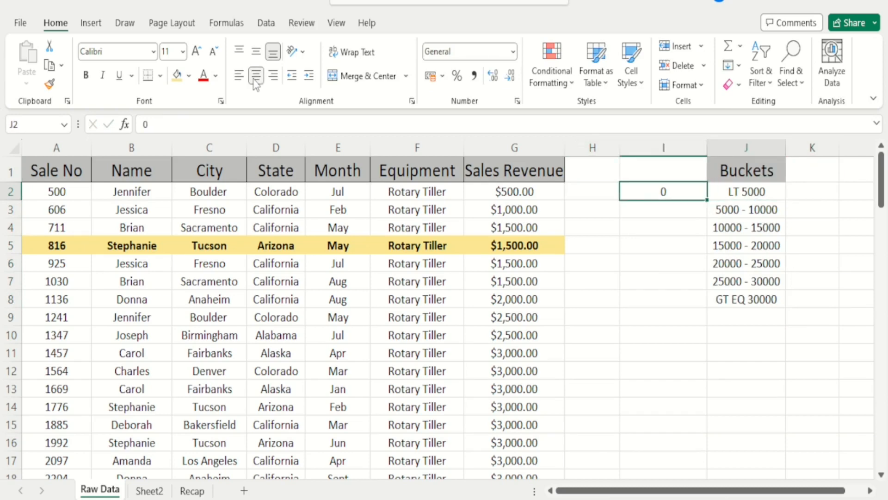
key(Down)
key(Down)
key(Down)
key(Down)
key(Left)
key(Left)
key(Left)
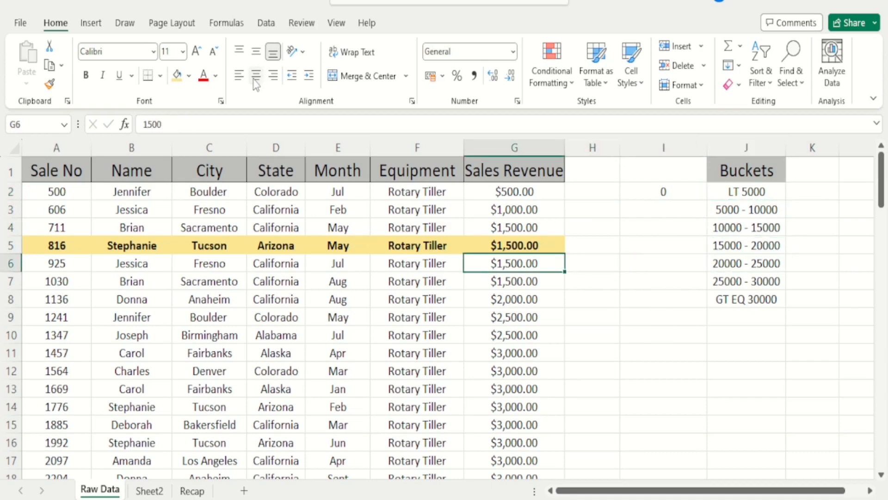
key(Up)
key(Up)
key(Up)
key(Up)
key(Down)
key(Down)
key(Down)
key(Down)
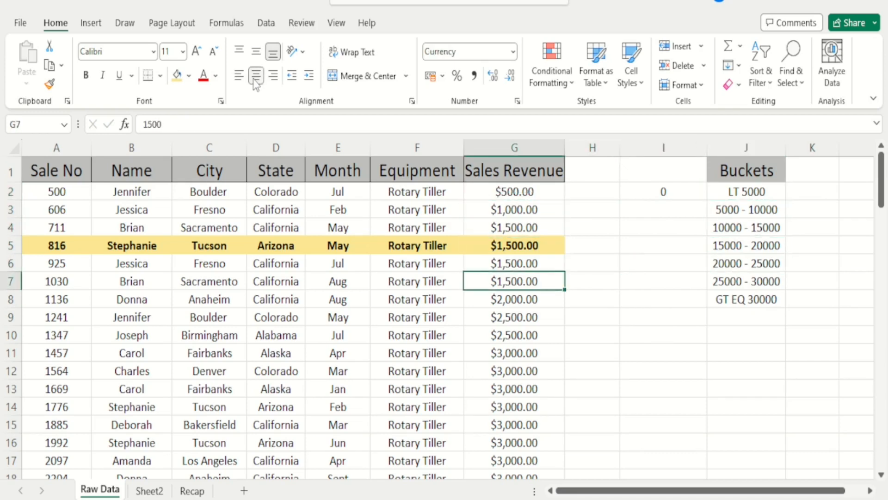
key(Right)
key(Right)
key(Right)
key(Left)
key(Left)
key(Left)
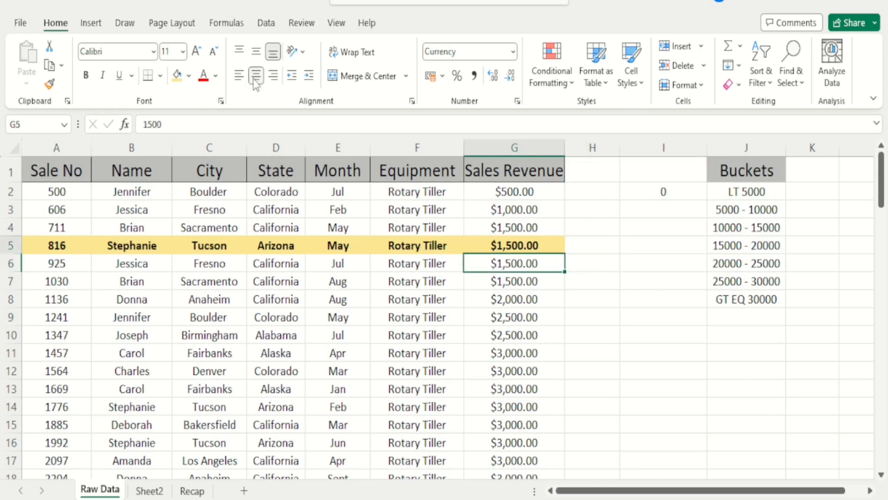
Step: Insert an entire new column at H, directly after the Sales Revenue column
key(Up)
key(Up)
key(Up)
key(Up)
key(Up)
key(Right)
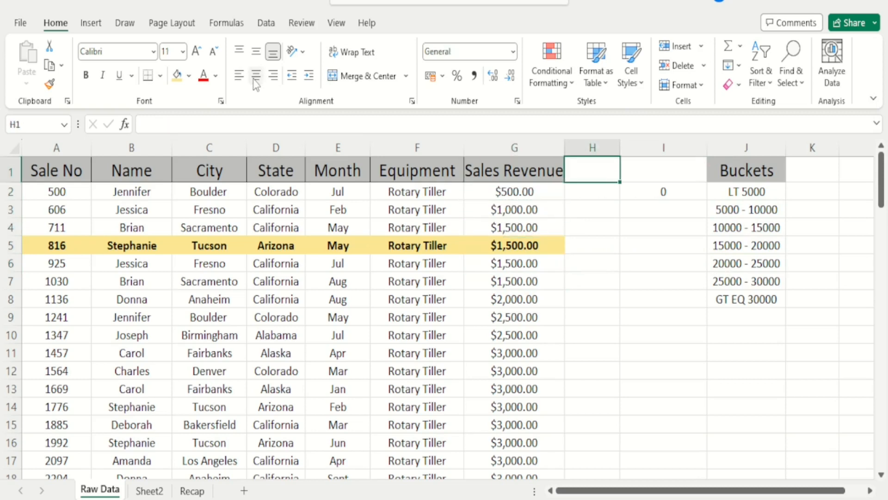
key(ctrl+shift+plus)
key(Down)
key(Down)
key(Down)
key(Return)
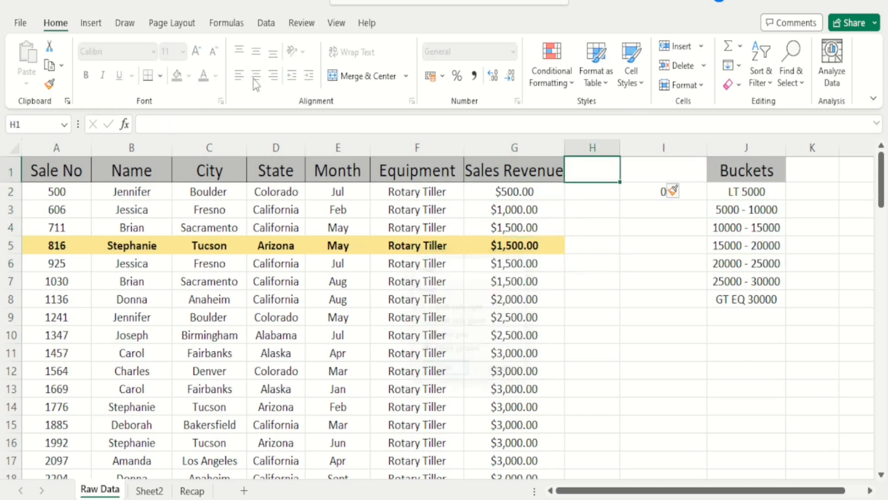
Step: Narrow the new empty column H so the whole Buckets column fits in view
key(Right)
key(Right)
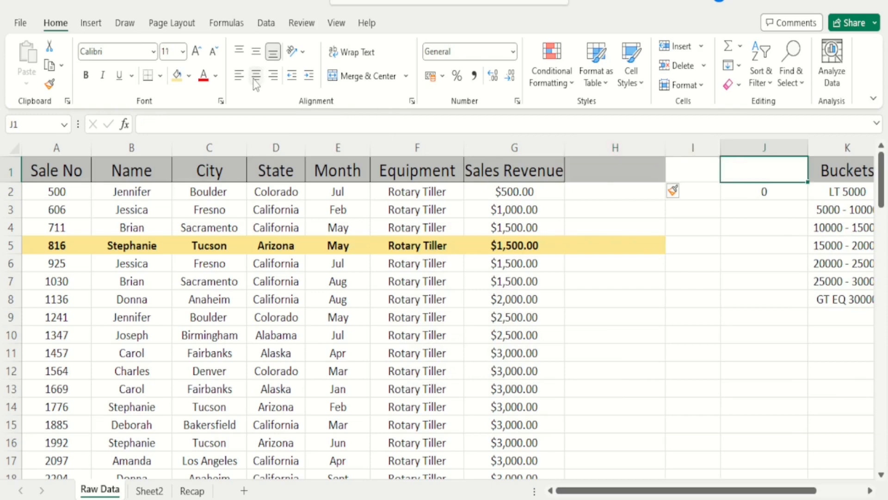
key(Down)
key(Down)
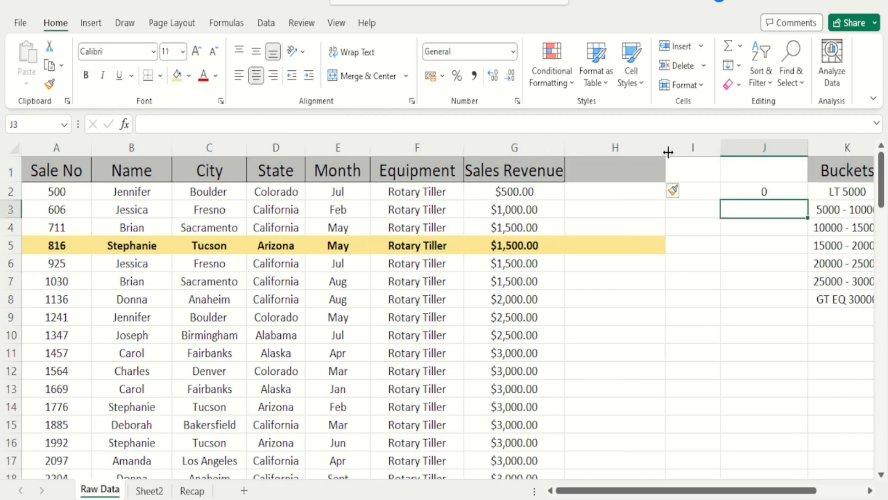
drag(668, 152, 640, 149)
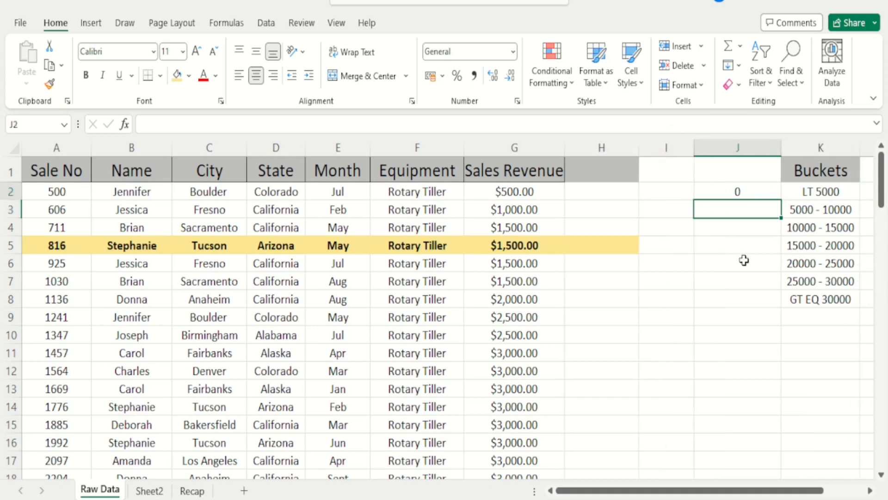
Step: Enter the lower limit 5000 in J3 beside the 5000 - 10000 bucket
key(Up)
key(Right)
key(Left)
key(Down)
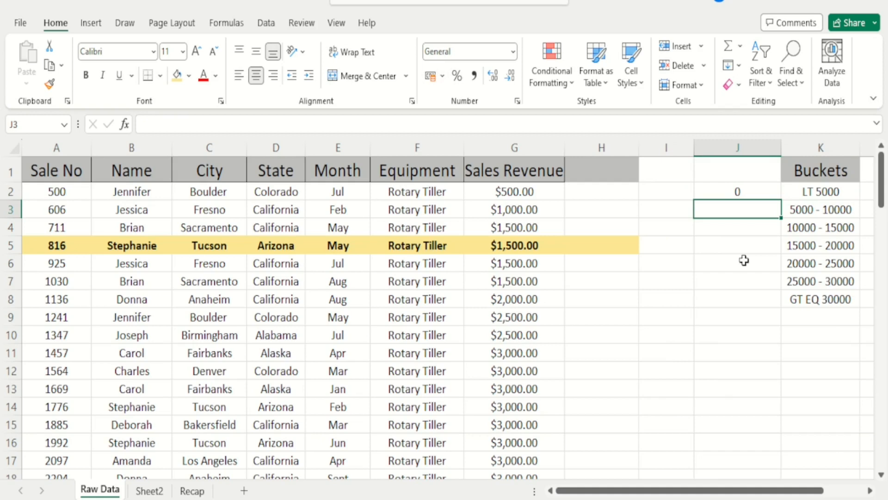
key(Right)
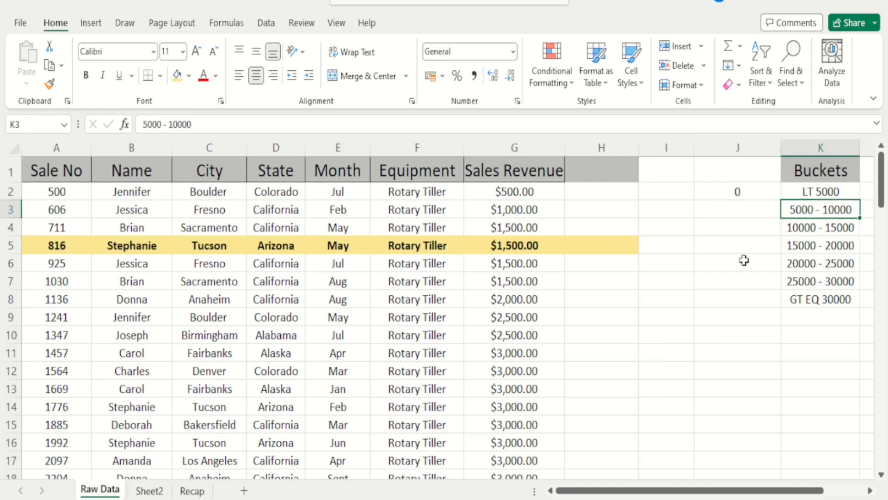
key(Left)
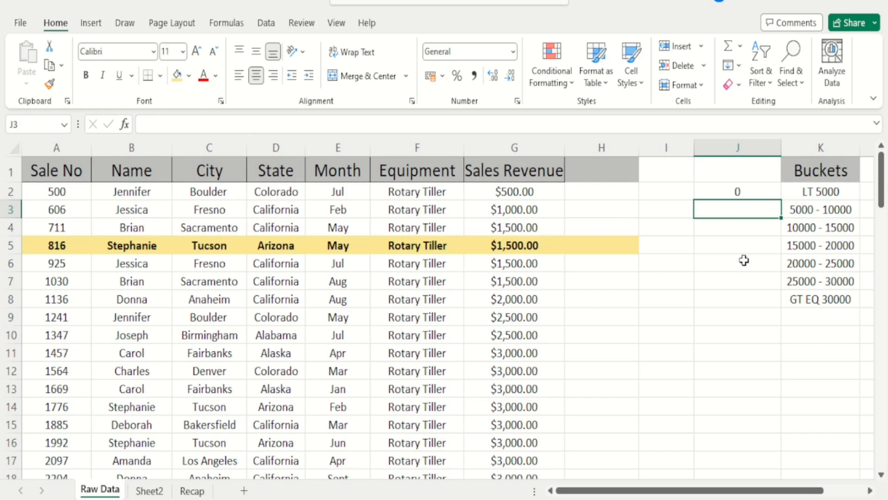
text(5000)
key(Return)
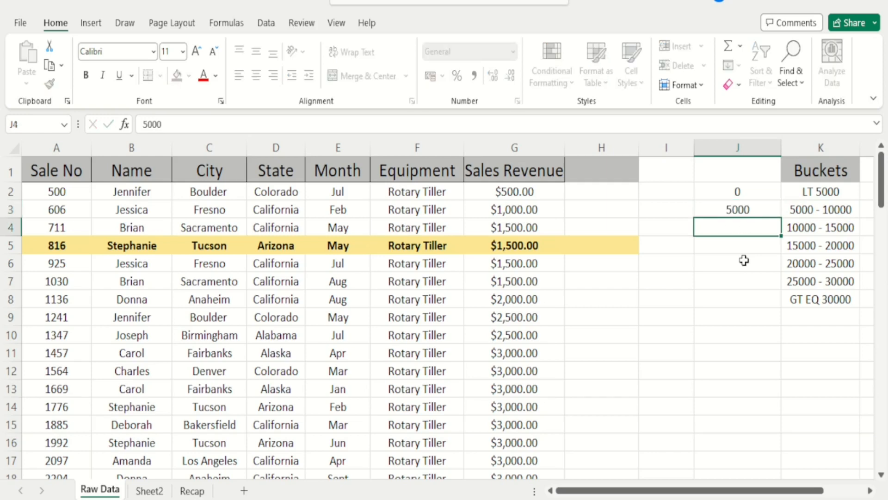
Step: Enter 10000 in J4, accept the suggested fill for the lower limits through J8, and replace J8 with 30000
text(10000)
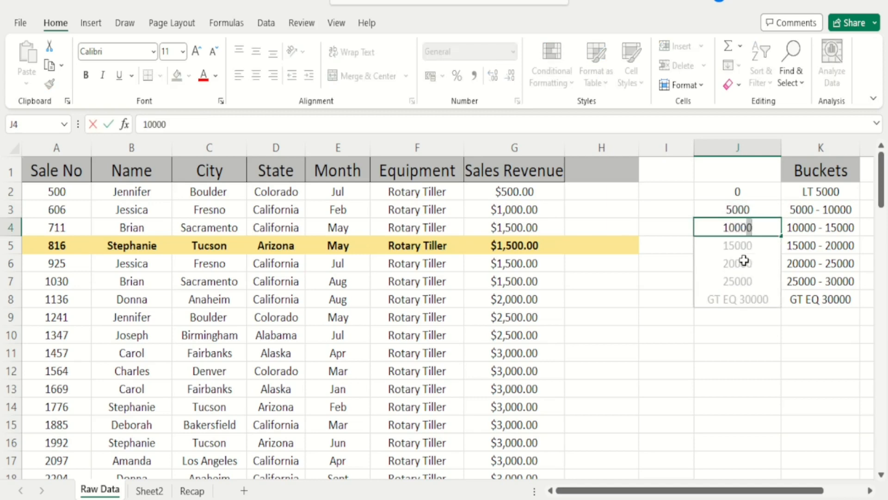
key(Return)
key(Down)
key(Down)
key(Down)
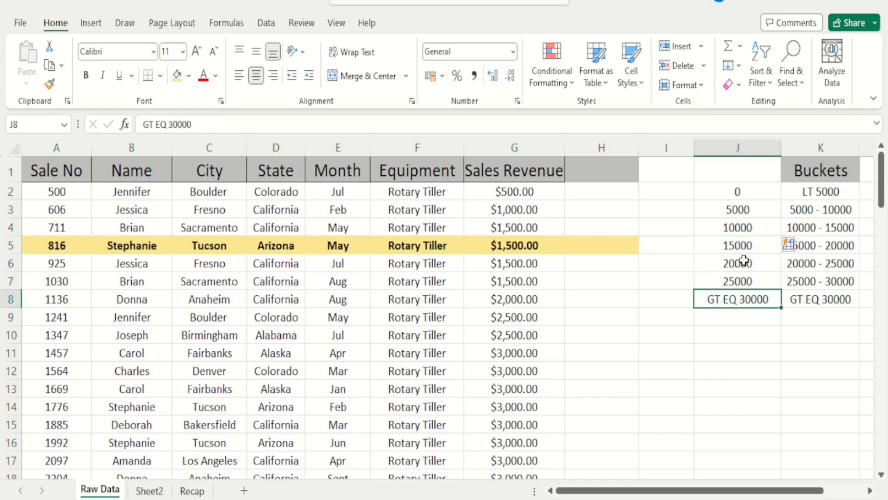
text(30000)
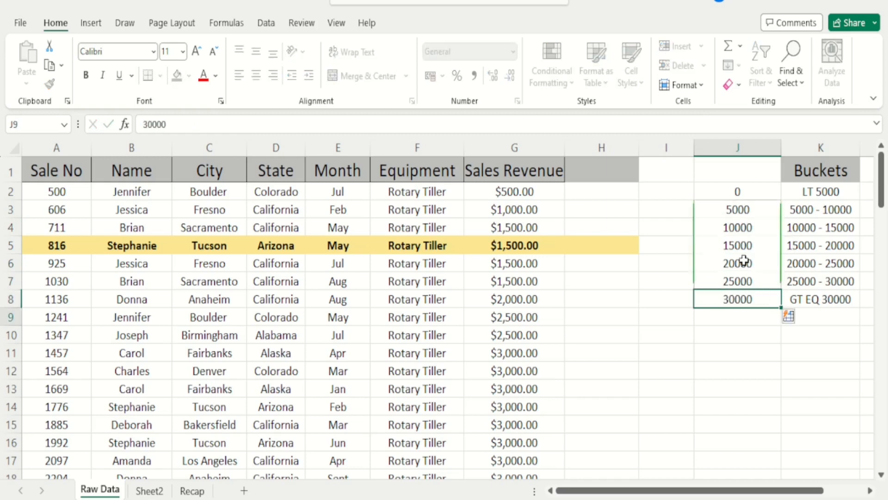
key(Return)
Step: Review the lower limits in column J against their matching Buckets labels
key(Up)
key(Up)
key(Up)
key(Up)
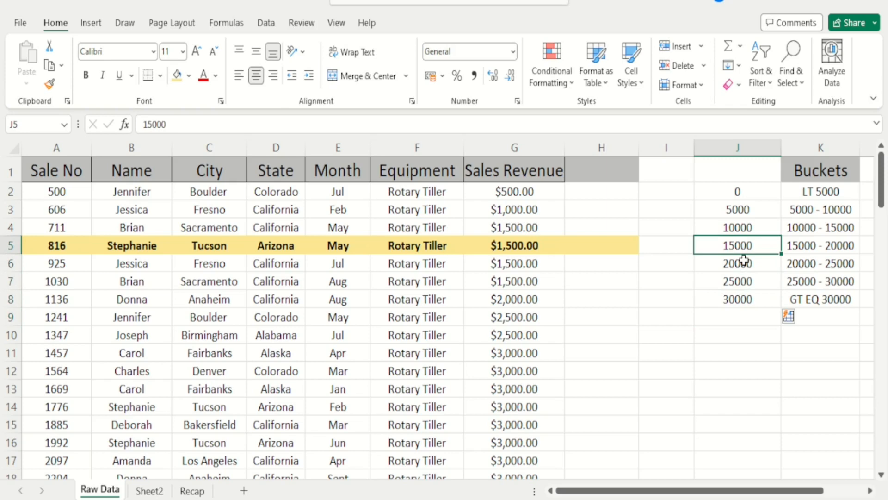
key(Up)
key(Up)
key(Up)
key(Down)
key(Down)
key(Down)
key(Up)
key(Up)
key(Up)
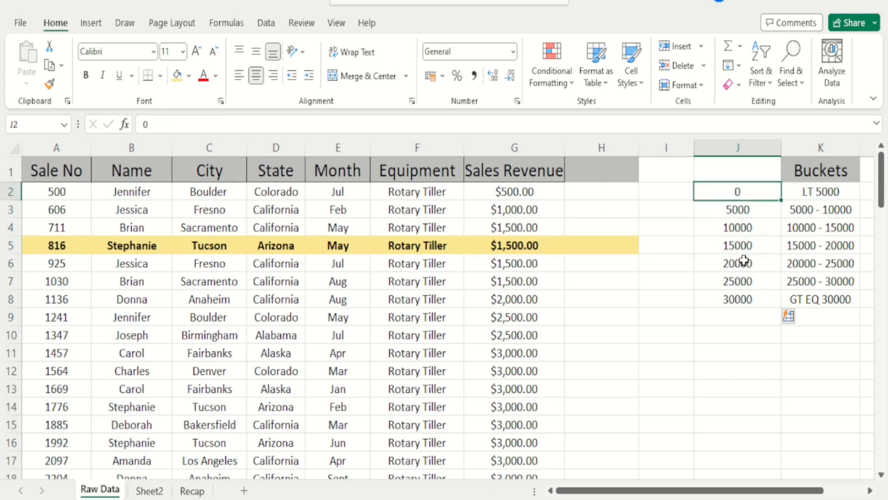
key(Down)
key(Down)
key(Down)
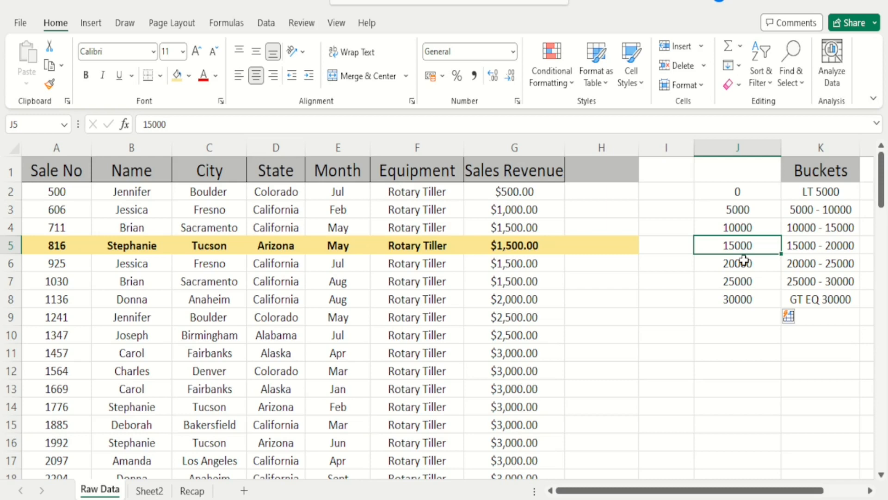
key(Up)
key(Up)
key(Up)
key(Up)
key(Down)
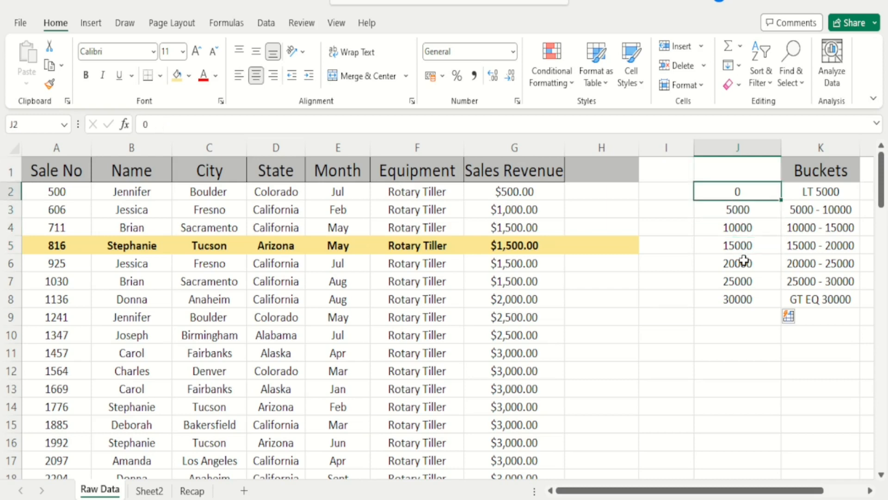
Step: Enter the heading Buckets in H1 beside Sales Revenue
key(Left)
key(Left)
key(Up)
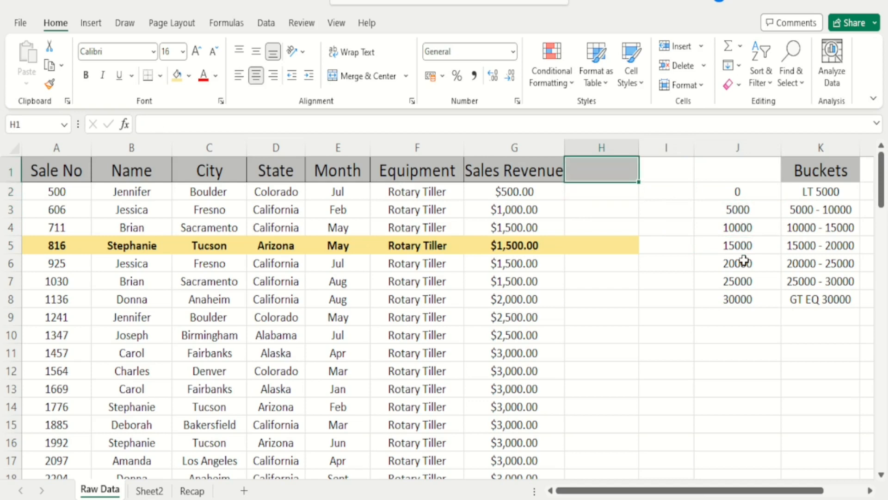
text(Buckets)
key(Return)
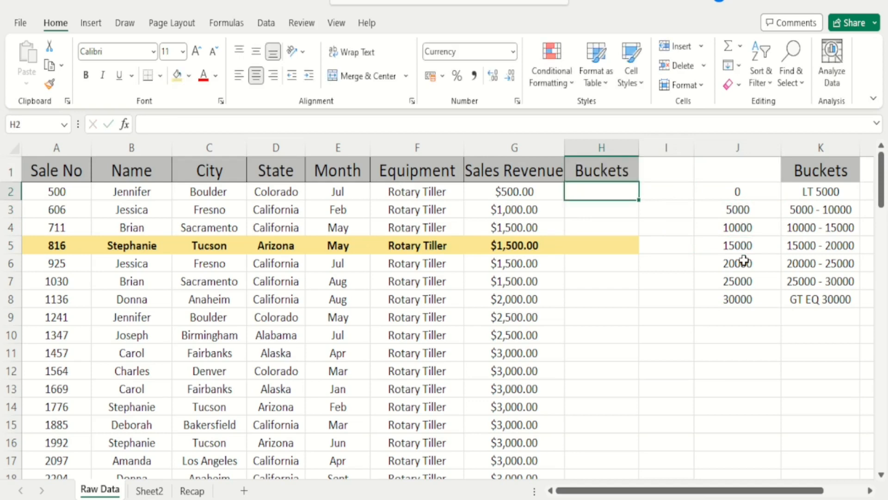
Step: Start a VLOOKUP formula in H2 with the Sales Revenue cell G2 as its lookup value
text(=vllokup)
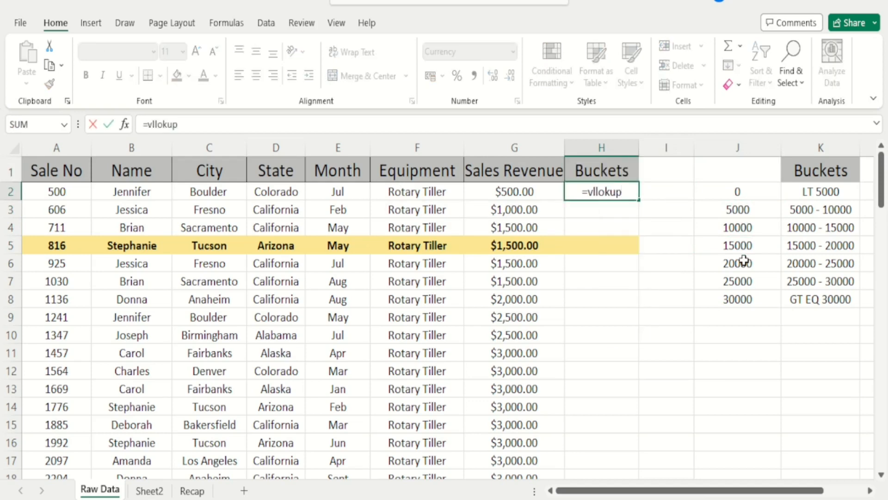
text(()
key(BackSpace)
key(BackSpace)
key(BackSpace)
key(BackSpace)
key(BackSpace)
key(BackSpace)
text(ookup()
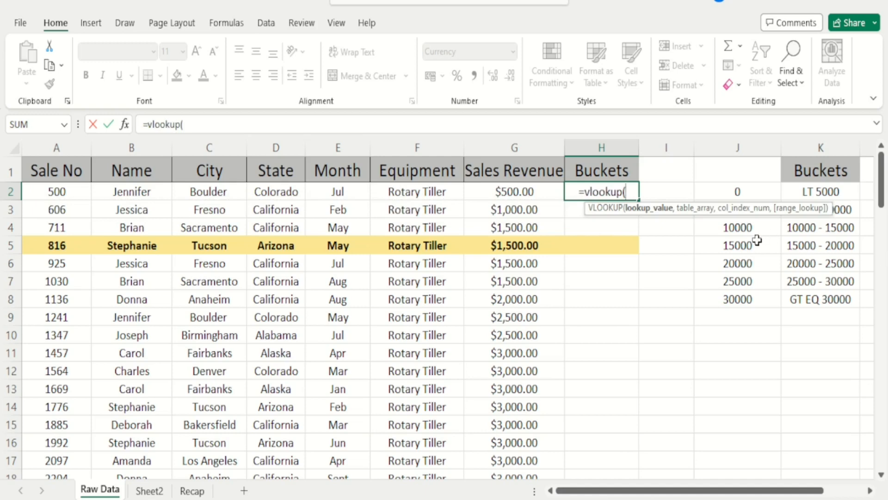
click(515, 193)
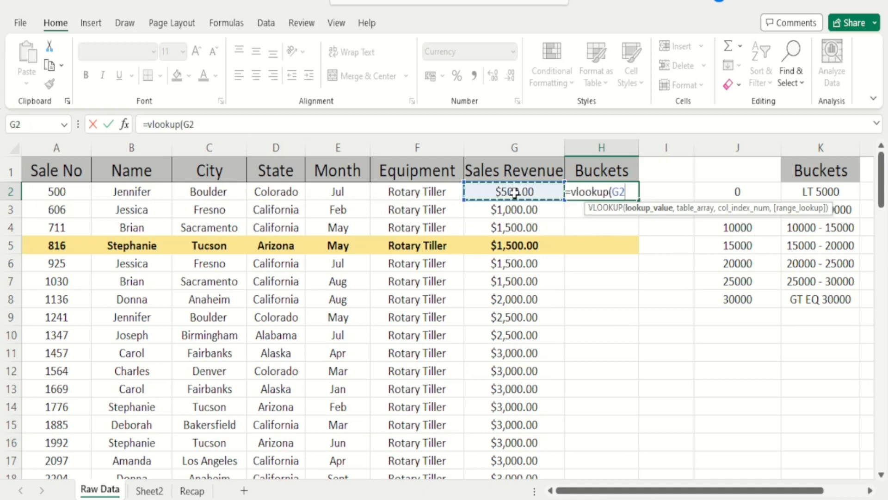
text(,)
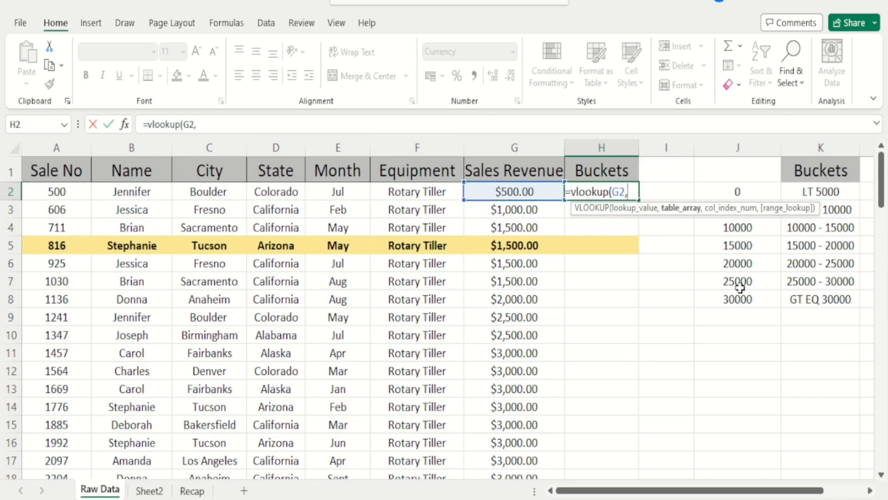
Step: Complete the H2 VLOOKUP with table range J2:K8, column index 2 and approximate match 1
drag(835, 300, 755, 198)
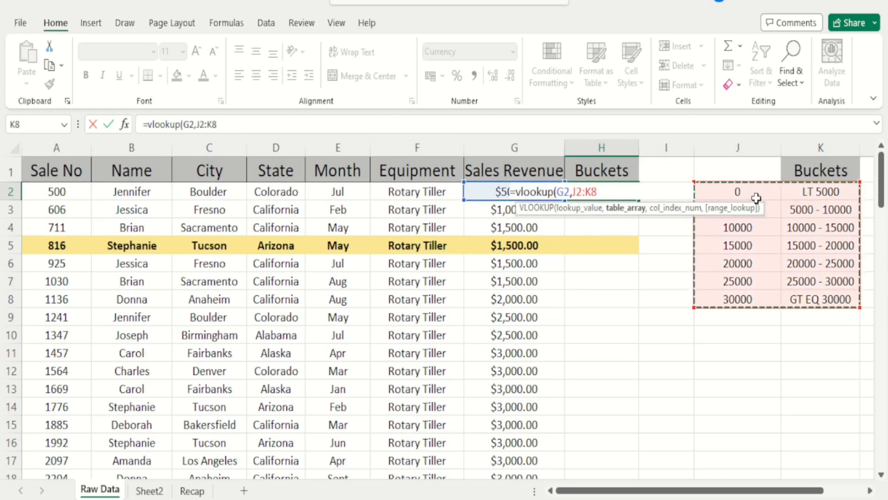
click(673, 127)
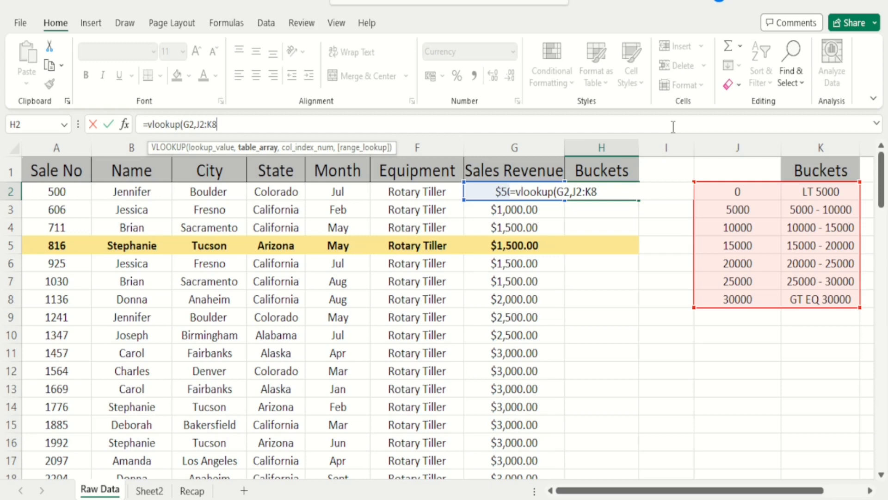
text(,)
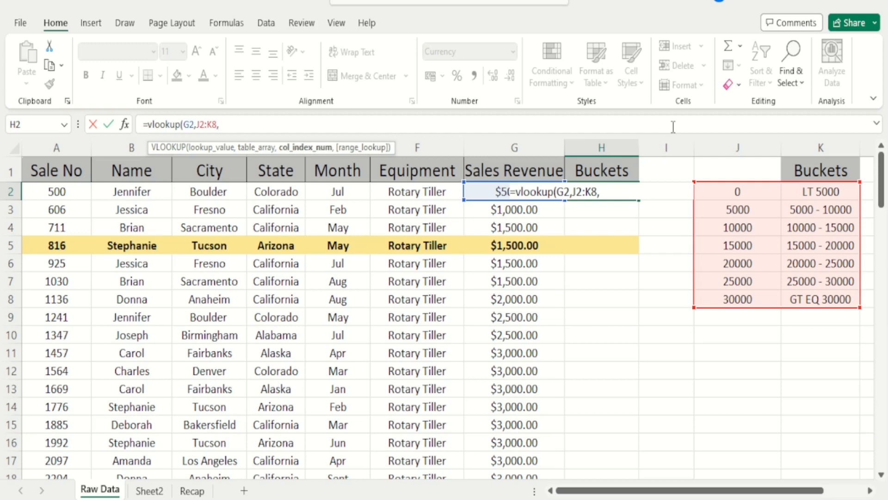
text(2,)
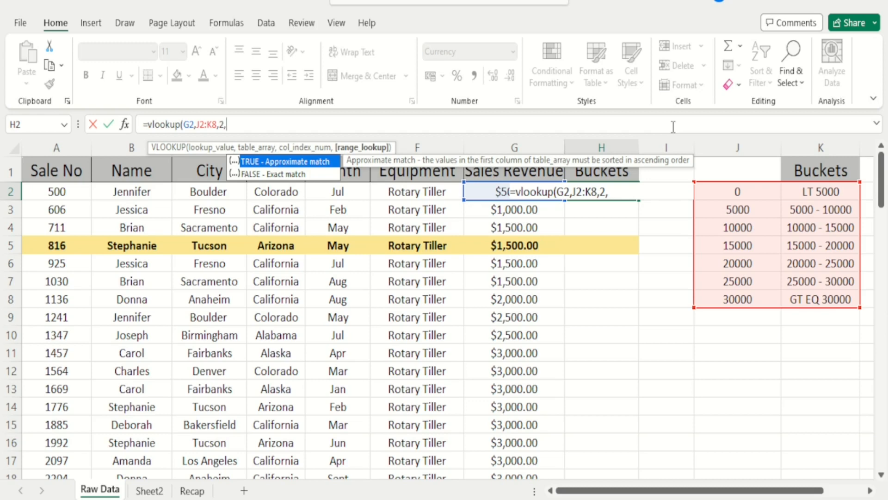
text(1)
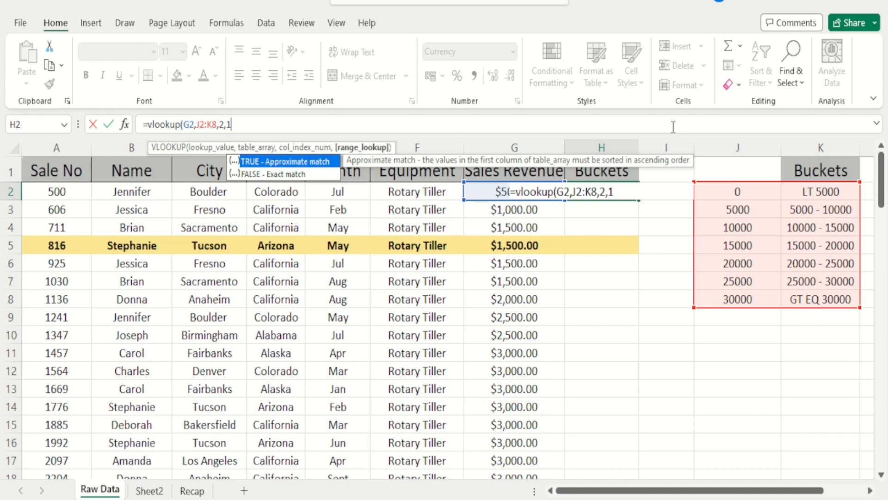
text())
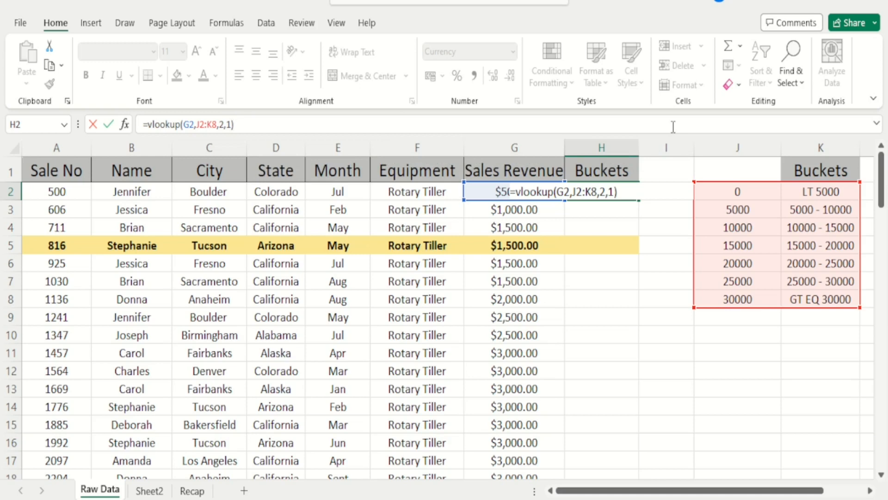
key(Return)
key(Up)
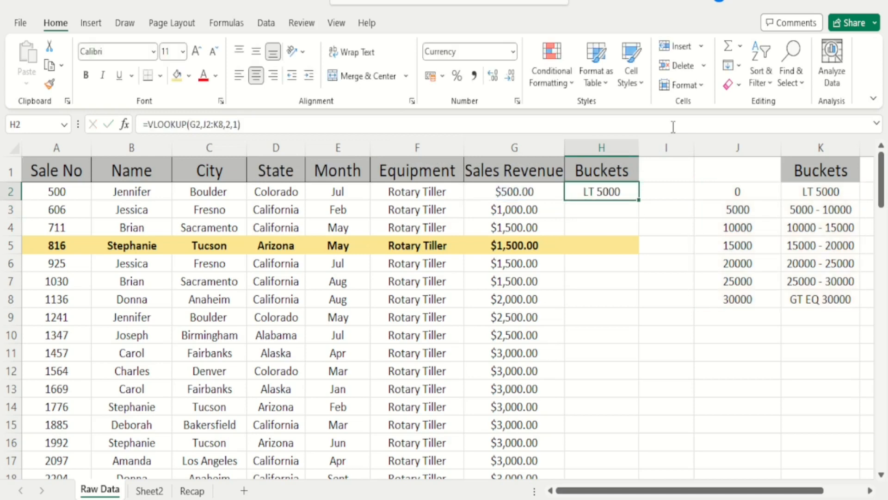
Step: Trace the H2 lookup from the revenue in G2 through the lower limits in column J to the label in K2
key(Left)
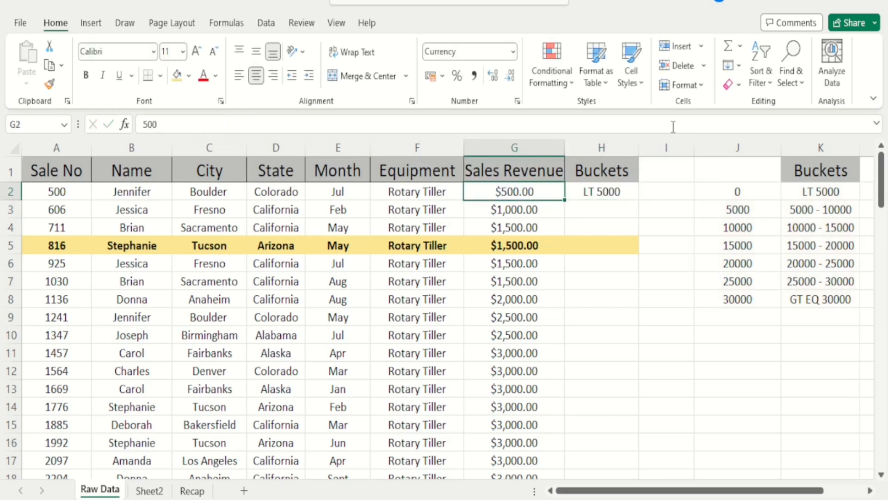
key(Right)
key(Left)
key(Right)
key(Right)
key(Right)
key(Right)
key(Left)
key(Down)
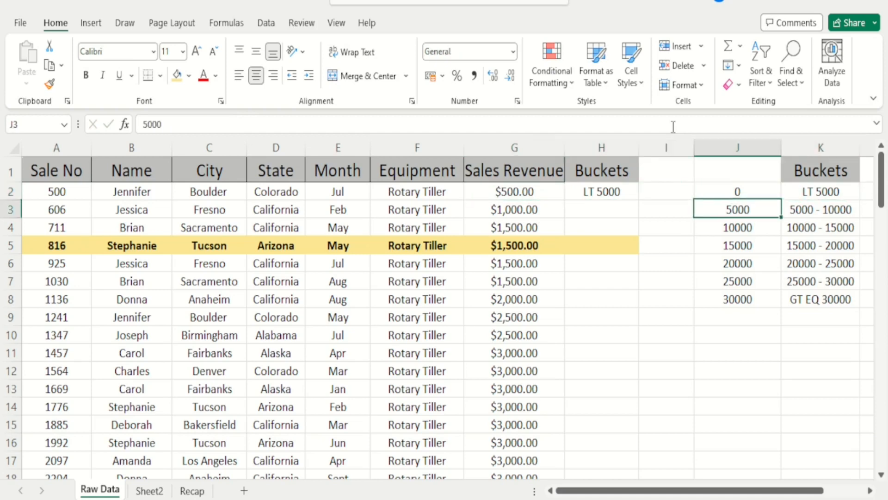
key(Down)
key(Down)
key(Up)
key(Up)
key(Up)
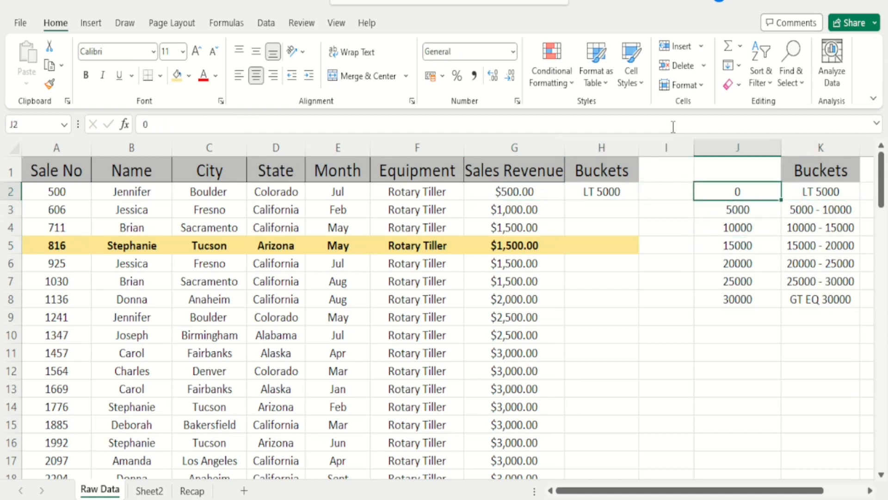
key(Left)
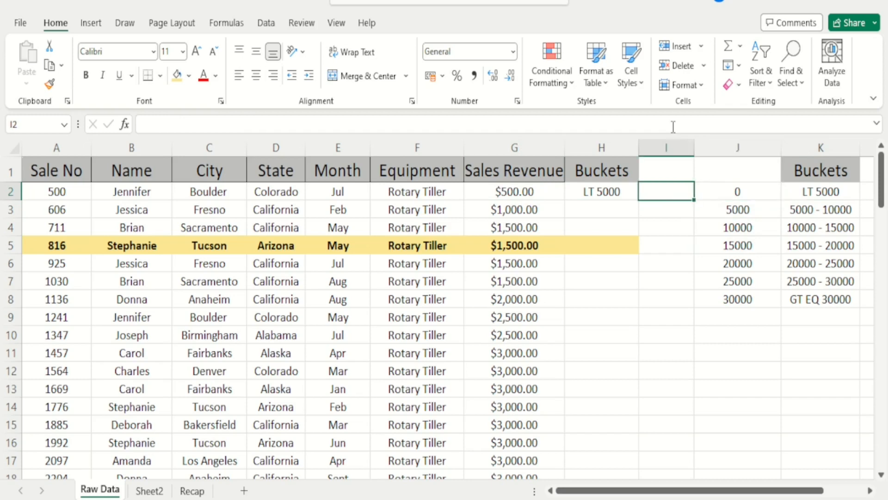
key(Right)
key(Right)
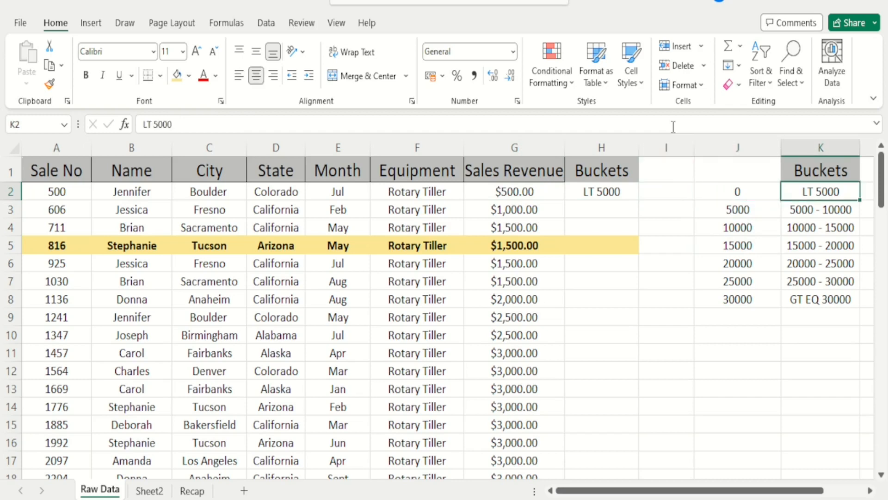
key(Left)
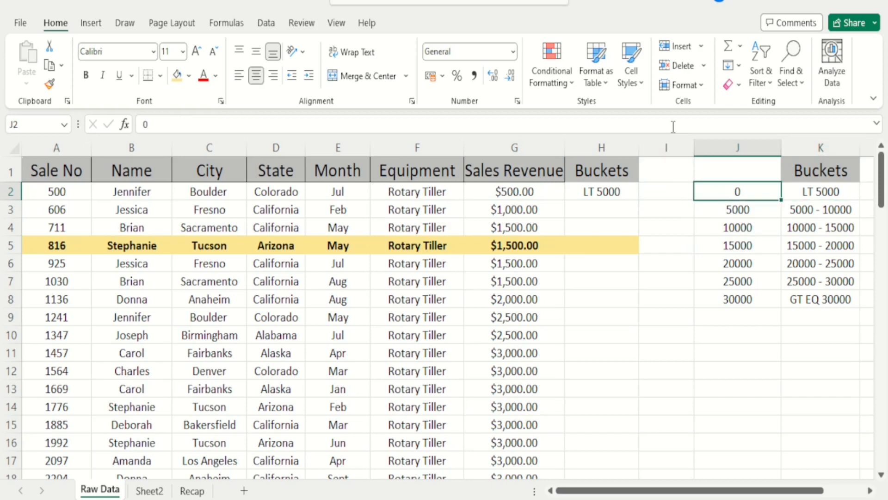
key(Left)
key(Left)
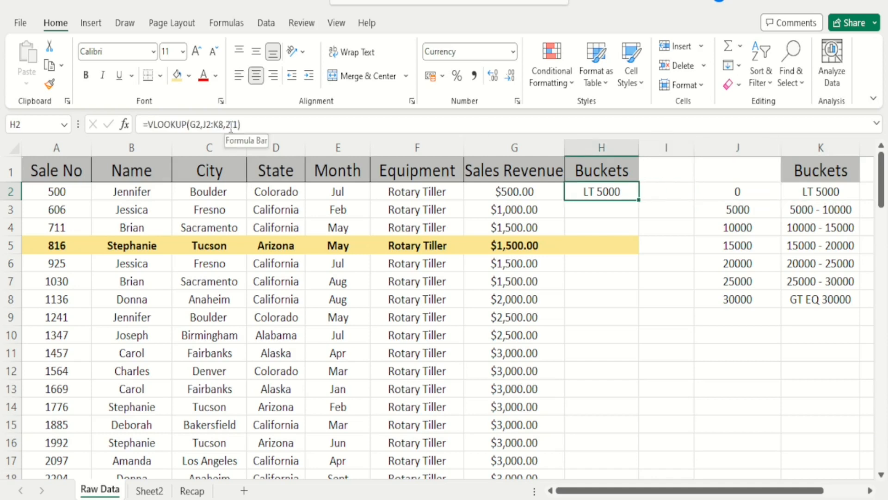
click(751, 191)
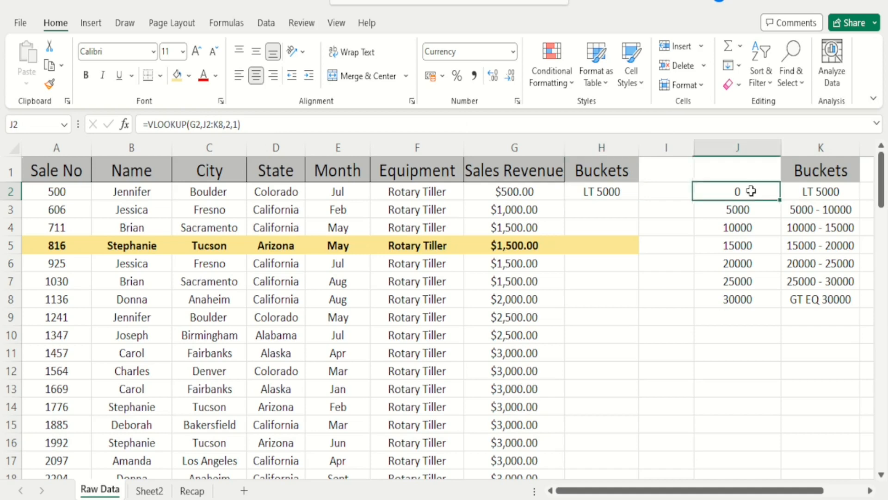
right_click(753, 195)
right_click(874, 298)
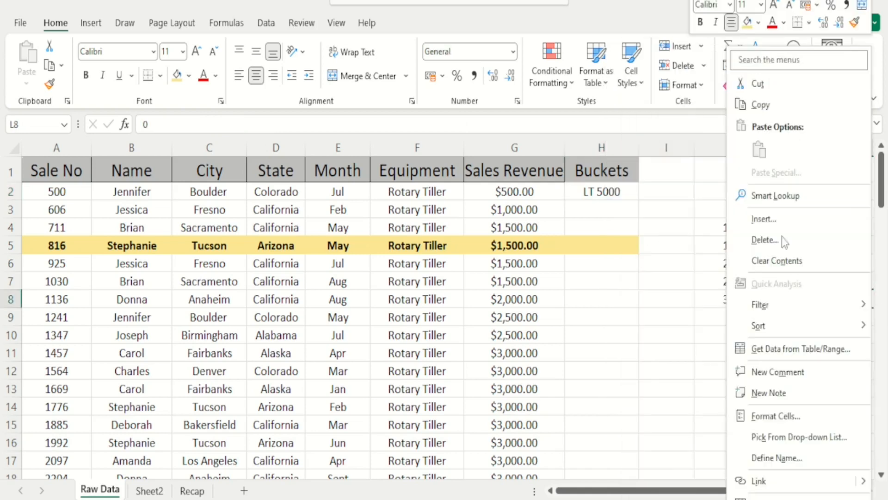
click(700, 241)
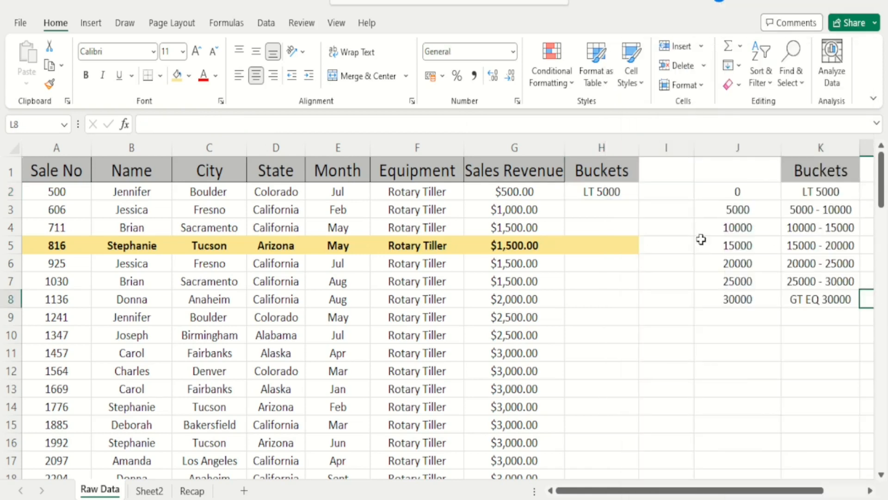
click(812, 190)
right_click(812, 191)
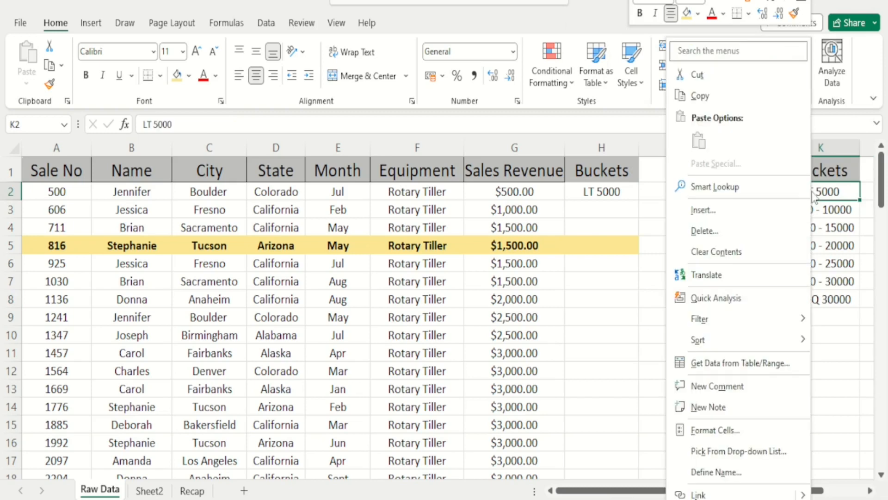
click(635, 217)
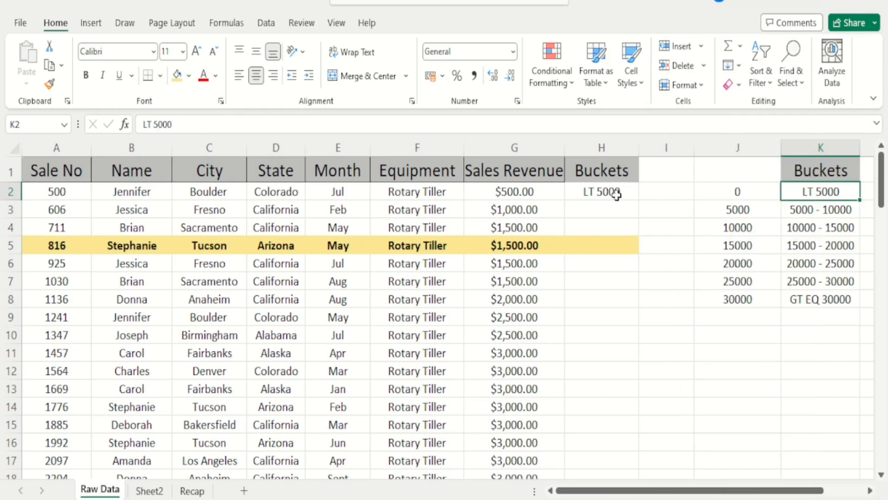
Step: Make the table range in the H2 VLOOKUP formula absolute as $J$2:$K$8
click(616, 194)
click(207, 124)
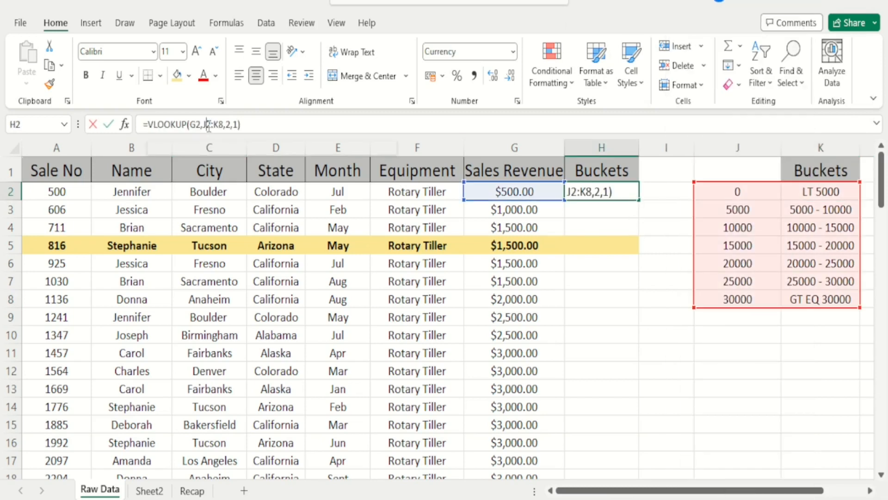
key(F4)
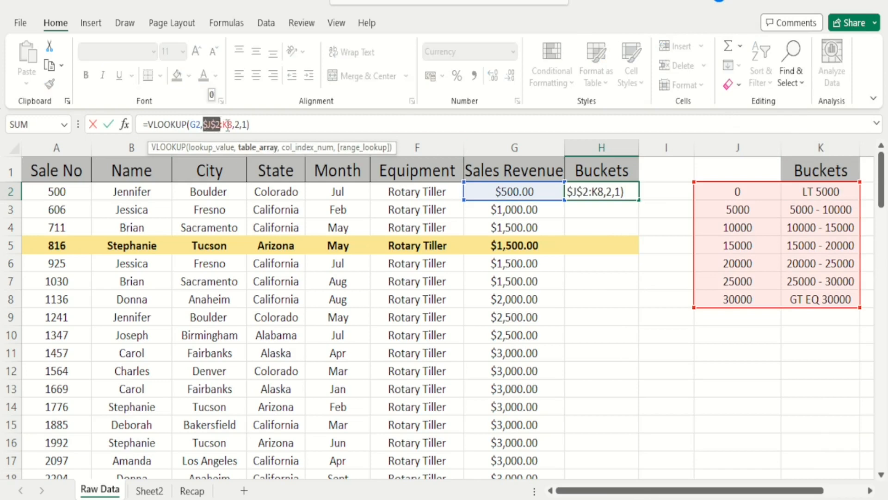
key(F4)
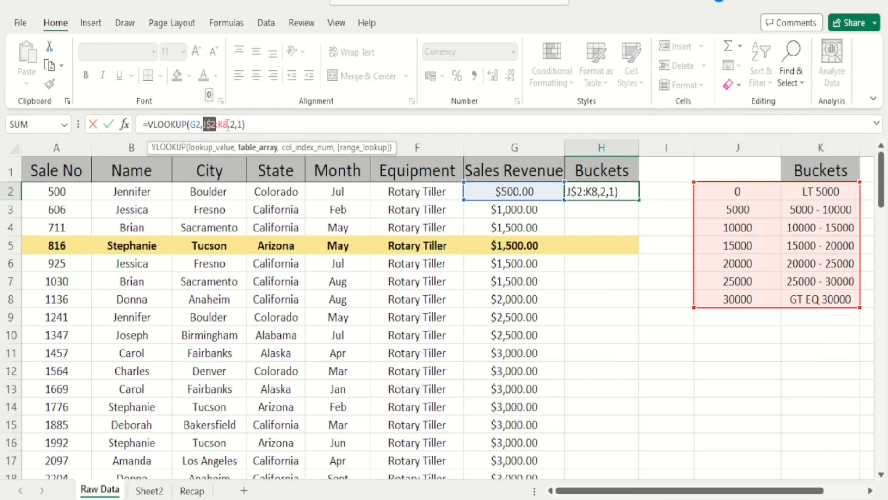
key(F4)
key(F4)
key(F4)
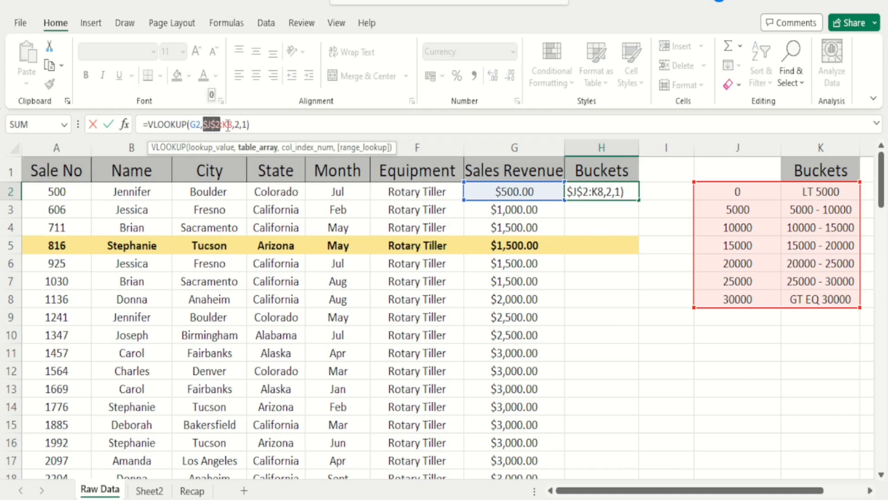
click(228, 125)
key(F4)
key(Return)
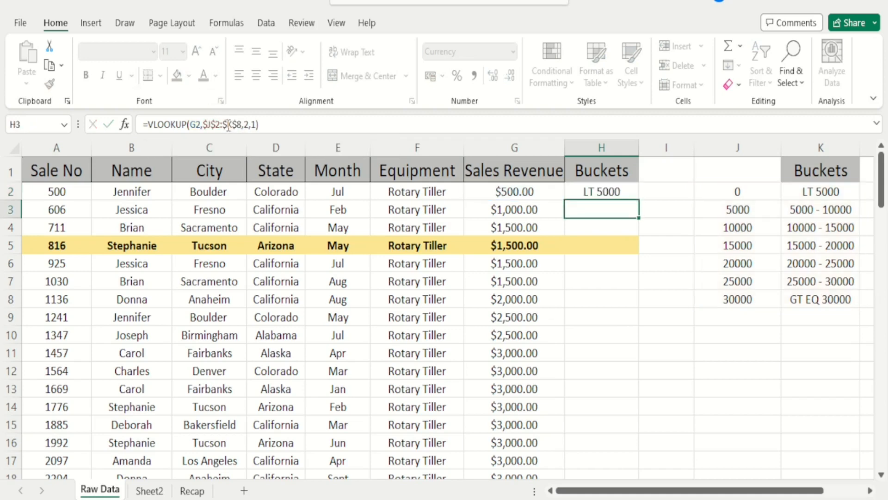
Step: Fill the VLOOKUP formula from H2 down column H through the last sales row
key(Up)
key(Left)
key(ctrl+Down)
key(Right)
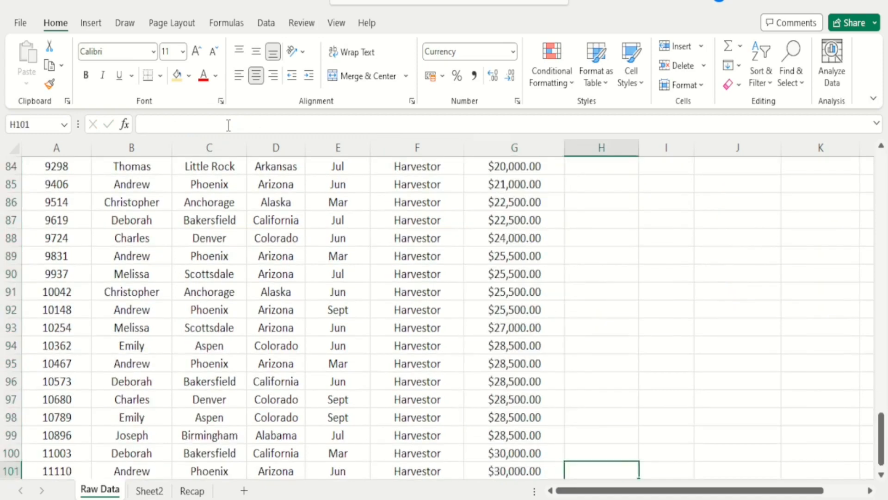
key(Down)
key(ctrl+shift+Up)
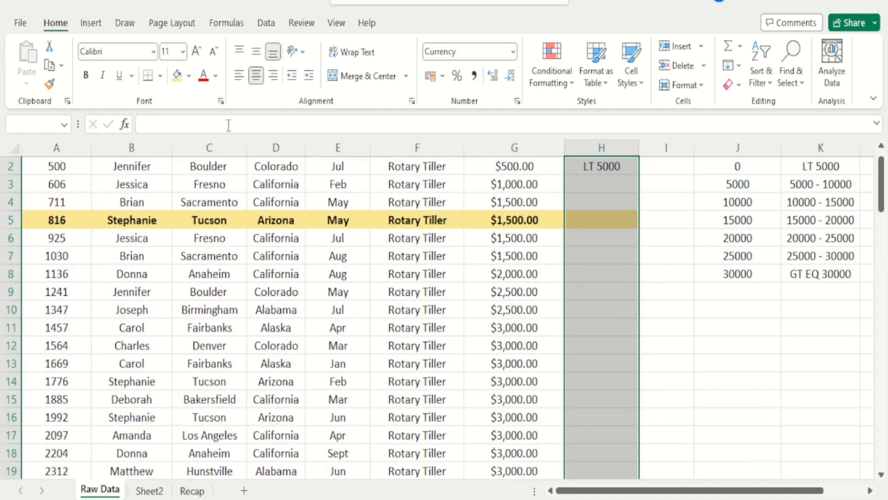
key(ctrl+d)
key(shift+Return)
key(shift+Return)
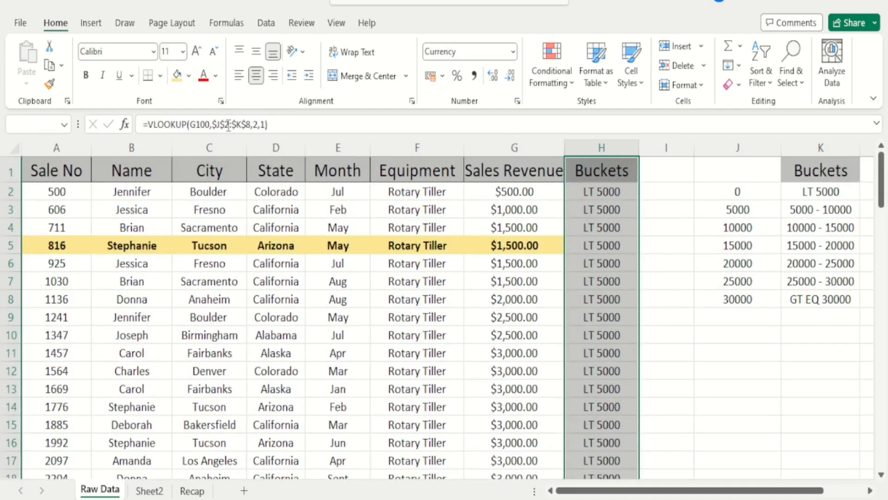
Step: Check the filled bucket labels in column H from H2 down to the first change of bucket
key(ctrl+Up)
key(Down)
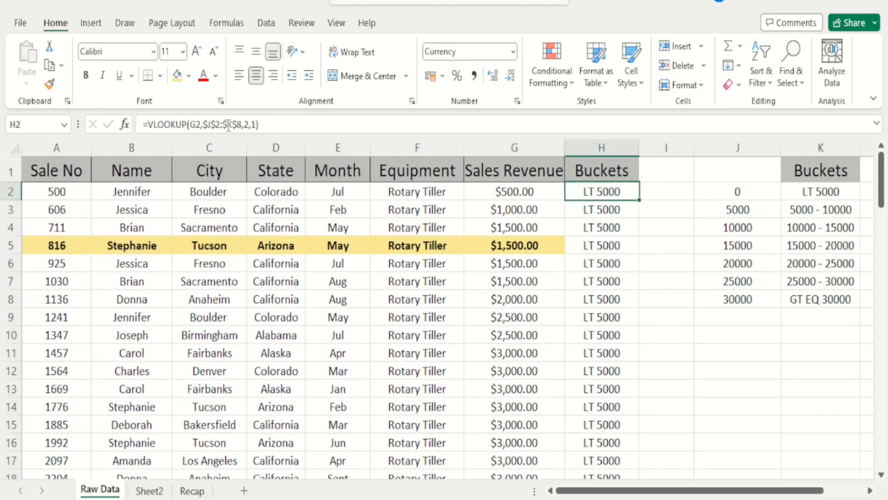
key(Down)
key(Down)
key(Down)
key(Down)
key(Down)
key(Down)
key(Down)
key(Down)
key(Down)
key(Down)
key(Down)
key(Down)
key(Down)
key(Down)
key(Down)
key(Down)
key(Down)
key(Down)
key(Down)
key(Down)
key(Down)
key(Down)
key(Down)
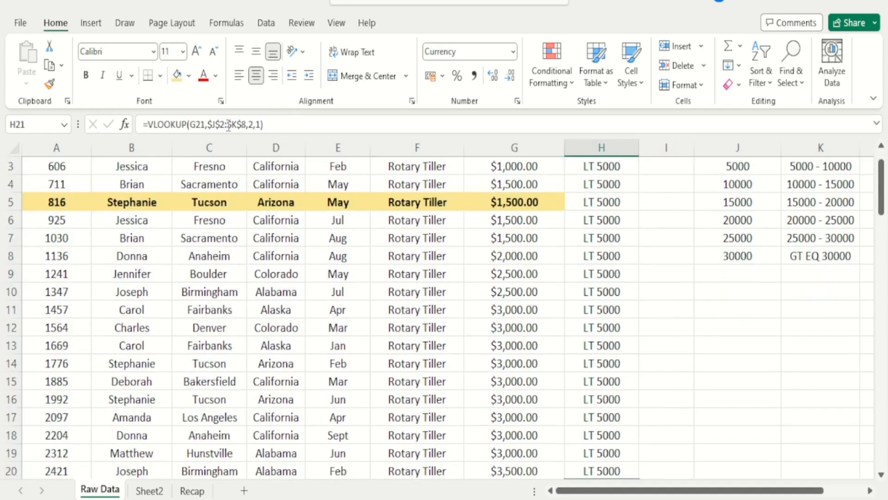
key(Down)
key(Down)
key(Down)
key(Down)
key(Down)
key(Down)
key(Down)
key(Down)
key(Down)
key(Down)
key(Down)
key(Down)
key(Down)
key(Down)
key(Down)
key(Down)
key(Down)
key(Down)
key(Down)
key(Down)
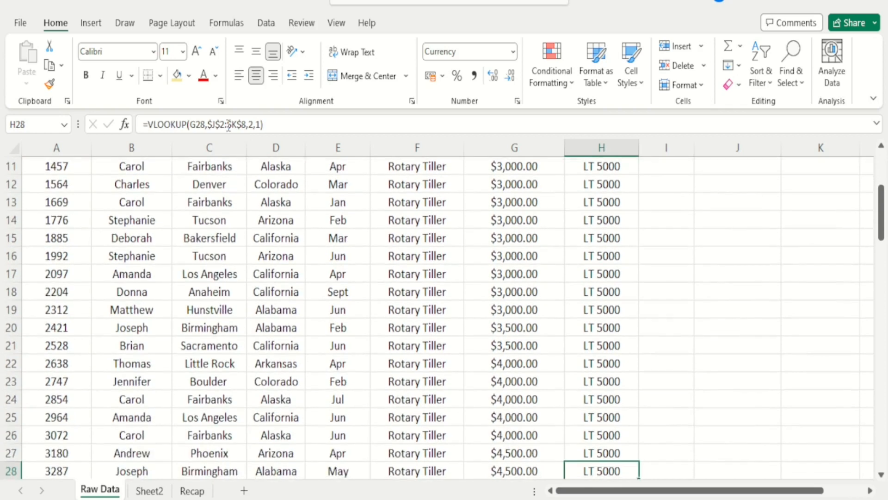
key(Up)
key(Up)
key(Up)
key(Up)
key(Up)
key(Up)
key(Up)
key(Up)
key(Up)
key(Up)
key(Up)
key(Up)
key(Up)
key(Up)
key(Up)
key(Up)
key(Up)
key(Up)
key(Up)
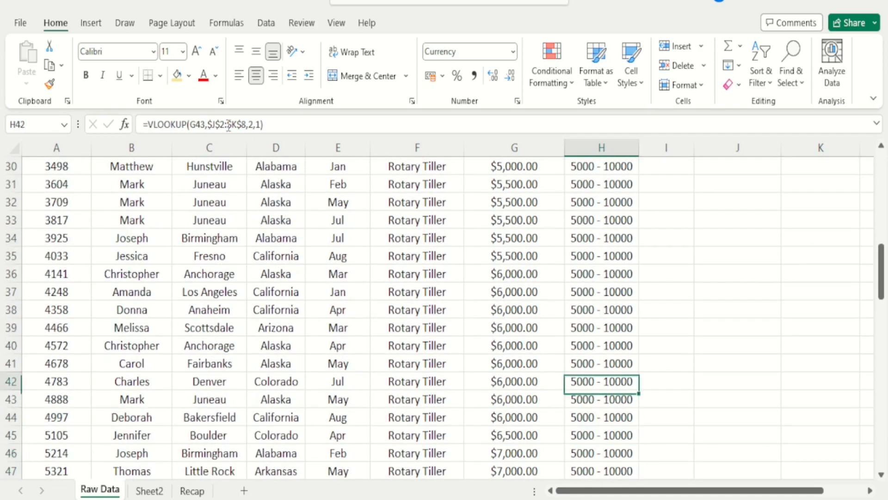
key(Down)
key(Down)
key(Down)
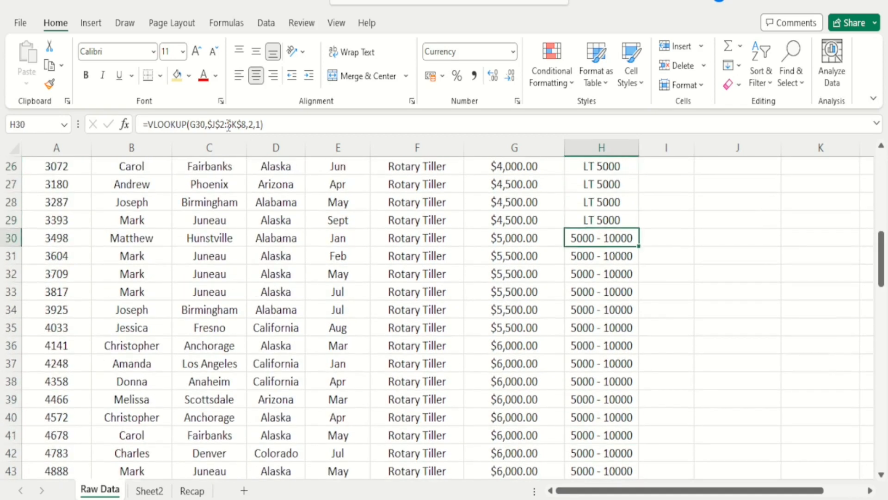
Step: Compare the sales revenues in G30 to G33 with the bucket labels beside them in column H
key(Left)
key(Down)
key(Down)
key(Down)
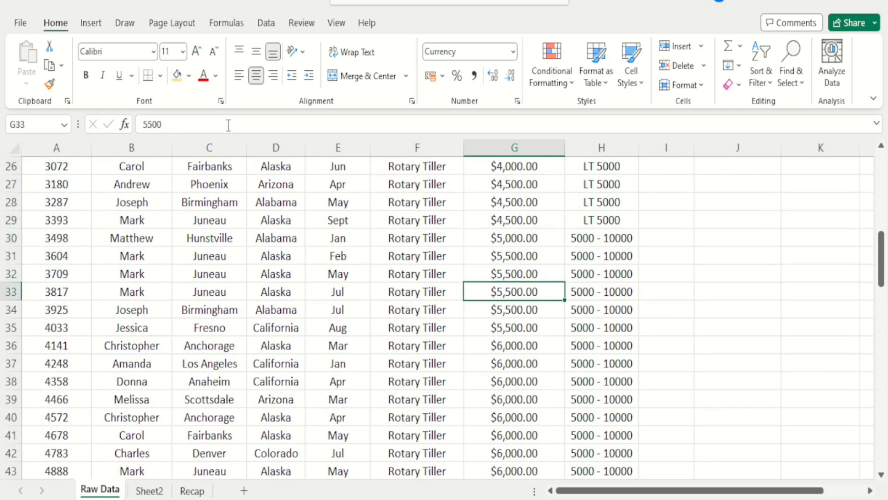
Step: Check the bucket labels in column H from H34 down to H65, across the 10000 lower limit
key(Right)
key(Down)
key(Down)
key(Down)
key(Down)
key(Down)
key(Down)
key(Down)
key(Down)
key(Down)
key(Down)
key(Down)
key(Down)
key(Down)
key(Down)
key(Down)
key(Down)
key(Down)
key(Down)
key(Down)
key(Down)
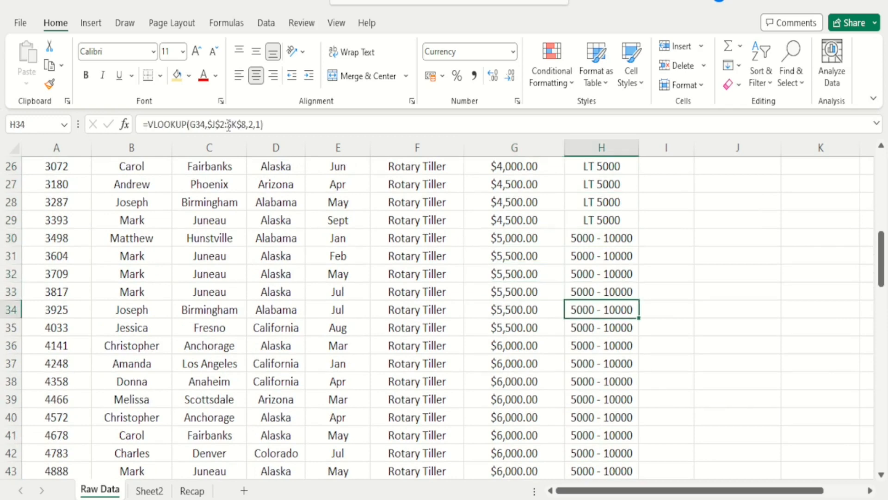
key(Down)
key(Down)
key(Down)
key(Down)
key(Down)
key(Down)
key(Down)
key(Down)
key(Down)
key(Down)
key(Down)
key(Down)
key(Down)
key(Down)
key(Down)
key(Down)
key(Down)
key(Down)
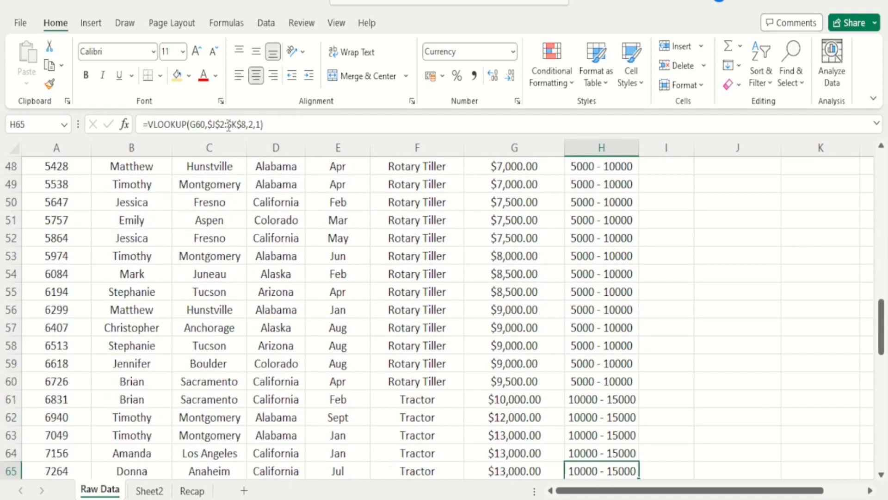
Step: Compare the sales revenue in G63 with the bucket label and VLOOKUP formula in H63
key(Up)
key(Up)
key(Up)
key(Up)
key(Up)
key(Up)
key(Up)
key(Left)
key(Left)
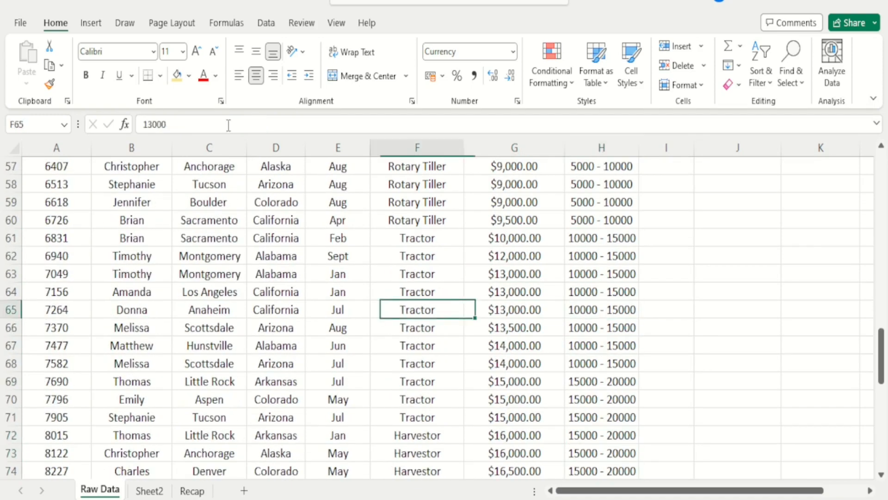
key(Up)
key(Right)
key(Right)
key(Up)
key(Left)
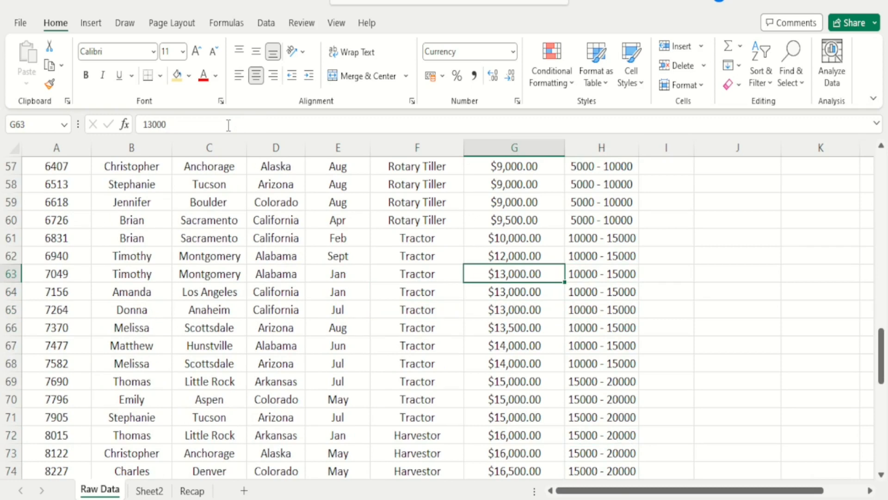
key(Right)
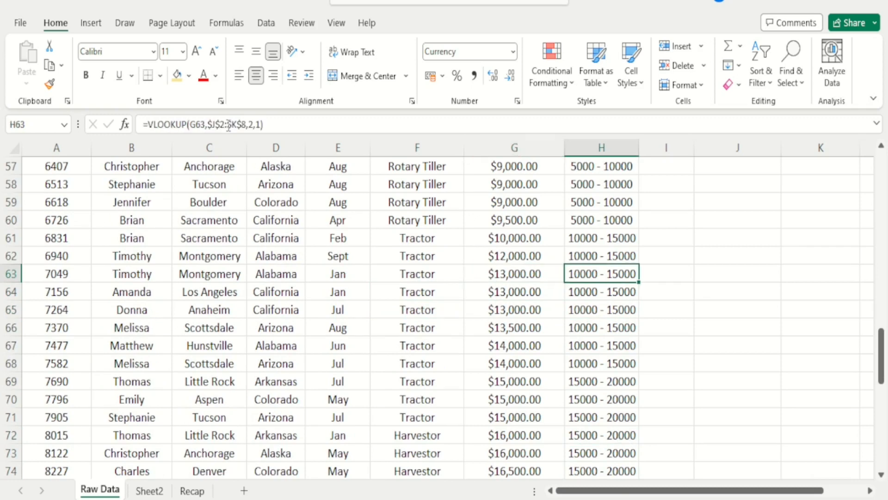
key(Left)
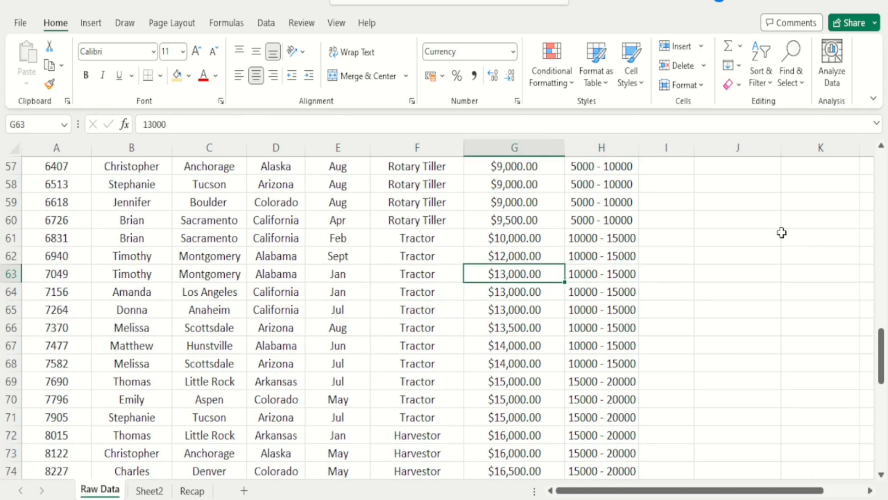
Step: Return to the first sales rows and compare the VLOOKUP result in H3 with the lookup table label in K3
drag(881, 349, 880, 155)
click(652, 271)
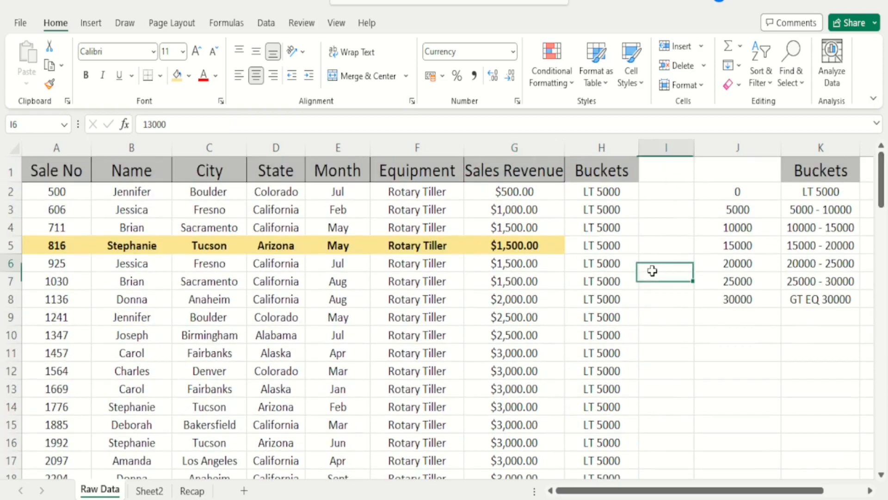
click(601, 209)
right_click(602, 209)
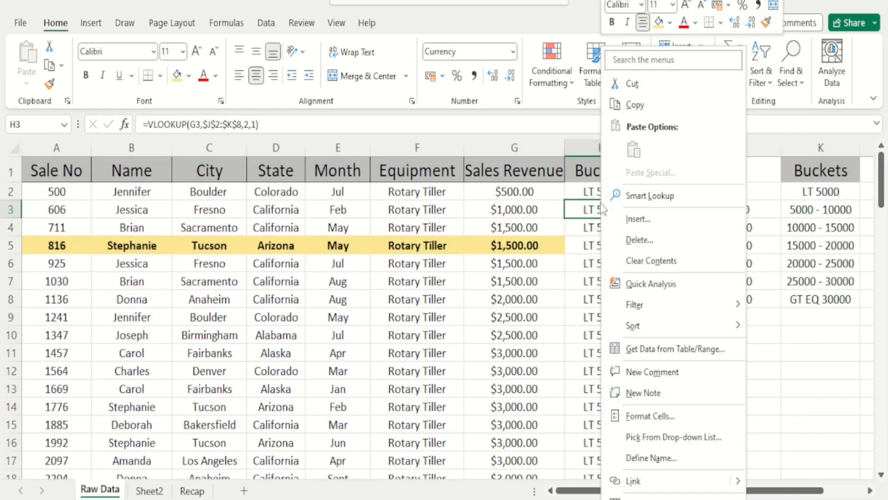
key(Escape)
key(Right)
key(Right)
key(Right)
key(Right)
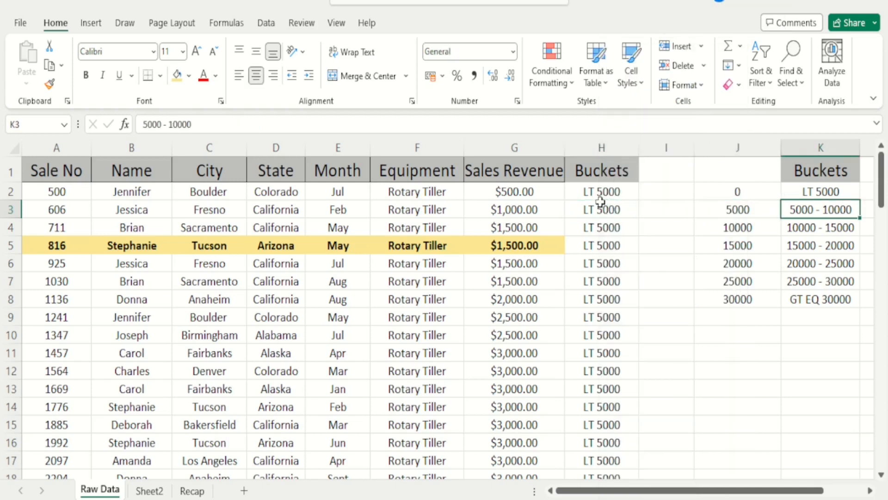
Step: Review the lower limits in J2 to J4 against their labels in column K, ending at the VLOOKUP formula in H2
key(Left)
key(Left)
key(Up)
key(Down)
key(Down)
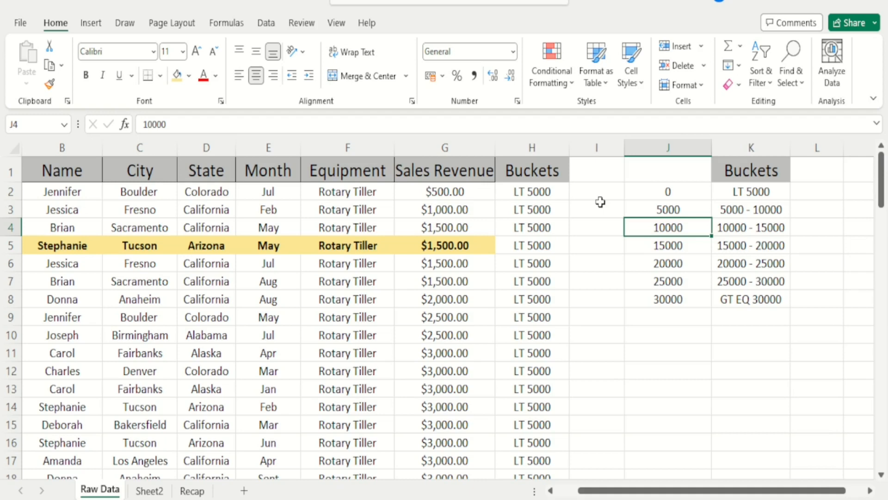
key(Up)
key(Up)
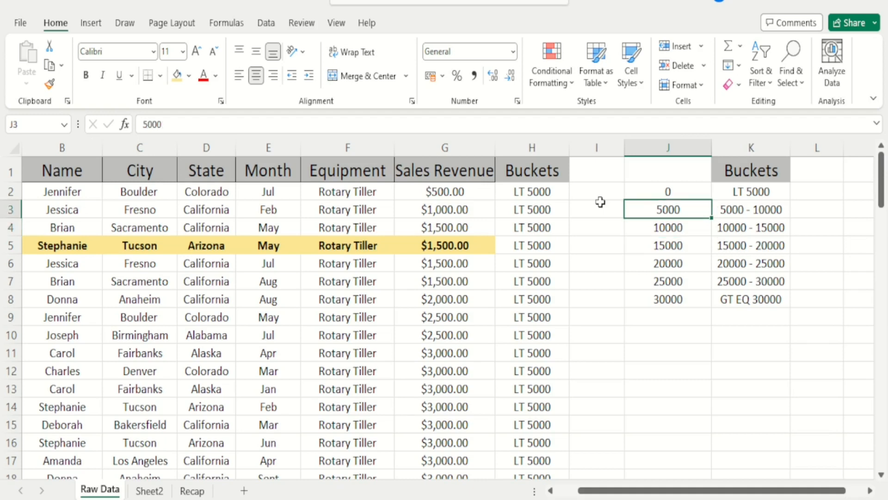
key(Right)
key(Left)
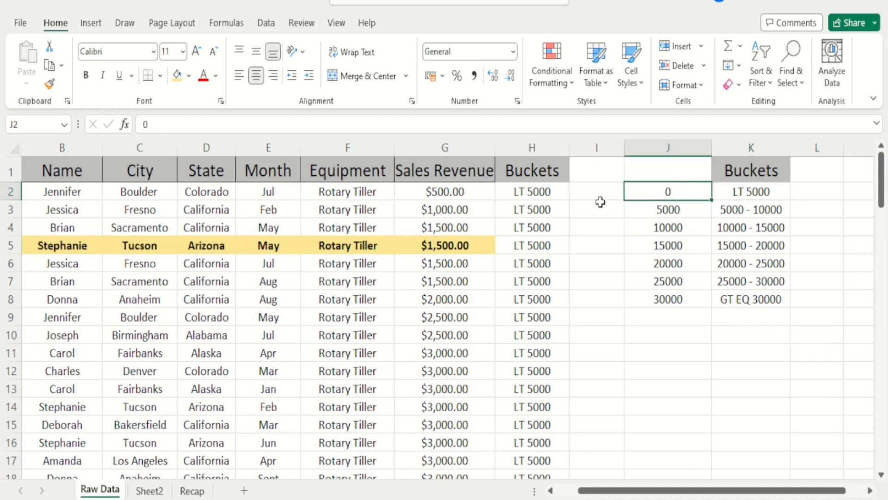
key(Right)
key(Left)
key(Left)
key(Left)
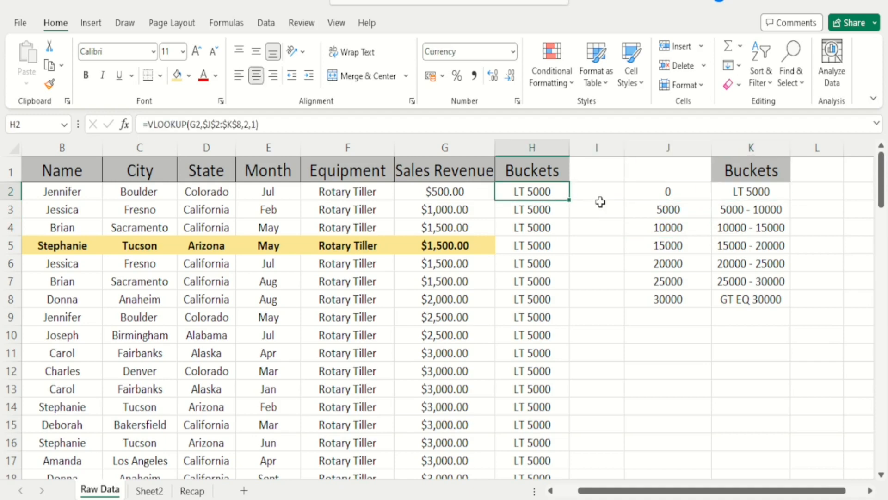
Step: Look over the Buckets column from its header in H1 down to the formula in H4
key(Up)
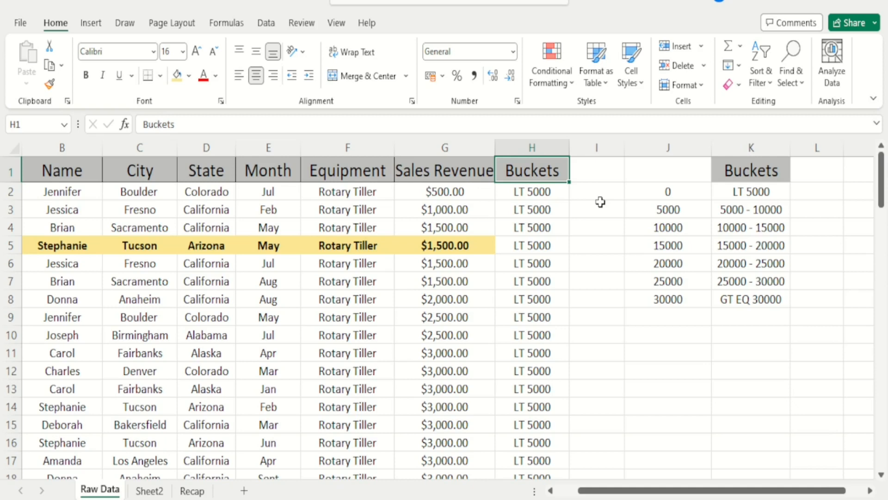
key(Down)
key(Down)
key(Down)
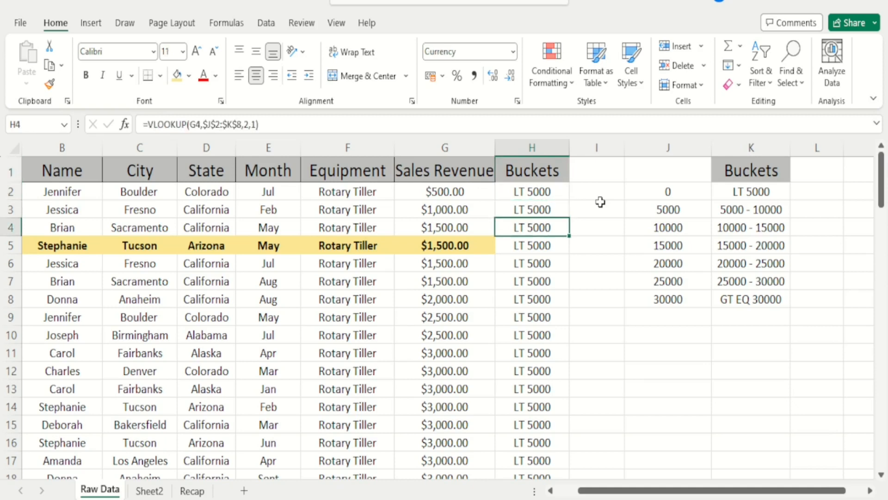
key(Up)
key(Up)
key(Up)
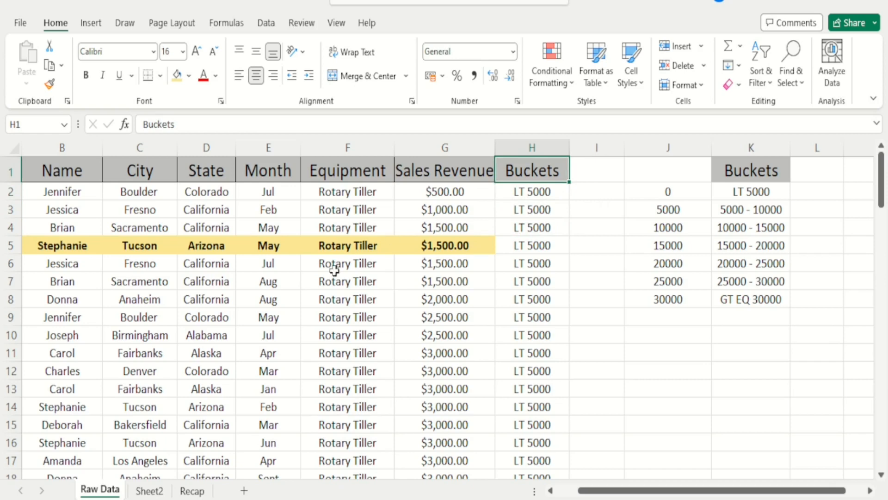
Step: Switch to the Recap sheet and review the two exact match topics in B2 and B4
click(202, 492)
click(565, 252)
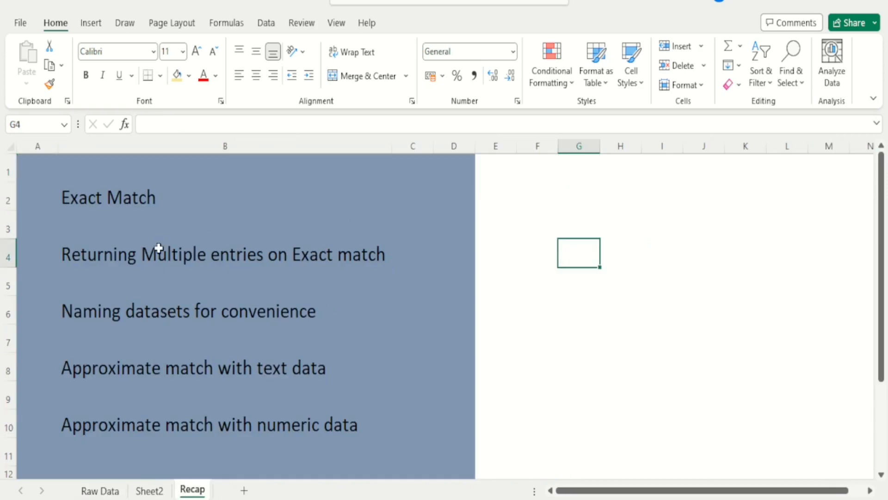
click(120, 196)
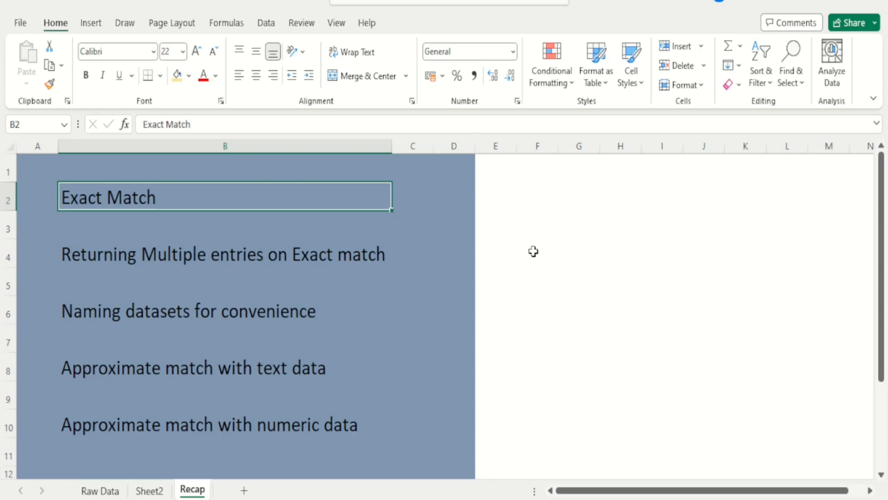
key(Down)
key(Down)
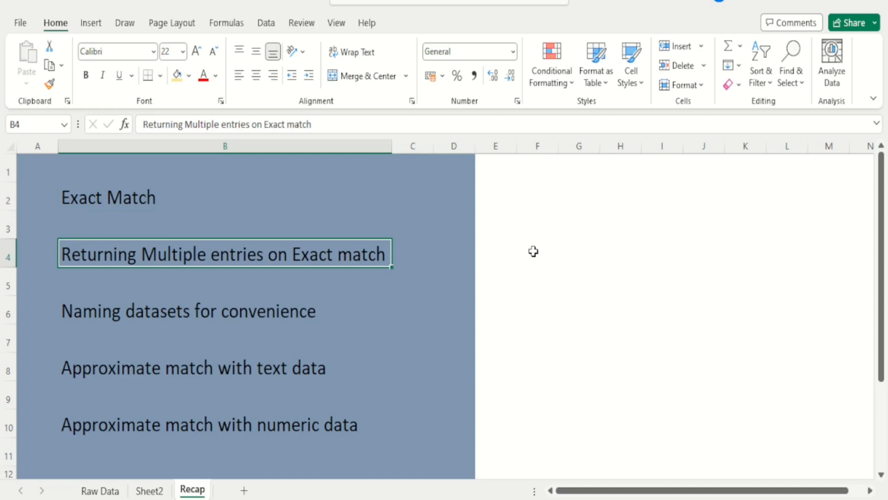
Step: Go through the remaining recap topics on naming datasets and approximate match with text and numeric data, ending at B11
key(Down)
key(Down)
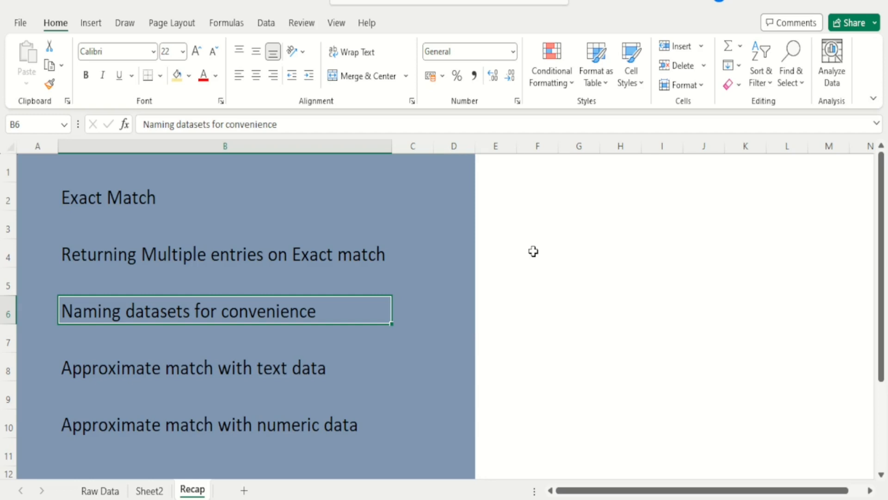
key(Down)
key(Down)
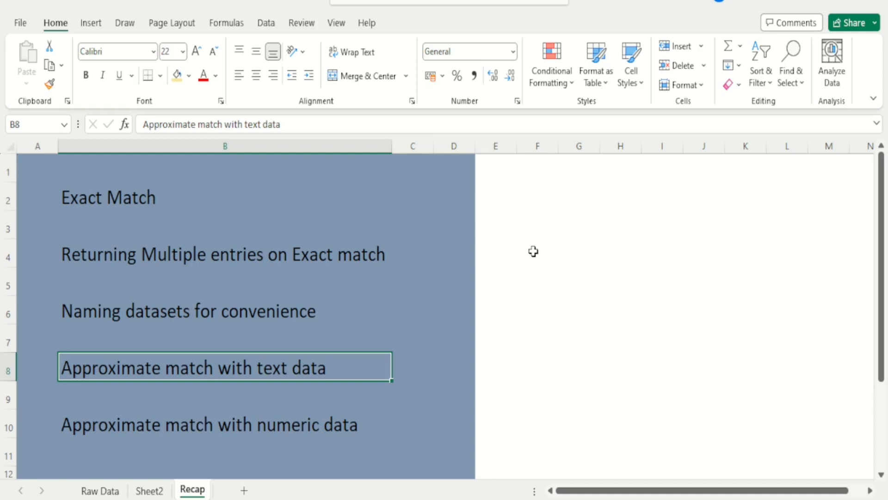
key(Down)
key(Down)
key(Down)
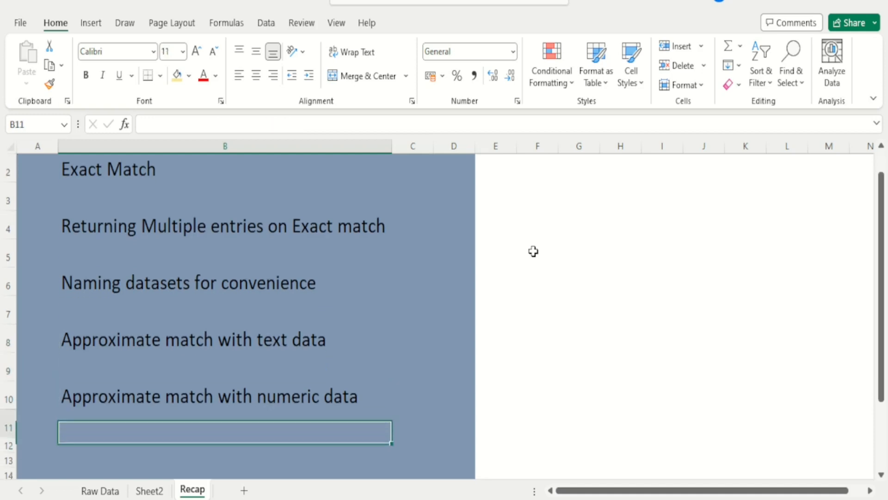
Step: Go back up through the recap list in column B to cell B1
key(Up)
key(Up)
key(Up)
key(Up)
key(Up)
key(Up)
key(Up)
key(Up)
key(Up)
key(Up)
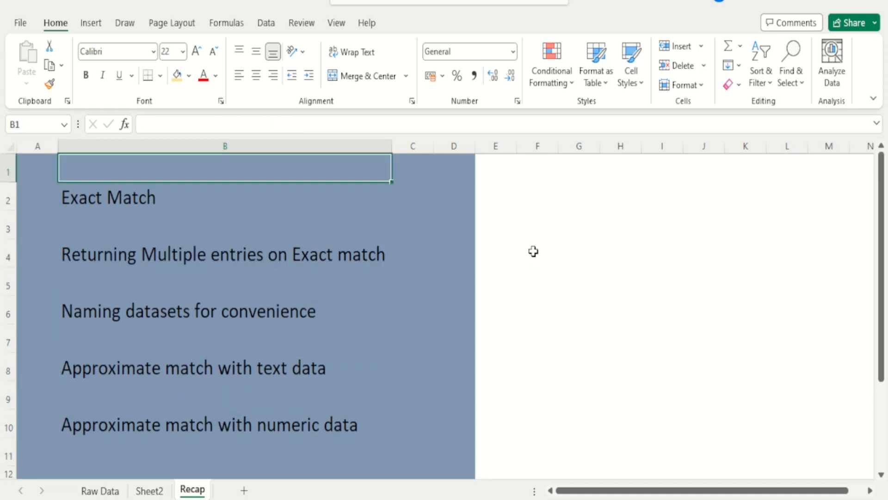